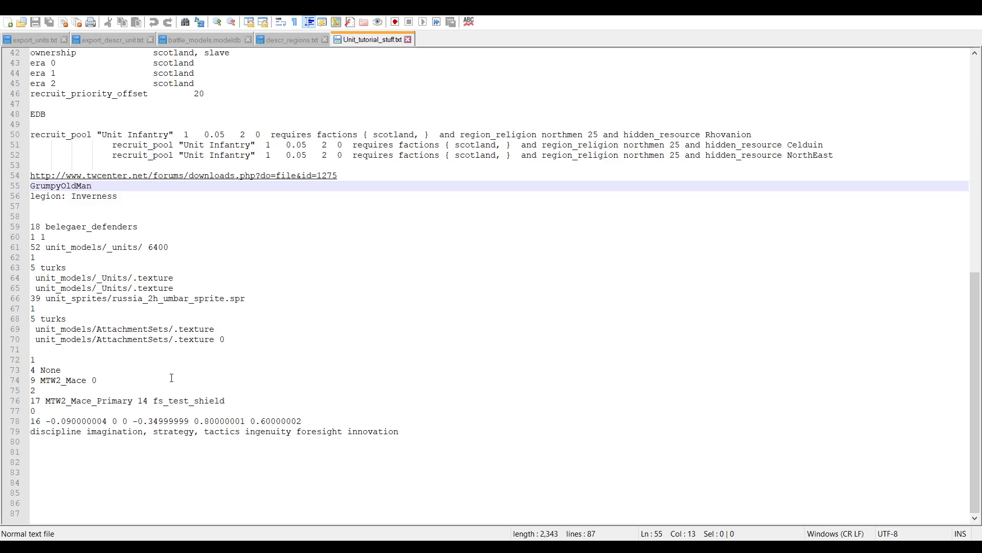
# Step: Insert three blank lines between the model template's last line of numbers and the "discipline imagination" line
pyautogui.click(348, 421)
pyautogui.press('Return')
pyautogui.press('Return')
pyautogui.press('Return')
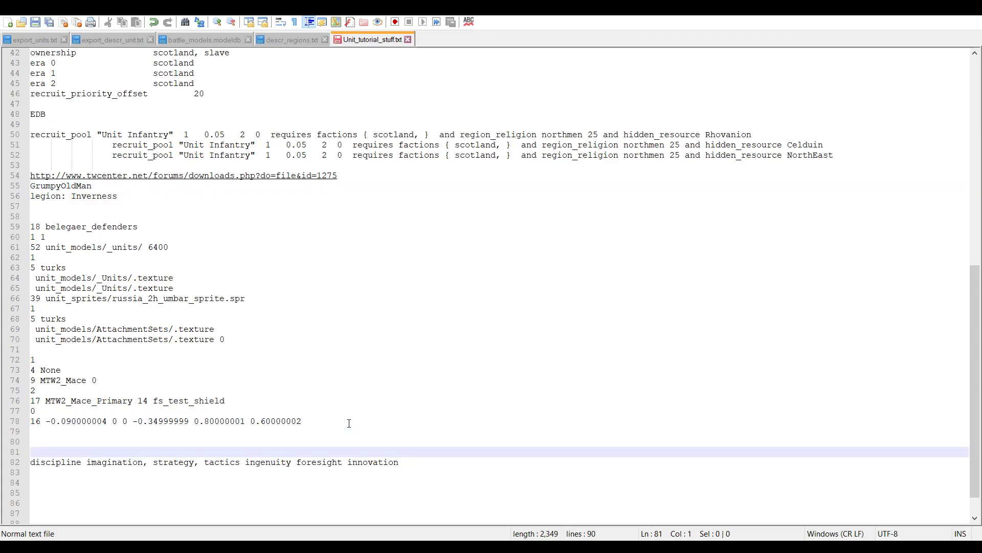
# Step: Add a blank line above "legion: Inverness" and save Unit_tutorial_stuff.txt
pyautogui.click(129, 198)
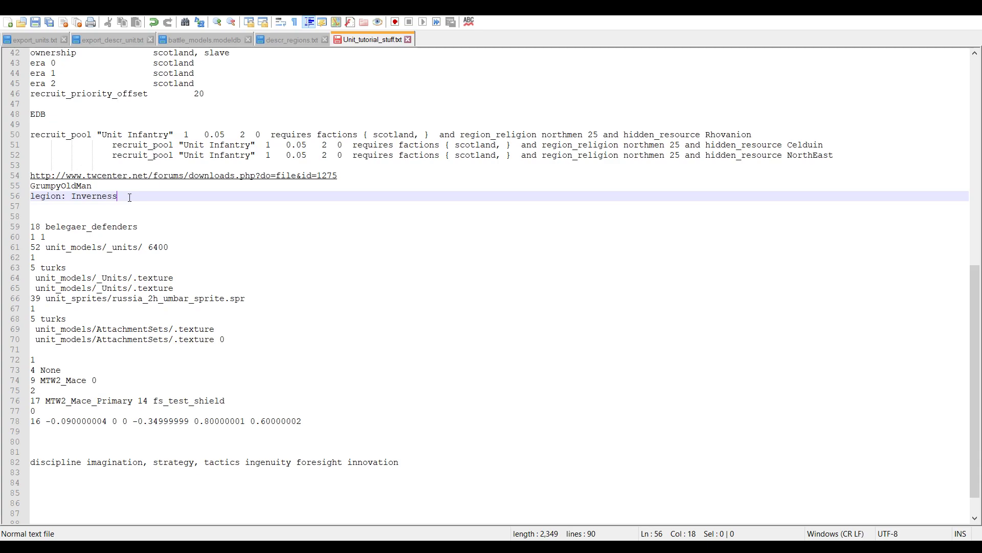
pyautogui.click(134, 187)
pyautogui.press('Return')
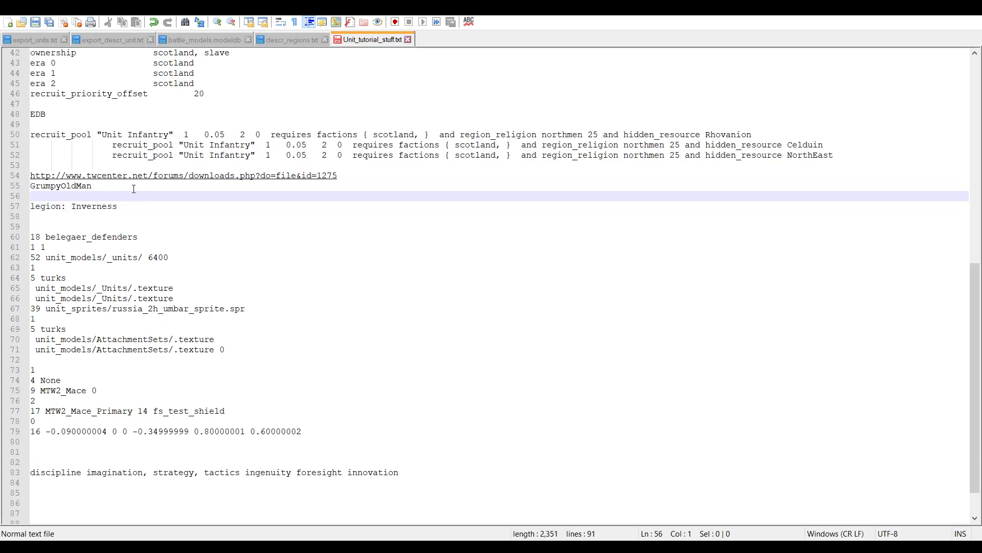
pyautogui.hotkey('ctrl', 's')
pyautogui.click(157, 221)
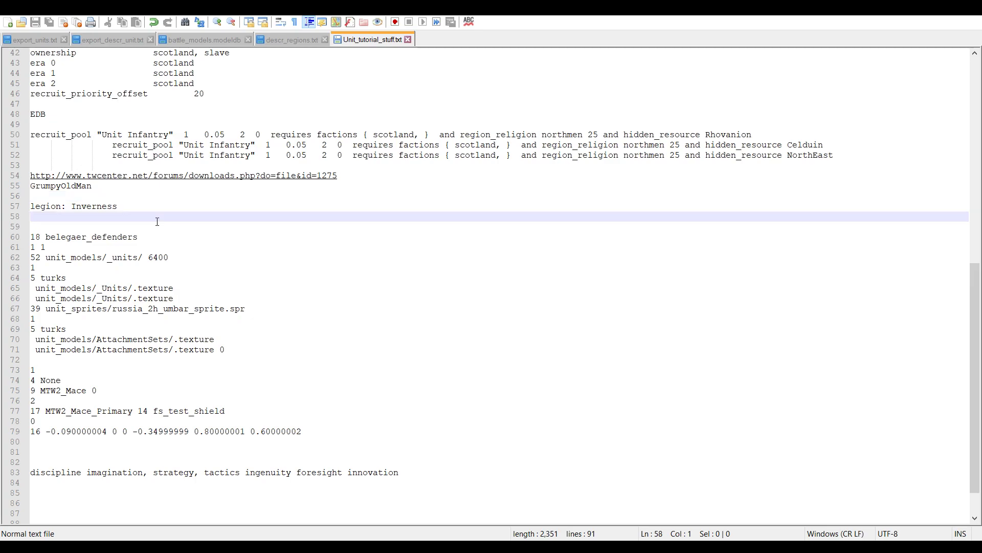
# Step: Review the armour_ug_models line in the unit stats, and open battle_models.modeldb to view the belegaer_defenders entry
pyautogui.scroll(3, 157, 221)
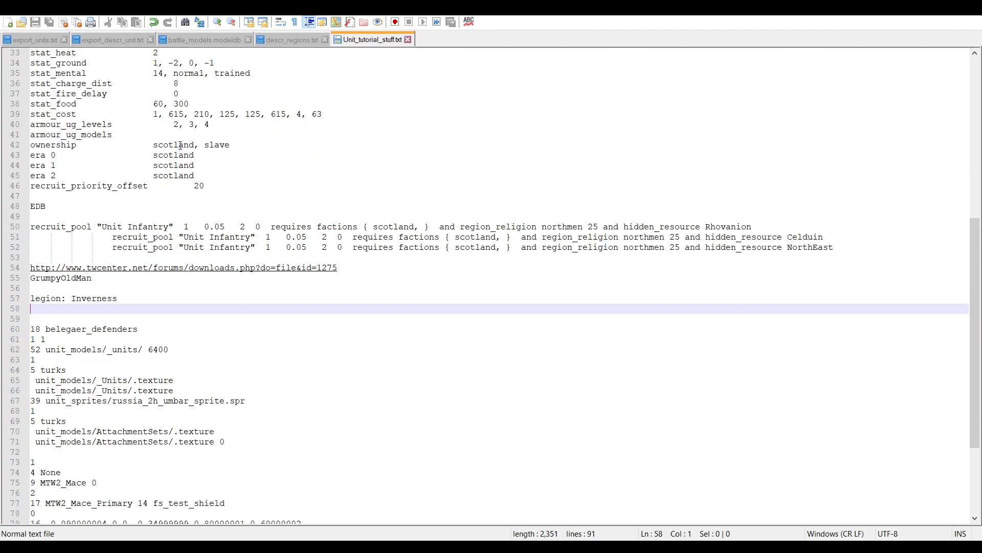
pyautogui.click(83, 134)
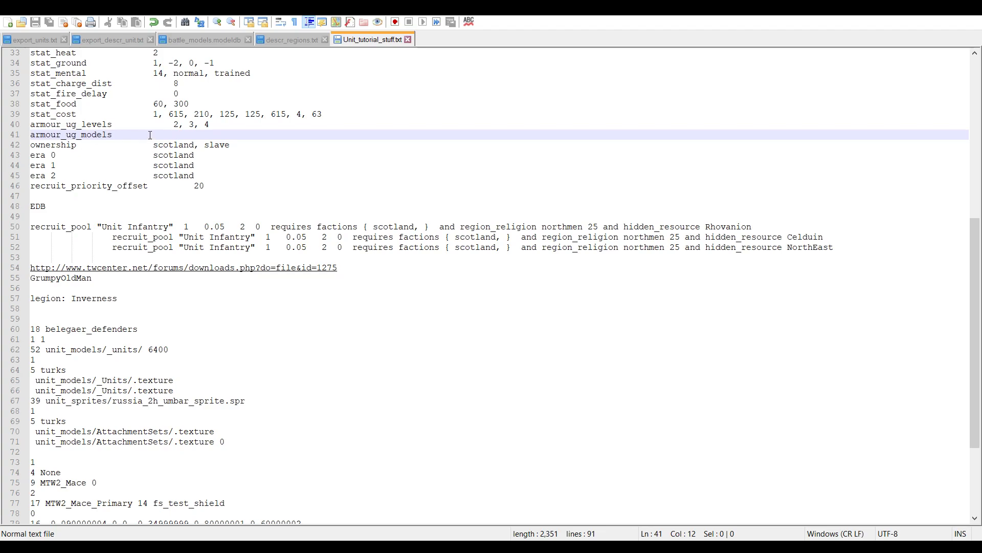
pyautogui.scroll(-1, 133, 167)
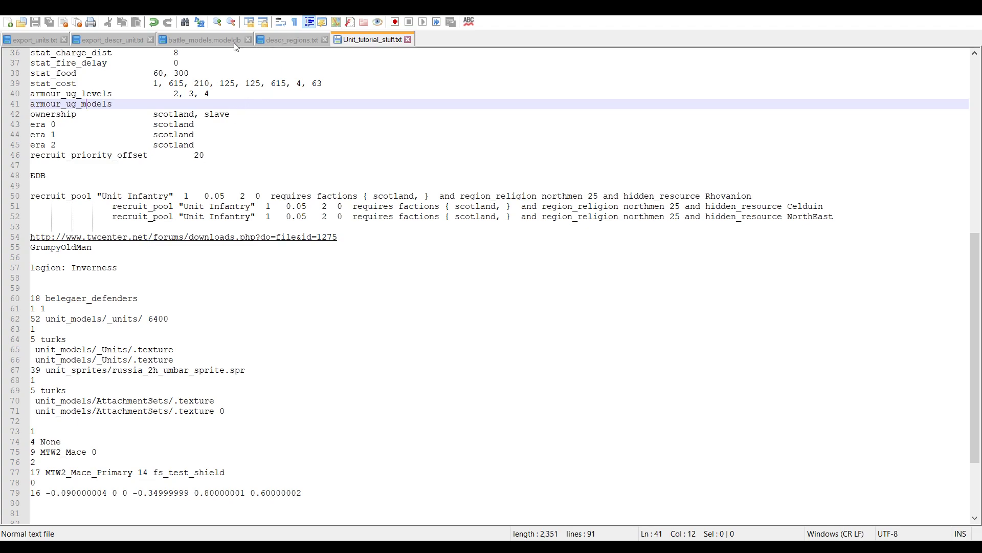
pyautogui.click(192, 41)
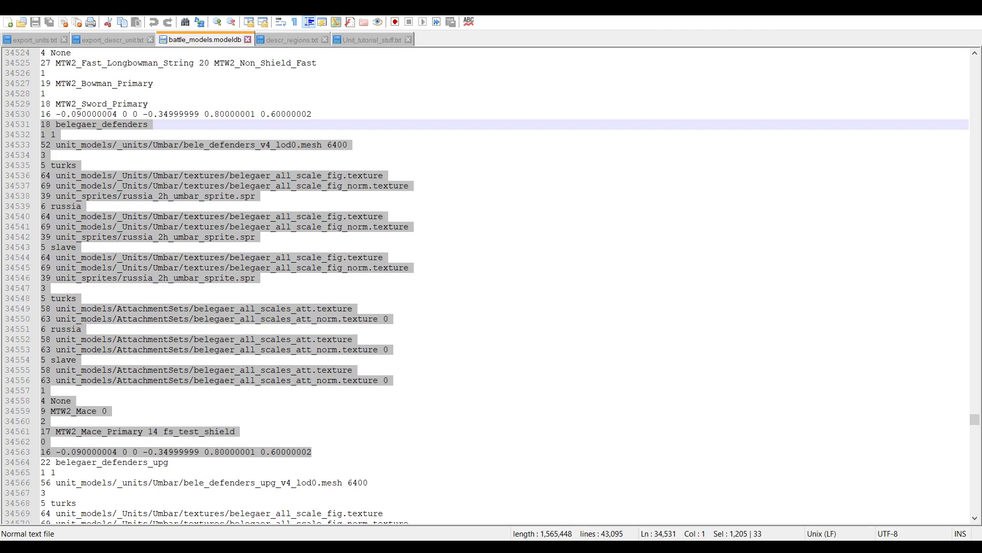
# Step: Switch to File Explorer and locate battle_models.modeldb in the unit_models folder inside DACVAA2.2's data folder
pyautogui.press('super+e')
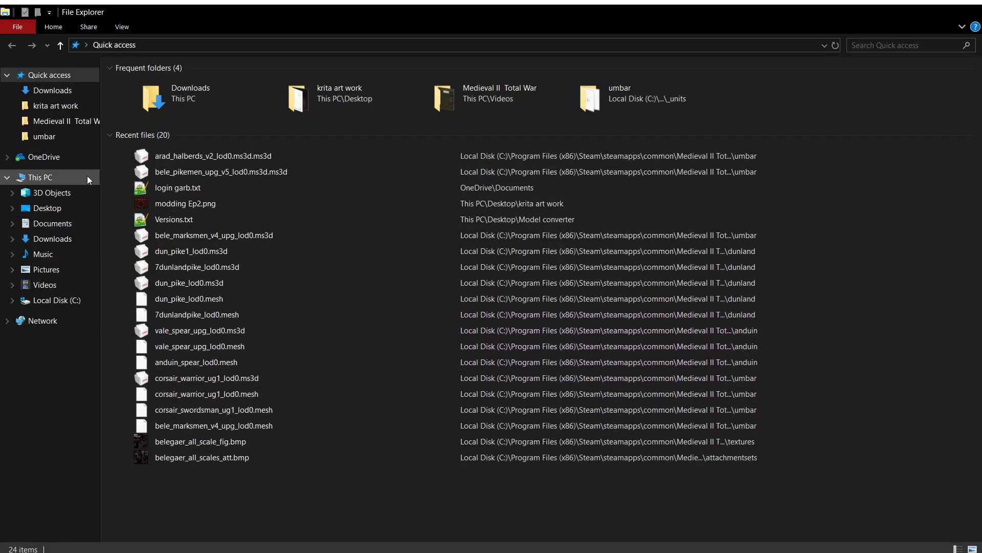
pyautogui.click(45, 137)
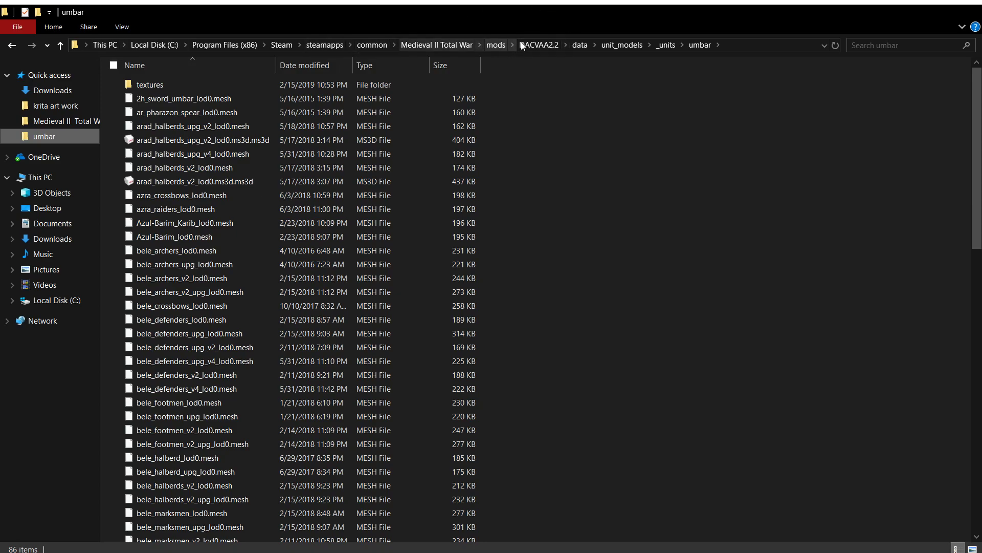
pyautogui.click(611, 45)
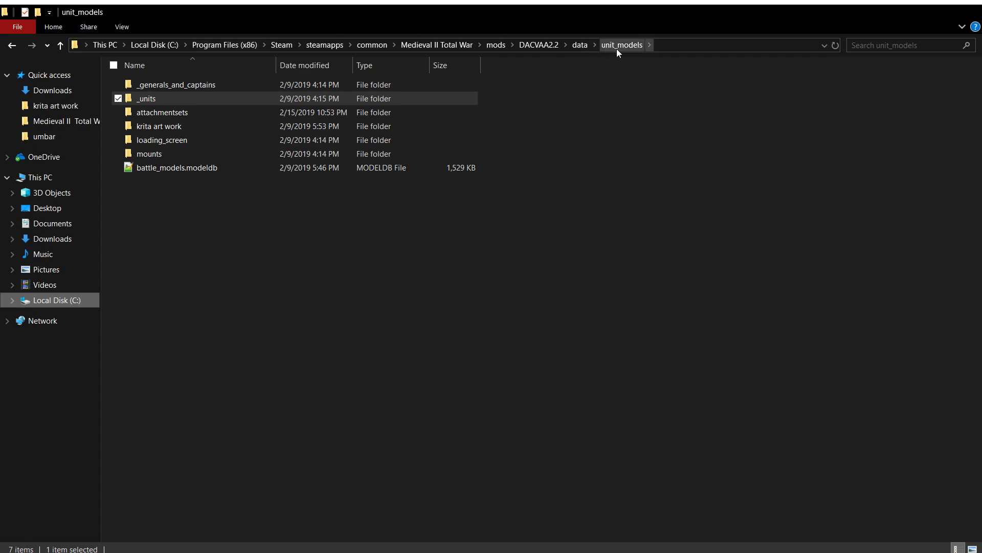
pyautogui.click(170, 128)
pyautogui.click(170, 128)
pyautogui.click(183, 169)
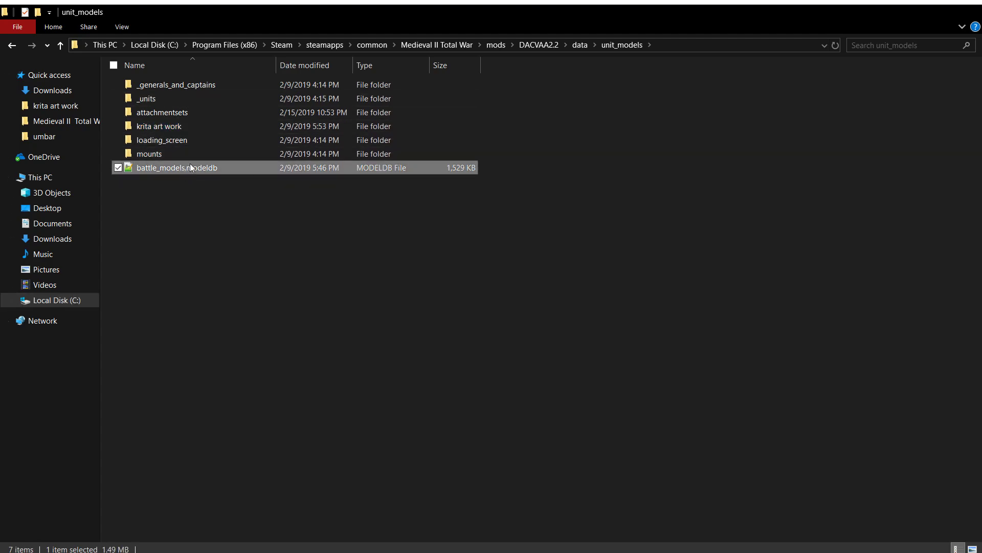
pyautogui.doubleClick(223, 123)
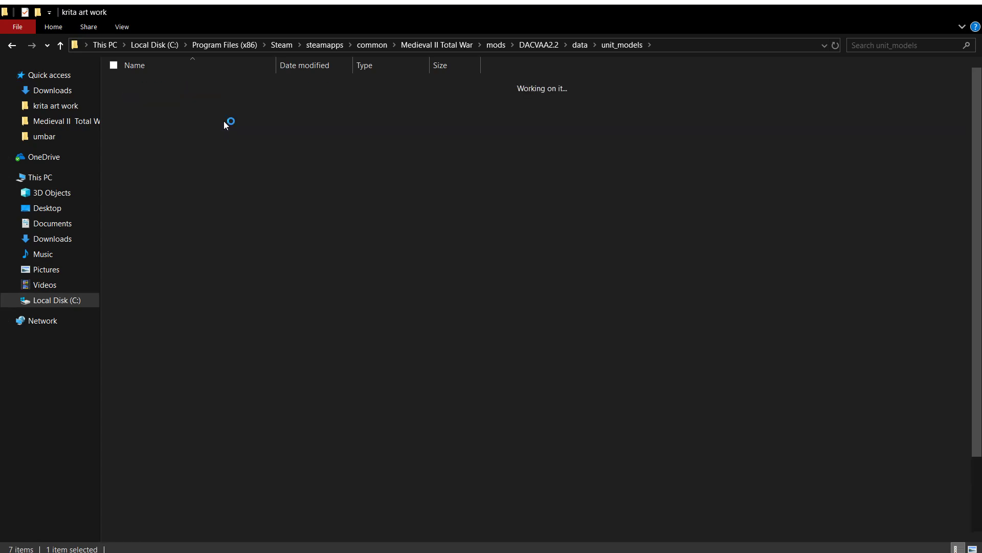
pyautogui.click(580, 46)
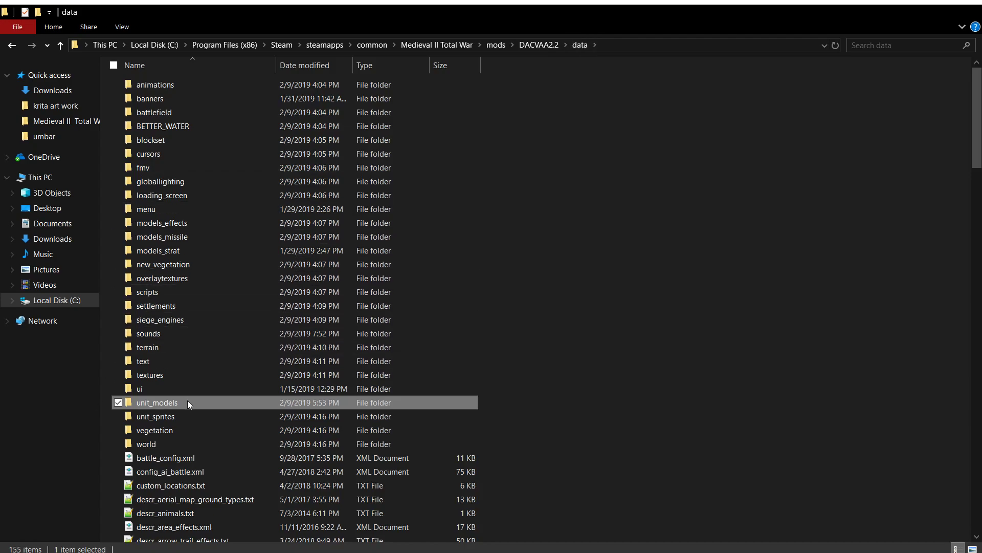
pyautogui.doubleClick(189, 403)
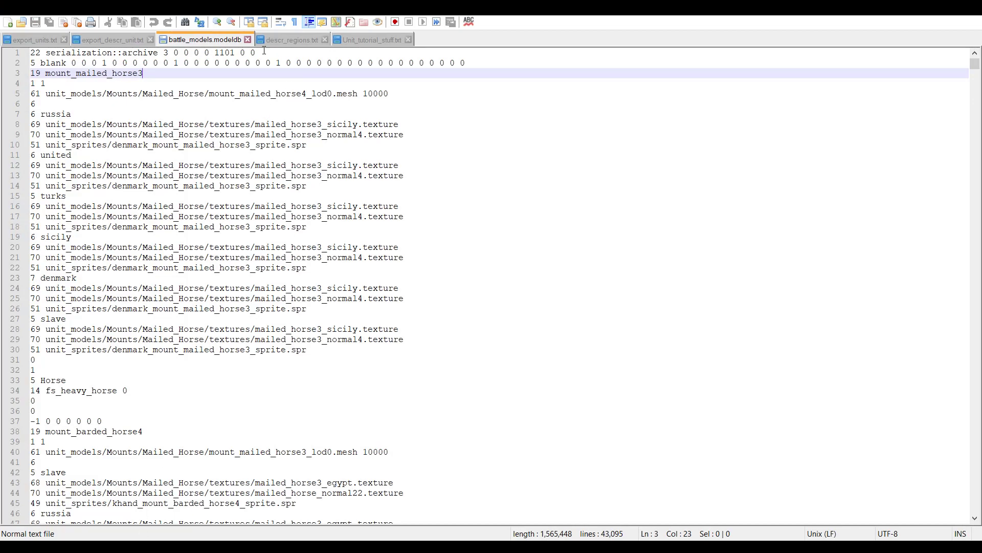
# Step: Back in Notepad++, examine the 1101 count in battle_models.modeldb's first line, and the template's mesh path length in Unit_tutorial_stuff.txt
pyautogui.moveTo(235, 53); pyautogui.dragTo(214, 53)
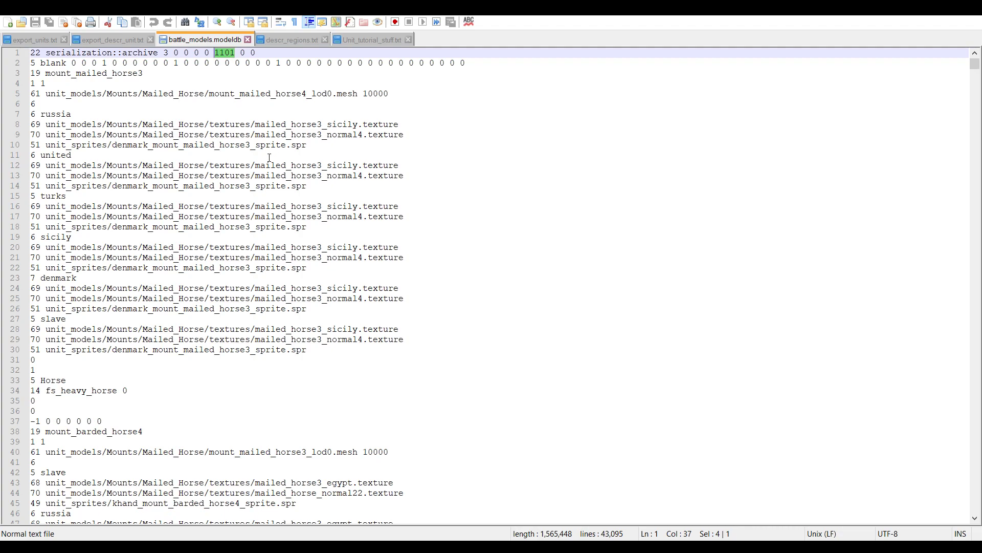
pyautogui.click(382, 41)
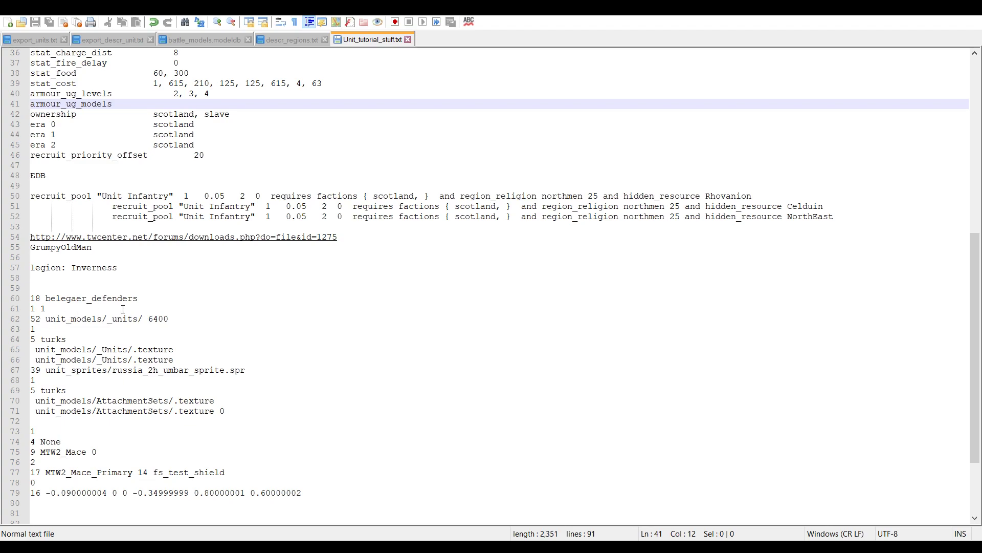
pyautogui.moveTo(41, 318); pyautogui.dragTo(8, 321)
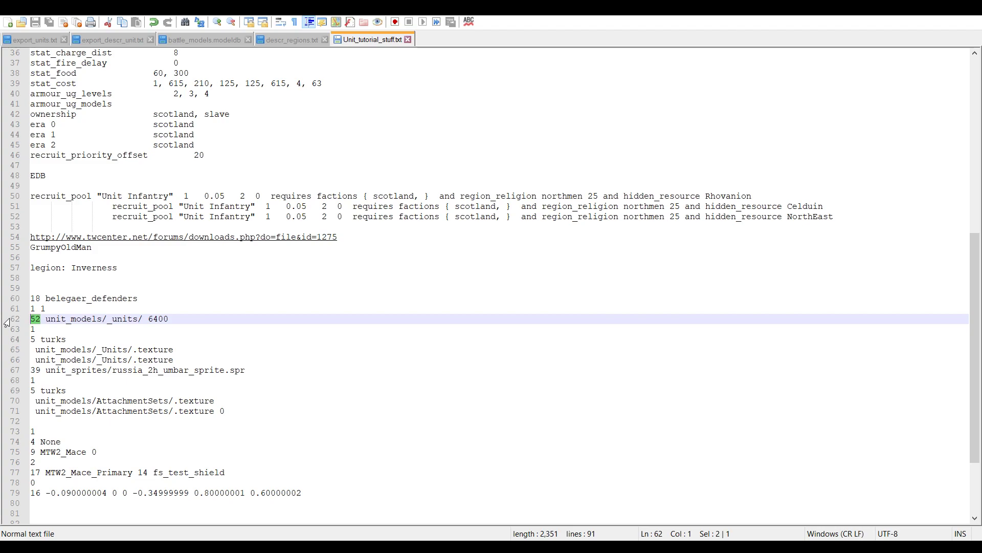
pyautogui.moveTo(169, 319); pyautogui.dragTo(46, 319)
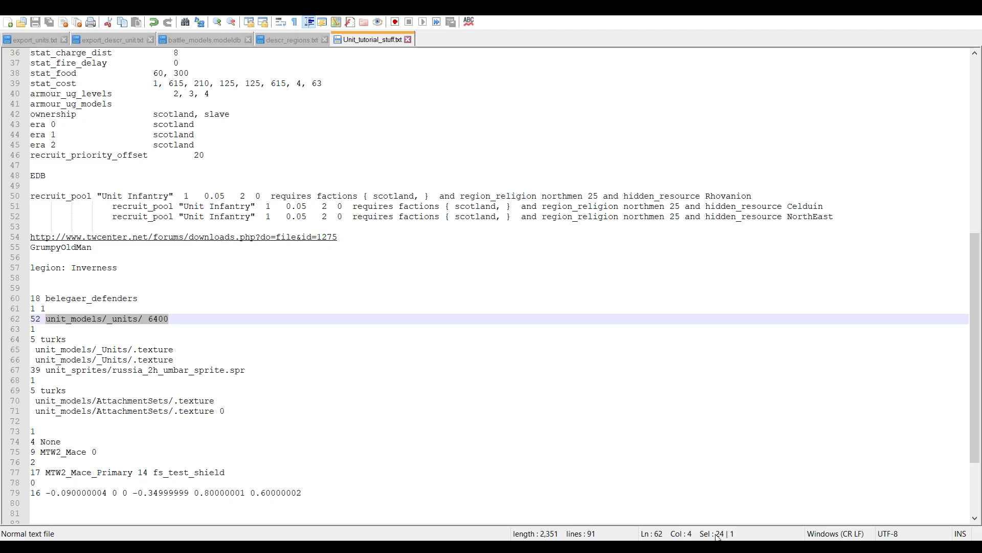
pyautogui.moveTo(146, 319); pyautogui.dragTo(46, 320)
pyautogui.click(144, 320)
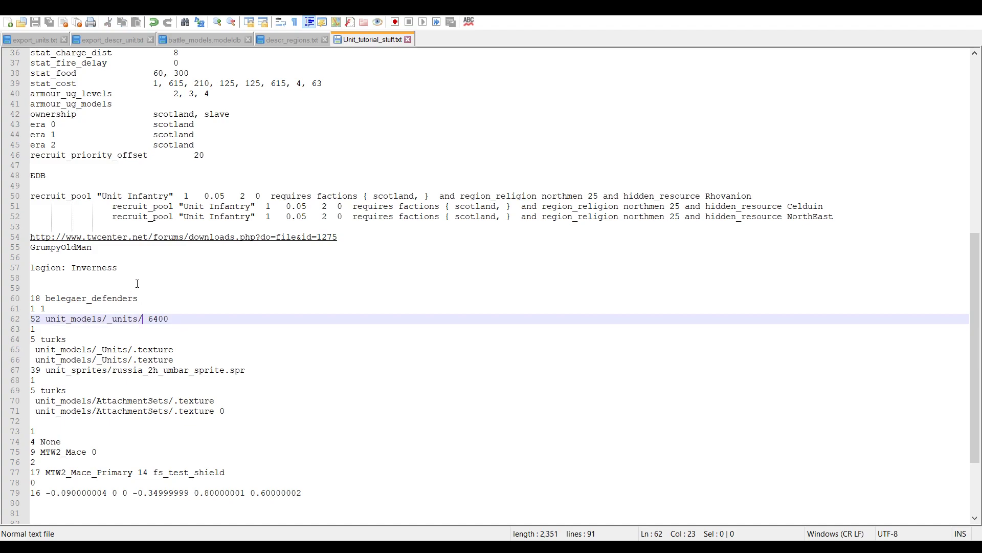
# Step: Highlight the model name belegaer_defenders on line 60 to compare its length with the number before it
pyautogui.moveTo(139, 297); pyautogui.dragTo(41, 302)
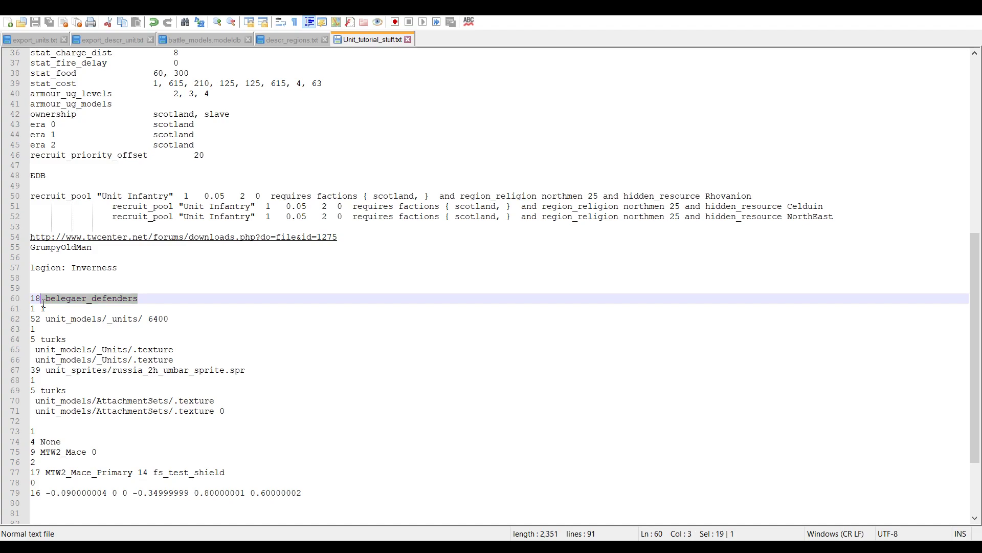
pyautogui.click(139, 298)
pyautogui.moveTo(139, 299); pyautogui.dragTo(45, 299)
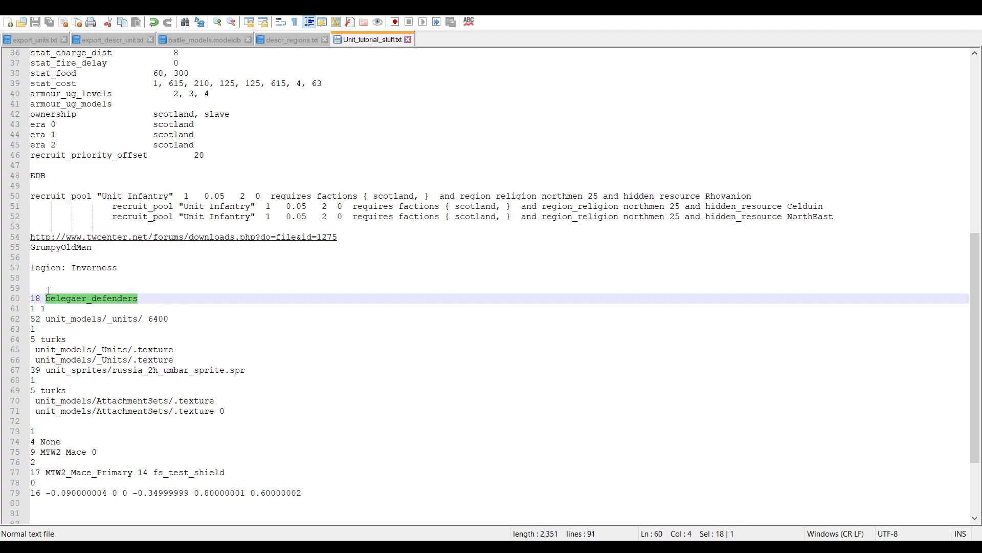
pyautogui.click(36, 299)
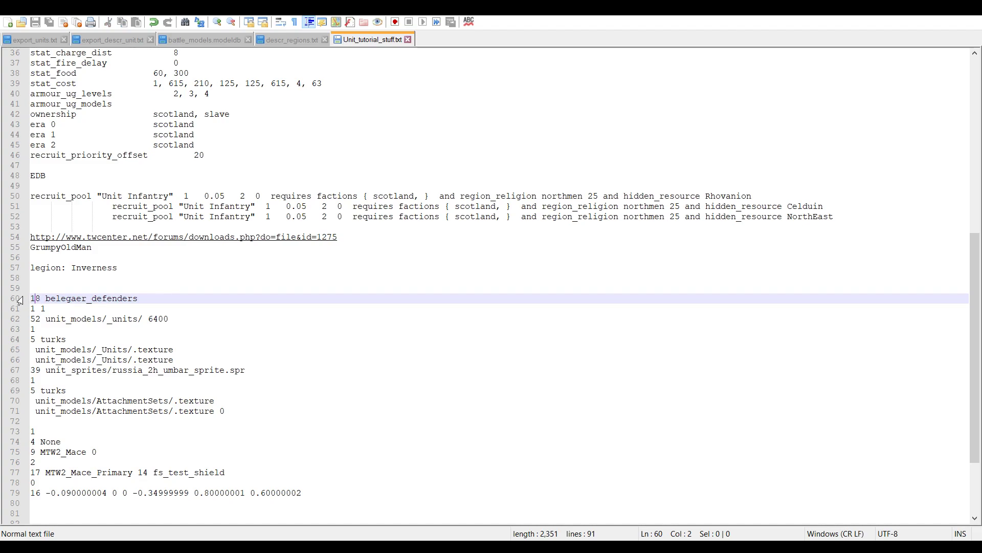
pyautogui.click(47, 309)
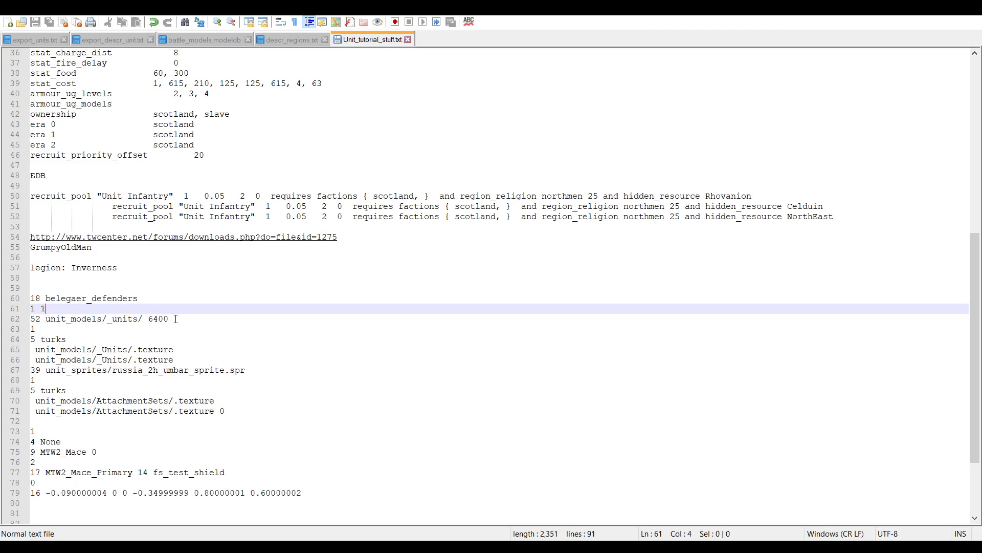
# Step: Examine the template's mesh line, highlighting the whole line and the unit_models/_units/ path on its own
pyautogui.moveTo(170, 320); pyautogui.dragTo(25, 322)
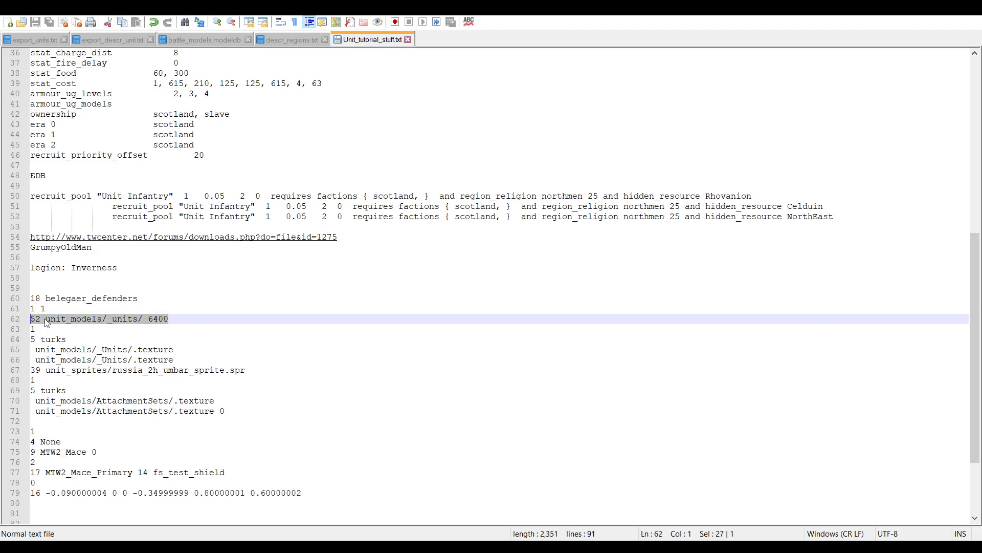
pyautogui.click(143, 318)
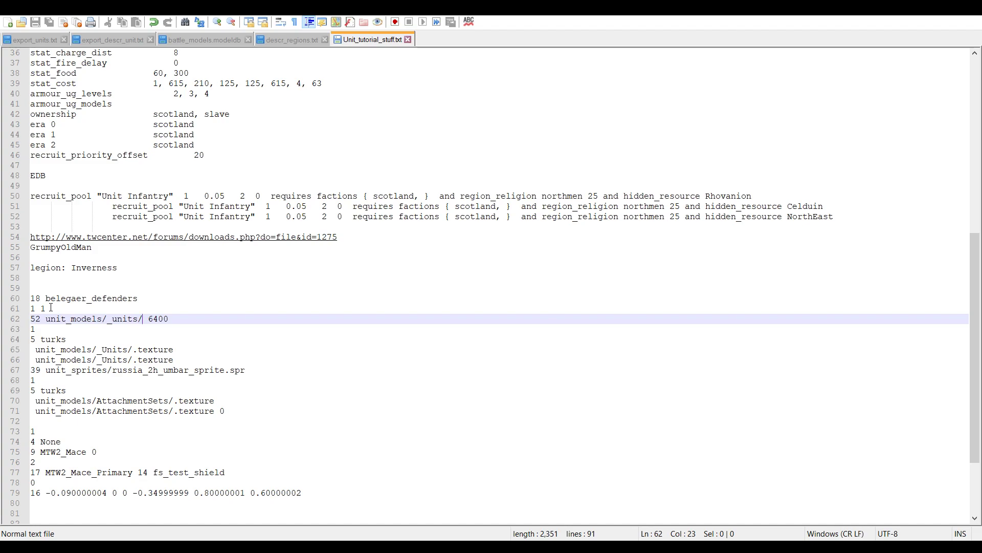
pyautogui.moveTo(142, 299); pyautogui.dragTo(3, 307)
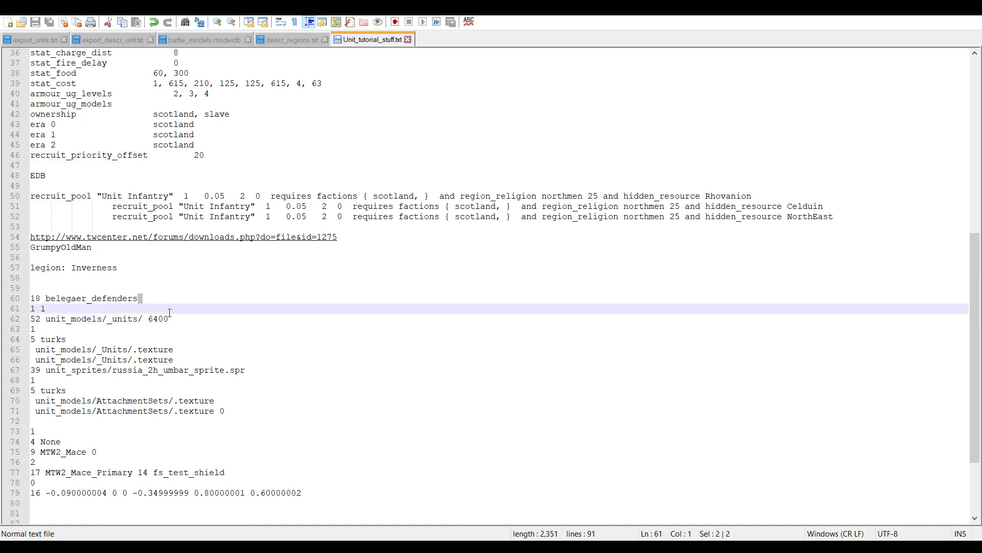
pyautogui.click(302, 490)
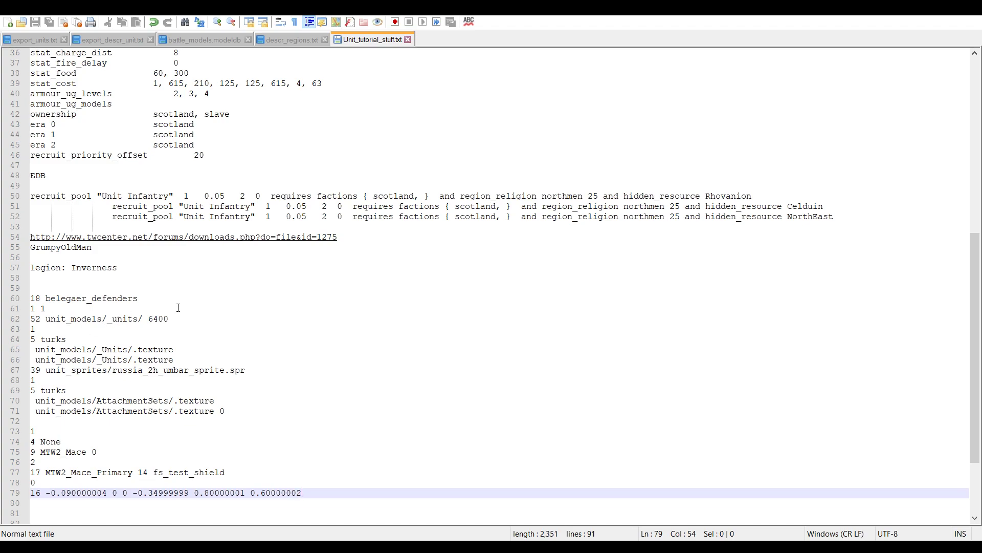
pyautogui.moveTo(177, 318); pyautogui.dragTo(10, 315)
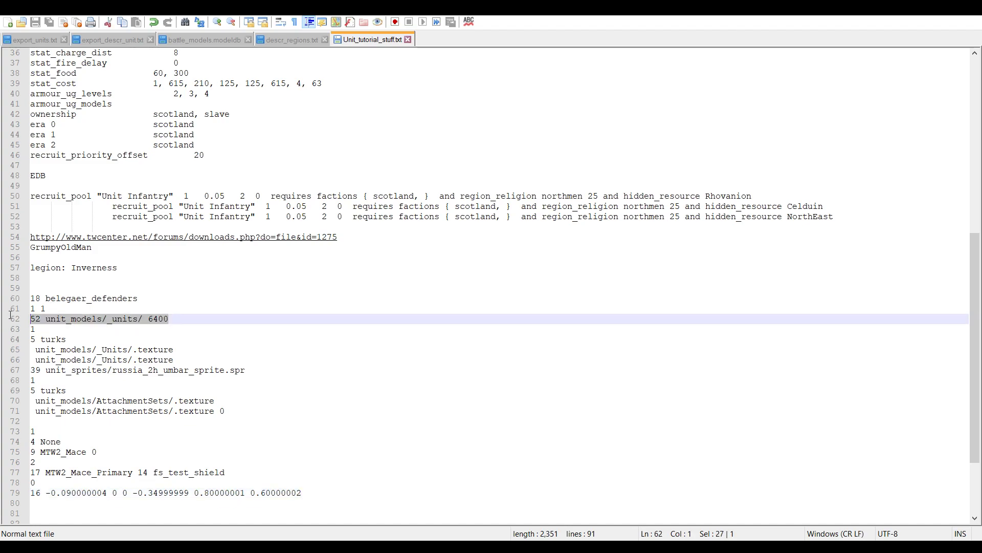
pyautogui.click(60, 318)
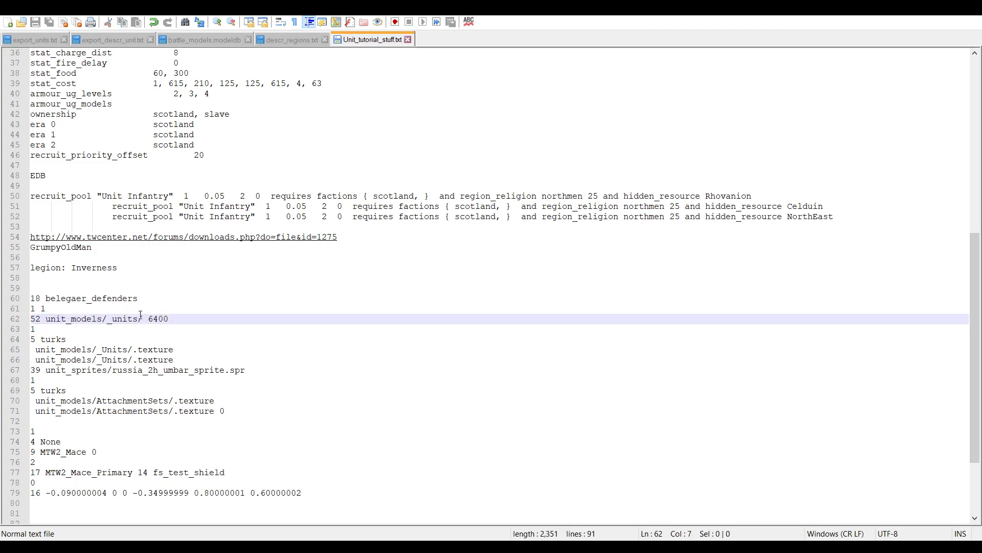
pyautogui.moveTo(143, 318); pyautogui.dragTo(45, 318)
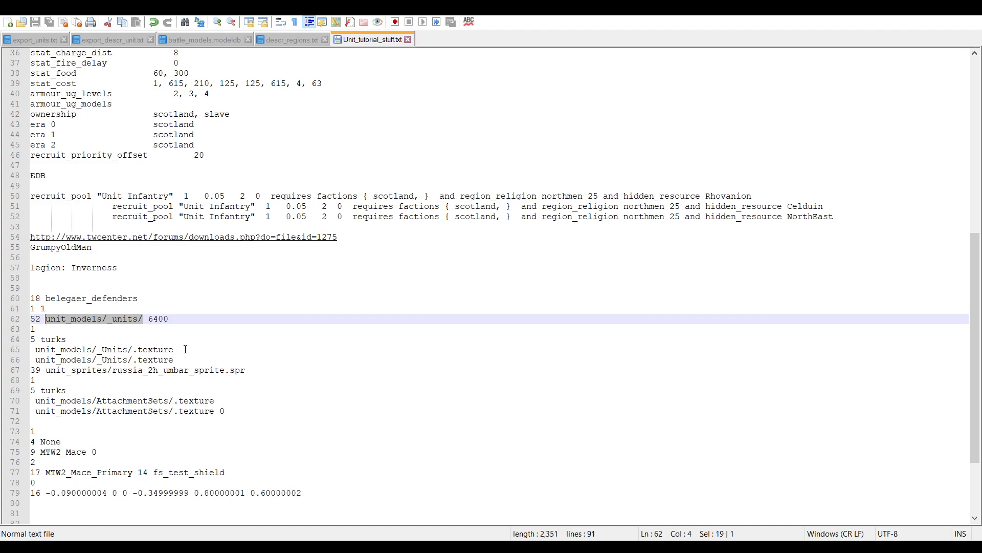
# Step: Examine the first faction texture block, highlighting lines 64 to 67 and the faction name turks
pyautogui.click(44, 327)
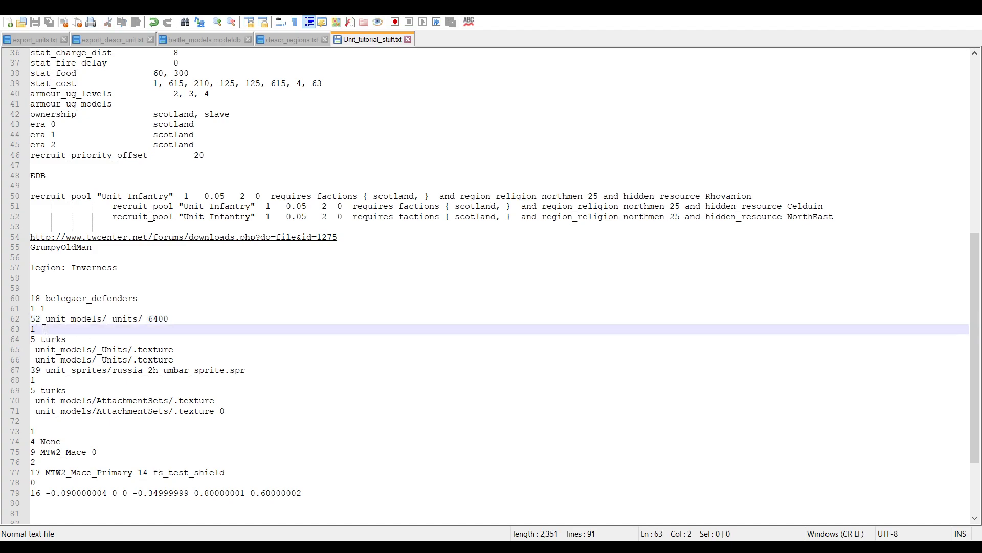
pyautogui.moveTo(272, 368); pyautogui.dragTo(19, 342)
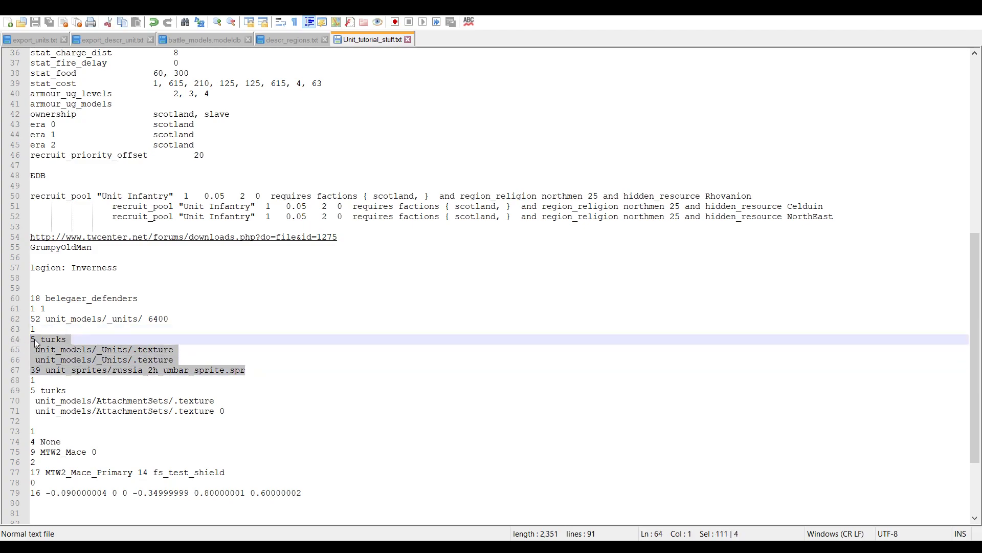
pyautogui.click(66, 341)
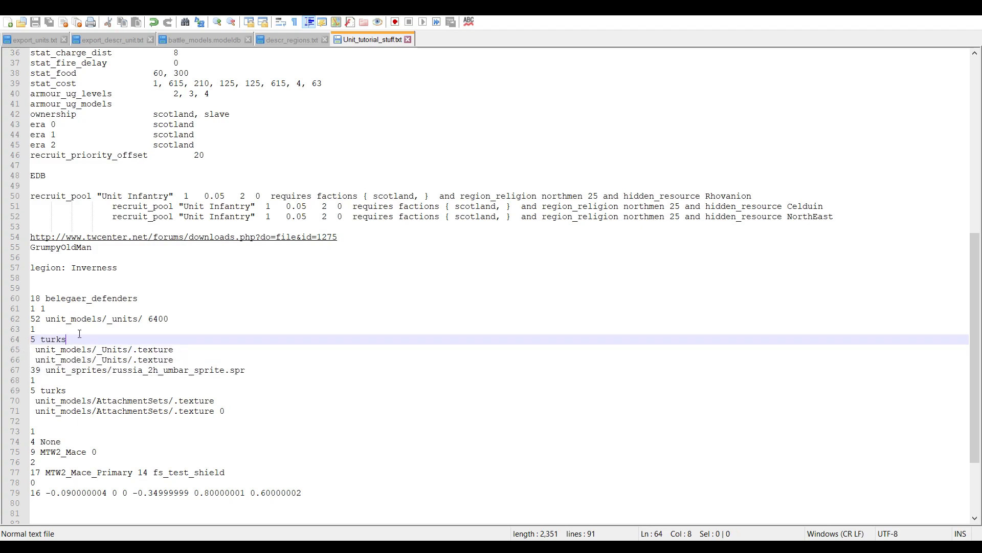
pyautogui.moveTo(67, 340); pyautogui.dragTo(40, 340)
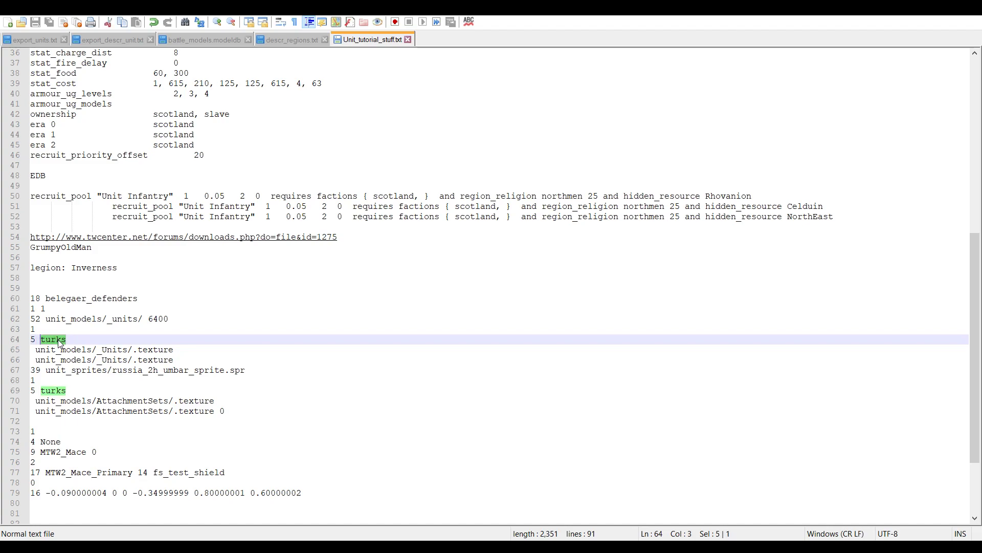
# Step: Replace the faction name turks on line 64 with scotland and set the length number before it to 8
pyautogui.moveTo(195, 124); pyautogui.dragTo(153, 126)
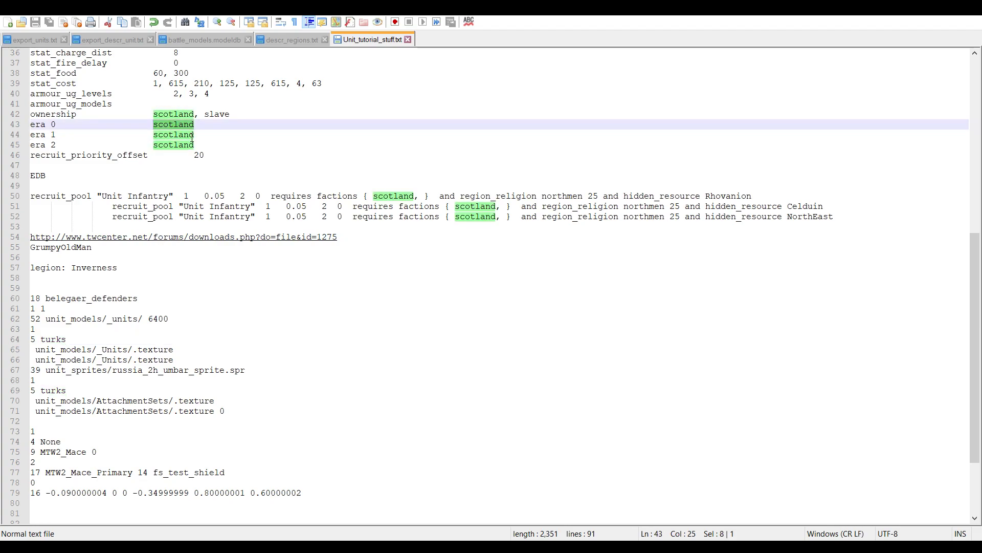
pyautogui.click(67, 339)
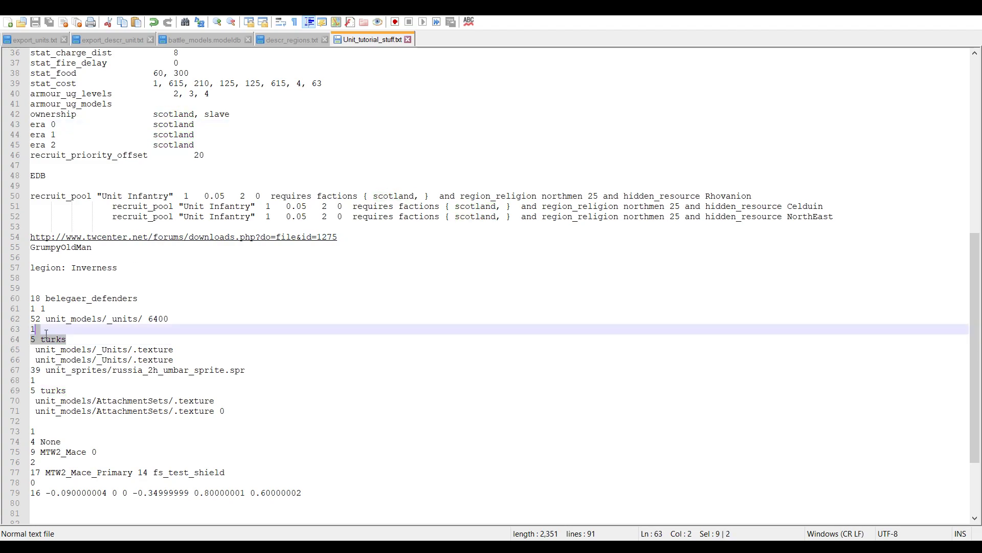
pyautogui.doubleClick(47, 338)
pyautogui.write('scotland')
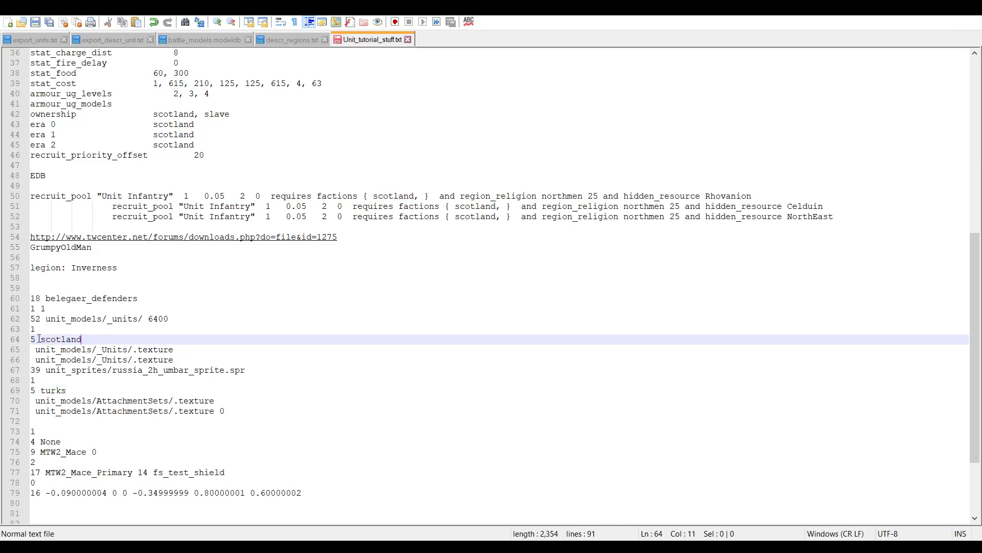
pyautogui.moveTo(81, 339); pyautogui.dragTo(23, 341)
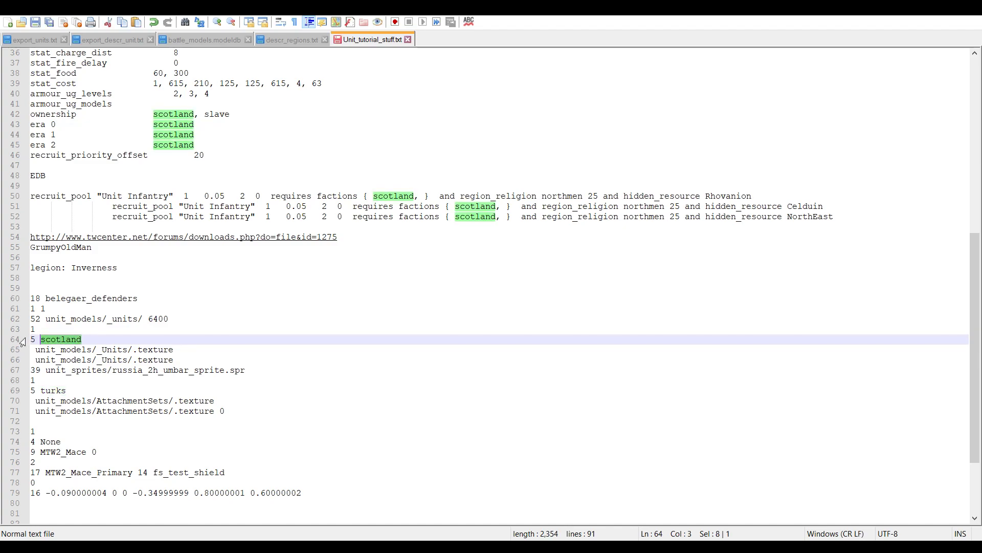
pyautogui.click(37, 338)
pyautogui.press('BackSpace')
pyautogui.write('8')
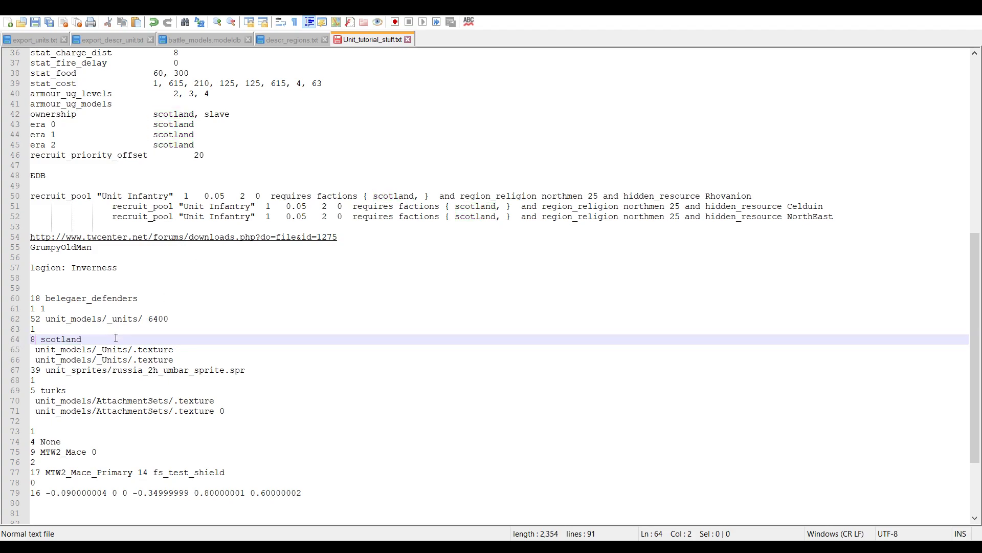
# Step: Copy the "8 scotland" line and use it to replace "5 turks" on line 69
pyautogui.moveTo(113, 338); pyautogui.dragTo(13, 339)
pyautogui.hotkey('ctrl', 'c')
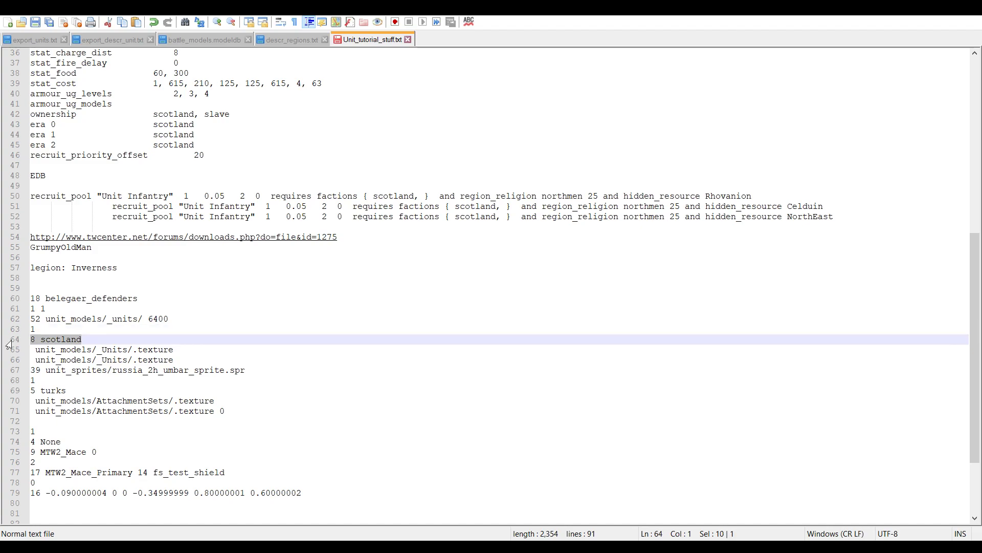
pyautogui.moveTo(72, 390); pyautogui.dragTo(30, 392)
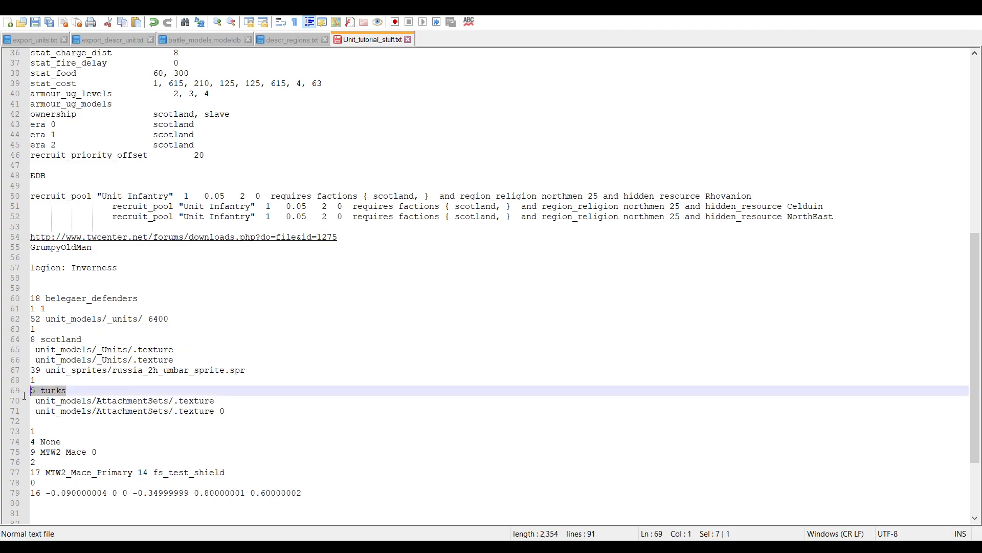
pyautogui.hotkey('ctrl', 'v')
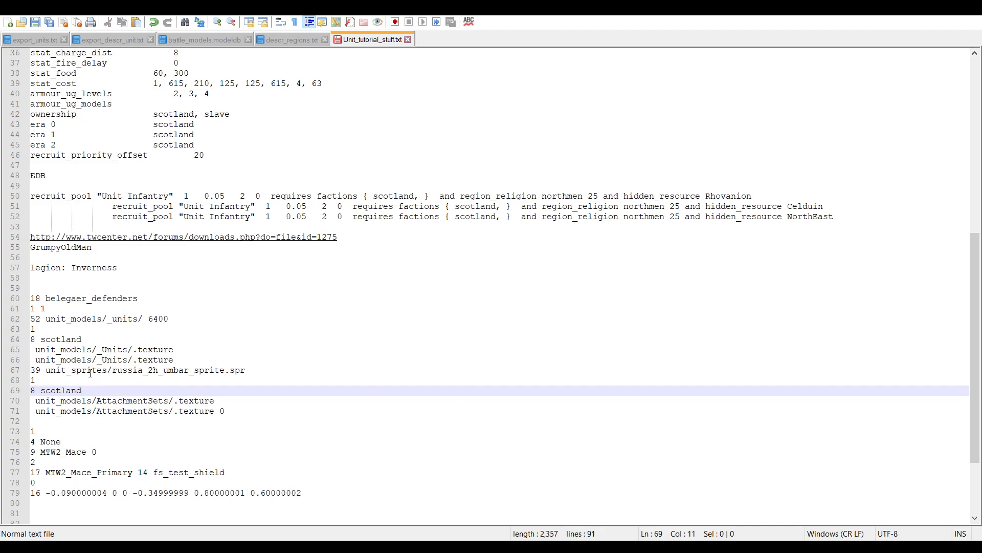
# Step: Examine the faction count on line 63, the scotland block on lines 64 to 67, and the first texture path
pyautogui.click(37, 328)
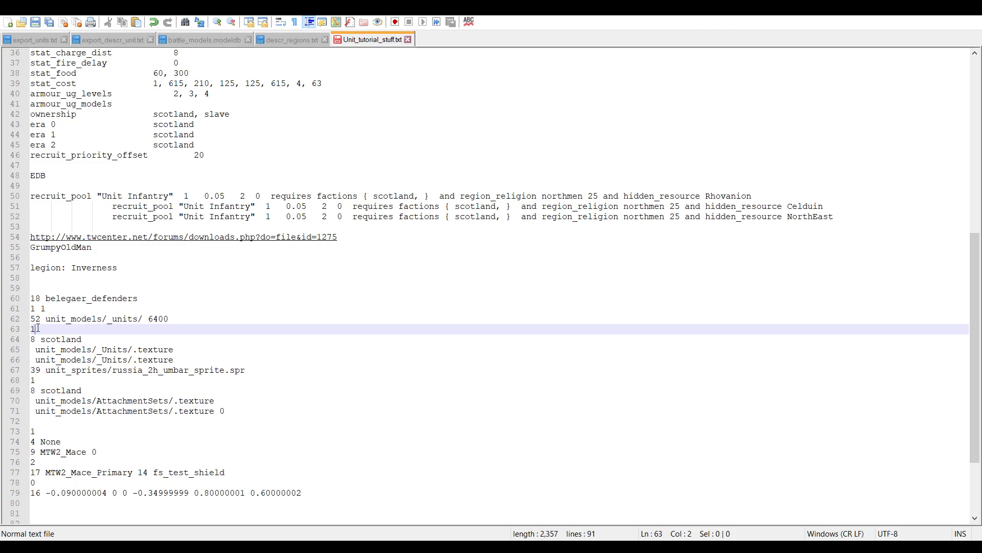
pyautogui.moveTo(246, 369); pyautogui.dragTo(4, 344)
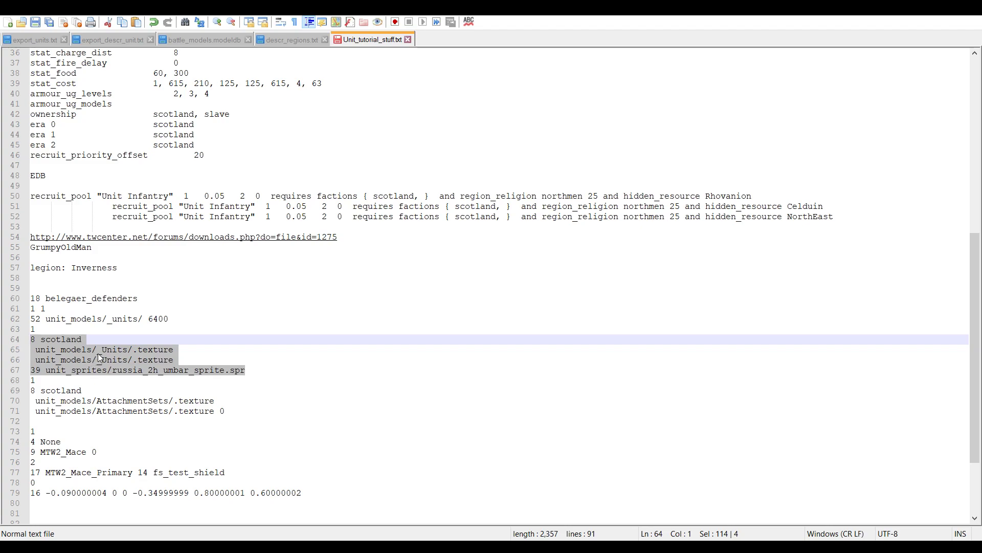
pyautogui.moveTo(177, 350); pyautogui.dragTo(35, 349)
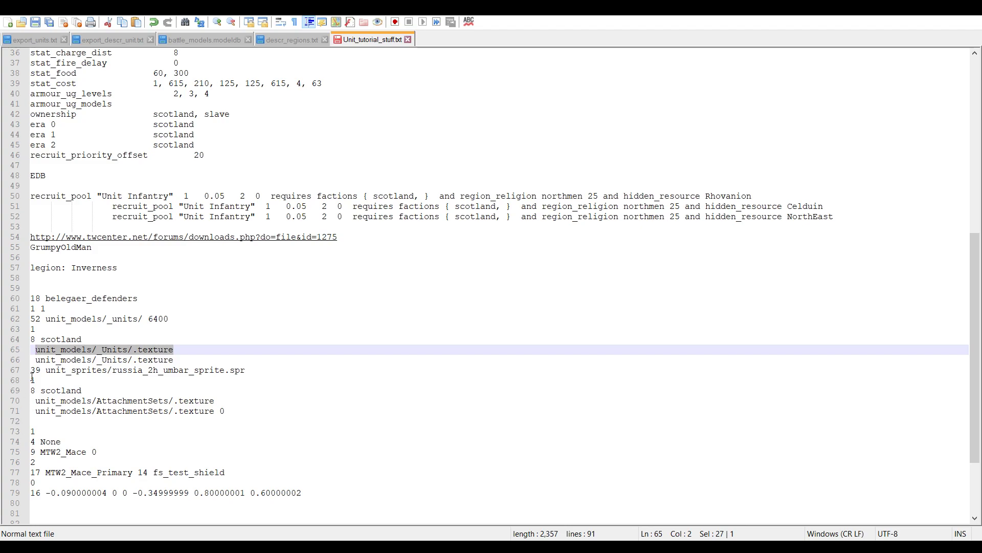
# Step: Try 27 as the length number before the texture path on line 65
pyautogui.click(33, 353)
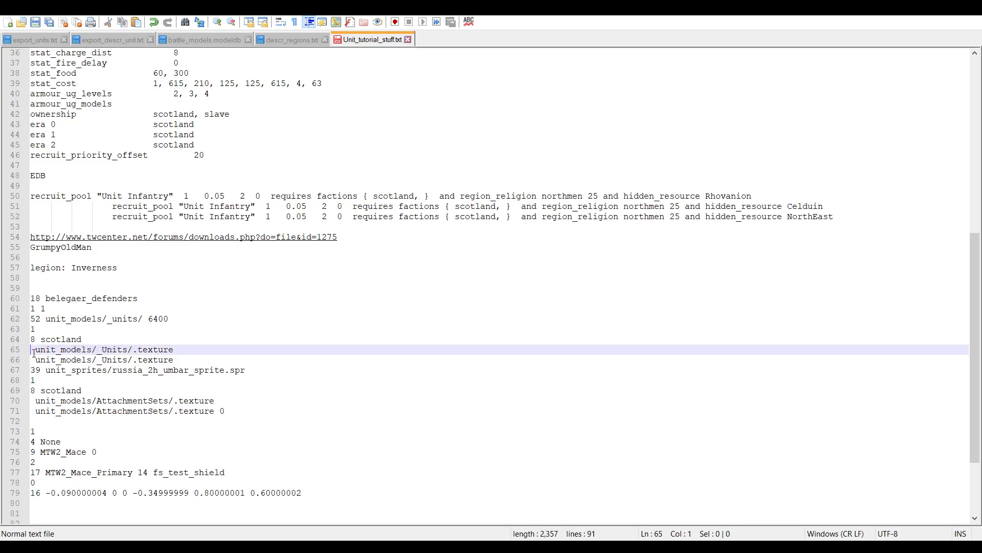
pyautogui.write('27')
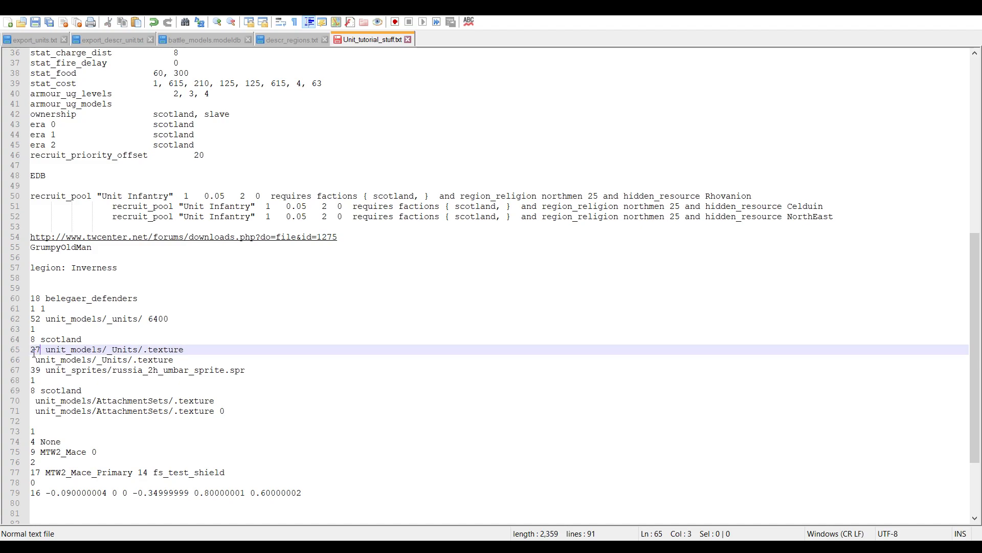
pyautogui.press('BackSpace')
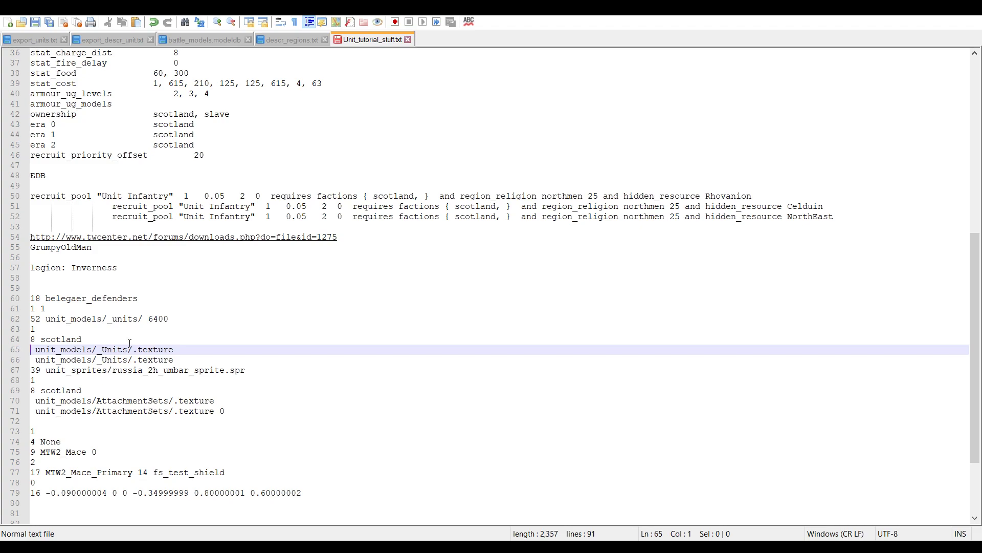
# Step: Save Unit_tutorial_stuff.txt and examine the attachment texture block on lines 68 to 71, highlighting the line 70 path
pyautogui.hotkey('ctrl', 's')
pyautogui.scroll(-4, 154, 317)
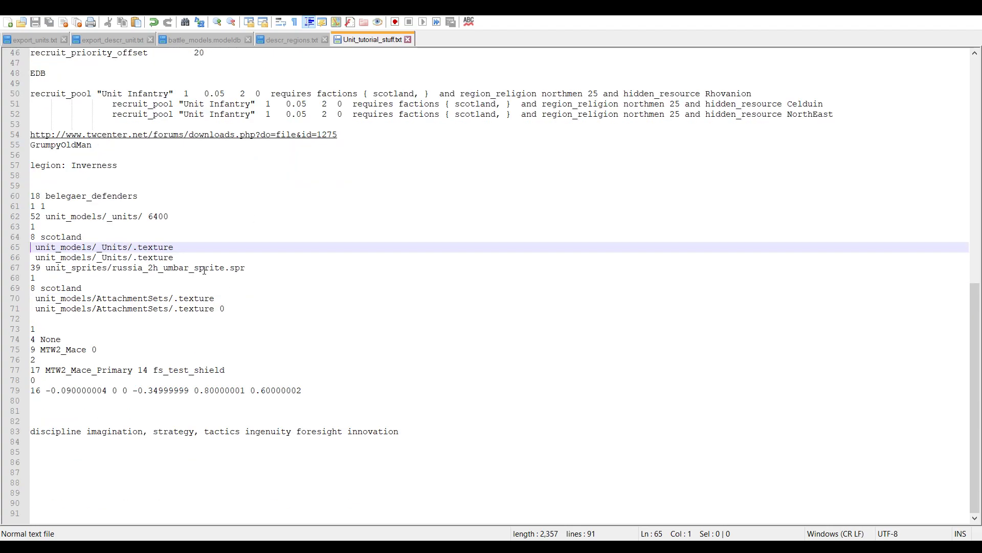
pyautogui.click(56, 285)
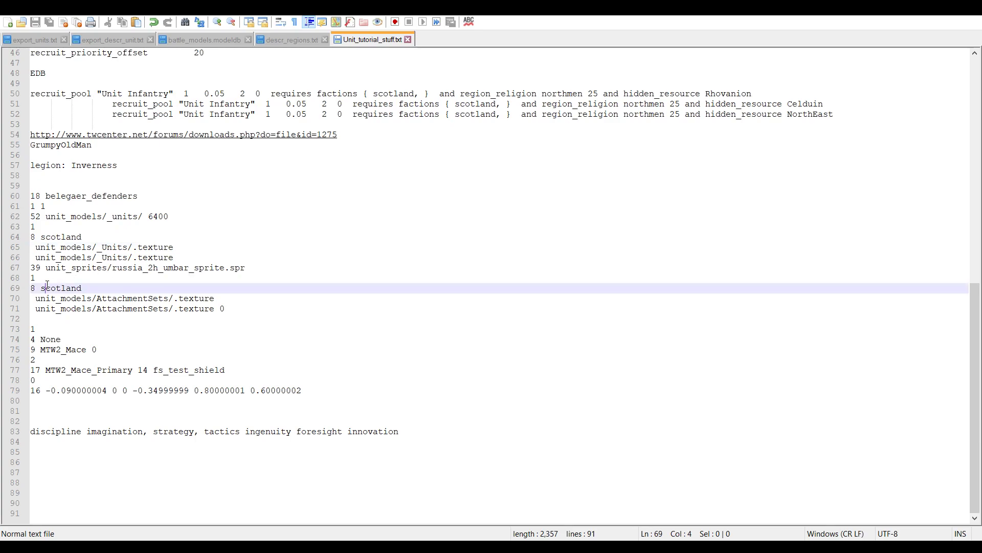
pyautogui.click(41, 278)
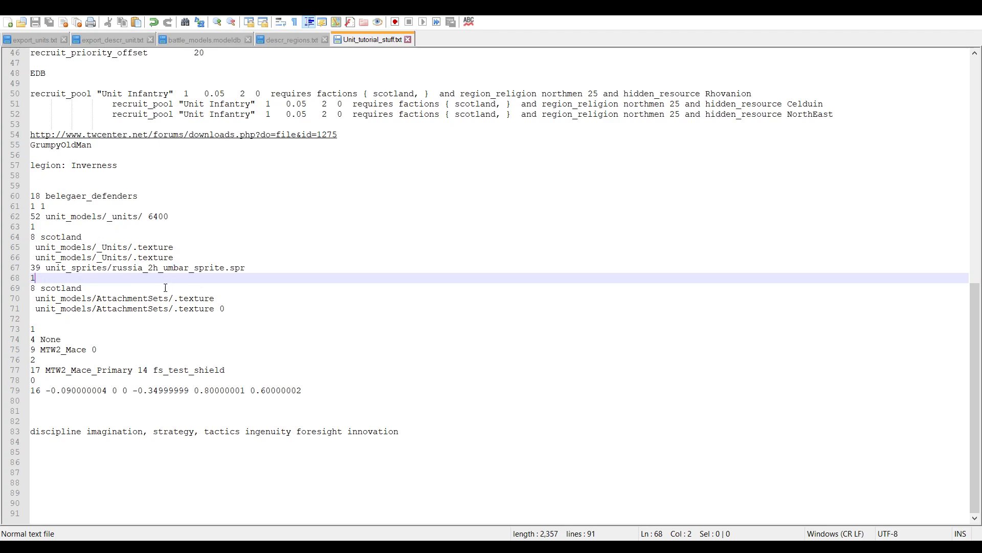
pyautogui.click(139, 255)
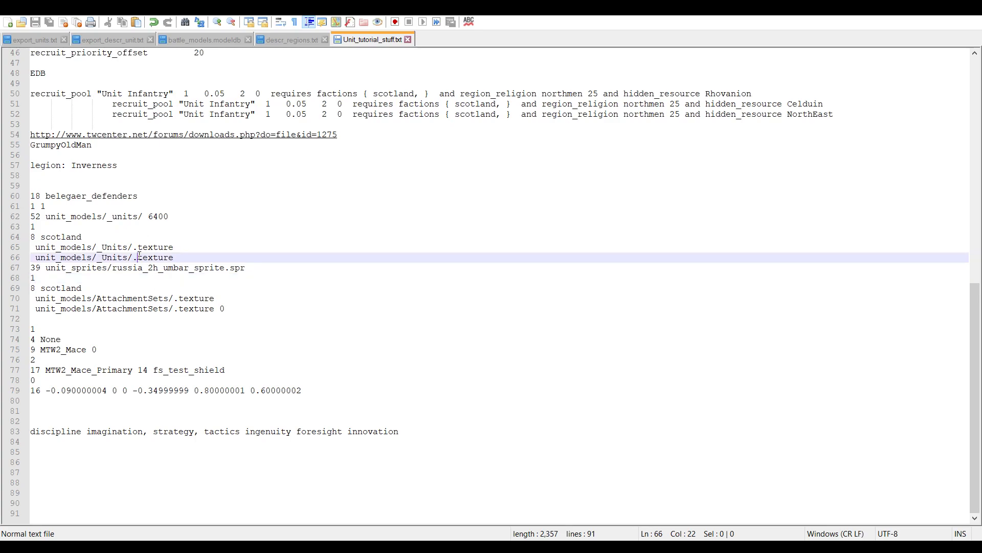
pyautogui.click(222, 308)
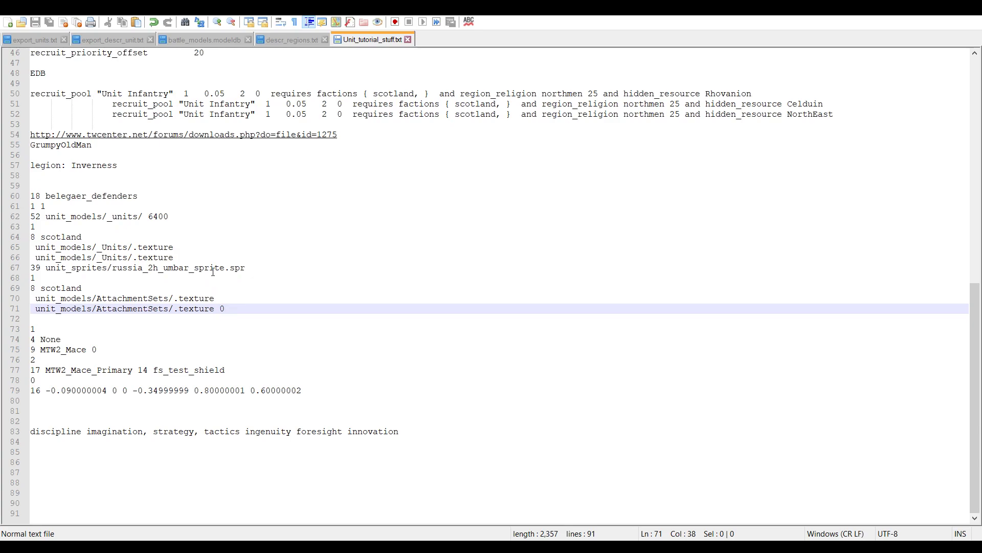
pyautogui.moveTo(215, 298); pyautogui.dragTo(36, 301)
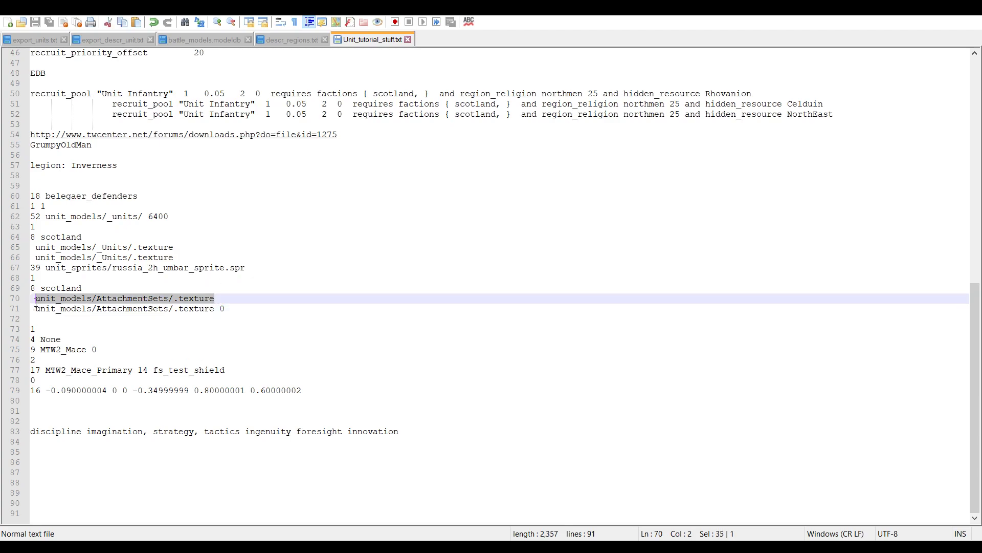
pyautogui.click(112, 309)
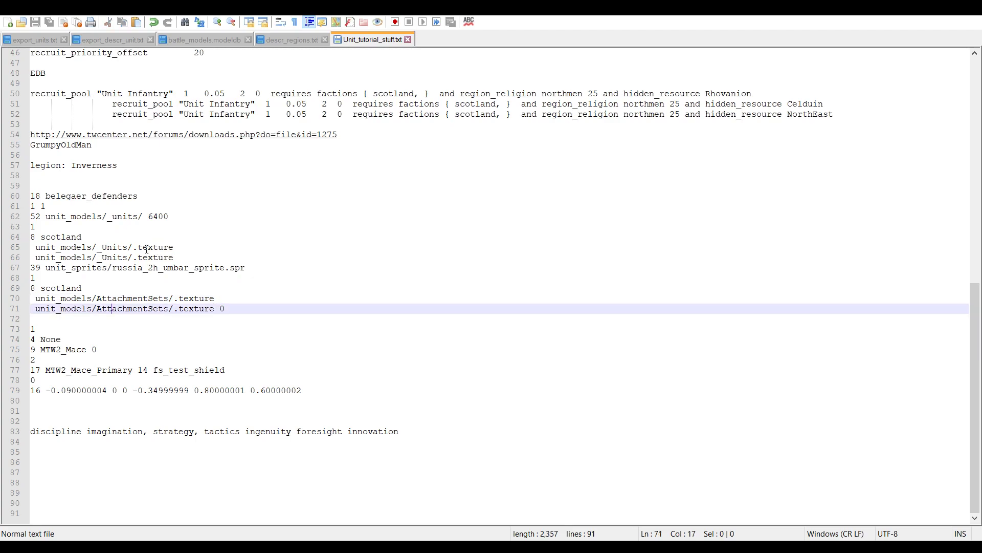
# Step: Highlight the second texture path on line 66 and the template's closing lines 74 to 79
pyautogui.moveTo(178, 256); pyautogui.dragTo(37, 262)
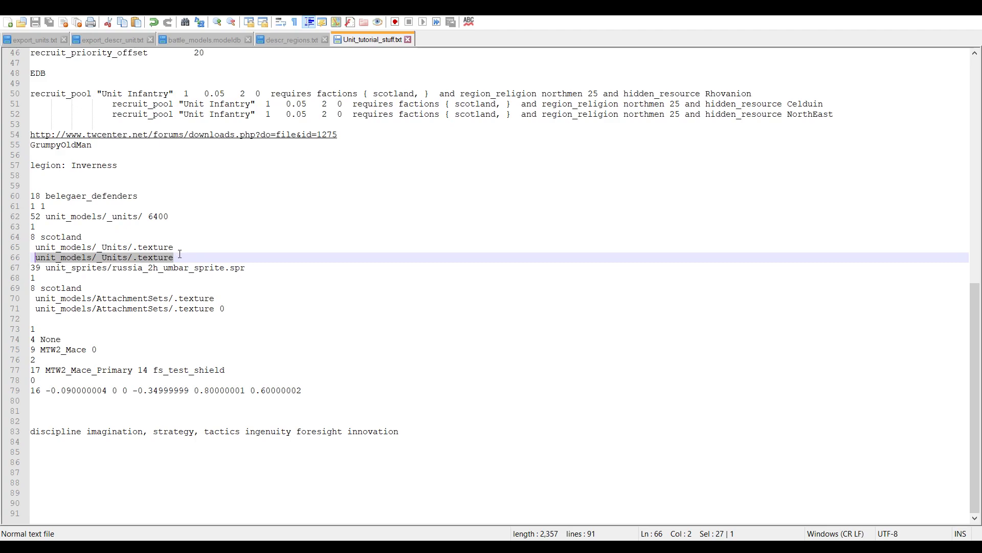
pyautogui.click(167, 328)
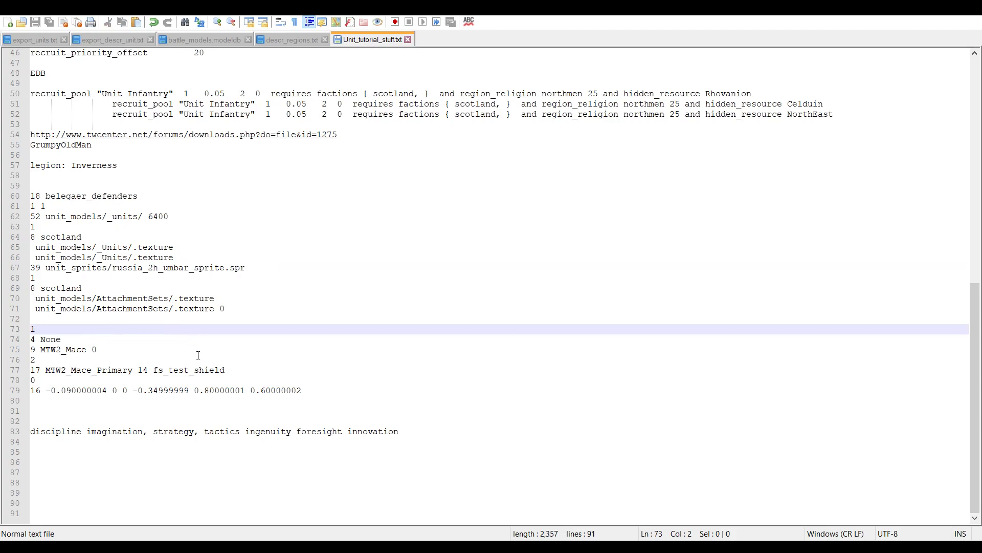
pyautogui.moveTo(309, 391); pyautogui.dragTo(30, 339)
pyautogui.click(106, 370)
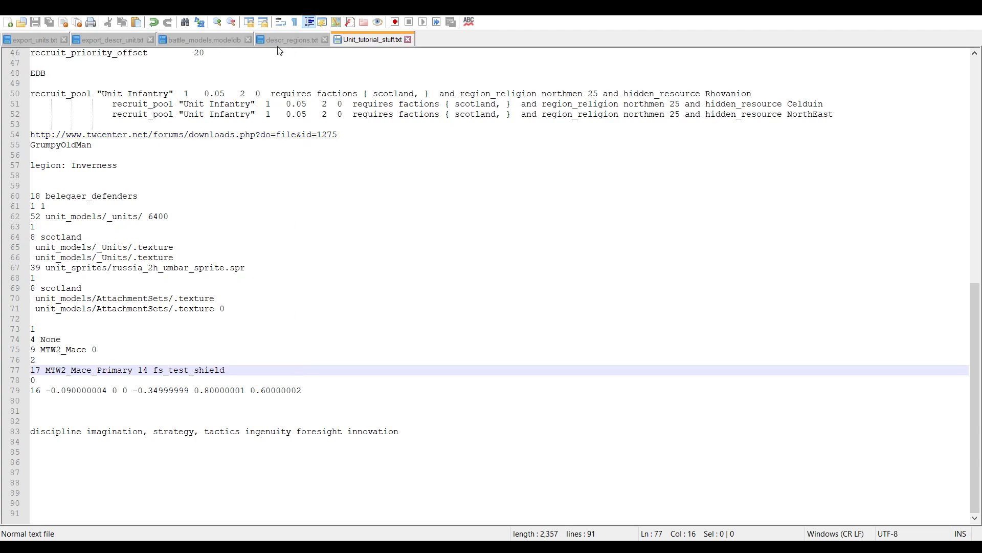
# Step: Open battle_models.modeldb and look through the mount entries near its beginning
pyautogui.click(210, 41)
pyautogui.scroll(-20, 306, 167)
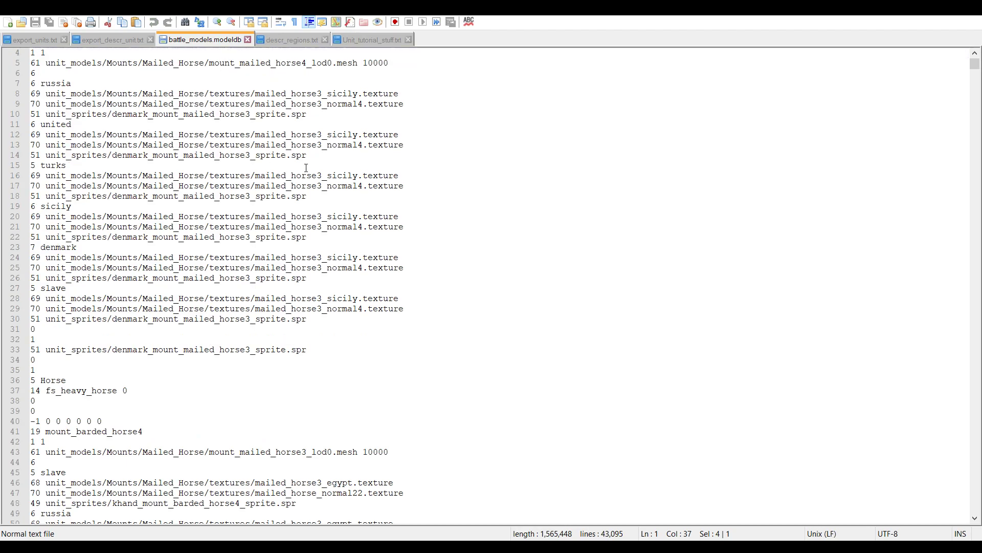
pyautogui.scroll(-20, 306, 167)
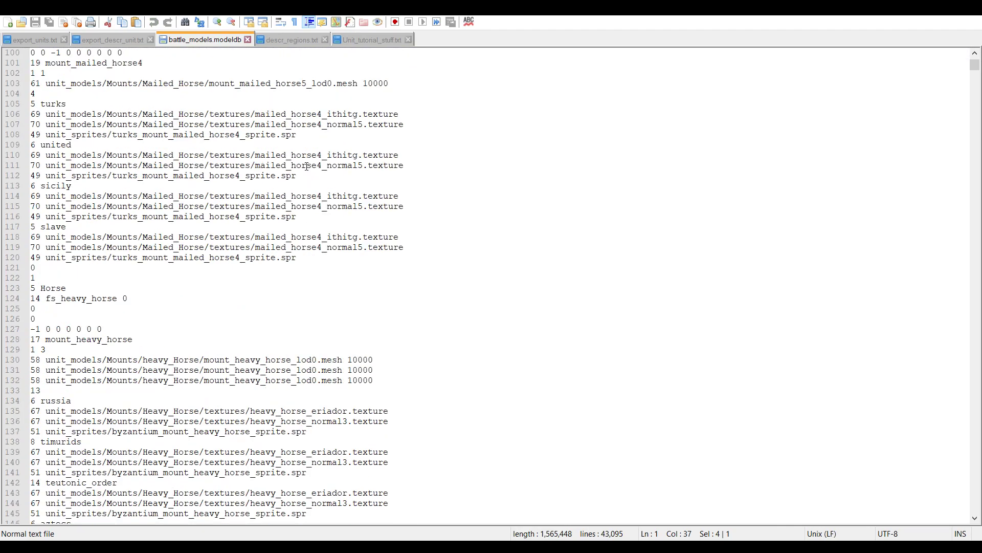
# Step: Find the Umbar Medium Halberdiers unit in export_descr_unit.txt and select its upgrade model name belegaer_halberdiers_upg
pyautogui.click(112, 40)
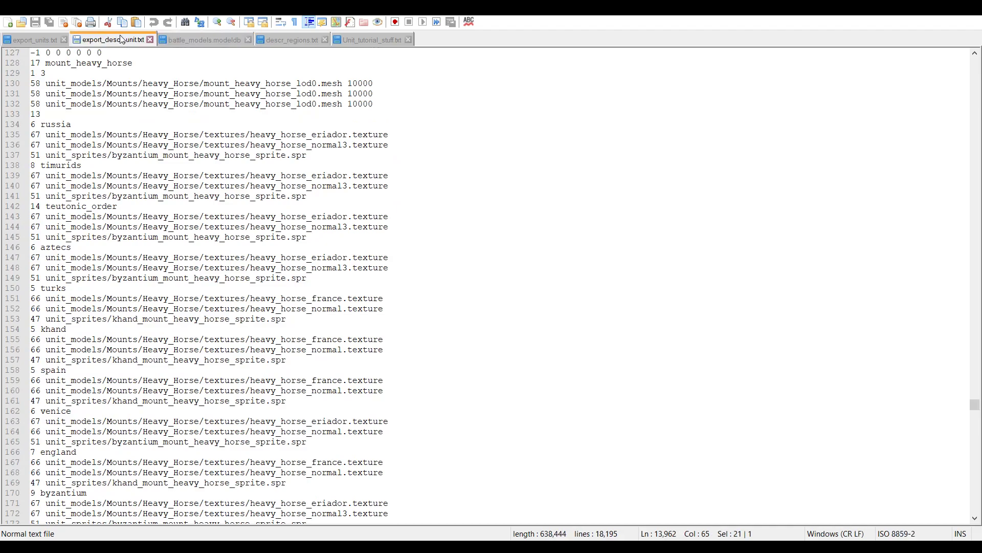
pyautogui.scroll(-1, 248, 253)
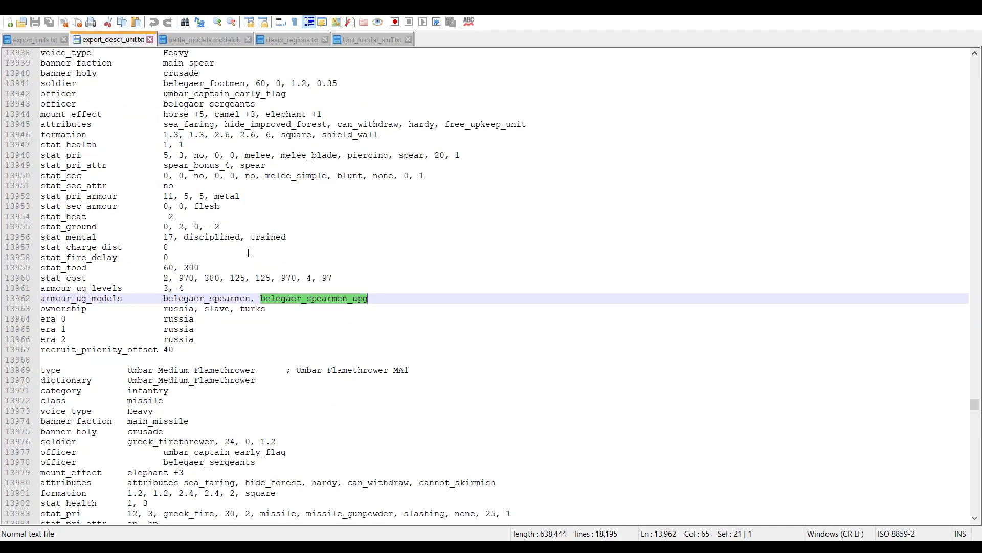
pyautogui.scroll(14, 248, 253)
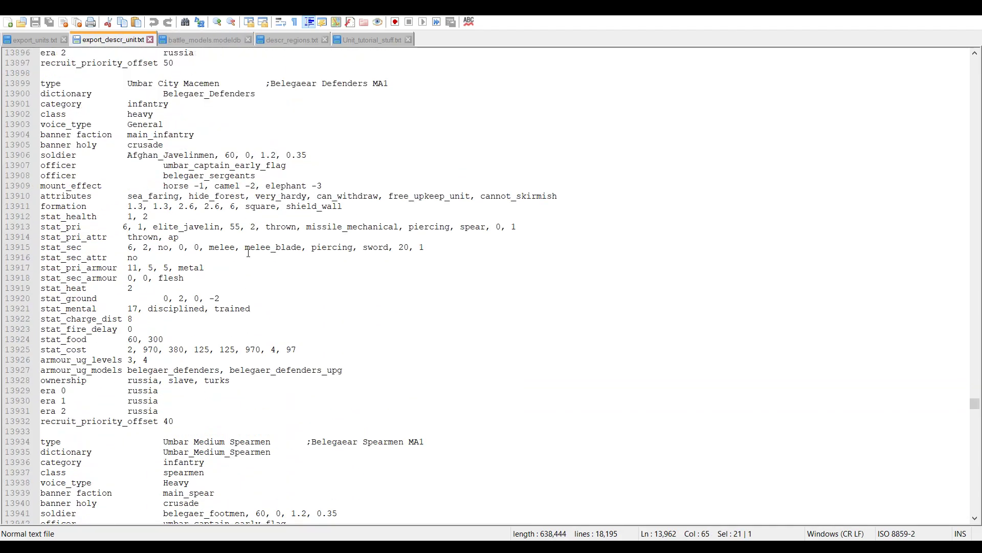
pyautogui.scroll(6, 248, 253)
pyautogui.scroll(-6, 249, 253)
pyautogui.scroll(-5, 248, 253)
pyautogui.scroll(19, 248, 252)
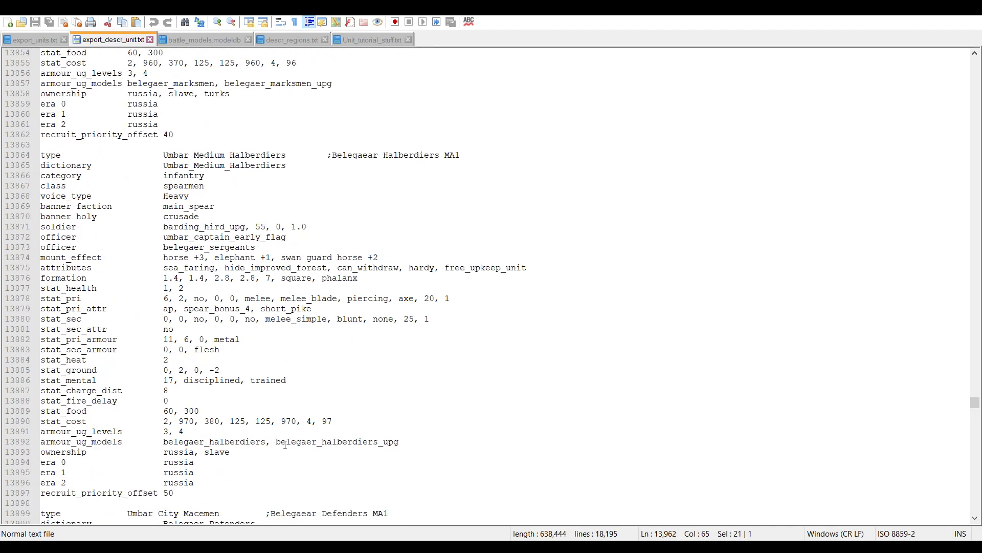
pyautogui.doubleClick(287, 442)
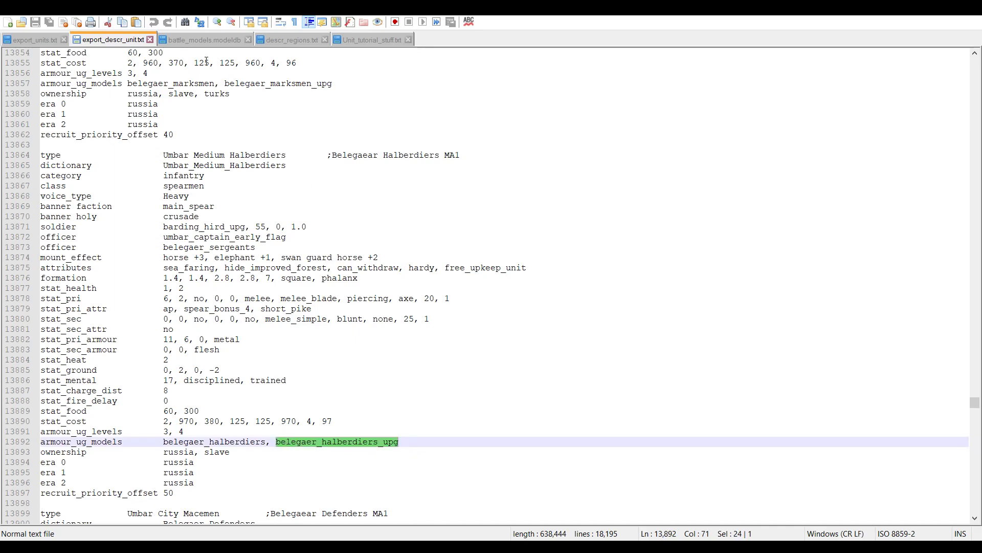
# Step: Locate belegaer_halberdiers_upg in battle_models.modeldb and examine its textures, attachments and weapon animations
pyautogui.click(214, 41)
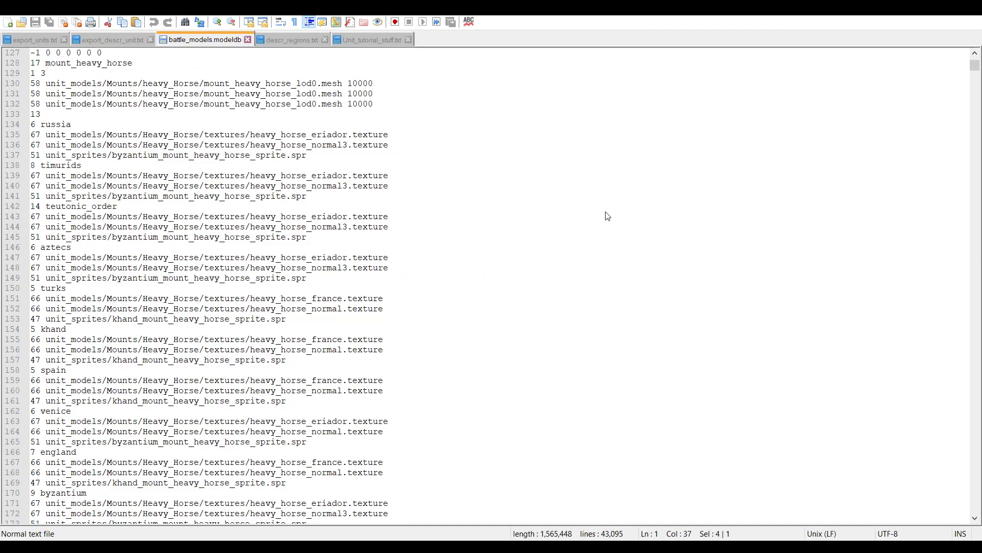
pyautogui.click(604, 211)
pyautogui.scroll(-10, 199, 221)
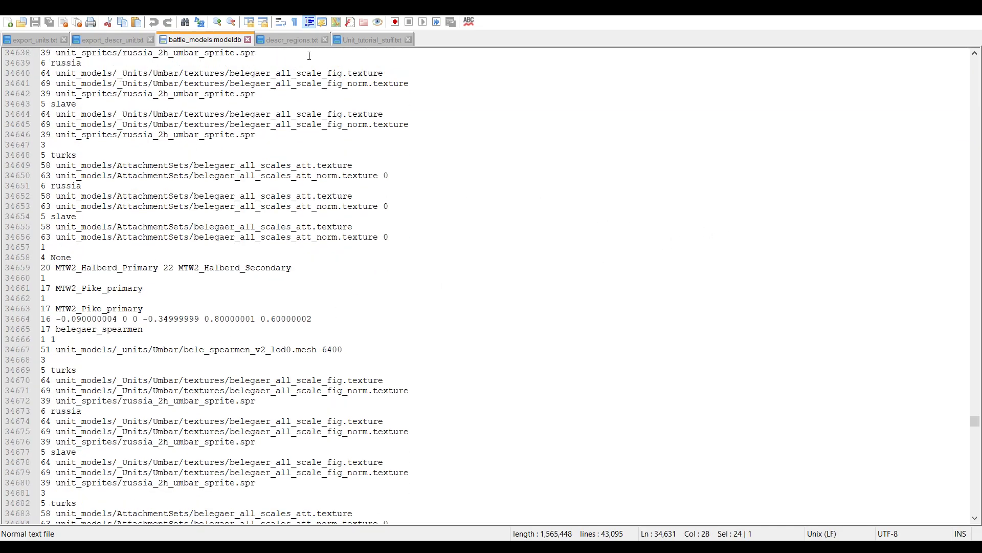
# Step: Reorder the open files so Unit_tutorial_stuff.txt sits directly beside battle_models.modeldb, and show Unit_tutorial_stuff.txt
pyautogui.click(291, 40)
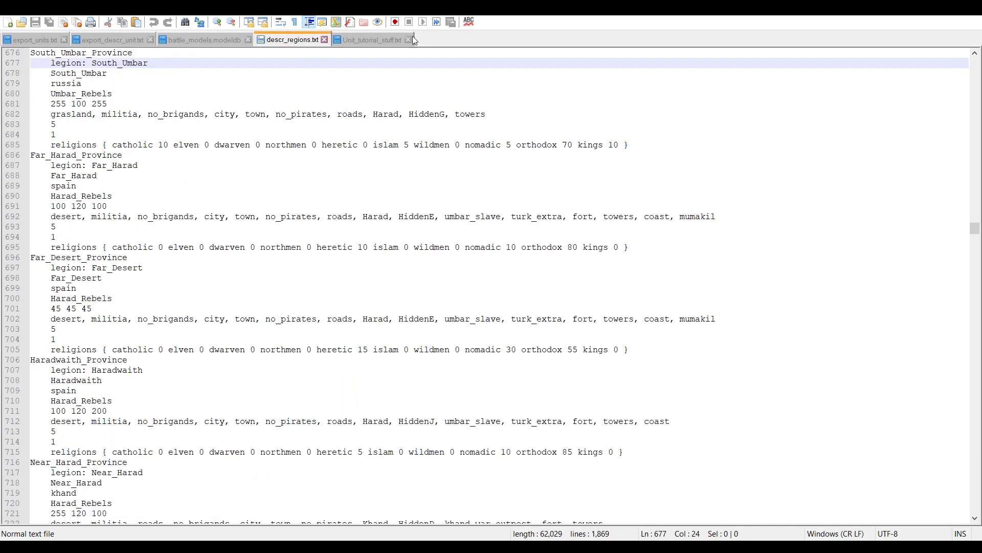
pyautogui.click(364, 41)
pyautogui.click(308, 41)
pyautogui.moveTo(296, 44); pyautogui.dragTo(445, 41)
pyautogui.click(299, 41)
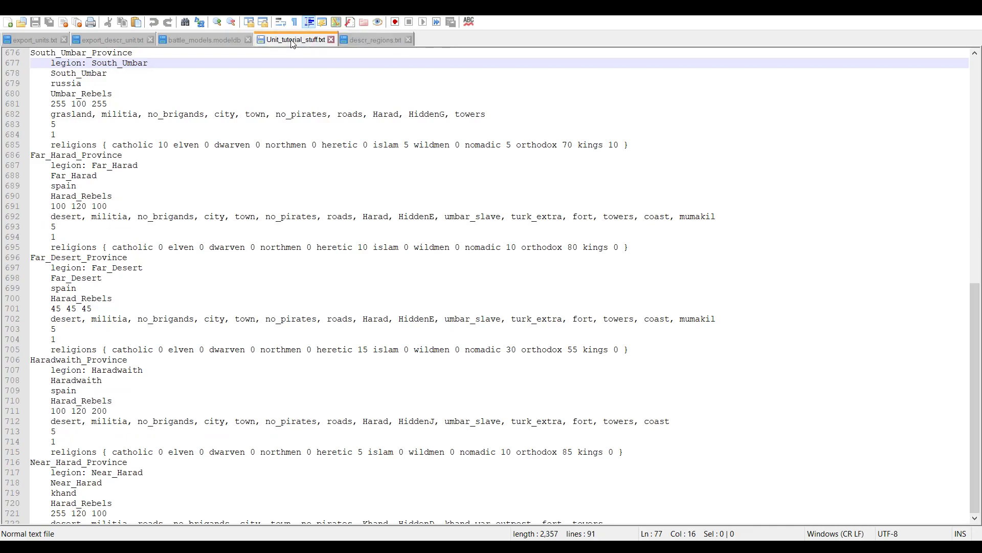
# Step: Compare the template's weapon animation block in Unit_tutorial_stuff.txt with the belegaer_halberdiers_upg animation block in battle_models.modeldb and its unit in export_descr_unit.txt
pyautogui.moveTo(302, 391); pyautogui.dragTo(11, 329)
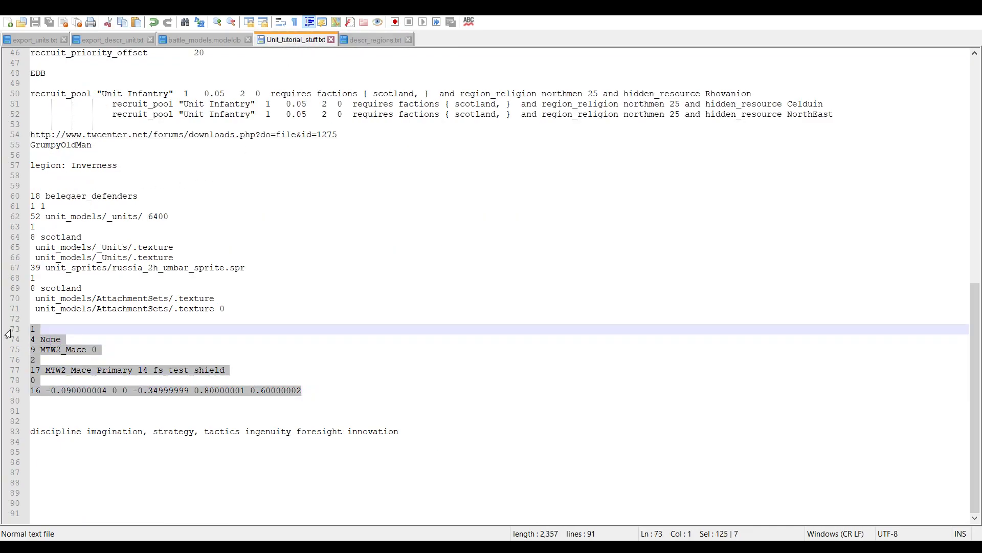
pyautogui.click(200, 40)
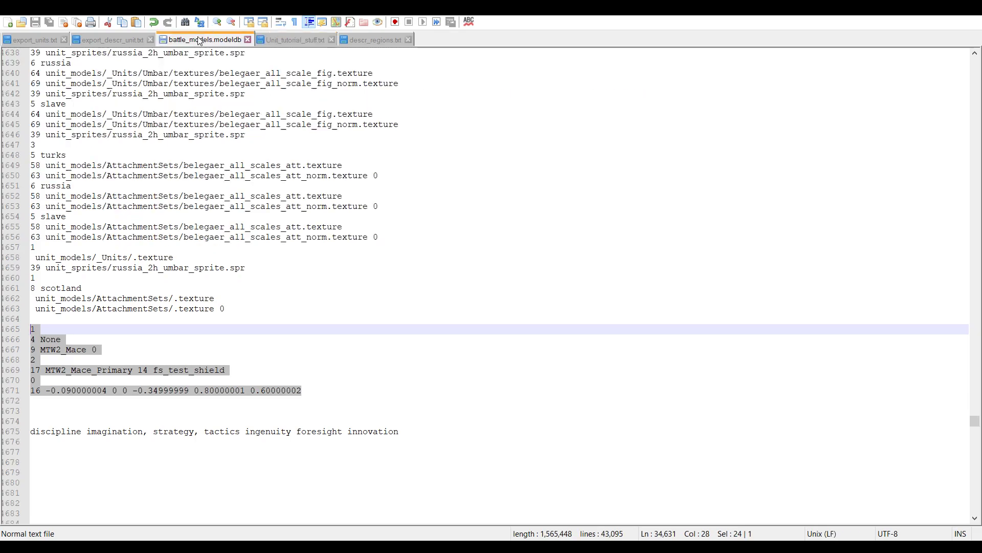
pyautogui.moveTo(313, 319); pyautogui.dragTo(11, 248)
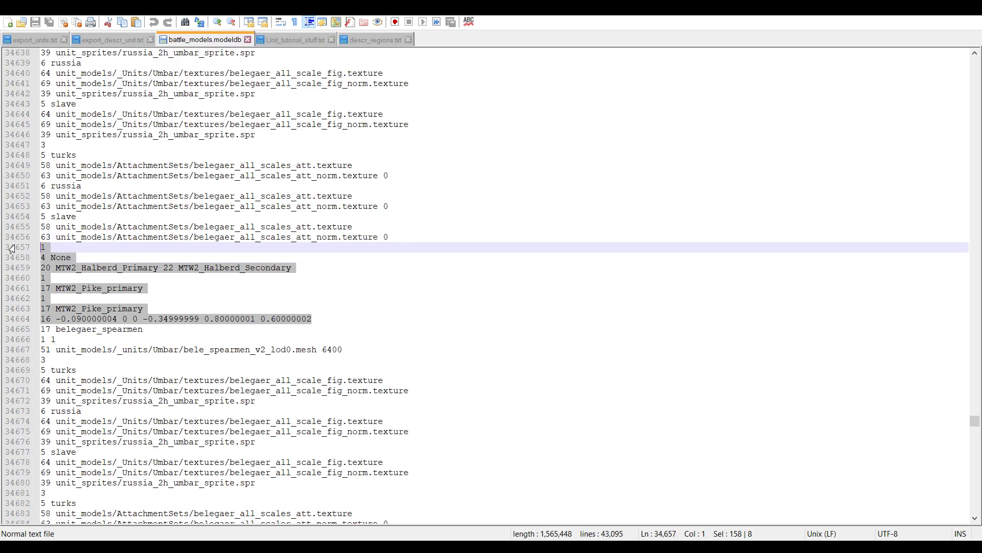
pyautogui.click(124, 39)
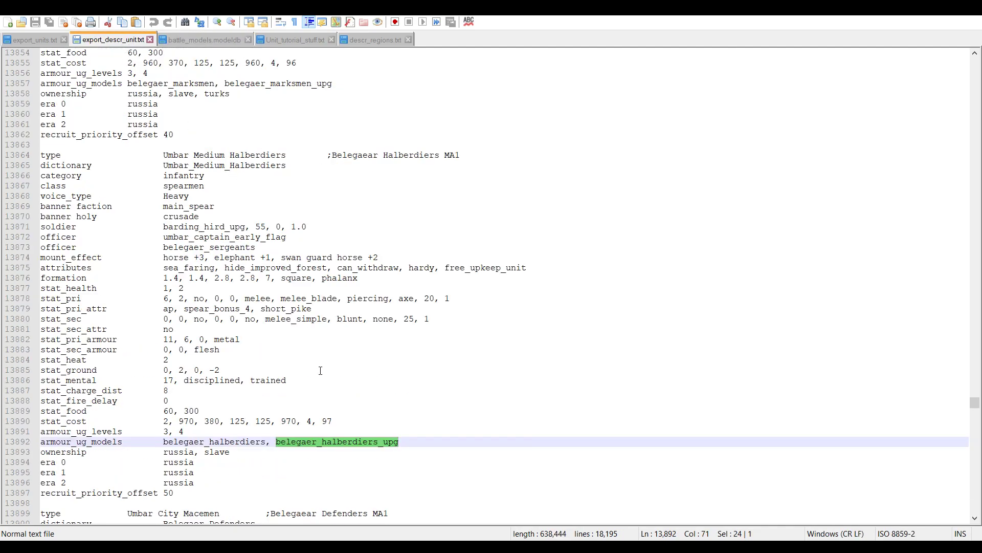
pyautogui.click(210, 43)
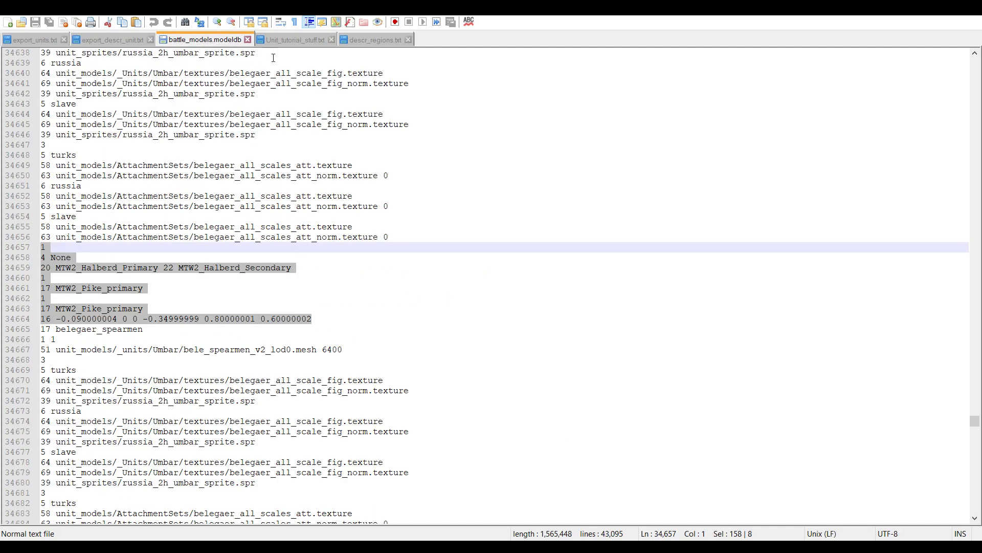
pyautogui.click(168, 250)
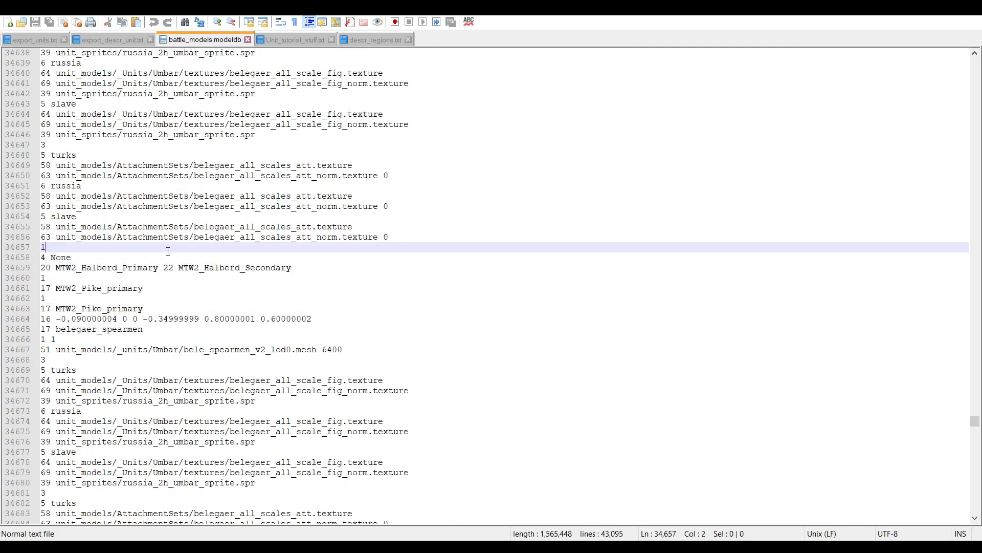
pyautogui.moveTo(313, 319); pyautogui.dragTo(1, 251)
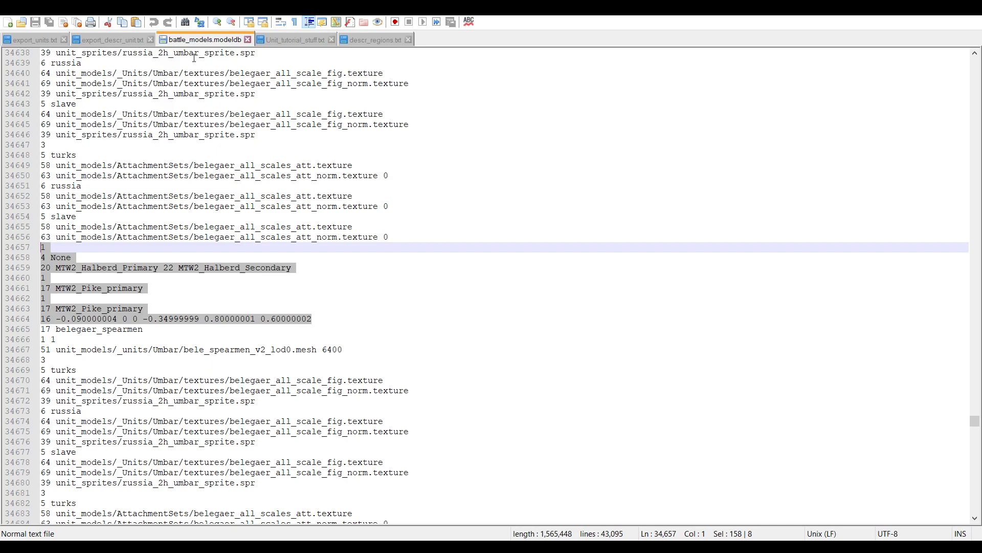
pyautogui.click(309, 40)
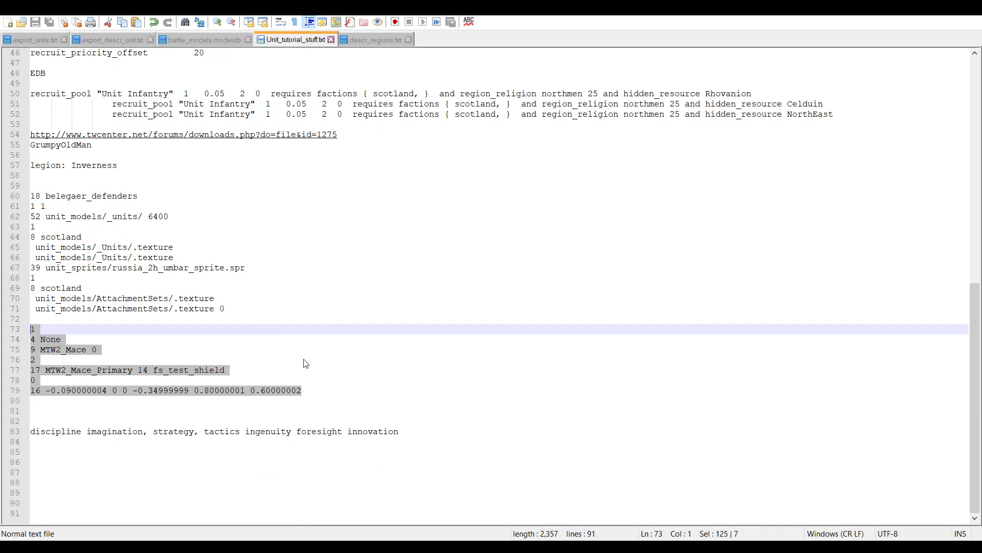
pyautogui.click(331, 379)
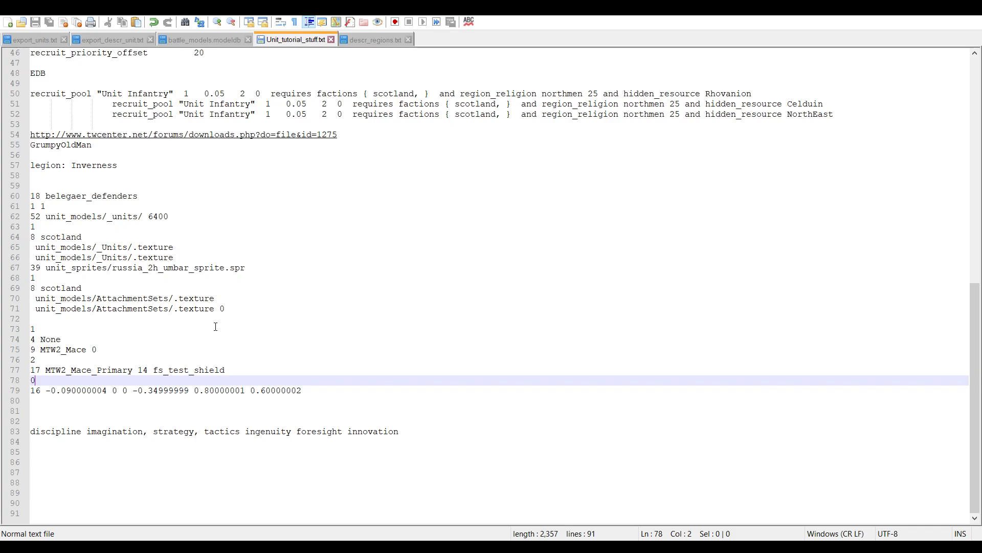
pyautogui.moveTo(302, 391); pyautogui.dragTo(22, 332)
# Step: Examine the legionary_name attribute in the template unit's attributes line and the matching legion entries in descr_regions.txt
pyautogui.scroll(11, 312, 311)
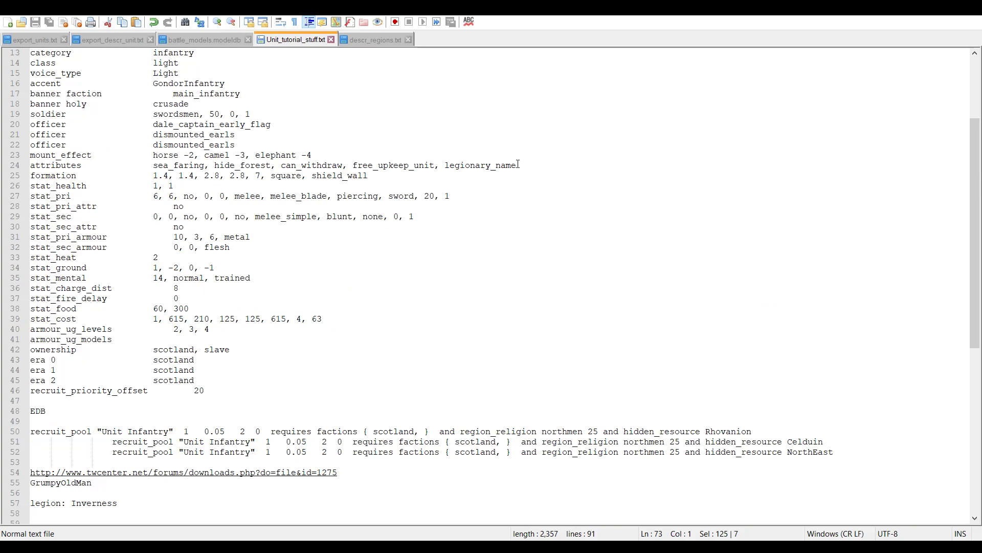
pyautogui.moveTo(524, 164); pyautogui.dragTo(448, 165)
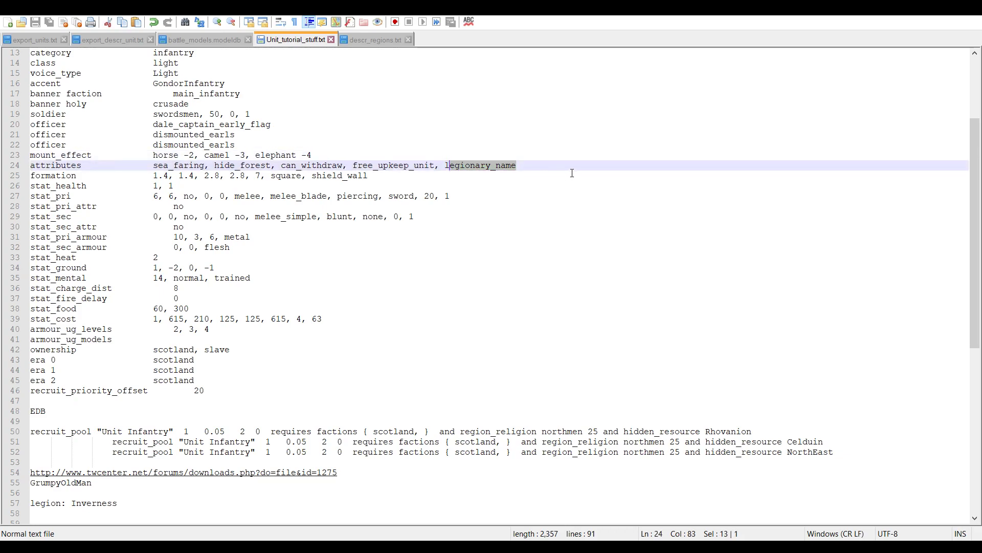
pyautogui.click(445, 166)
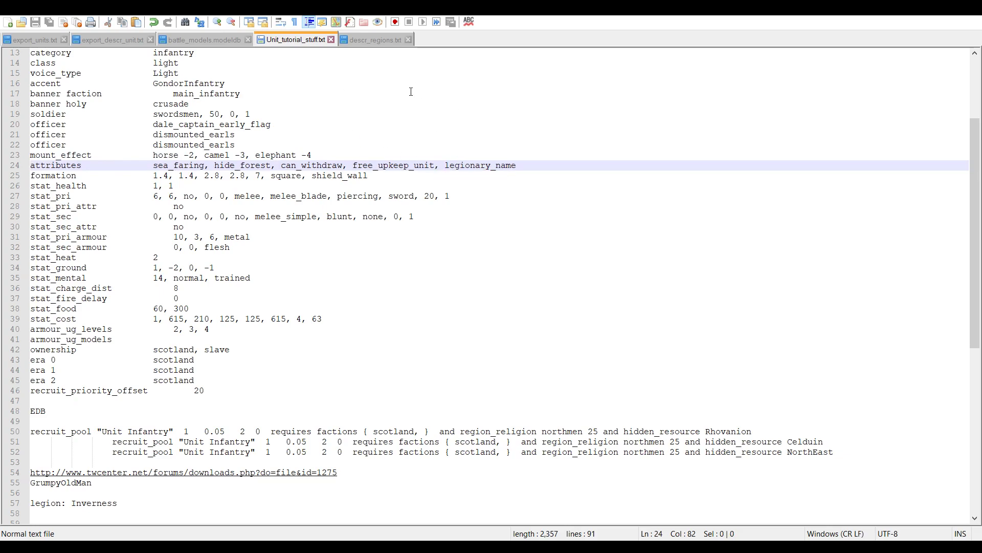
pyautogui.click(372, 40)
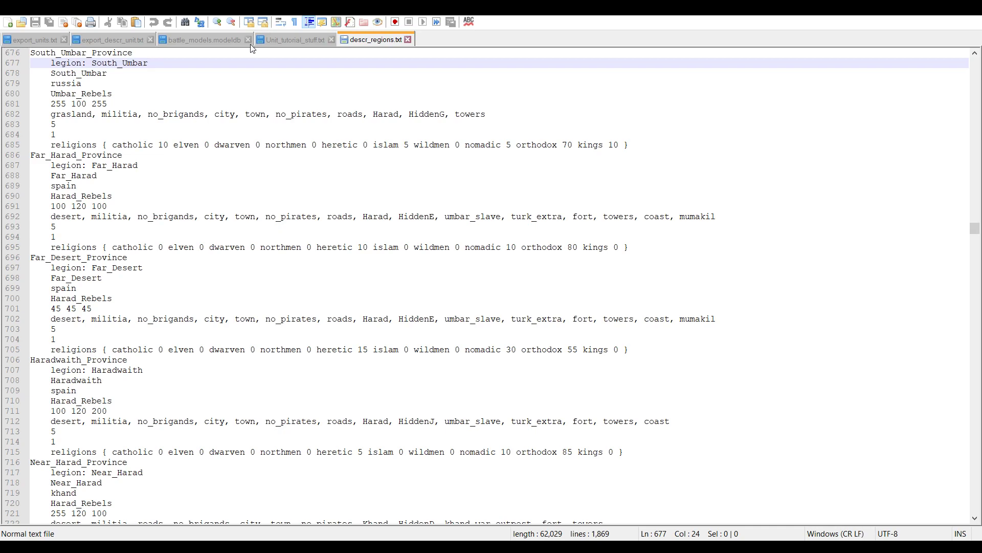
# Step: Return to Unit_tutorial_stuff.txt and examine the whole belegaer_defenders model template, including its russia_2h_umbar_sprite.spr line
pyautogui.click(289, 40)
pyautogui.scroll(-1, 413, 202)
pyautogui.scroll(-10, 413, 202)
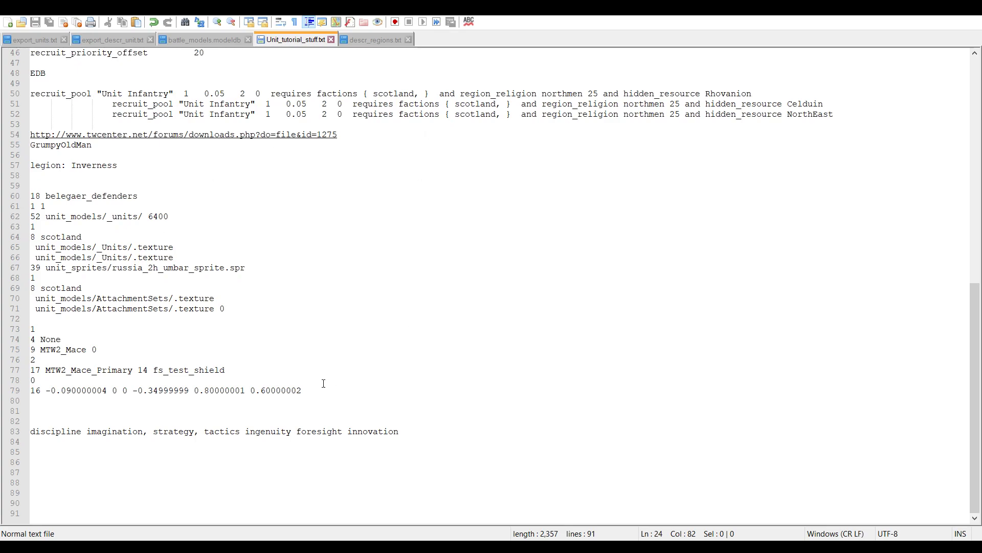
pyautogui.moveTo(315, 391); pyautogui.dragTo(21, 197)
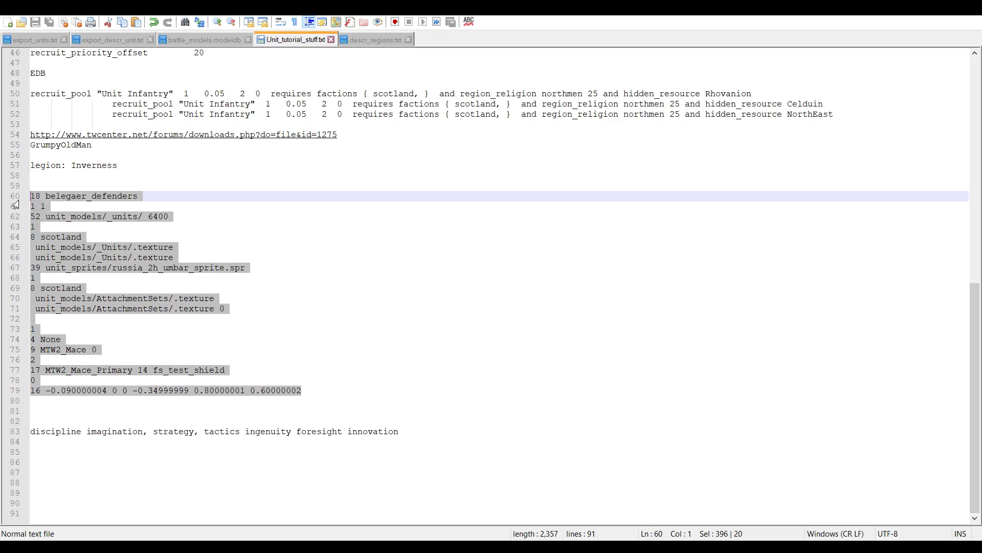
pyautogui.click(142, 261)
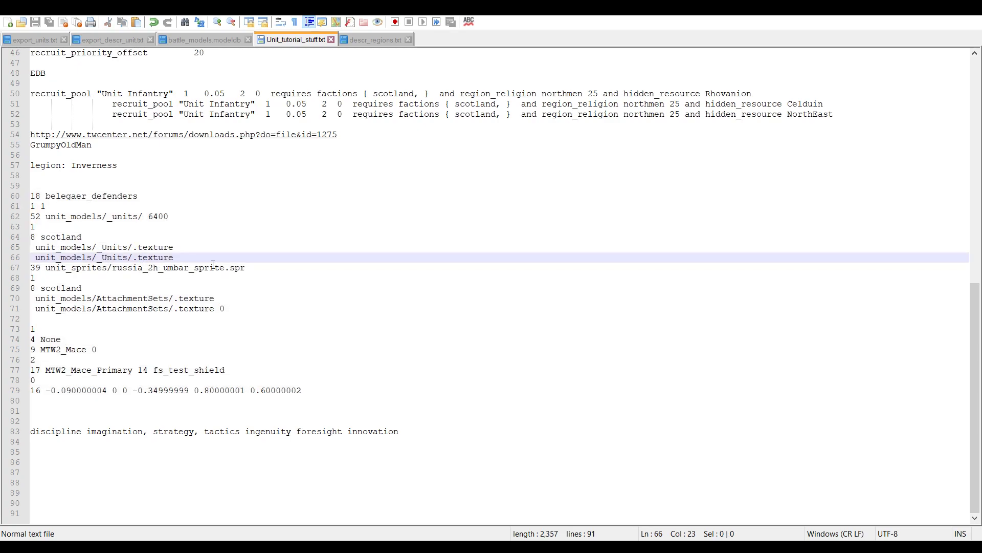
pyautogui.moveTo(250, 270); pyautogui.dragTo(24, 268)
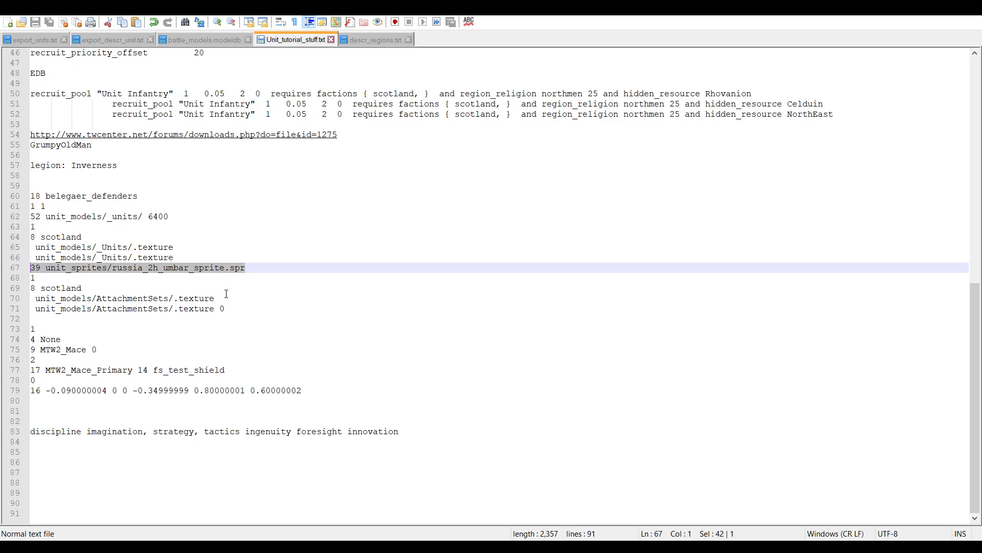
pyautogui.click(253, 282)
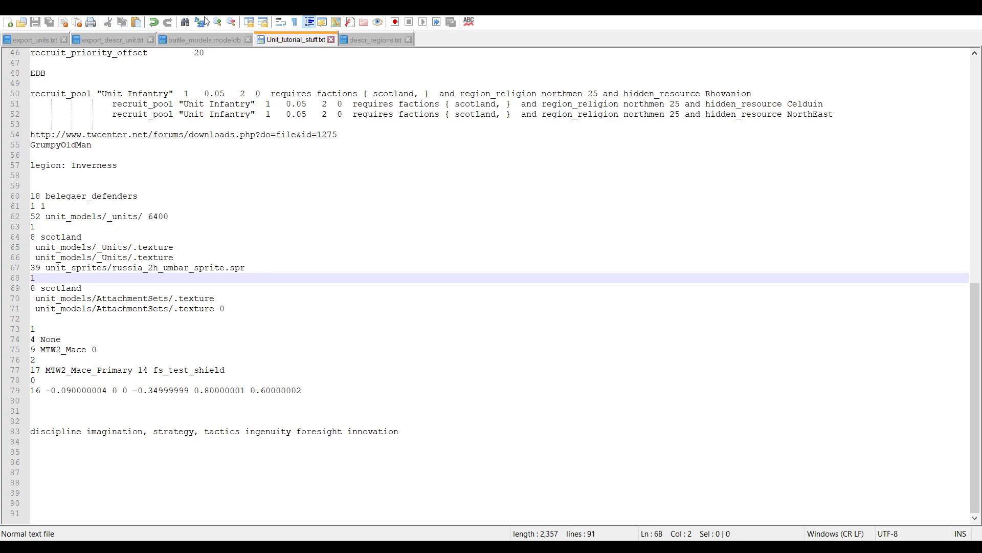
# Step: Search battle_models.modeldb for scotland, going through the matches until the heavy_pike_militia entry
pyautogui.click(197, 41)
pyautogui.scroll(-6, 342, 304)
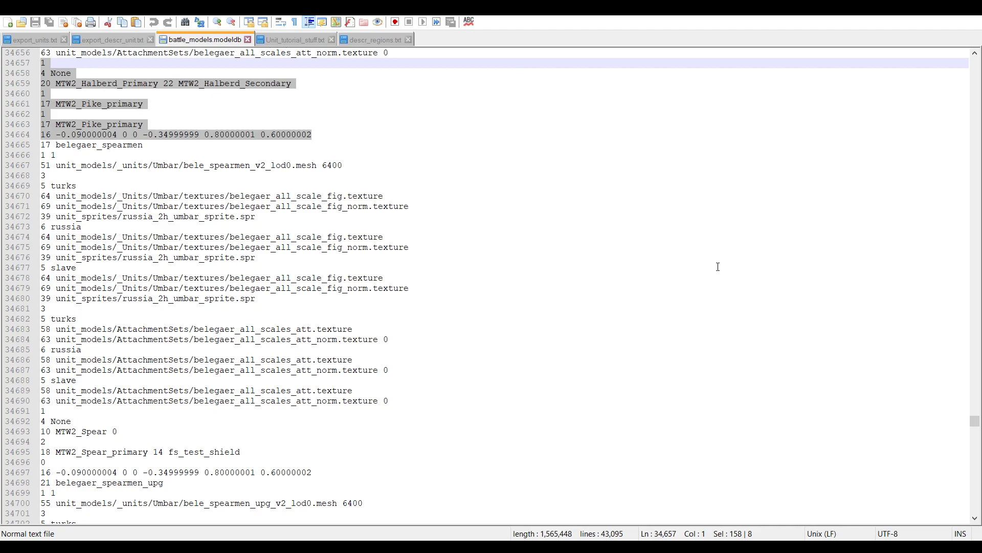
pyautogui.press('F3')
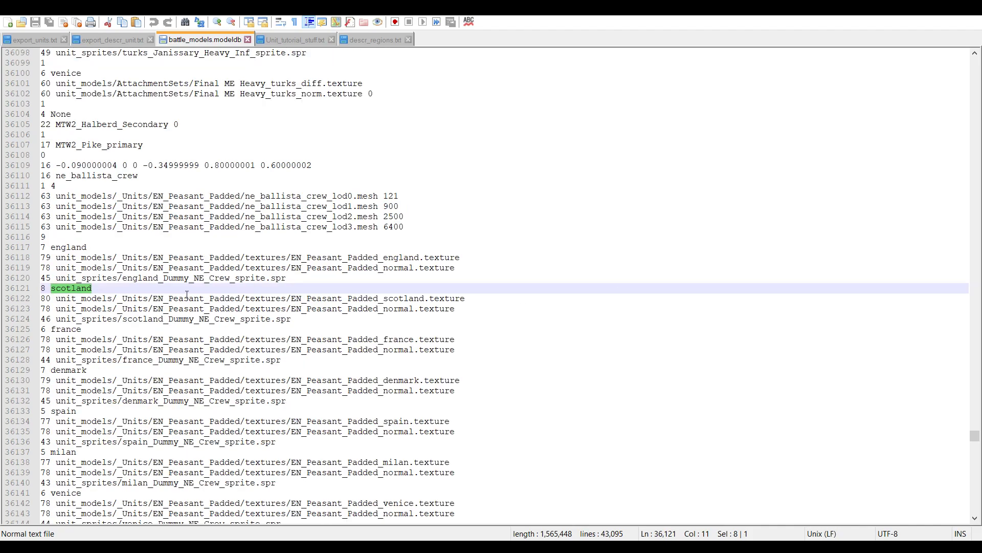
pyautogui.scroll(-6, 128, 225)
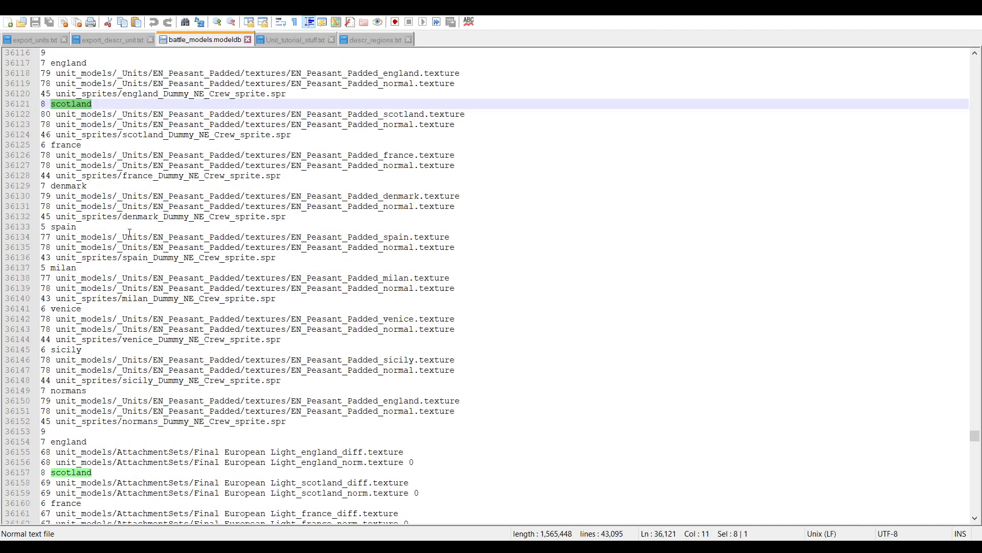
pyautogui.press('F3')
pyautogui.press('F3')
pyautogui.press('F3')
pyautogui.press('F3')
pyautogui.press('F3')
pyautogui.press('F3')
pyautogui.press('F3')
pyautogui.press('F3')
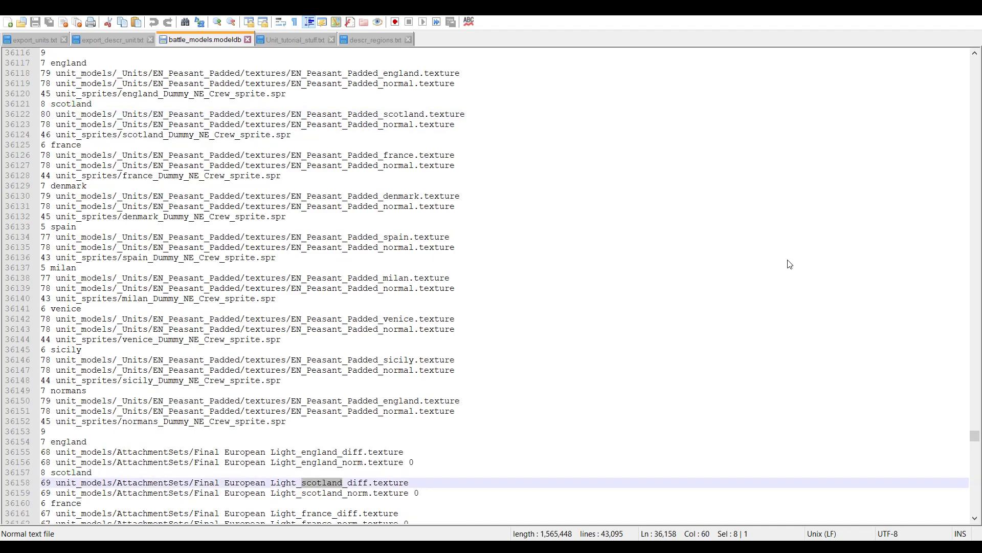
pyautogui.press('F3')
pyautogui.press('F3')
pyautogui.press('F3')
pyautogui.press('F3')
pyautogui.press('F3')
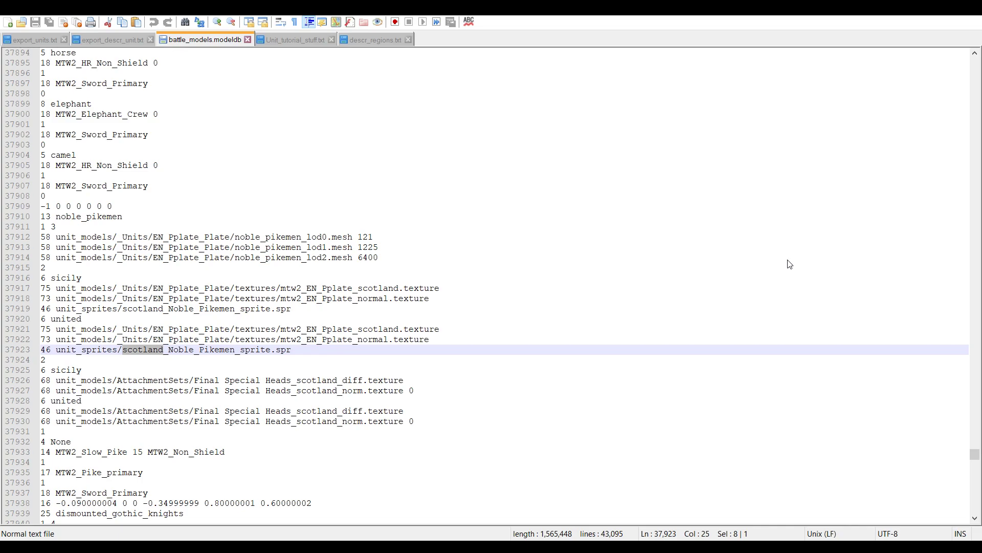
pyautogui.moveTo(978, 455); pyautogui.dragTo(976, 165)
pyautogui.press('F3')
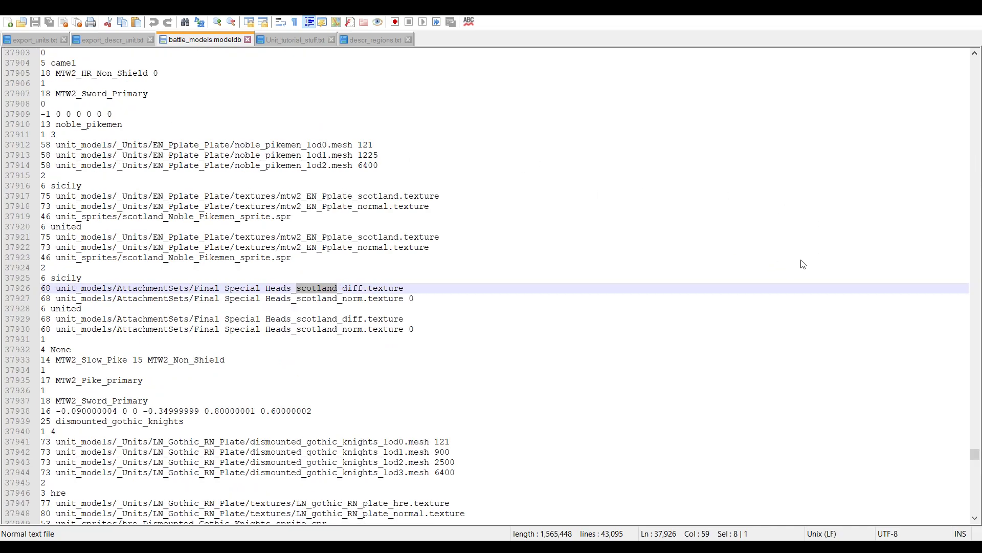
pyautogui.press('F3')
pyautogui.press('F3')
pyautogui.press('F3')
pyautogui.press('F3')
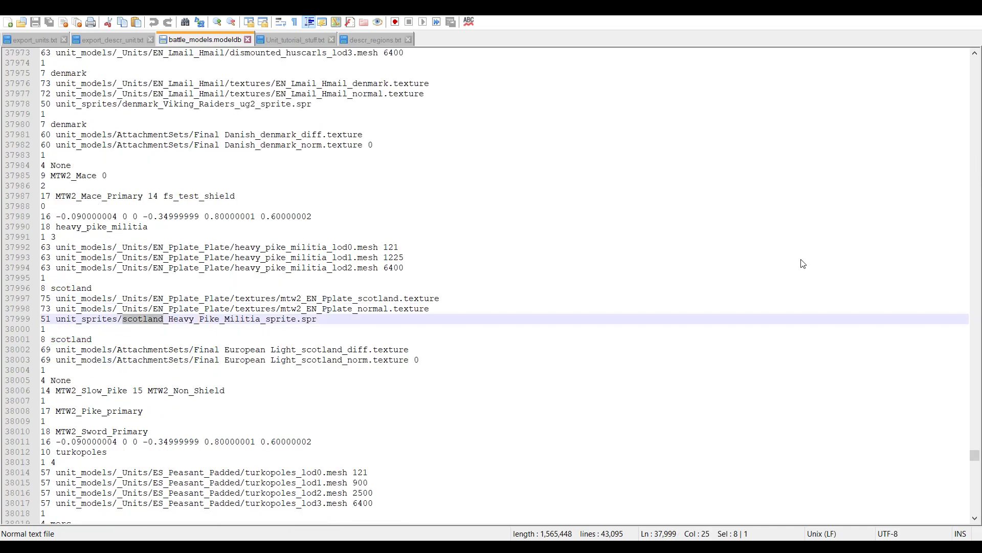
pyautogui.press('F3')
pyautogui.press('F3')
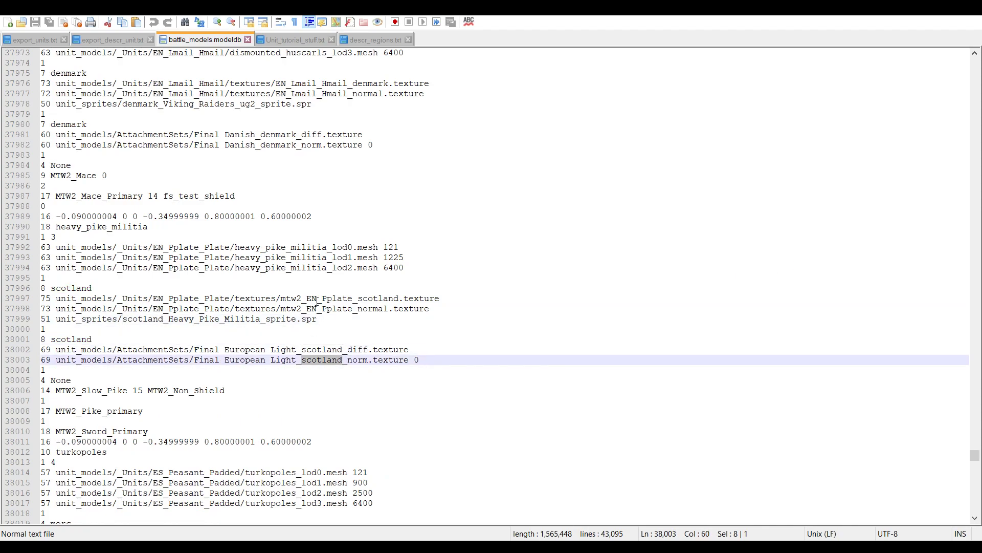
# Step: Copy heavy_pike_militia's first scotland block of texture and sprite lines over the matching scotland block in the belegaer_defenders template in Unit_tutorial_stuff.txt
pyautogui.moveTo(328, 319); pyautogui.dragTo(10, 290)
pyautogui.hotkey('ctrl', 'c')
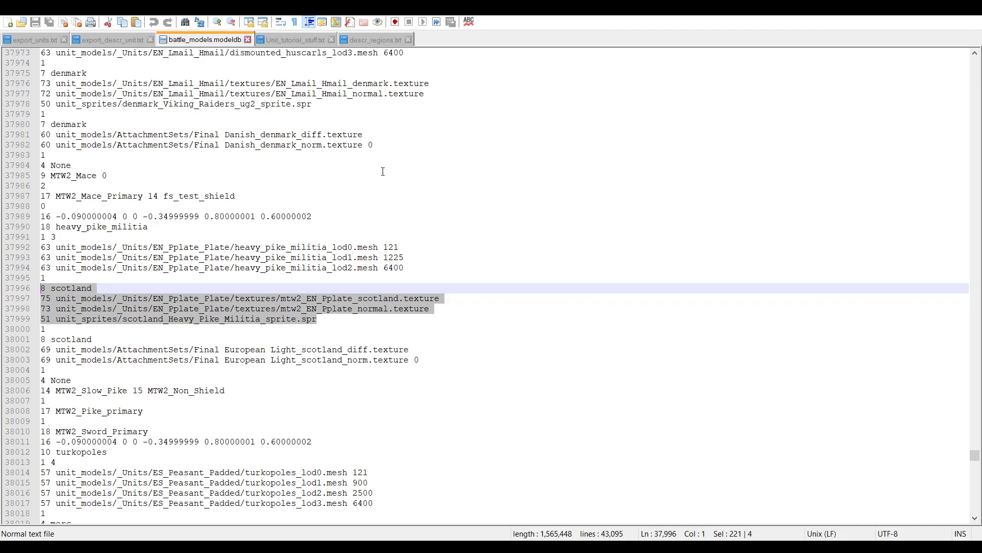
pyautogui.click(285, 41)
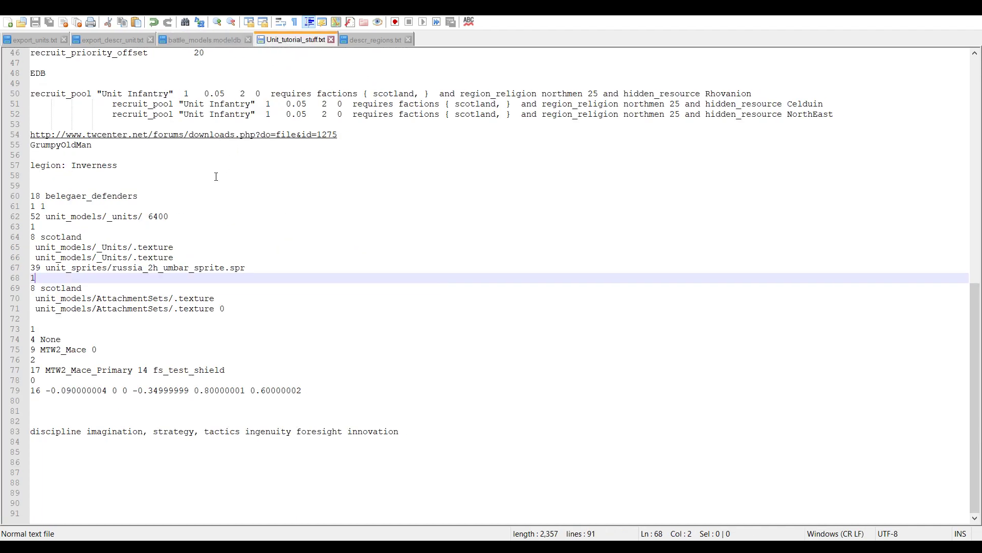
pyautogui.moveTo(265, 269); pyautogui.dragTo(2, 236)
pyautogui.hotkey('ctrl', 'v')
pyautogui.scroll(1, 185, 294)
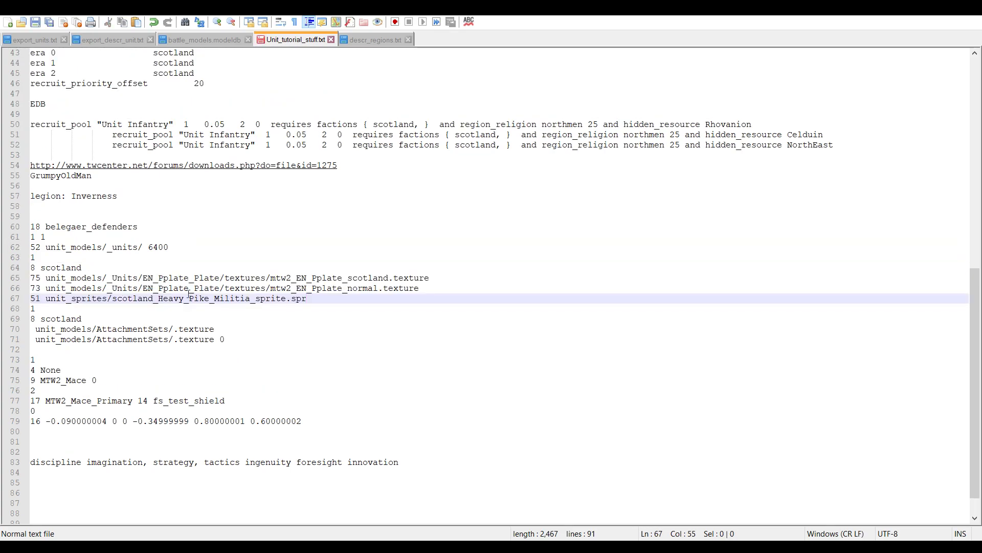
pyautogui.click(333, 288)
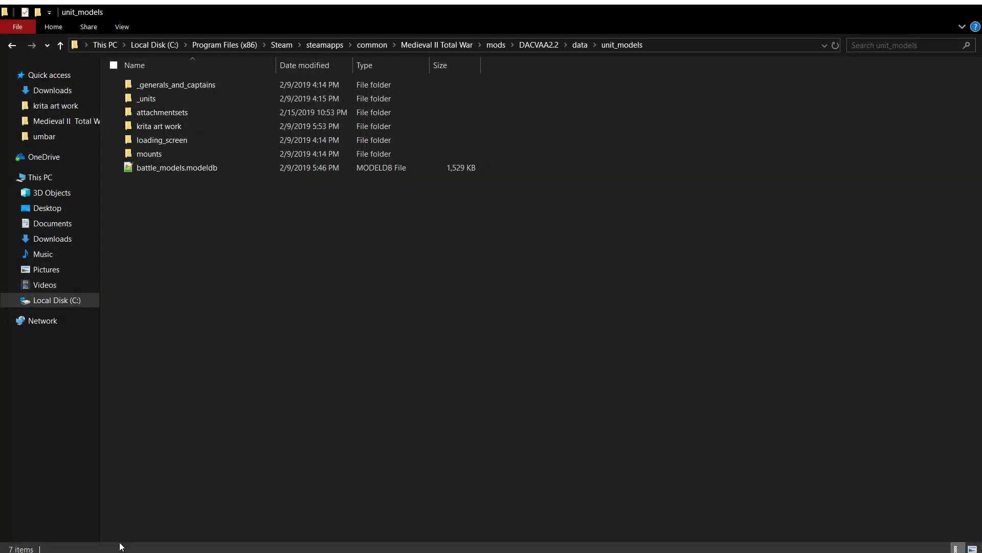
# Step: In File Explorer, delete the krita art work folder from the mod's unit_models folder
pyautogui.click(208, 129)
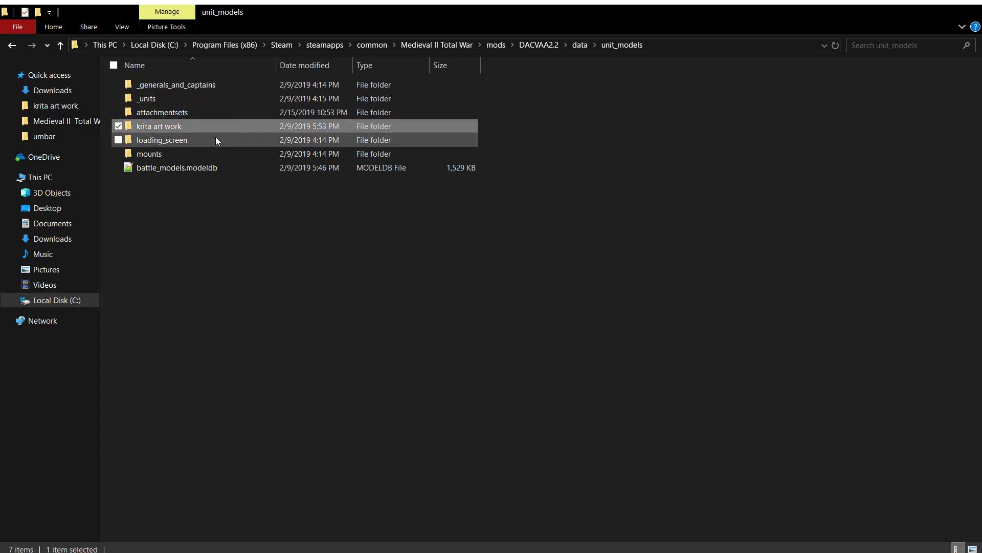
pyautogui.press('Delete')
# Step: Open the _units folder inside unit_models, look through its faction folders, and open DA_units
pyautogui.click(193, 103)
pyautogui.doubleClick(195, 98)
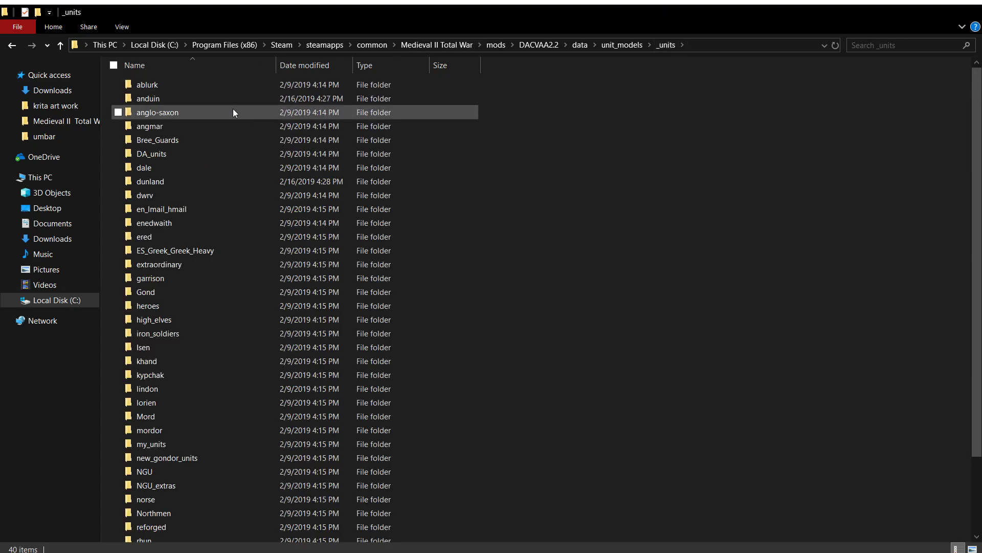
pyautogui.scroll(-1, 194, 139)
pyautogui.scroll(-1, 194, 142)
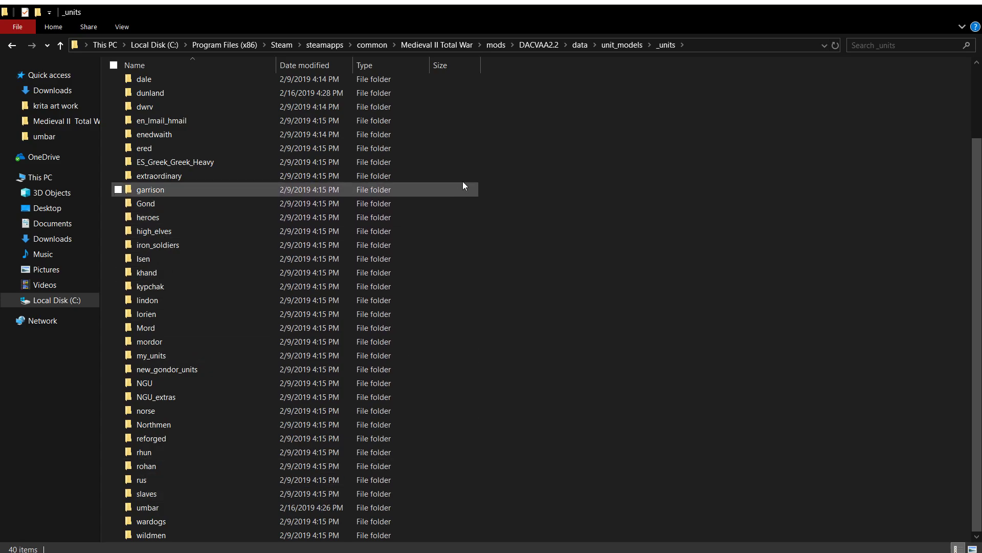
pyautogui.scroll(2, 492, 145)
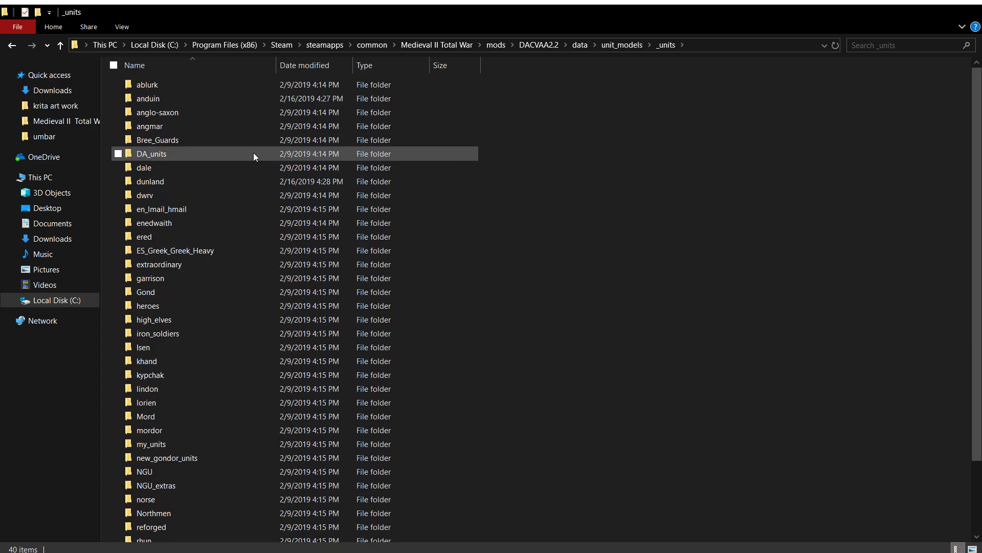
pyautogui.doubleClick(183, 154)
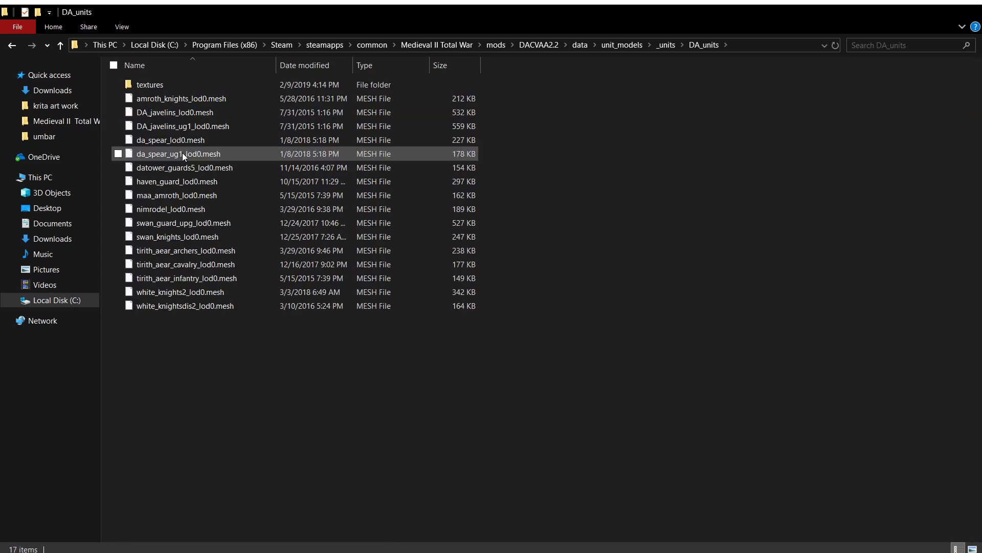
# Step: Open the dale folder inside _units and select Mesh_2_Ms3d_beta_1_7.exe in the Model converter folder
pyautogui.click(674, 47)
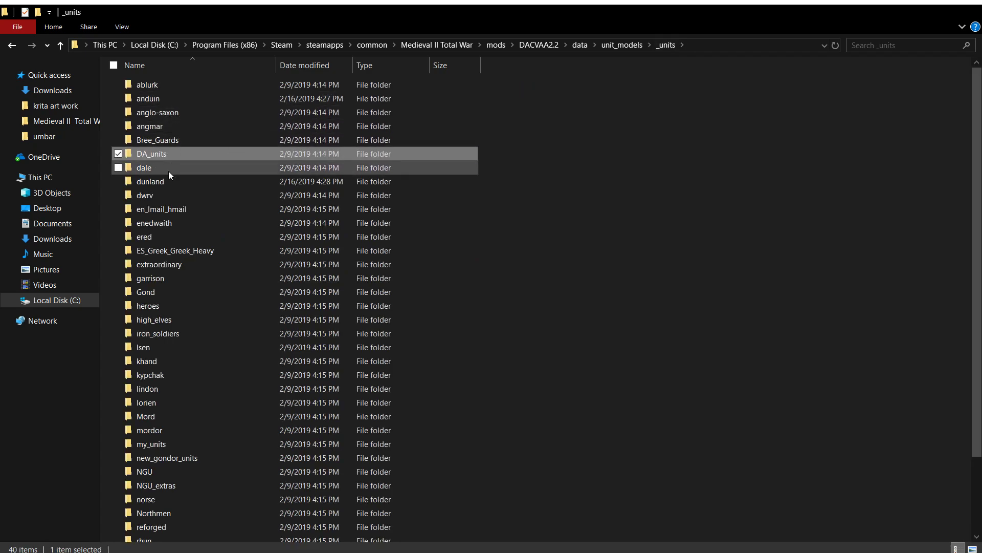
pyautogui.doubleClick(169, 171)
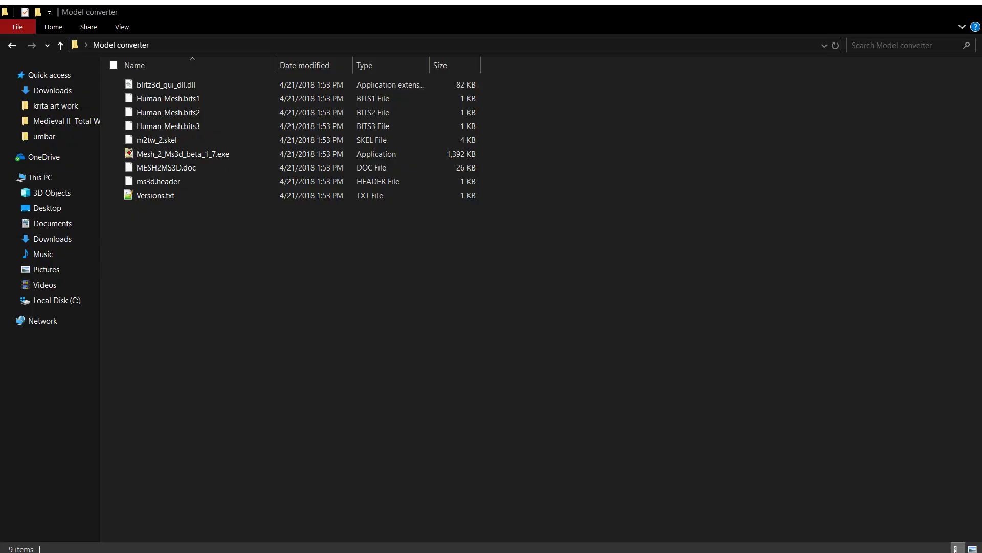
pyautogui.click(179, 509)
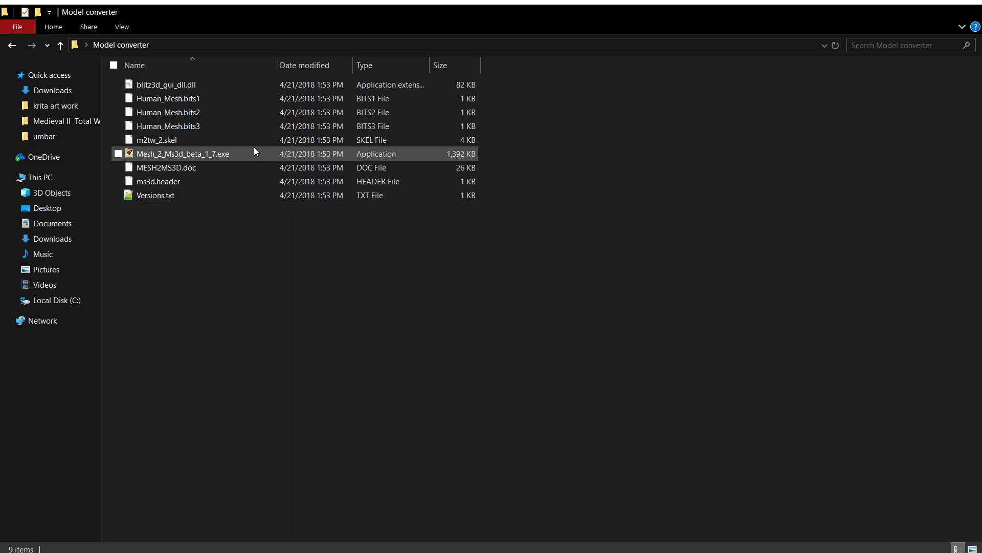
pyautogui.click(237, 152)
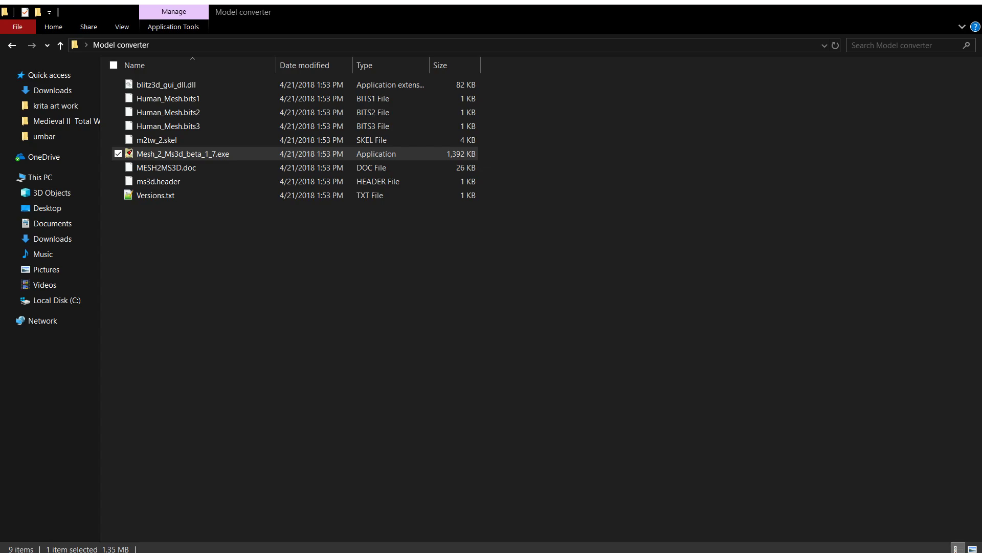
pyautogui.hotkey('alt', 'Tab')
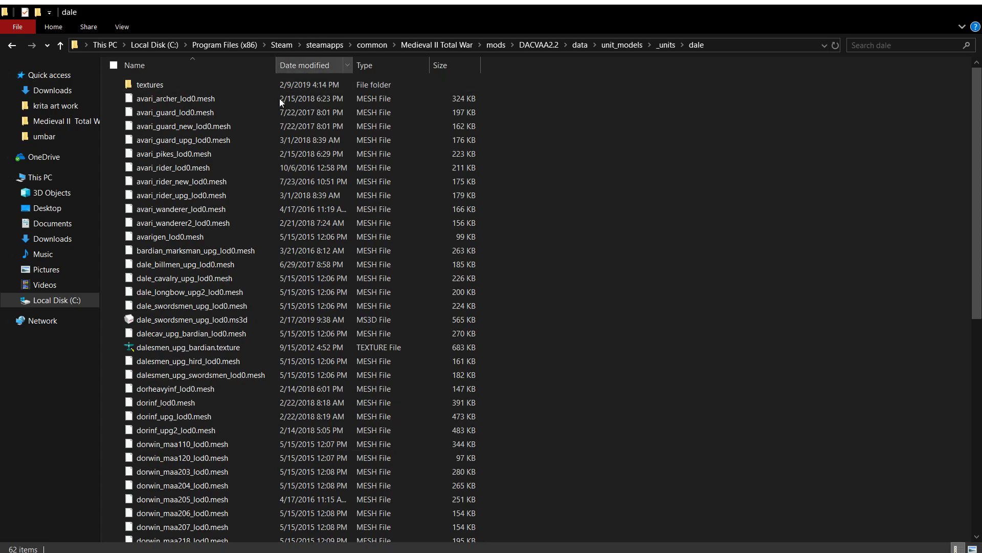
# Step: Open dale_swordsmen_upg_lod0.ms3d from the dale folder in MilkShape 3D and inspect the model from several angles
pyautogui.doubleClick(222, 319)
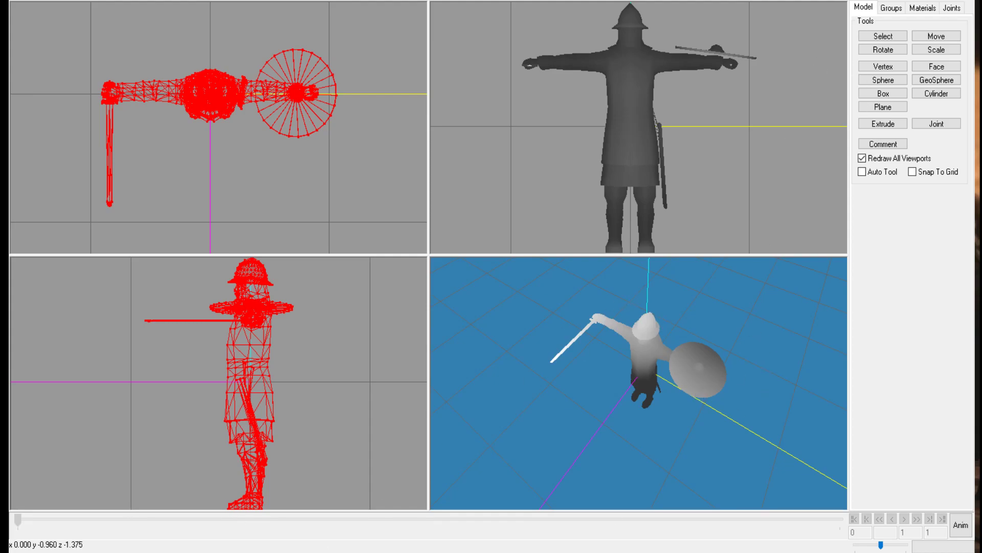
pyautogui.moveTo(839, 478); pyautogui.dragTo(663, 447)
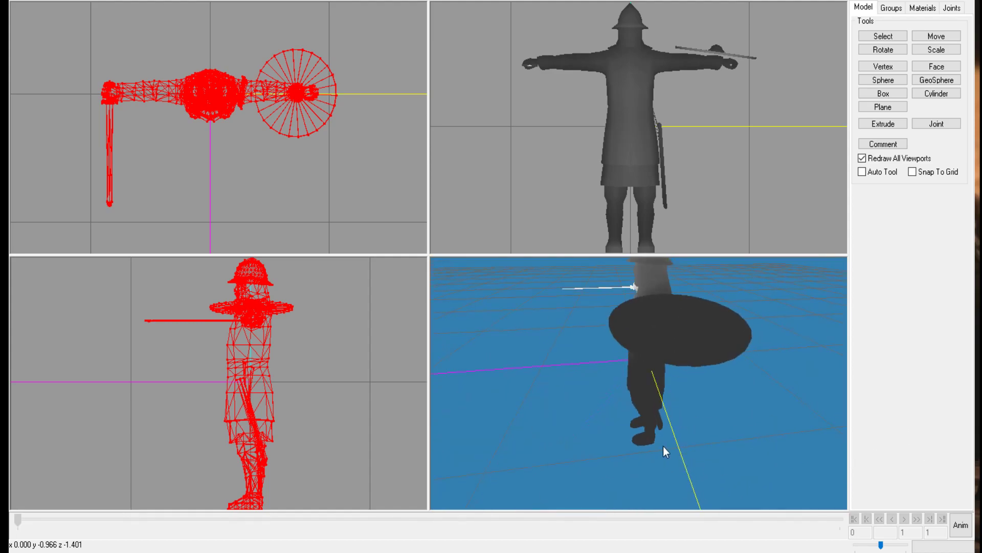
pyautogui.moveTo(888, 434); pyautogui.dragTo(704, 475)
pyautogui.moveTo(941, 484); pyautogui.dragTo(667, 456)
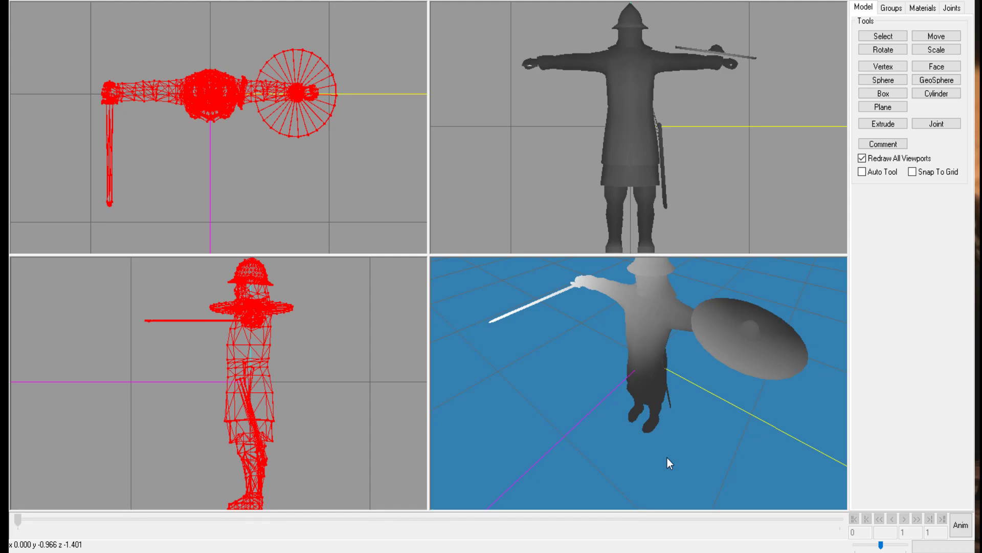
pyautogui.moveTo(701, 441); pyautogui.dragTo(969, 406, button='middle')
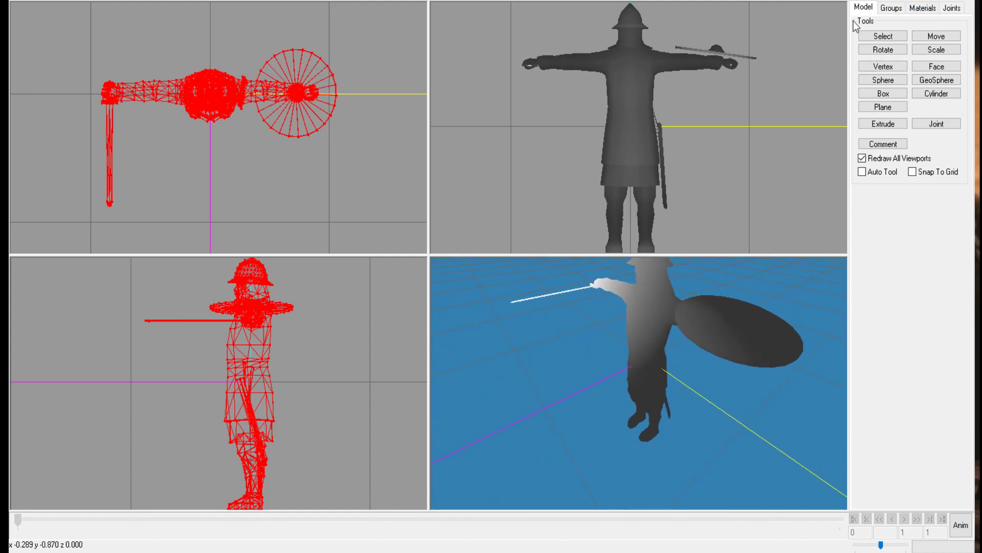
pyautogui.moveTo(678, 499); pyautogui.dragTo(852, 472, button='middle')
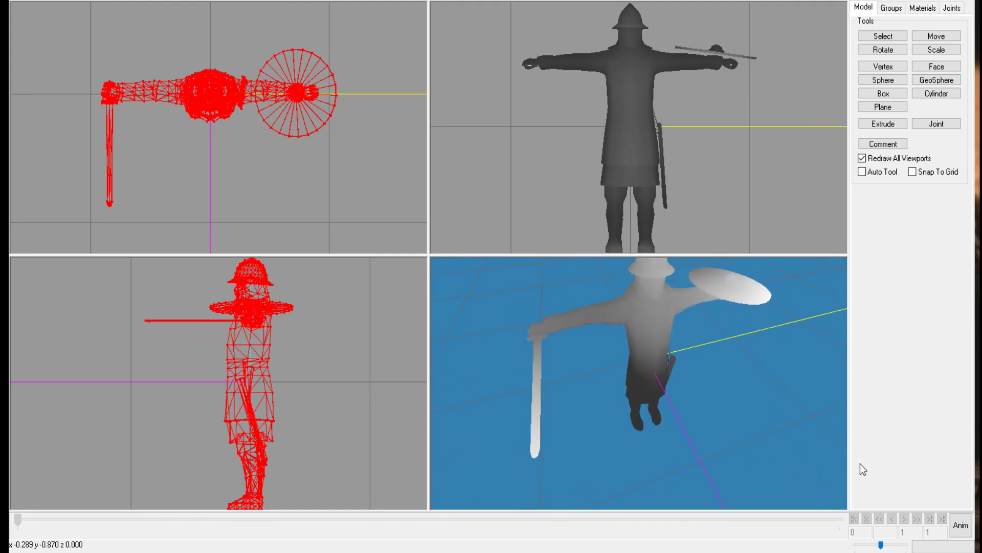
# Step: Review the model's group list, hiding and unhiding barmica_01 and going through the helmet, body, sword and shield groups
pyautogui.click(891, 7)
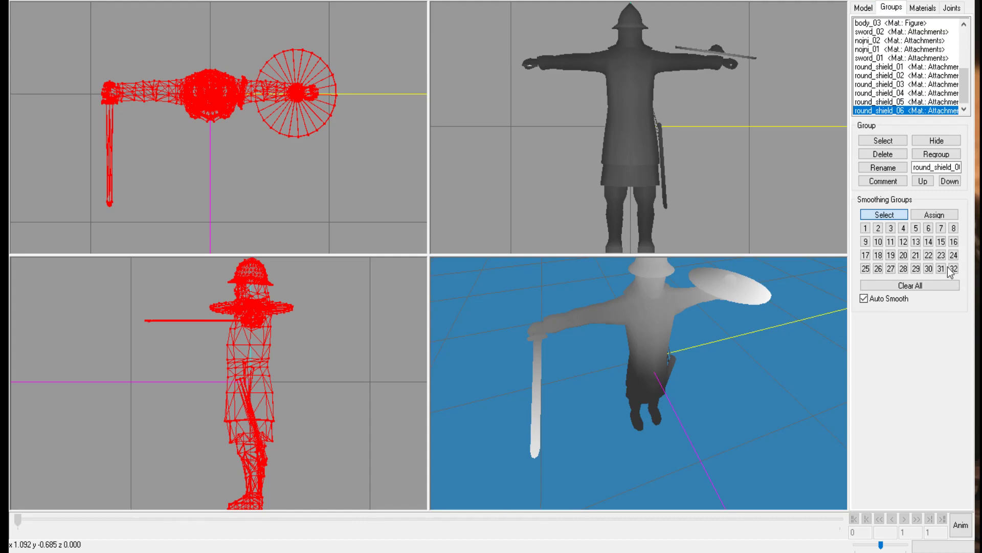
pyautogui.scroll(4, 908, 67)
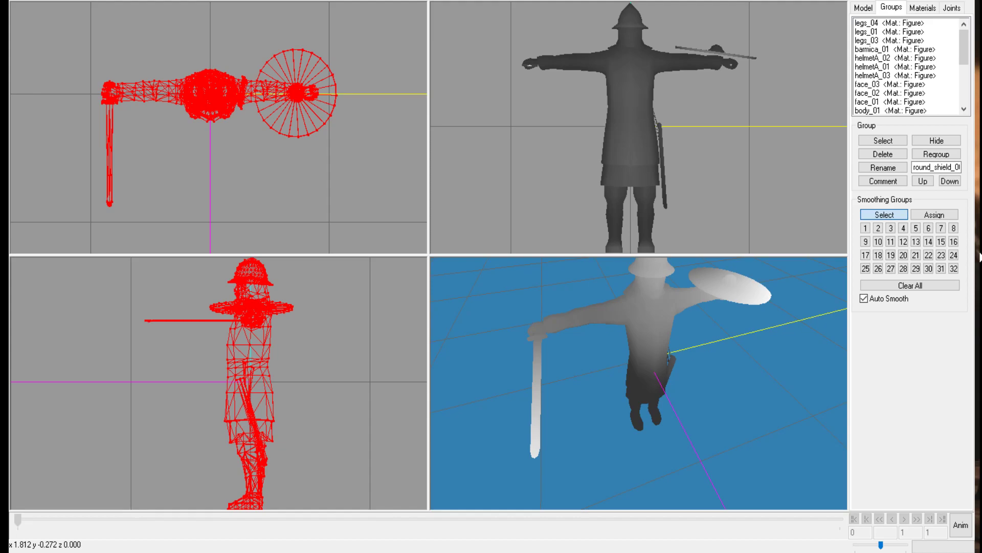
pyautogui.click(895, 49)
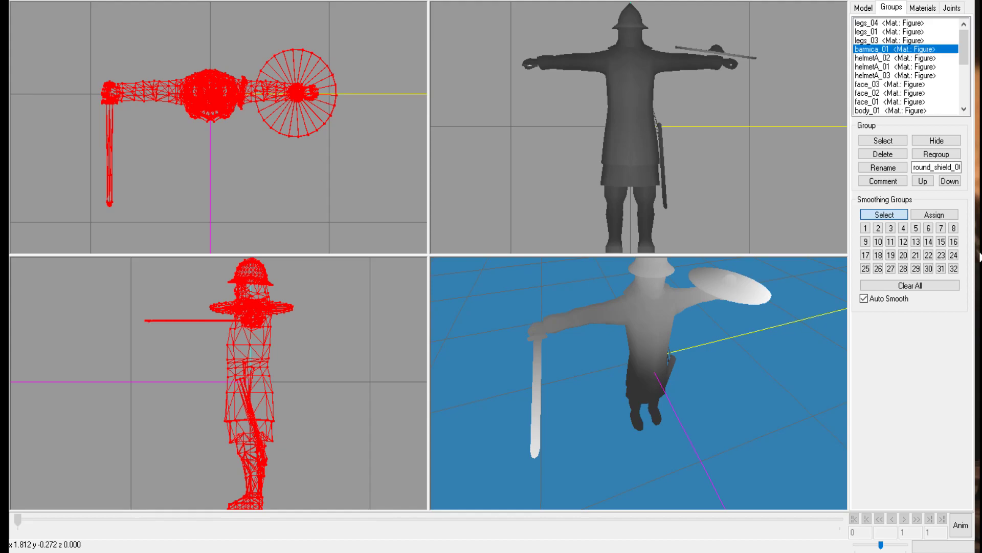
pyautogui.click(936, 141)
pyautogui.click(937, 141)
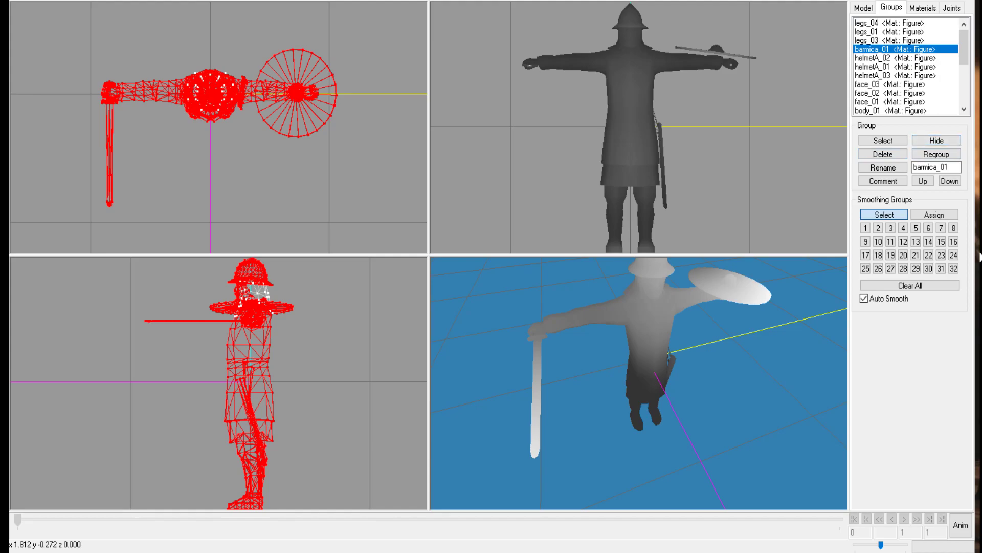
pyautogui.click(895, 59)
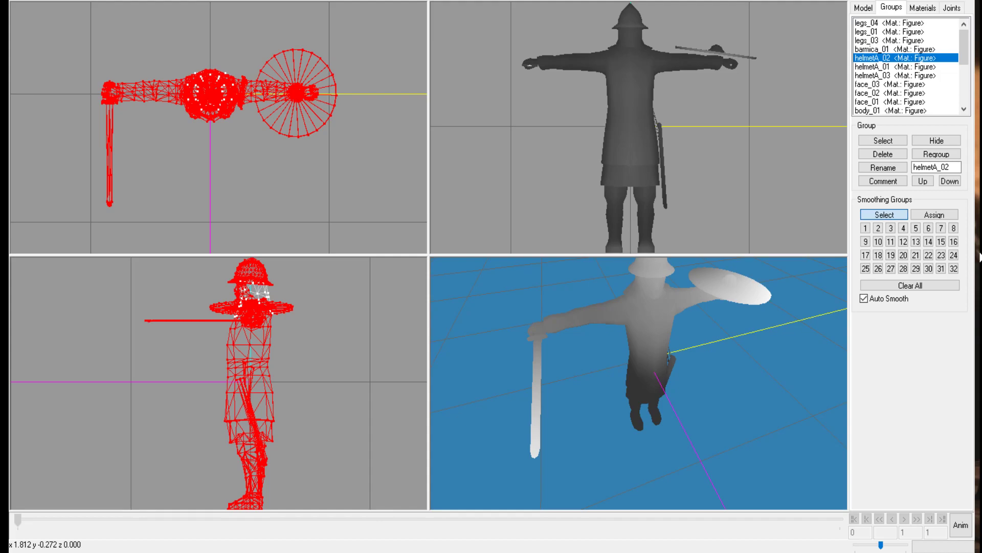
pyautogui.scroll(-1, 905, 66)
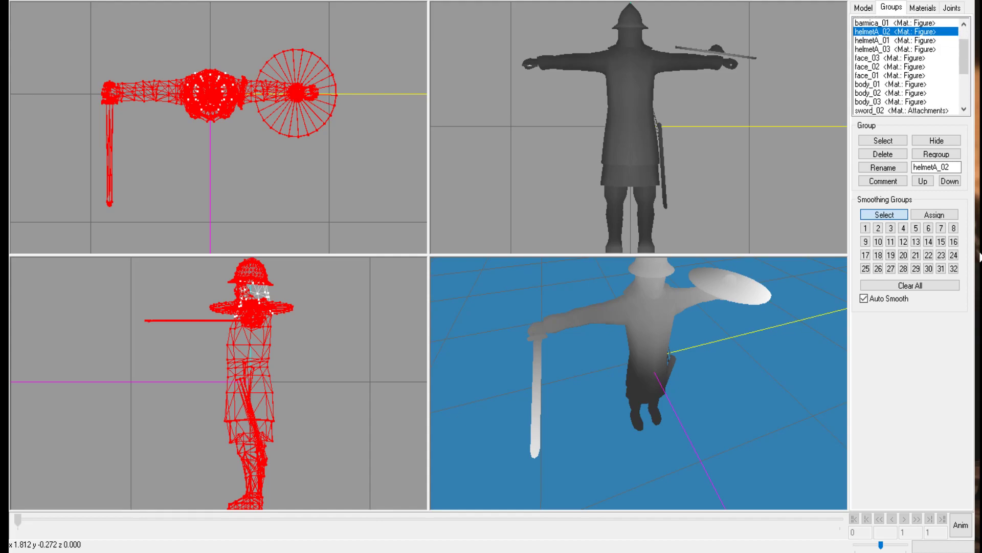
pyautogui.scroll(-2, 906, 67)
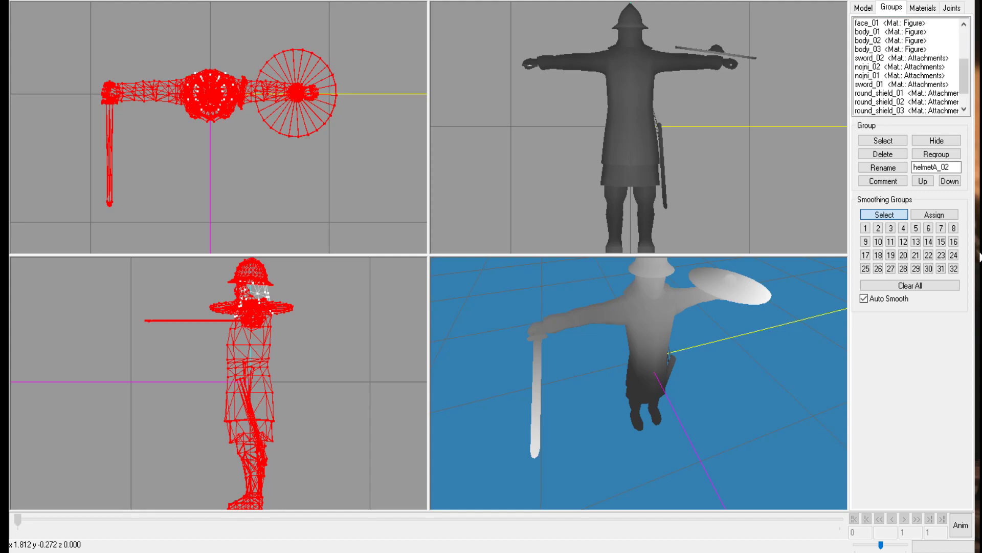
pyautogui.scroll(-1, 906, 67)
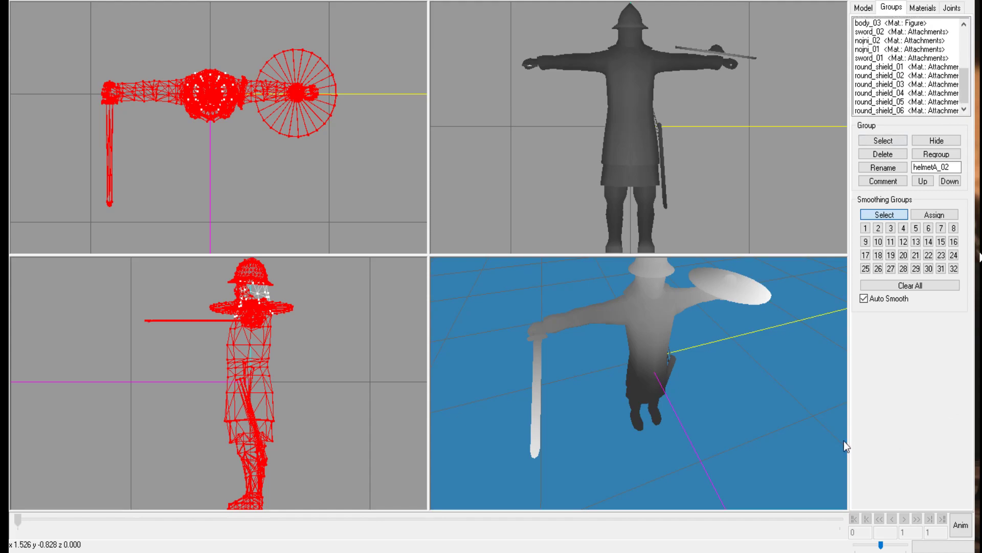
# Step: Deselect the whole model and look at its Figure and Attachments materials
pyautogui.click(669, 172)
pyautogui.hotkey('ctrl', 'shift', 'a')
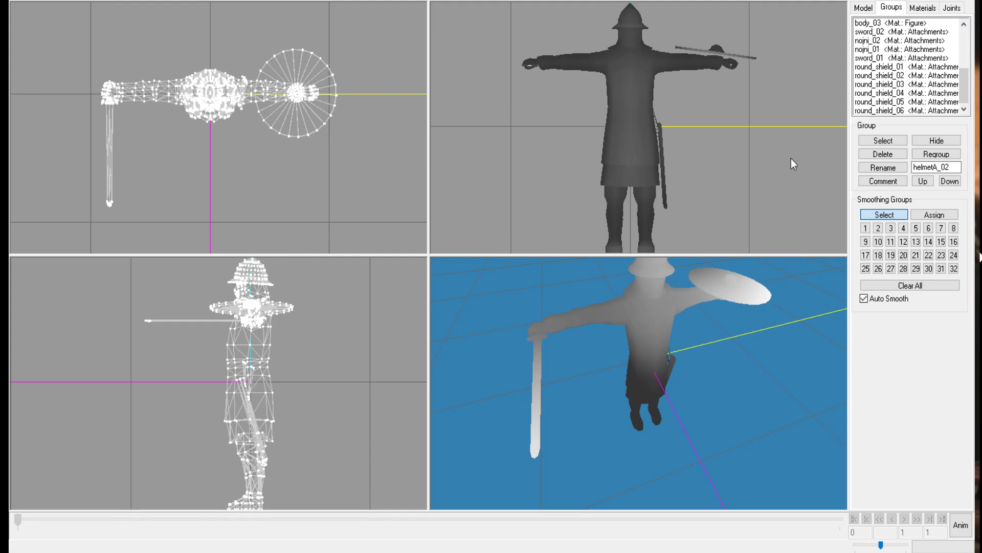
pyautogui.click(923, 8)
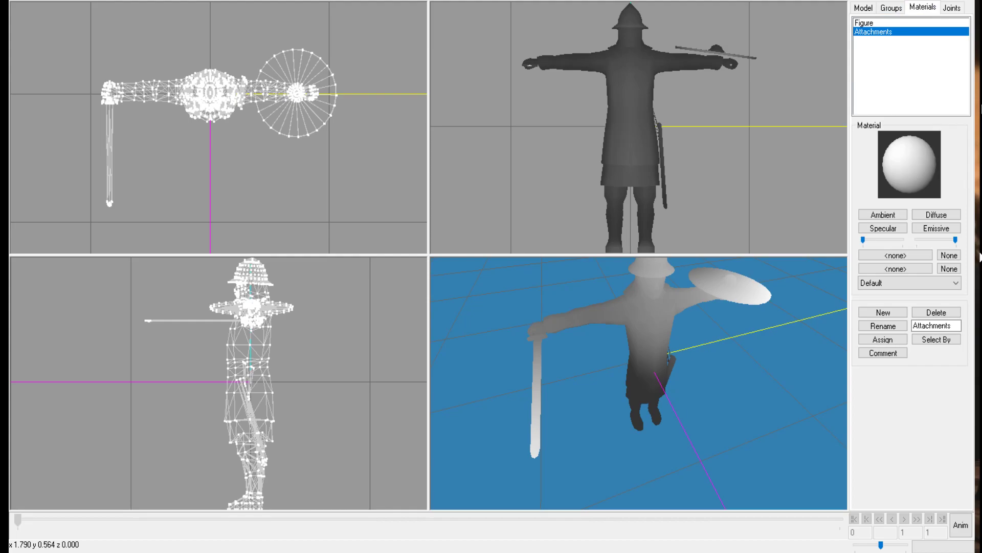
pyautogui.click(865, 23)
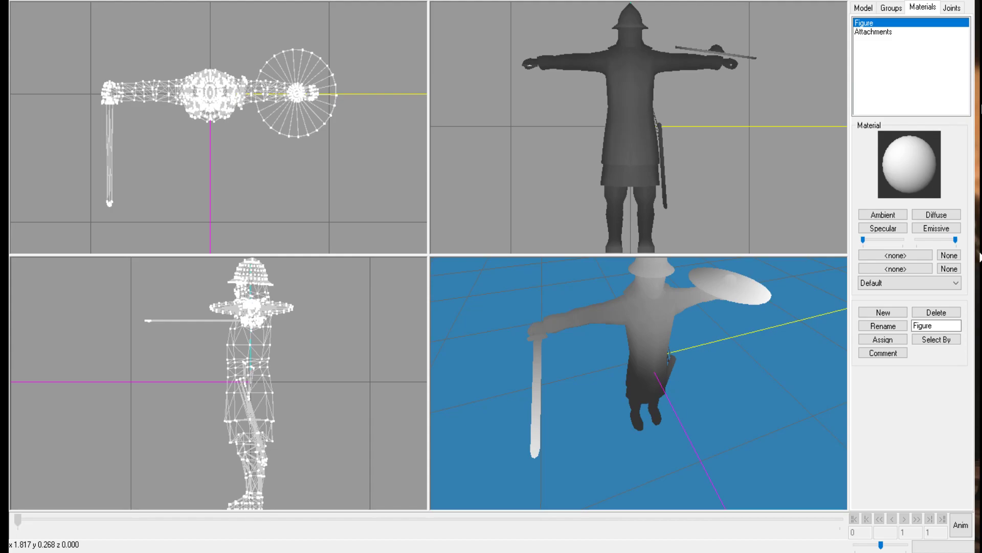
pyautogui.click(876, 32)
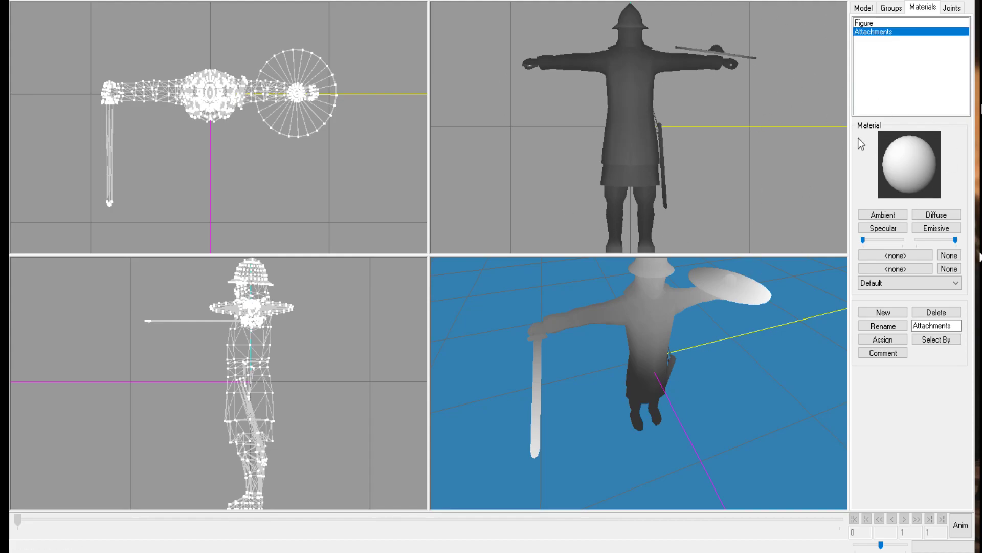
pyautogui.moveTo(823, 477); pyautogui.dragTo(900, 450)
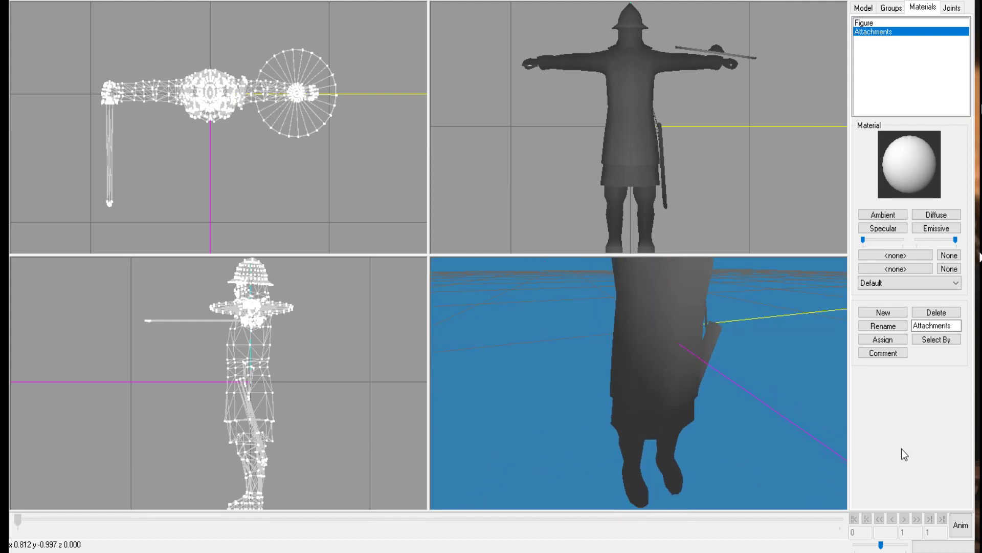
# Step: Go through the joint list and inspect the bone assignments by temporarily drawing the vertices with bone colors
pyautogui.click(951, 7)
pyautogui.scroll(4, 911, 66)
pyautogui.scroll(1, 881, 66)
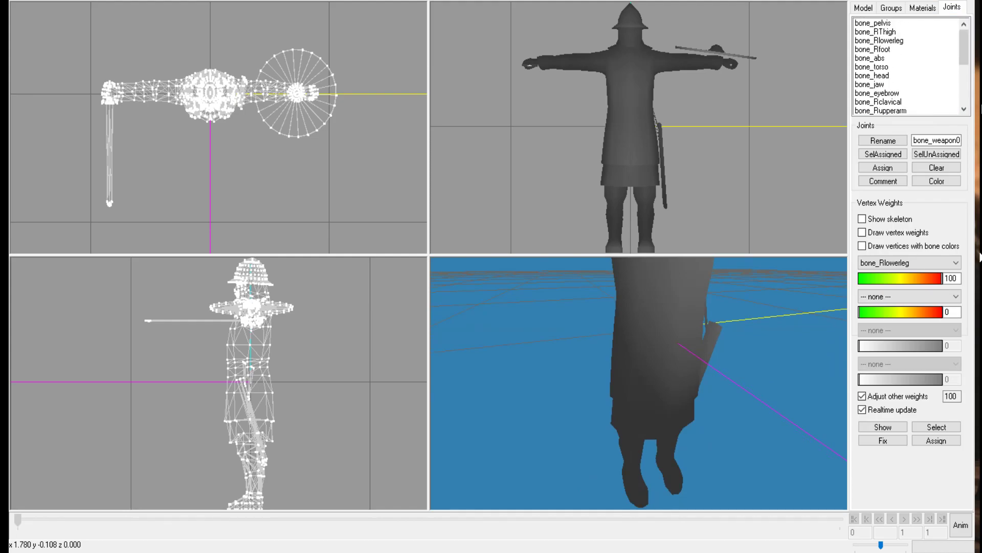
pyautogui.scroll(-4, 881, 67)
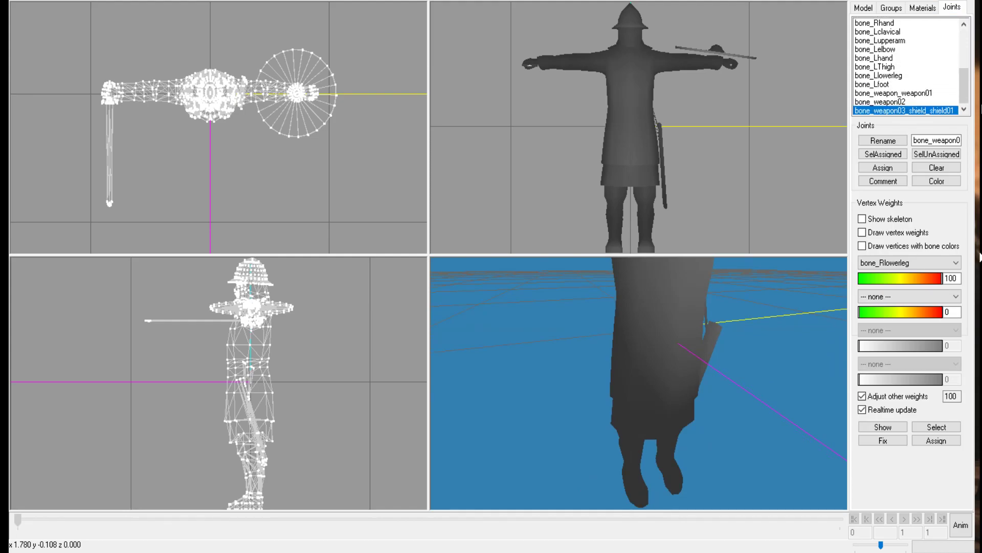
pyautogui.click(862, 245)
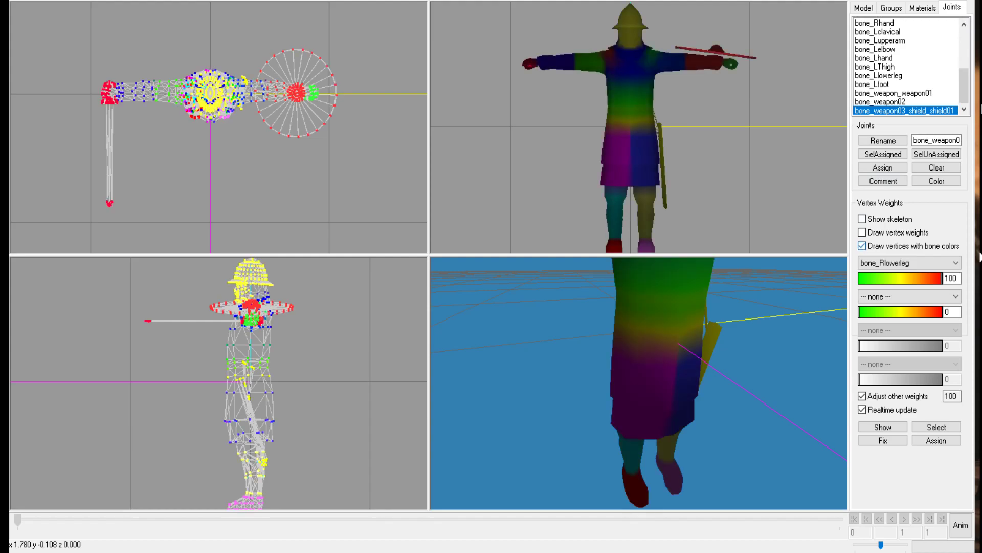
pyautogui.scroll(3, 873, 393)
pyautogui.moveTo(910, 425); pyautogui.dragTo(970, 426)
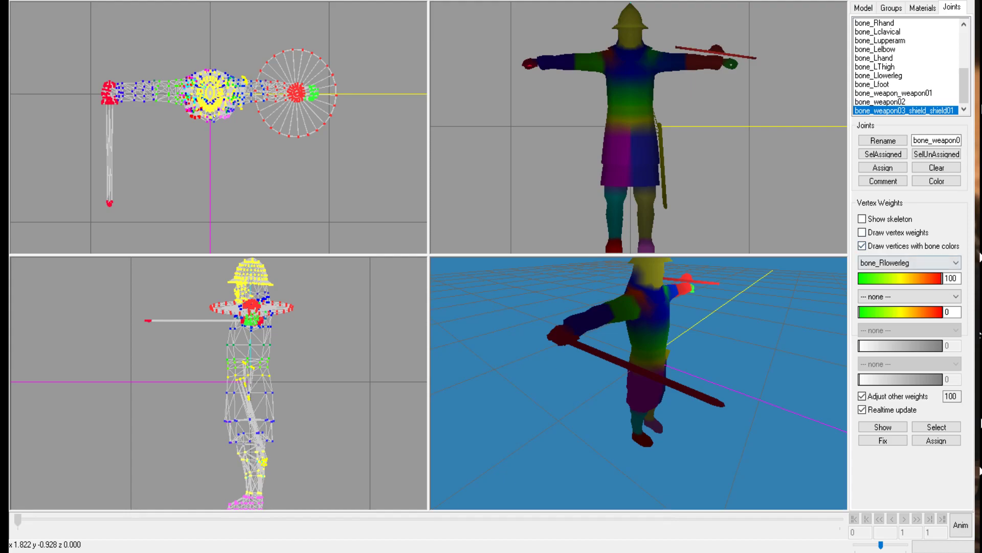
pyautogui.click(862, 246)
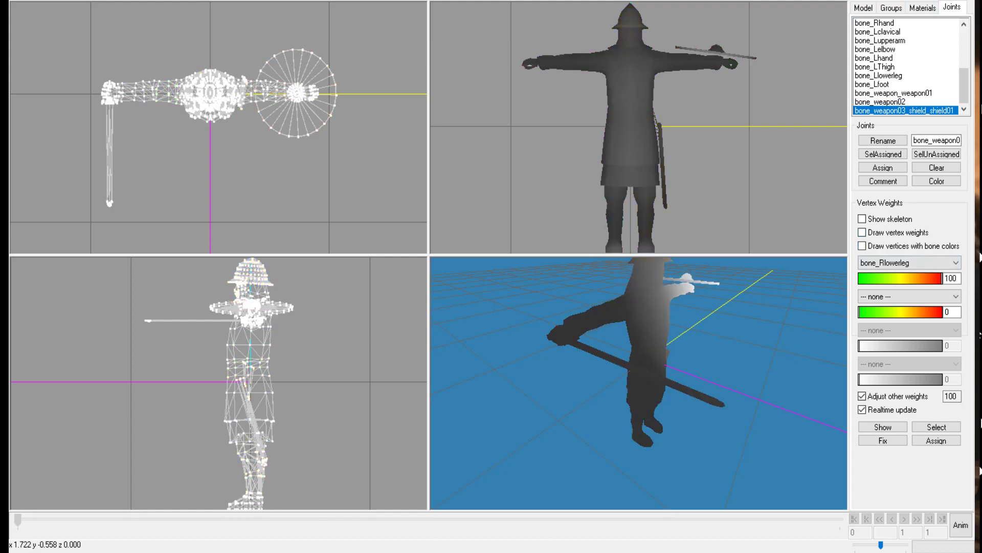
# Step: Assign the bardian_upg.bmp texture to the Figure material and look over the textured model in the 3D view
pyautogui.click(892, 7)
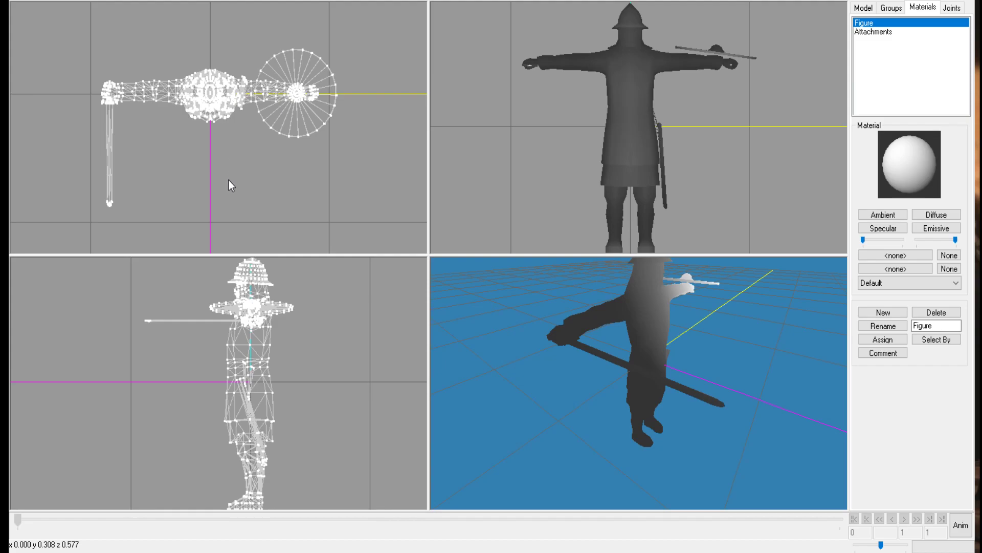
pyautogui.click(480, 376)
pyautogui.moveTo(815, 433); pyautogui.dragTo(788, 463)
pyautogui.keyDown('shift'); pyautogui.moveTo(821, 380); pyautogui.dragTo(916, 414); pyautogui.keyUp('shift')
pyautogui.scroll(-3, 865, 413)
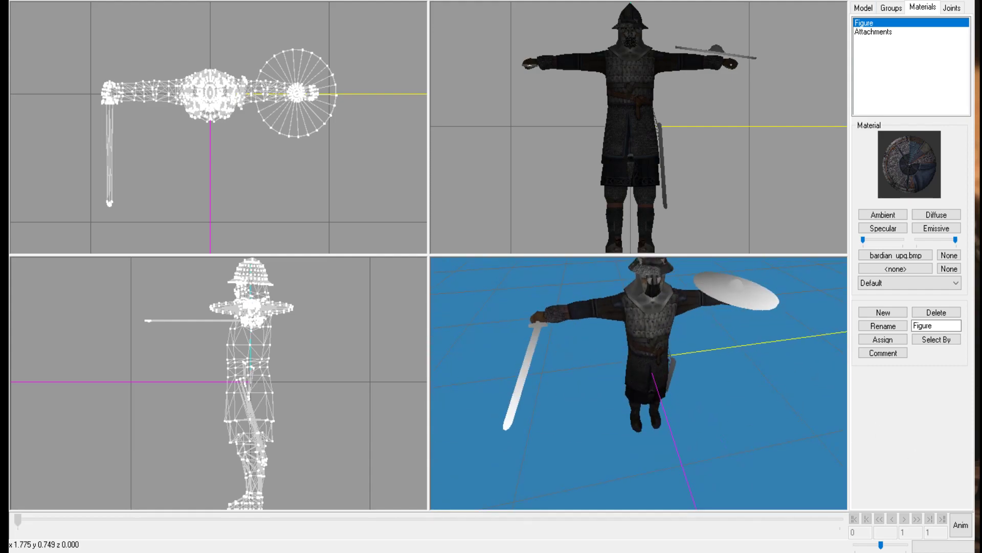
# Step: Select the sword_02 group and move it slightly downward in the front view, away from the other sword
pyautogui.click(891, 8)
pyautogui.click(901, 32)
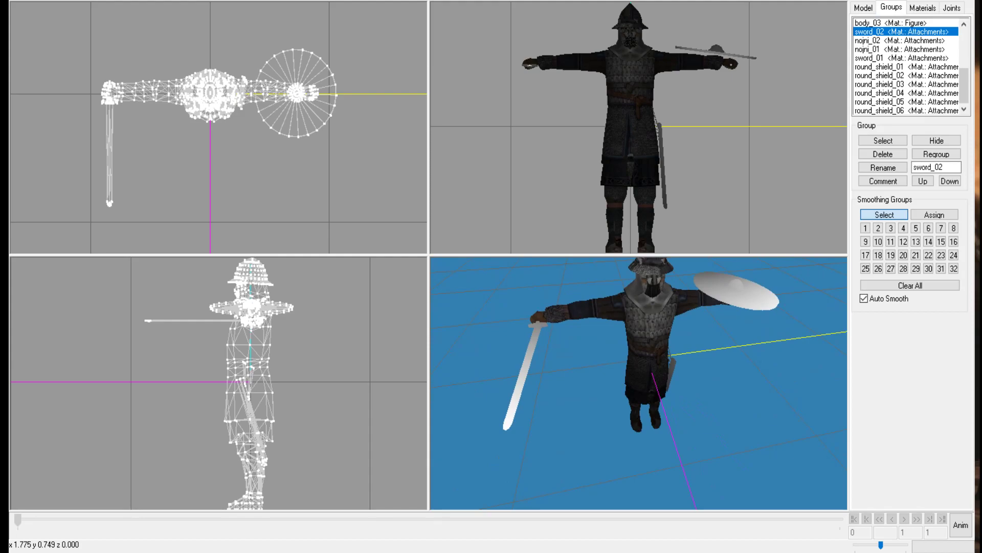
pyautogui.click(883, 140)
pyautogui.click(863, 8)
pyautogui.click(936, 36)
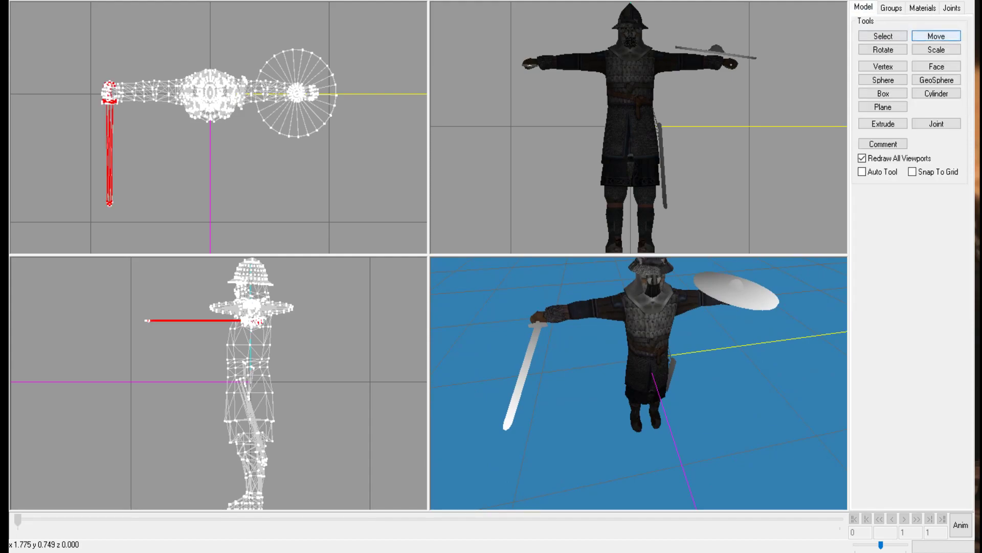
pyautogui.moveTo(679, 105); pyautogui.dragTo(680, 113)
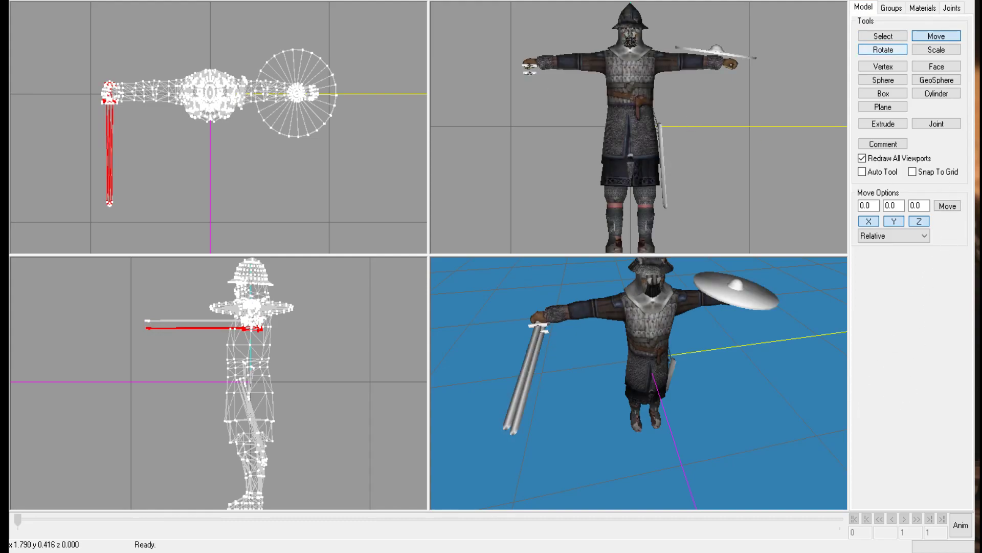
# Step: Examine the textured figure closely in the front and 3D views and select the whole model
pyautogui.click(883, 36)
pyautogui.scroll(2, 794, 72)
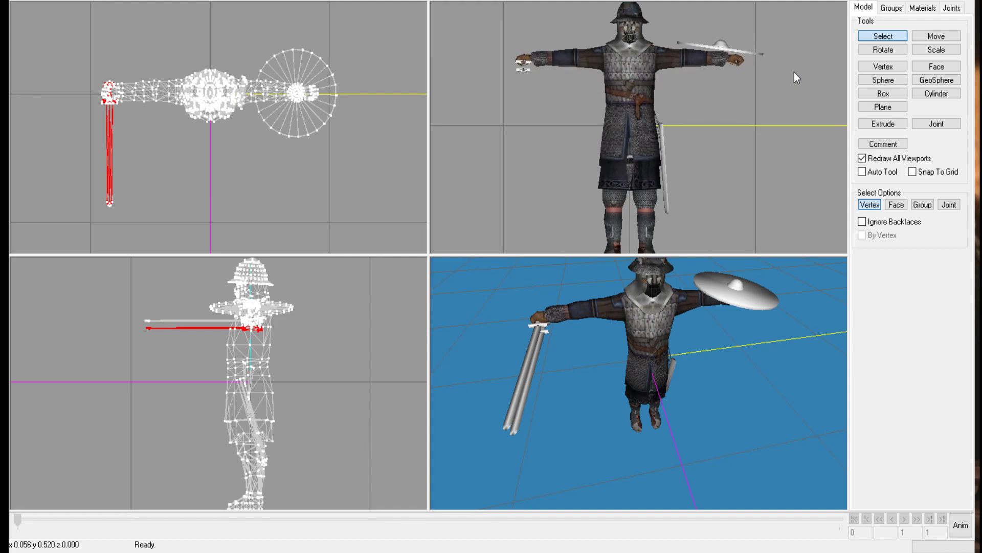
pyautogui.scroll(5, 794, 72)
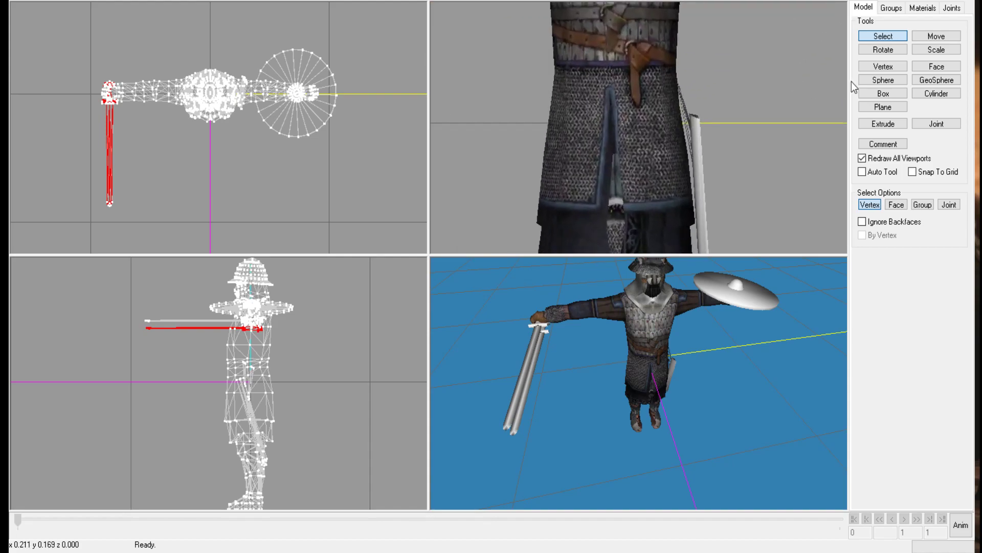
pyautogui.moveTo(879, 162); pyautogui.dragTo(904, 196, button='middle')
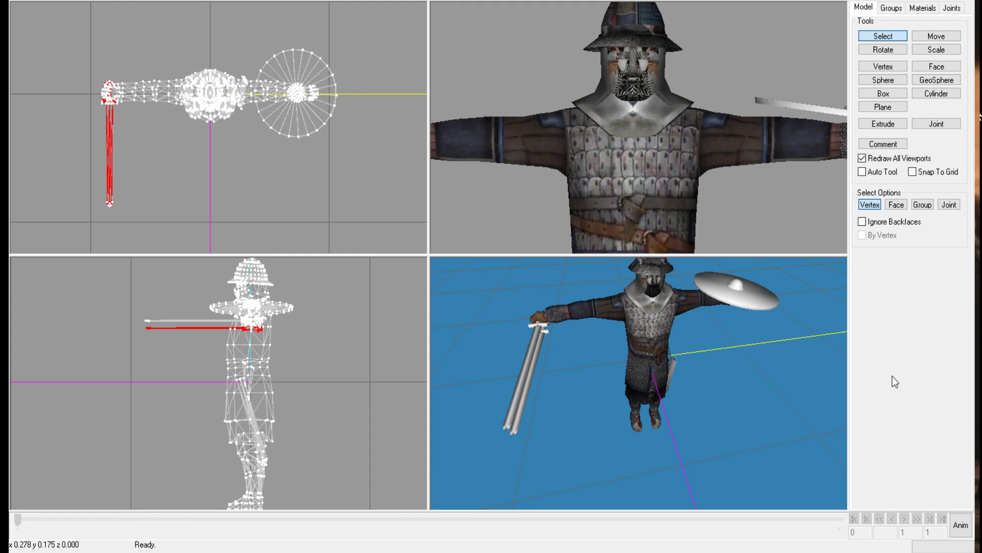
pyautogui.moveTo(842, 476); pyautogui.dragTo(967, 466)
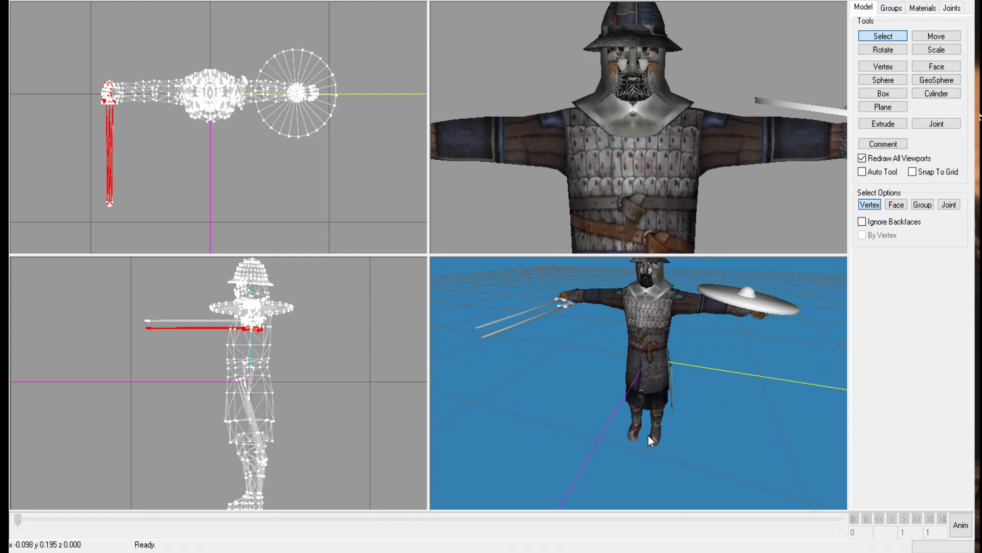
pyautogui.hotkey('ctrl', 'a')
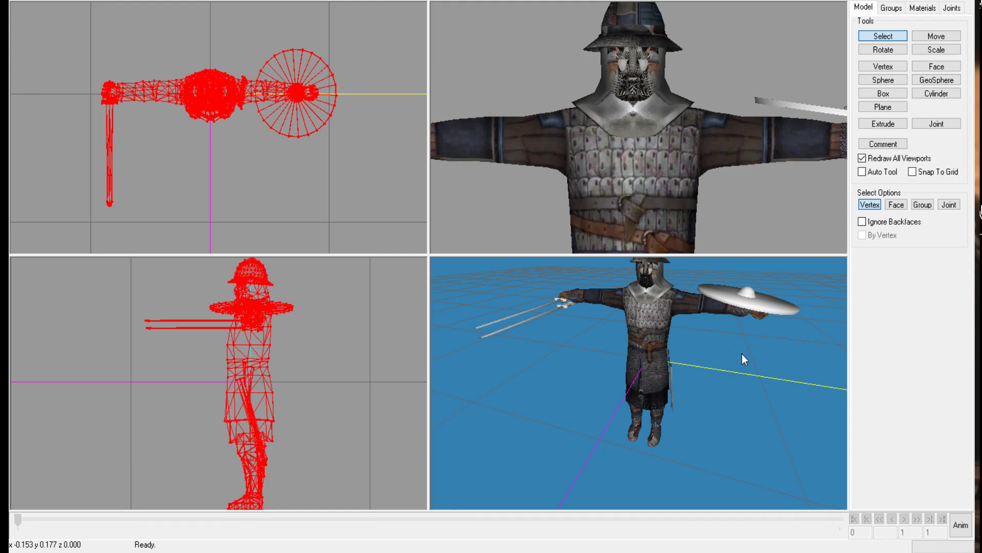
pyautogui.moveTo(845, 453)
pyautogui.mouseDown()
pyautogui.moveTo(836, 450)
pyautogui.moveTo(849, 453)
pyautogui.mouseUp()
pyautogui.moveTo(843, 252); pyautogui.dragTo(840, 180)
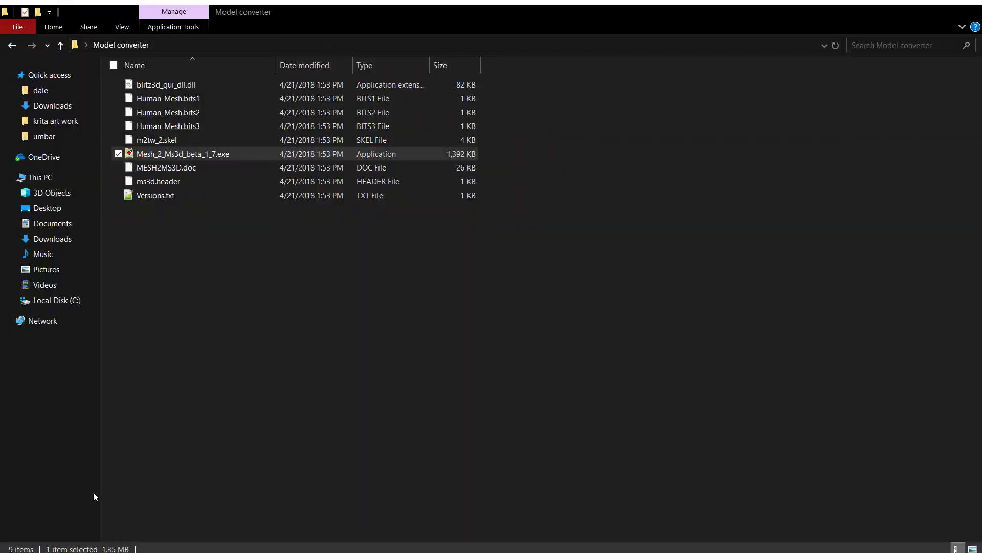
# Step: Run Mesh_2_Ms3d_beta_1_7.exe from the Model converter folder and locate test thing.ms3d in the dale units folder
pyautogui.doubleClick(199, 152)
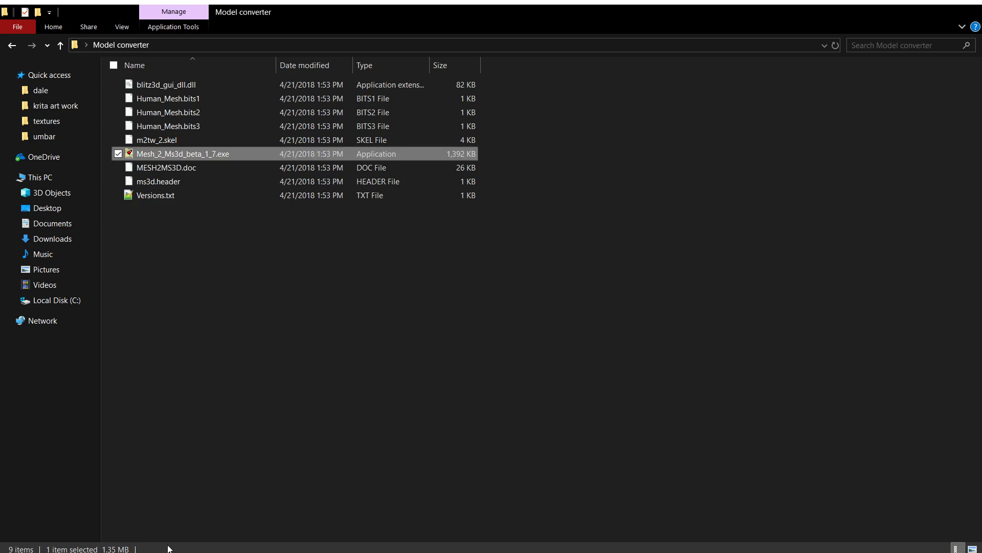
pyautogui.click(48, 93)
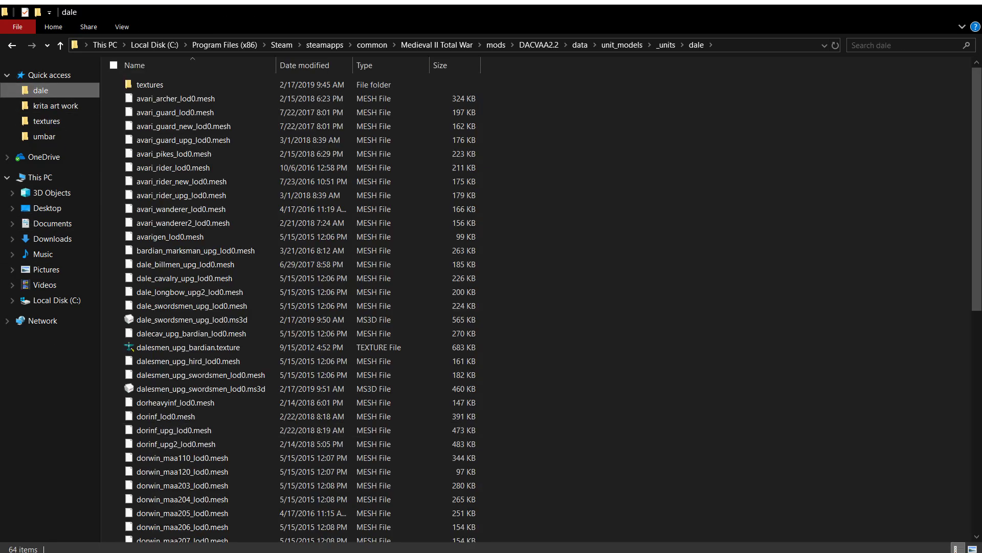
pyautogui.click(190, 552)
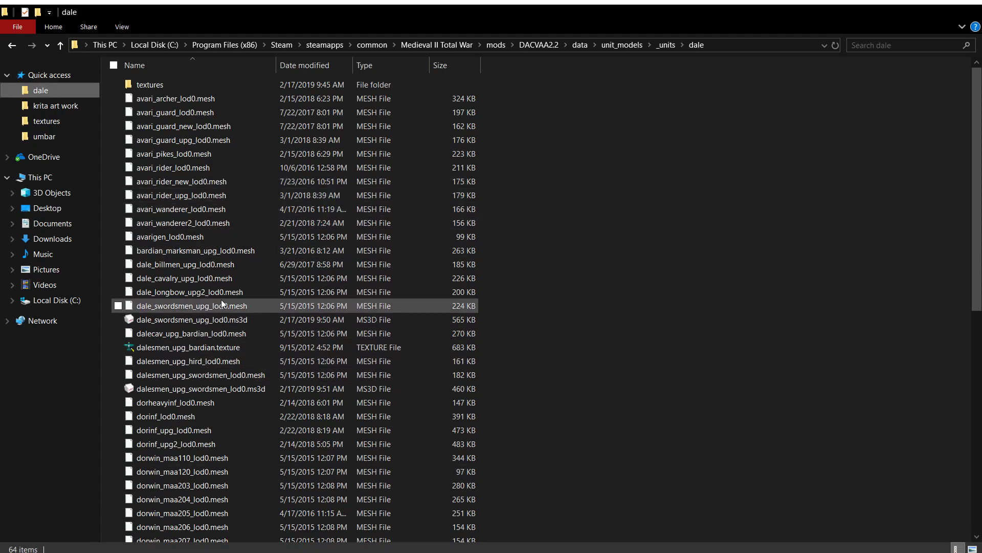
pyautogui.scroll(-8, 221, 303)
pyautogui.scroll(2, 223, 137)
pyautogui.scroll(-2, 223, 136)
pyautogui.scroll(-3, 221, 154)
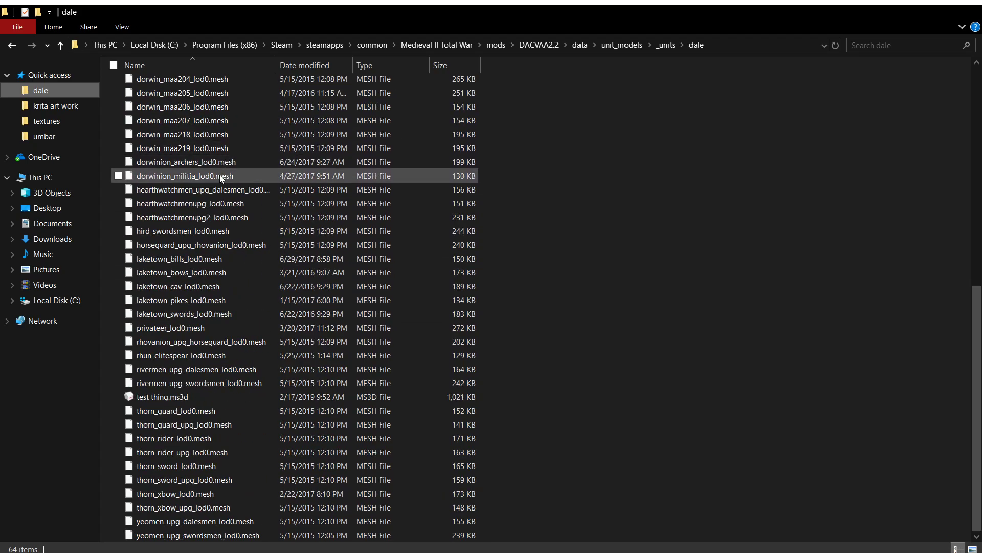
pyautogui.click(186, 397)
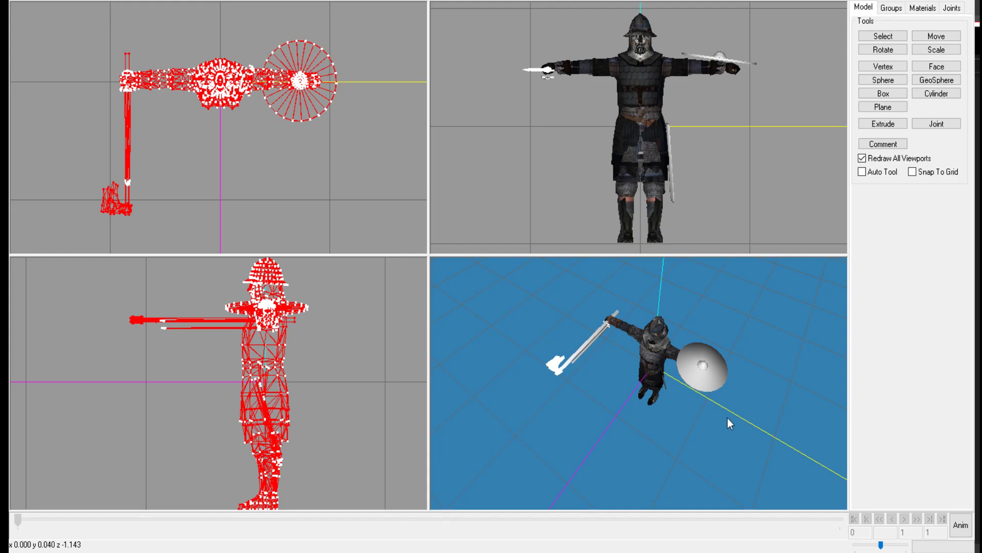
# Step: Delete the Figure groups from body_01 through face_03 listed after axe_03, and undo the accidental deletion of axe_03
pyautogui.scroll(3, 763, 461)
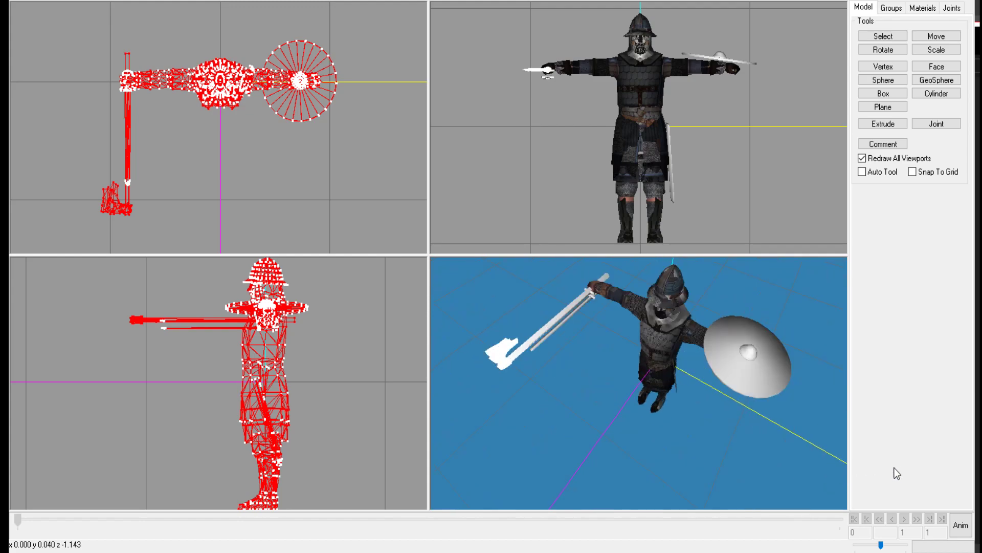
pyautogui.moveTo(839, 468); pyautogui.dragTo(975, 476)
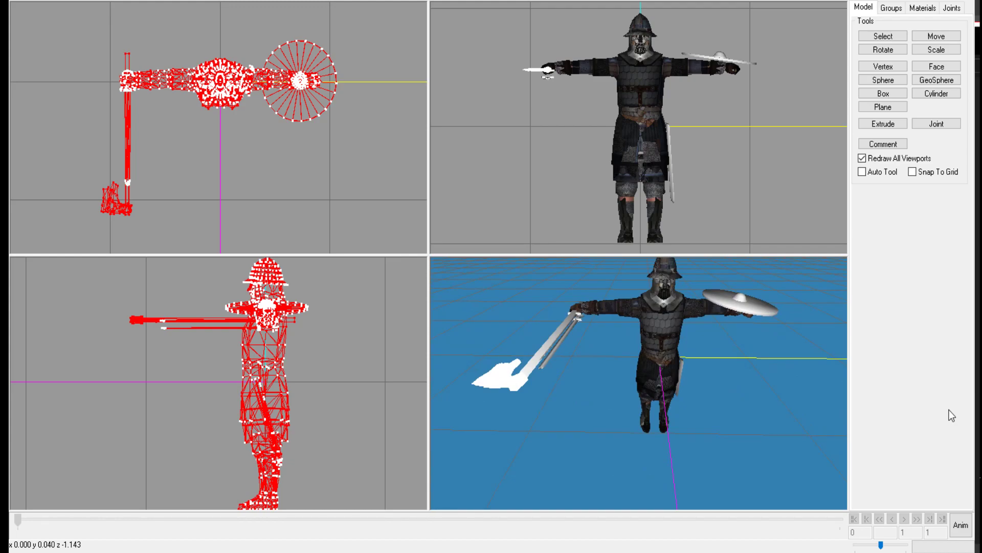
pyautogui.scroll(1, 898, 410)
pyautogui.scroll(-1, 898, 410)
pyautogui.moveTo(828, 416); pyautogui.dragTo(818, 460)
pyautogui.click(892, 7)
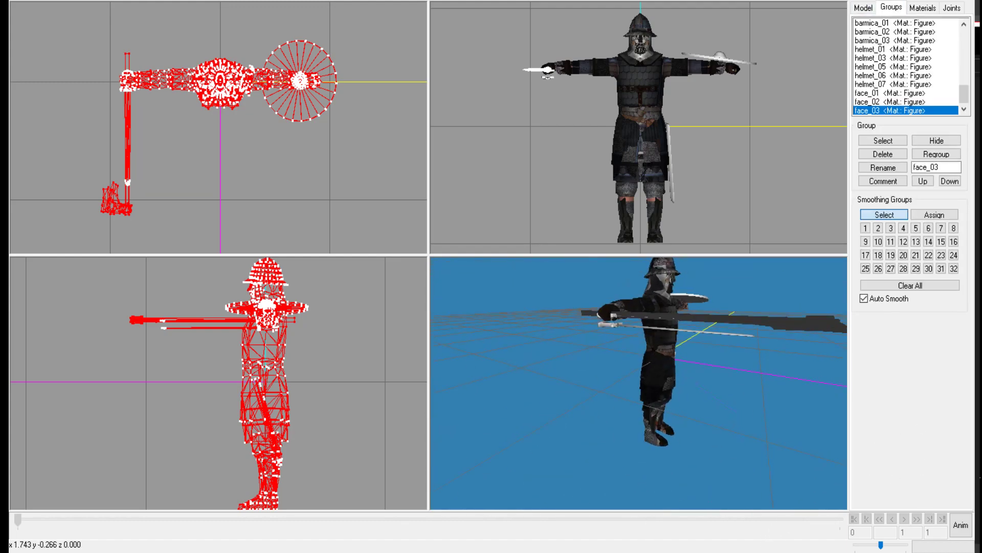
pyautogui.scroll(3, 906, 66)
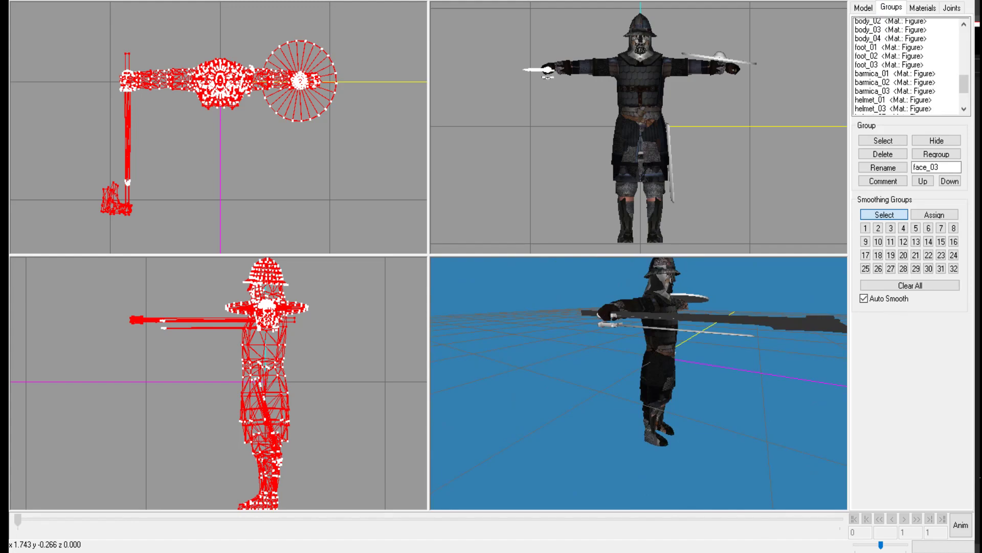
pyautogui.scroll(3, 906, 67)
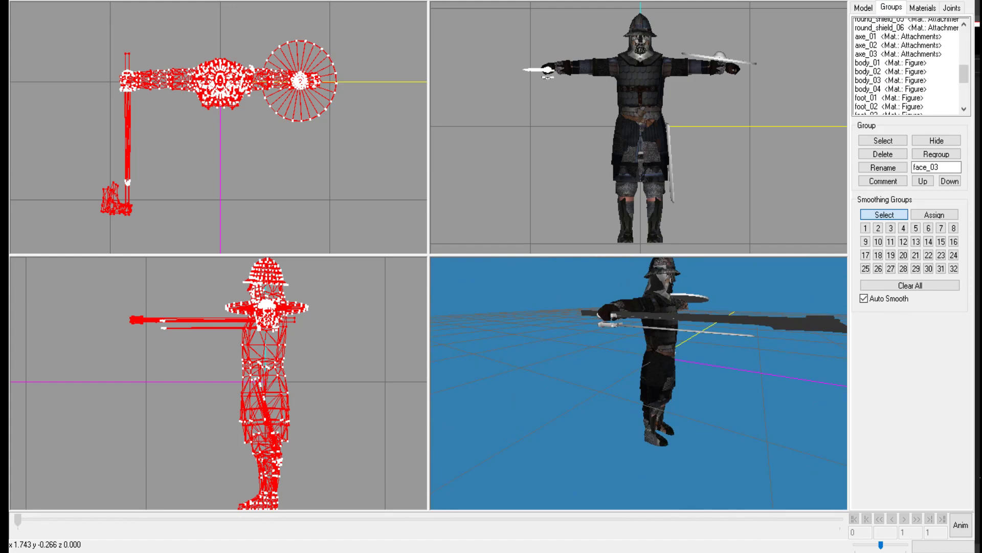
pyautogui.click(891, 67)
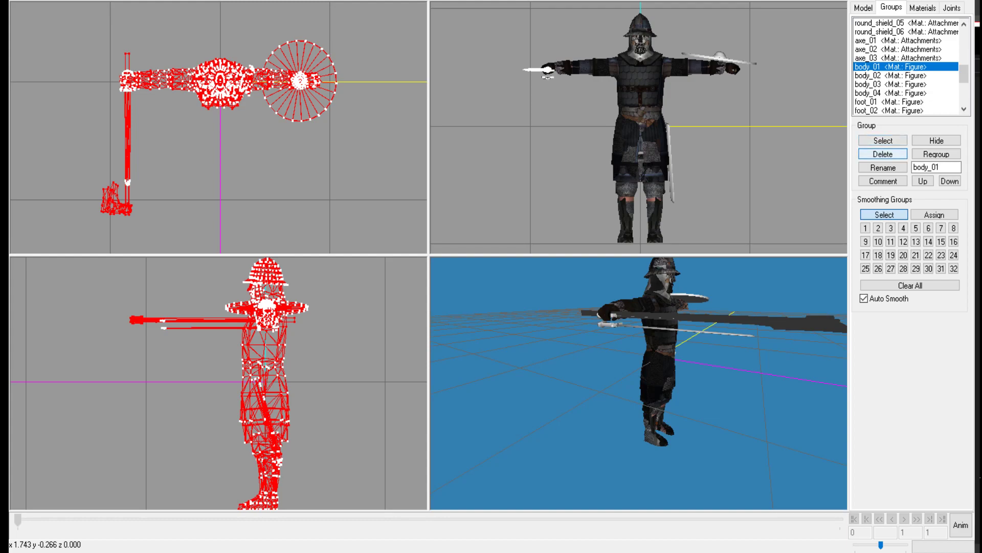
pyautogui.click(883, 154)
pyautogui.click(883, 154)
pyautogui.click(884, 154)
pyautogui.click(883, 154)
pyautogui.click(883, 154)
pyautogui.click(883, 154)
pyautogui.click(883, 154)
pyautogui.click(883, 154)
pyautogui.click(883, 154)
pyautogui.click(883, 154)
pyautogui.click(883, 154)
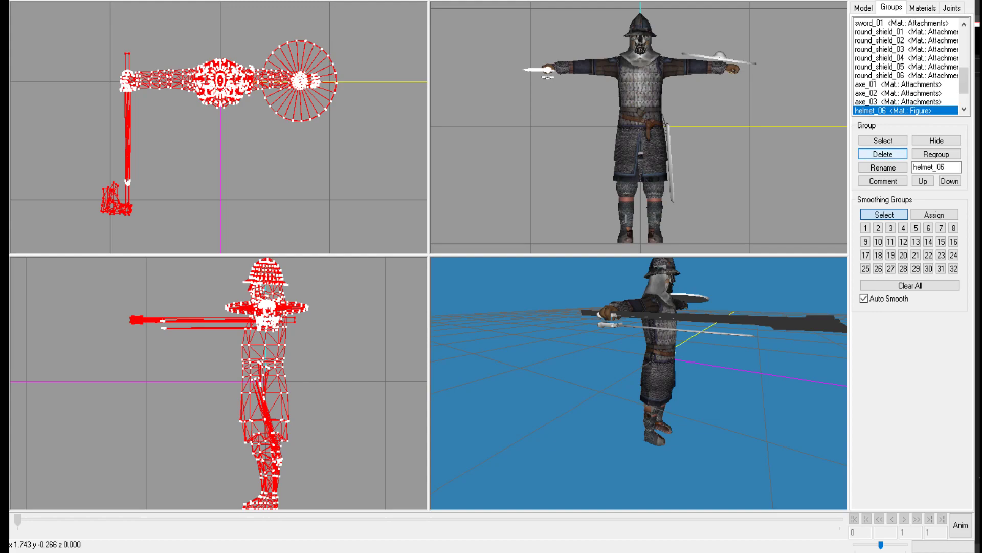
pyautogui.click(883, 154)
pyautogui.click(883, 154)
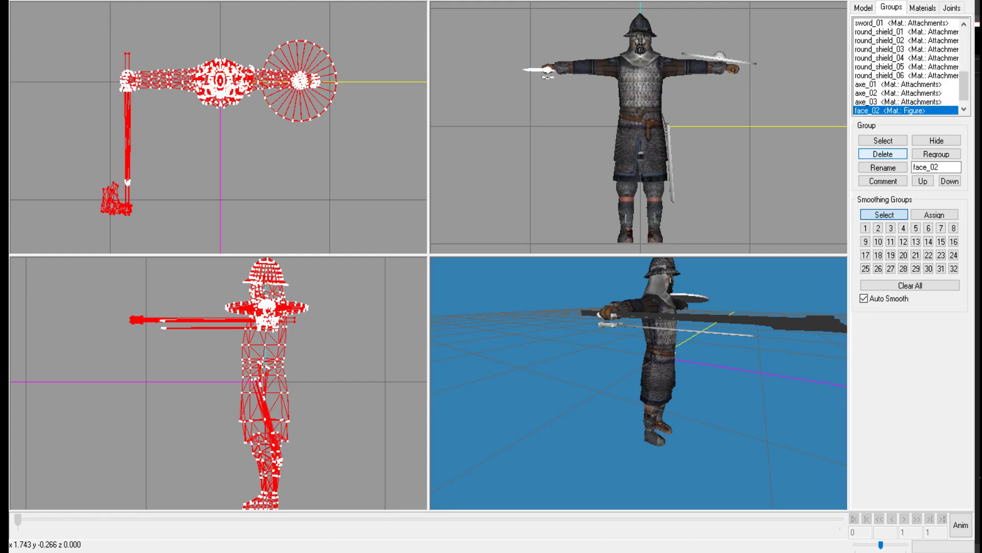
pyautogui.click(883, 154)
pyautogui.click(883, 154)
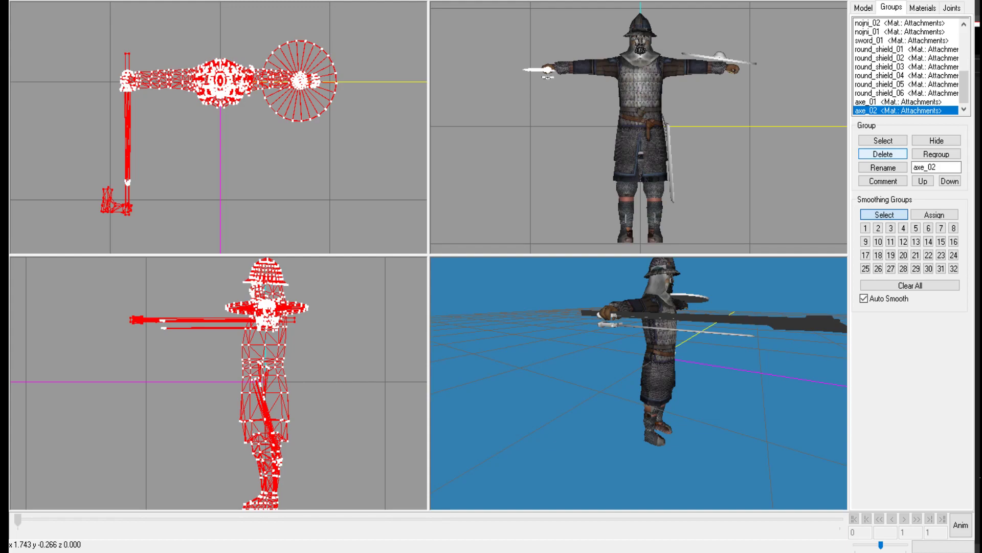
pyautogui.hotkey('ctrl', 'z')
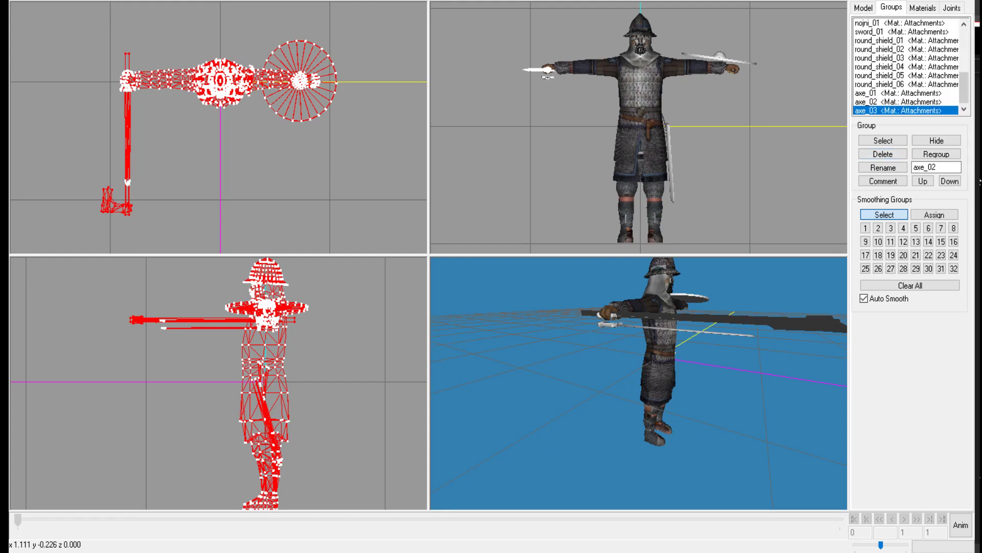
# Step: Go through the remaining groups, including the three axe groups, and look over the model in the 3D view
pyautogui.moveTo(906, 454); pyautogui.dragTo(871, 451)
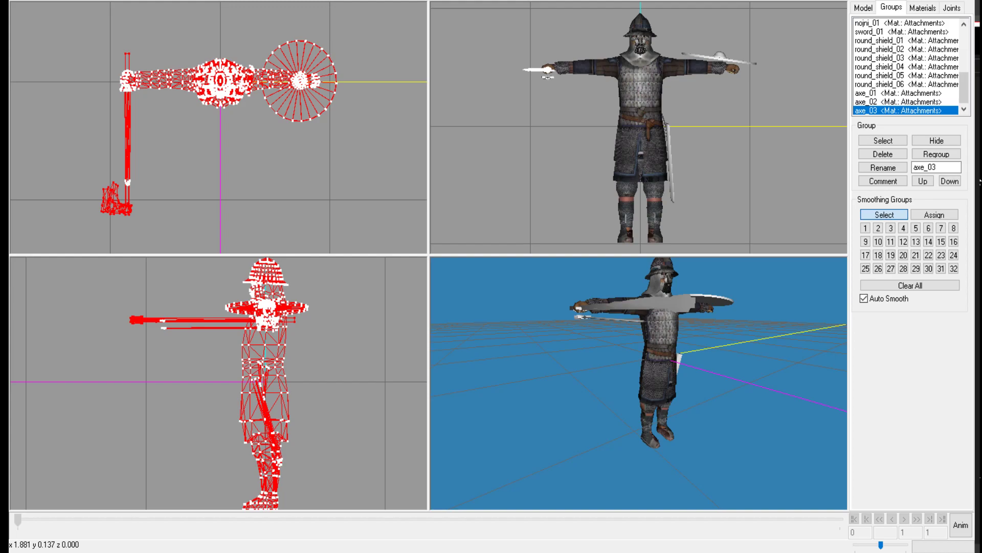
pyautogui.click(872, 93)
pyautogui.click(872, 111)
pyautogui.click(872, 102)
pyautogui.scroll(6, 980, 189)
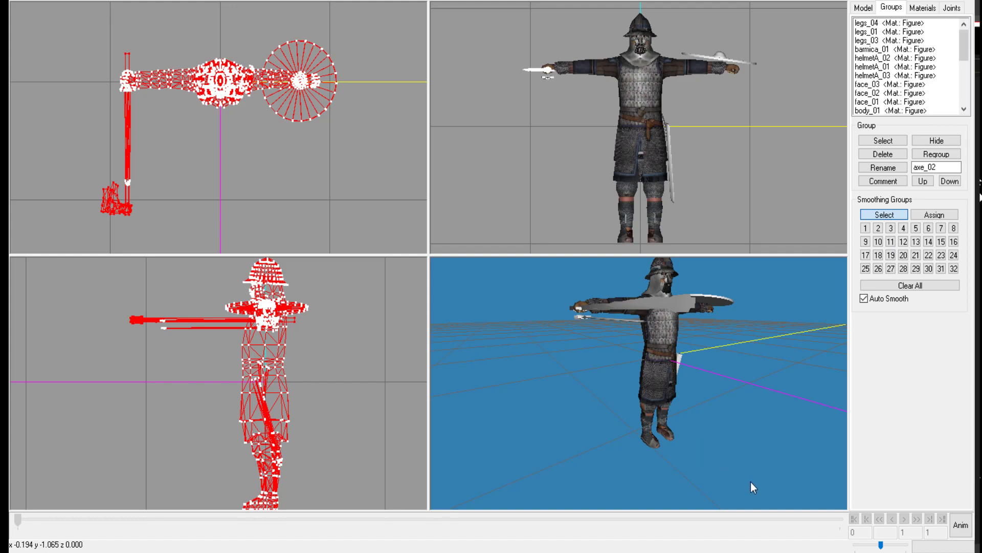
pyautogui.scroll(5, 758, 474)
pyautogui.scroll(-8, 767, 467)
pyautogui.moveTo(875, 461); pyautogui.dragTo(906, 461)
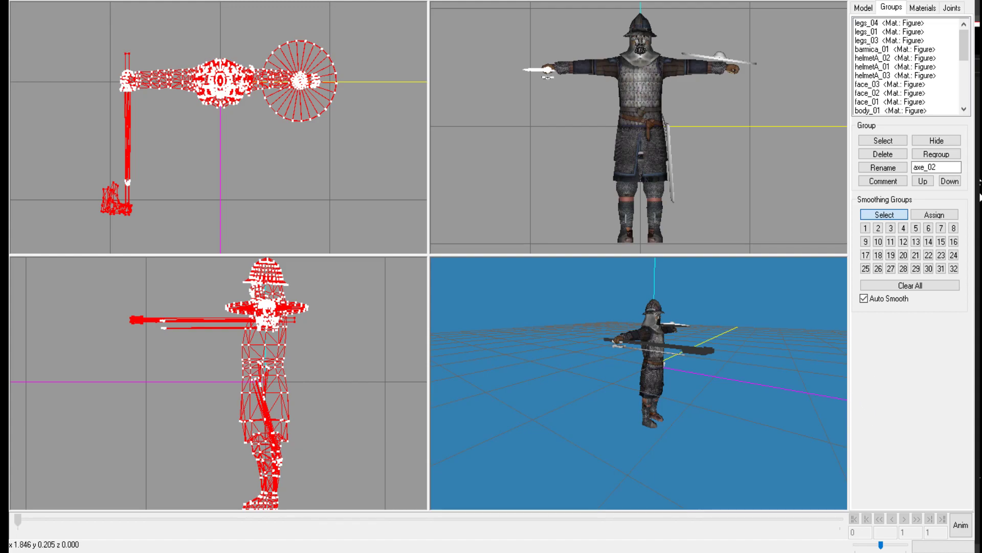
pyautogui.scroll(-5, 905, 72)
# Step: Clear the current selection and select only the axe_01 group
pyautogui.click(899, 93)
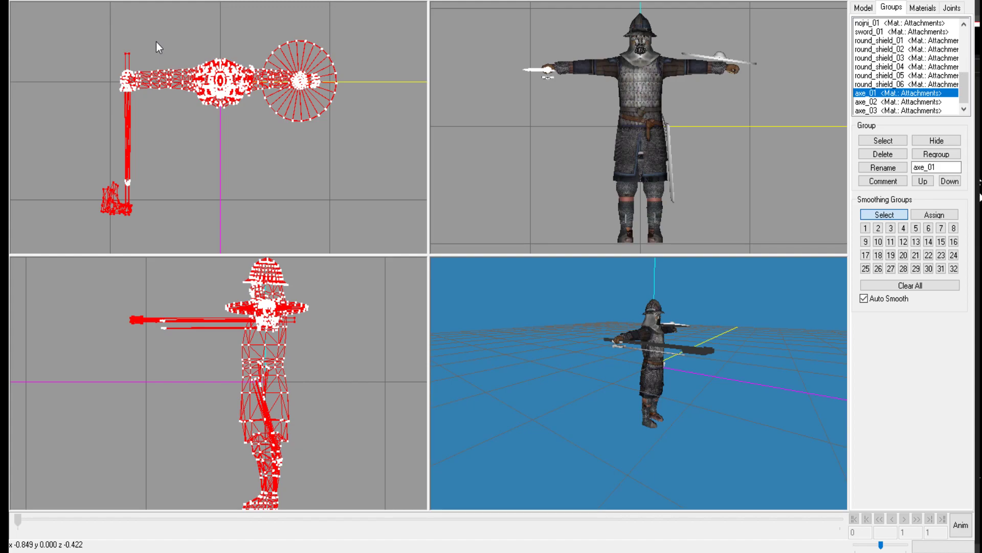
pyautogui.moveTo(833, 450); pyautogui.dragTo(809, 411)
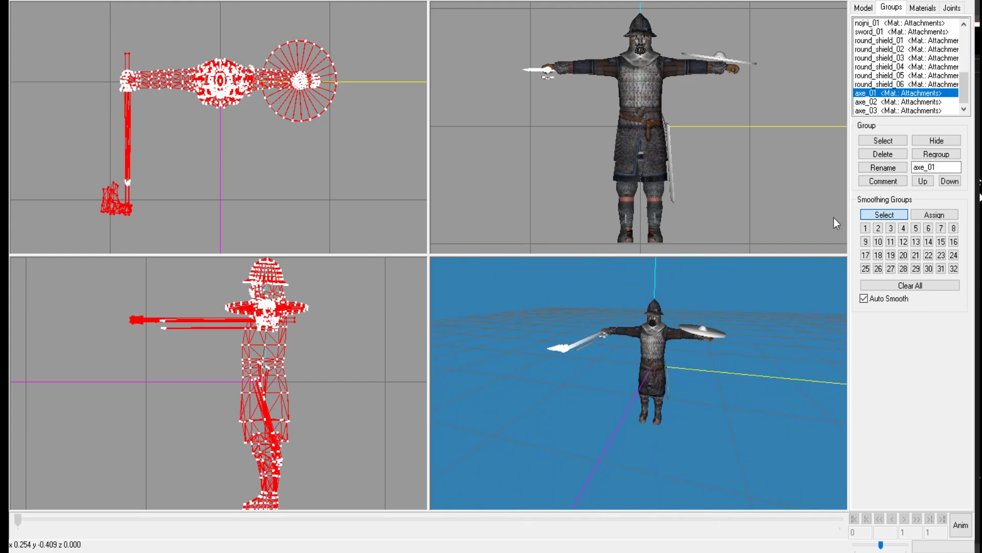
pyautogui.click(804, 242)
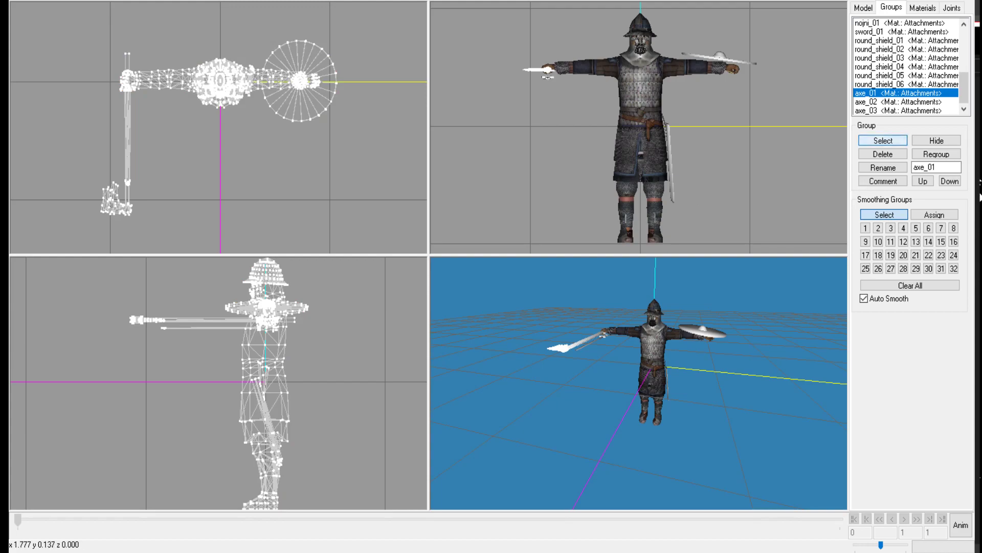
pyautogui.click(883, 140)
# Step: Move the selected axe_01 down and outward from the figure's hand in the front view, clear of the other weapons
pyautogui.click(863, 8)
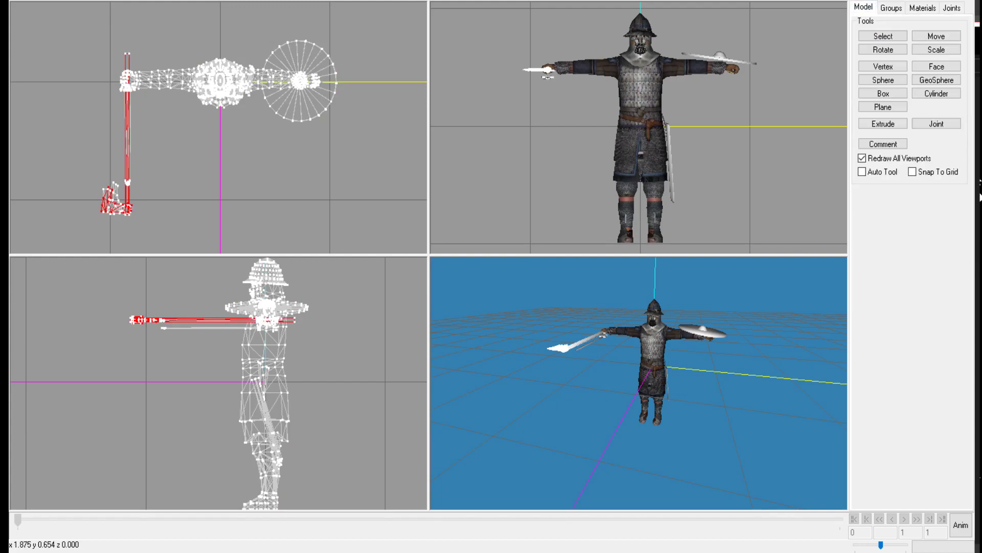
pyautogui.click(883, 36)
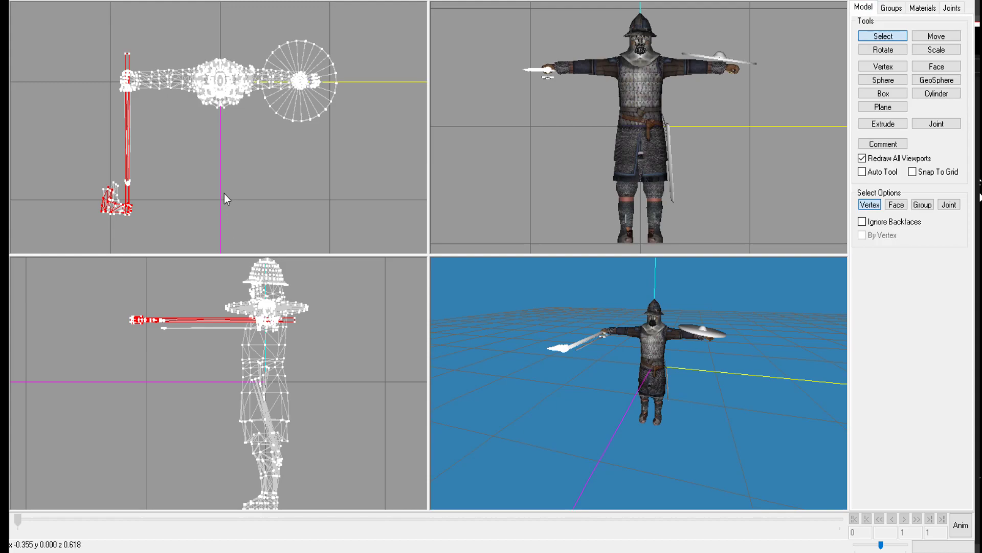
pyautogui.scroll(5, 224, 193)
pyautogui.moveTo(367, 143); pyautogui.dragTo(389, 143, button='middle')
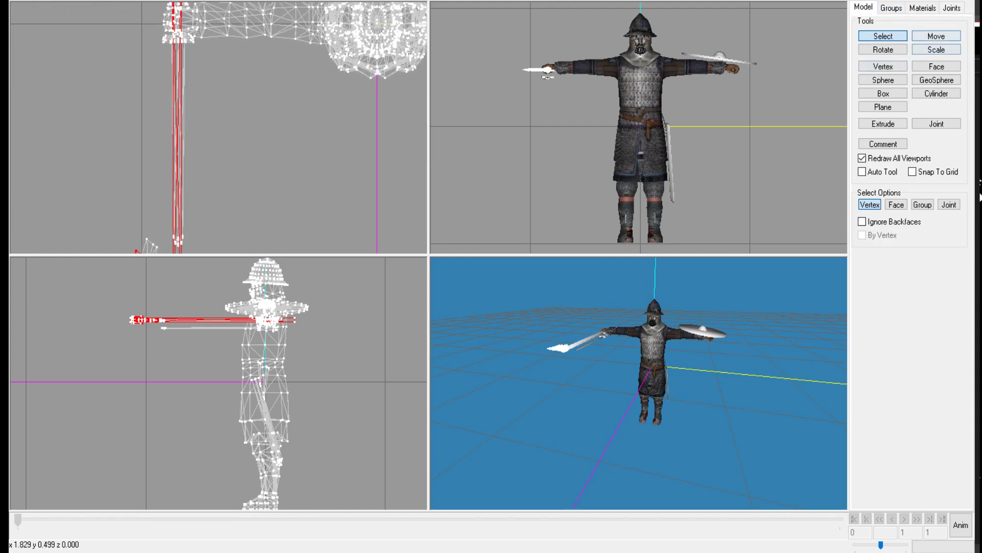
pyautogui.click(929, 36)
pyautogui.scroll(3, 729, 203)
pyautogui.moveTo(724, 149); pyautogui.dragTo(851, 216, button='middle')
pyautogui.moveTo(753, 133); pyautogui.dragTo(659, 163)
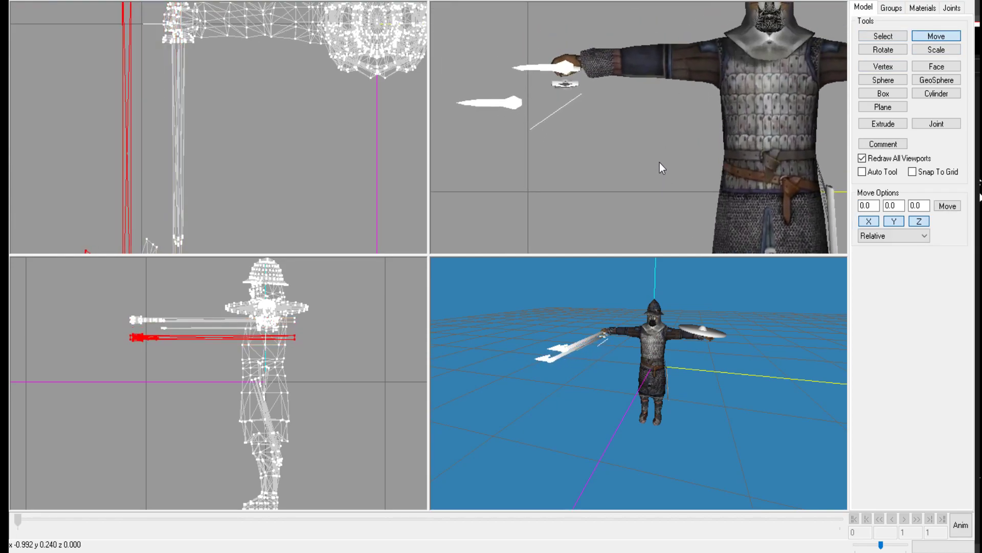
# Step: Scale the selected axe_01 by a factor of .5 along Z about its center of mass, and check its shortened shaft
pyautogui.scroll(2, 269, 458)
pyautogui.scroll(1, 317, 455)
pyautogui.moveTo(260, 201); pyautogui.dragTo(360, 220, button='middle')
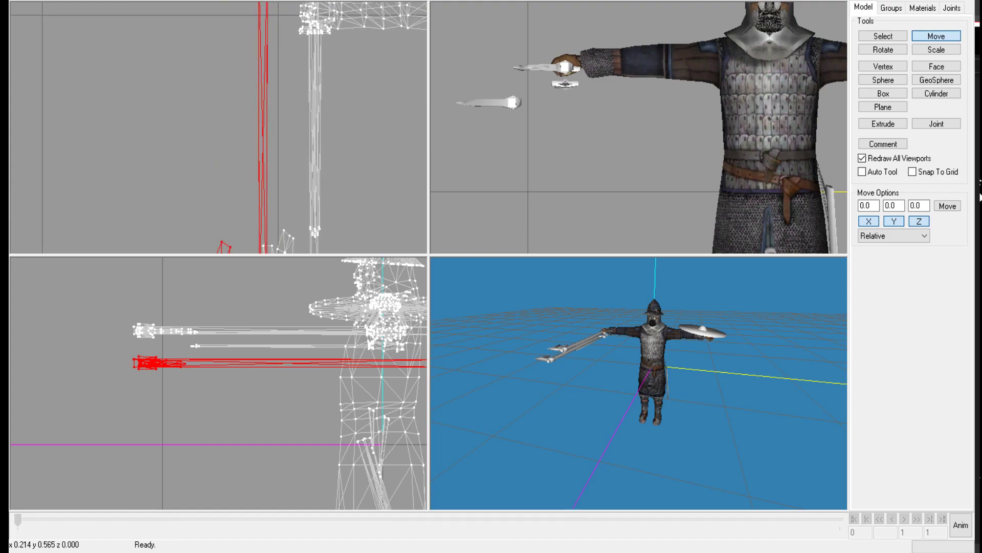
pyautogui.click(936, 49)
pyautogui.click(921, 246)
pyautogui.press('BackSpace')
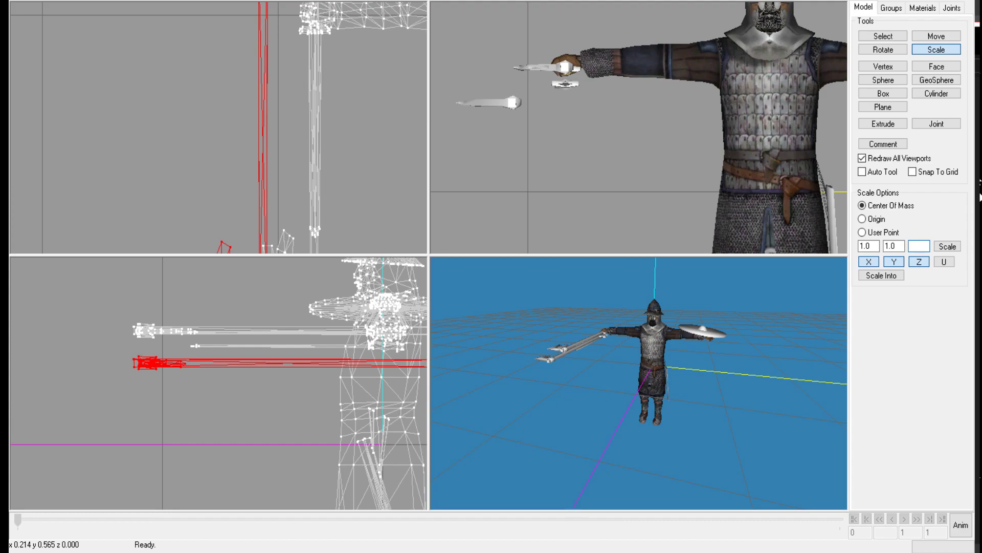
pyautogui.write('.5')
pyautogui.click(896, 246)
pyautogui.click(948, 246)
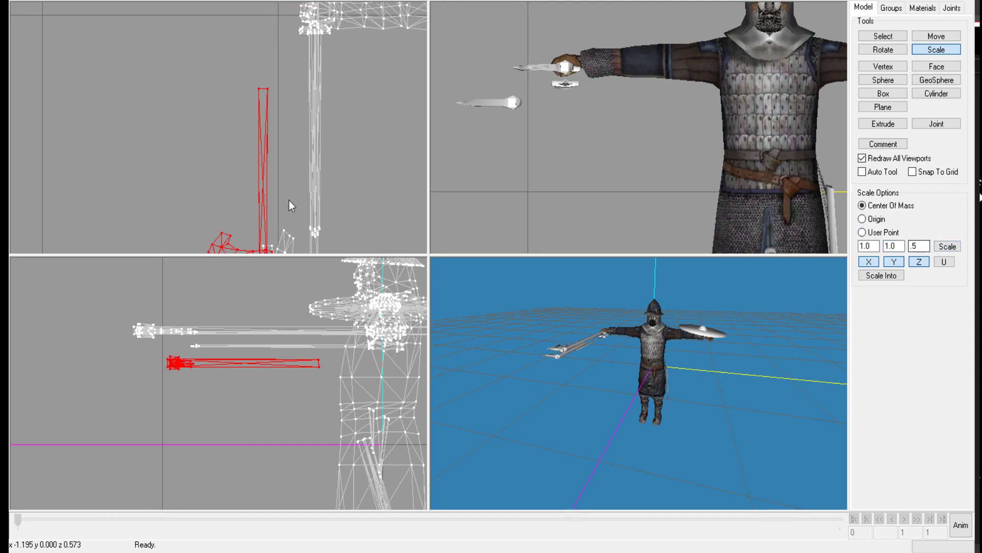
pyautogui.moveTo(674, 396)
pyautogui.mouseDown()
pyautogui.moveTo(717, 435)
pyautogui.moveTo(724, 394)
pyautogui.mouseUp()
pyautogui.keyDown('ctrl'); pyautogui.moveTo(287, 177); pyautogui.dragTo(285, 106); pyautogui.keyUp('ctrl')
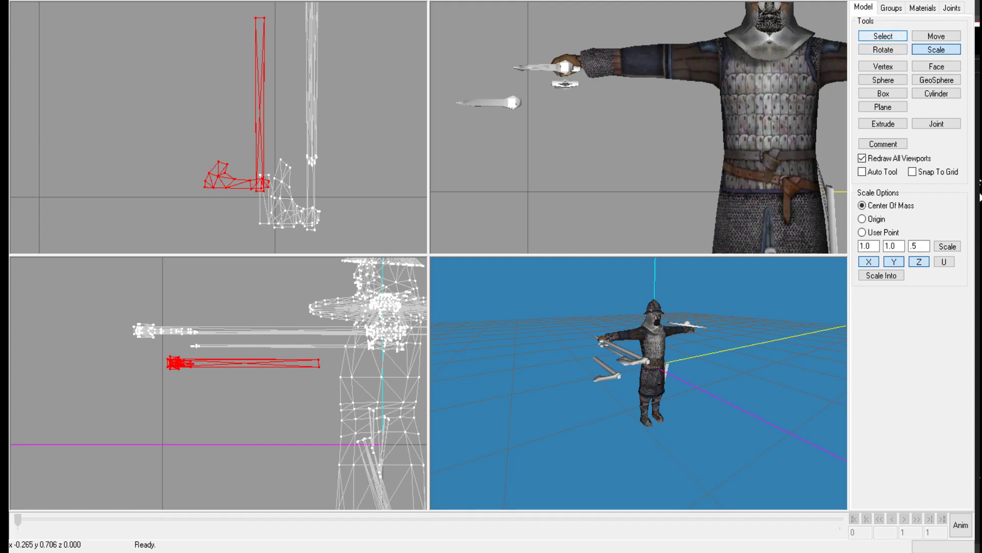
# Step: Select only axe_01's blade vertices in the top view and scale them by .5 along X, with the Z factor reset to 1
pyautogui.click(883, 36)
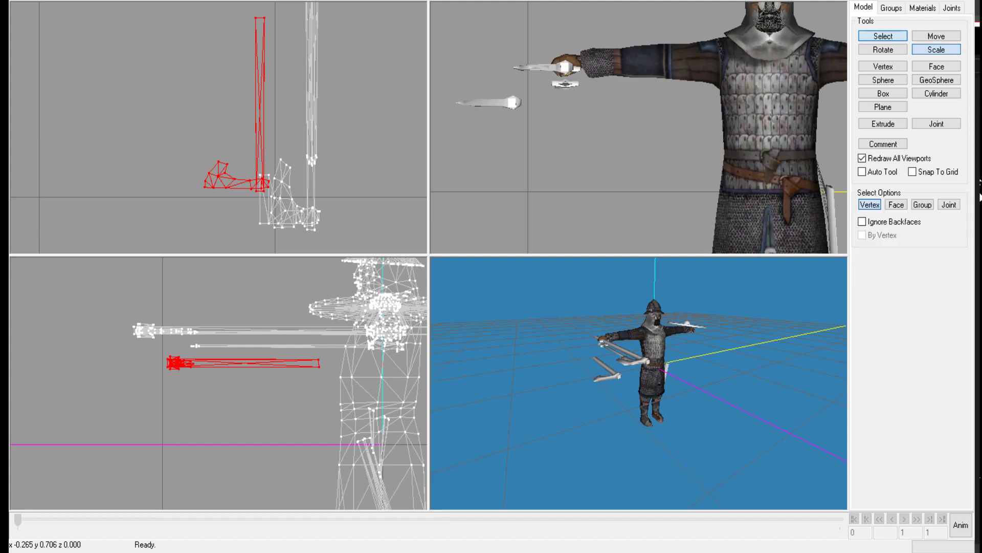
pyautogui.moveTo(170, 137); pyautogui.dragTo(237, 193)
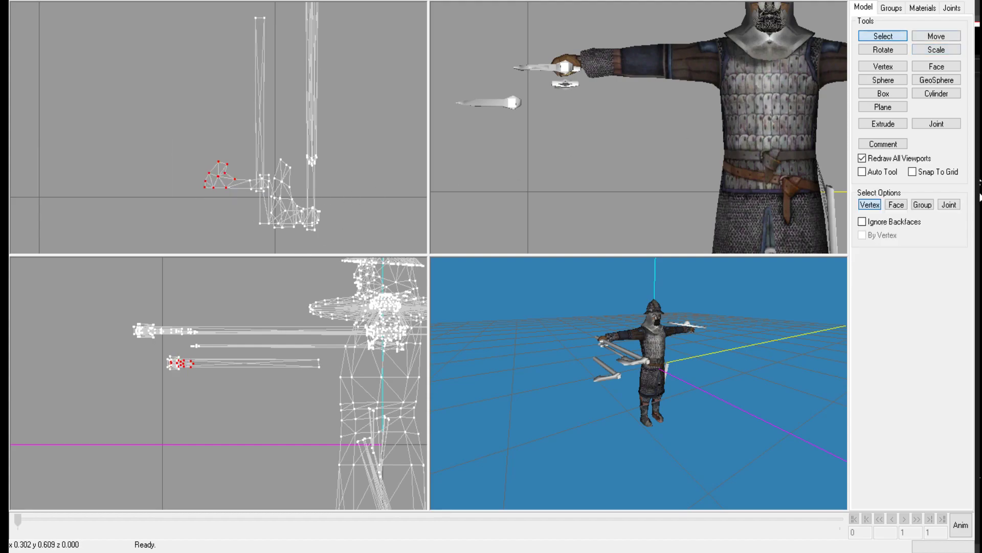
pyautogui.click(936, 49)
pyautogui.click(915, 246)
pyautogui.press('BackSpace')
pyautogui.press('BackSpace')
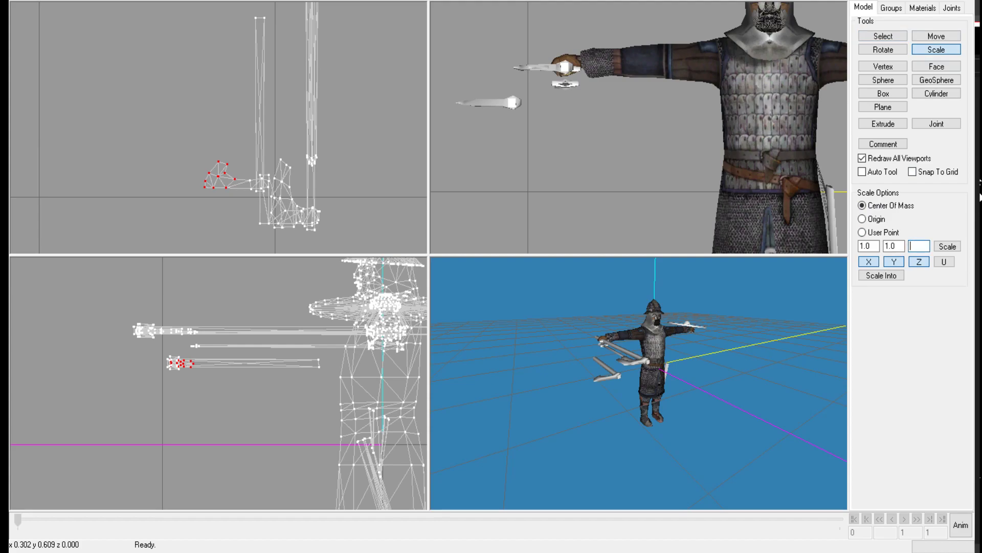
pyautogui.write('1')
pyautogui.click(868, 246)
pyautogui.press('BackSpace')
pyautogui.press('BackSpace')
pyautogui.press('BackSpace')
pyautogui.write('.5')
pyautogui.click(948, 246)
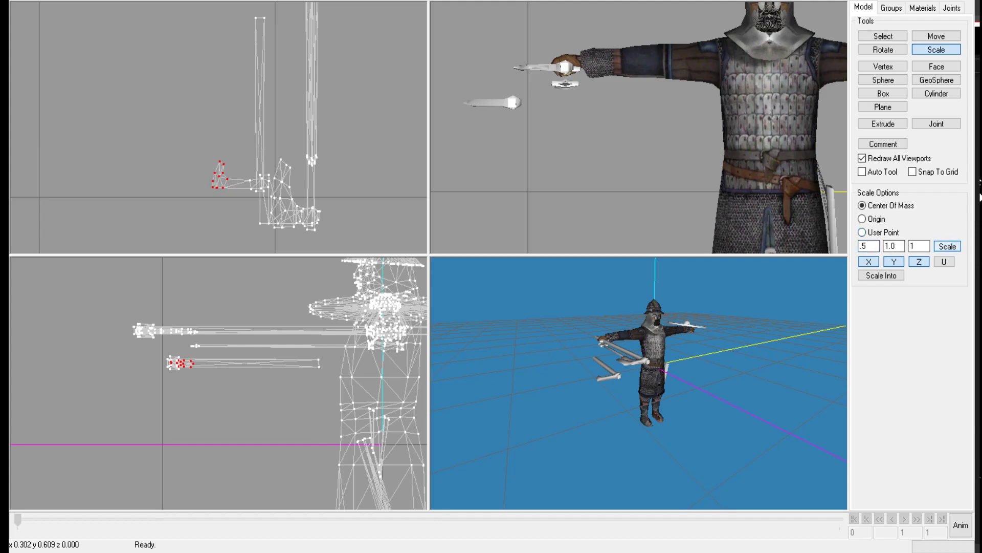
# Step: Move the narrowed blade vertices slightly toward axe_01's shaft and check the head's shape in the 3D view
pyautogui.moveTo(690, 409); pyautogui.dragTo(958, 305)
pyautogui.scroll(4, 728, 430)
pyautogui.click(936, 35)
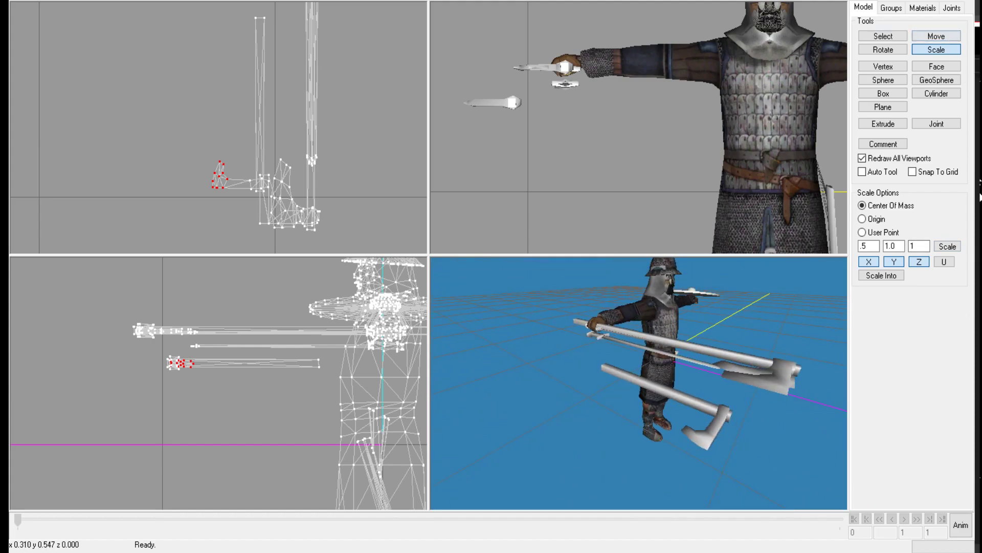
pyautogui.moveTo(281, 219); pyautogui.dragTo(283, 235)
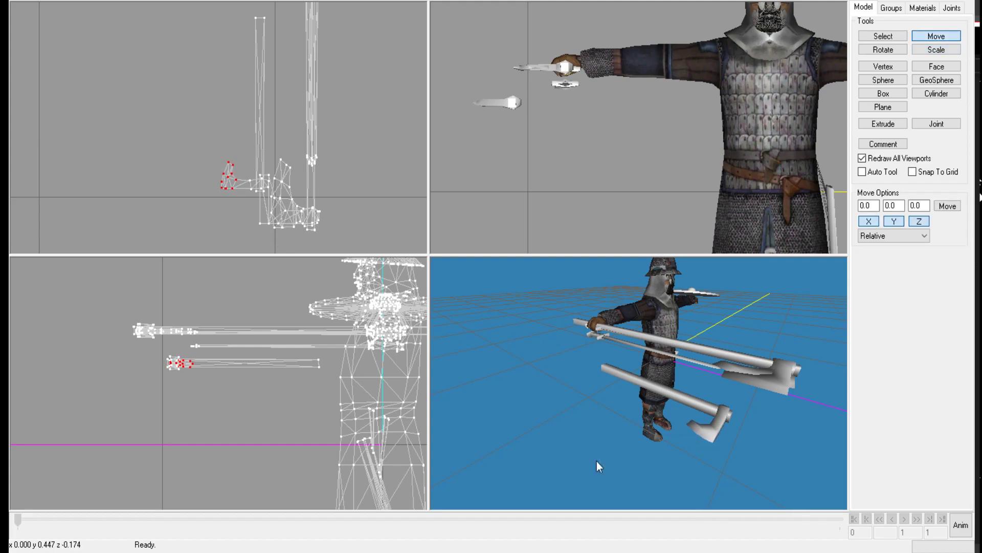
pyautogui.moveTo(864, 507); pyautogui.dragTo(806, 488)
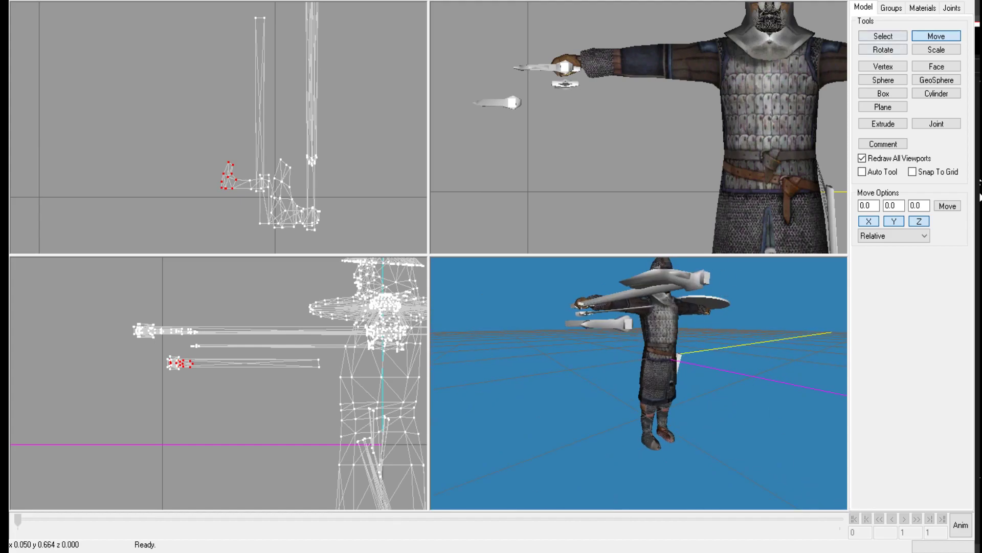
# Step: Reselect the whole axe_01 group and move it back into the figure's hand, aligned with the other weapons
pyautogui.click(883, 36)
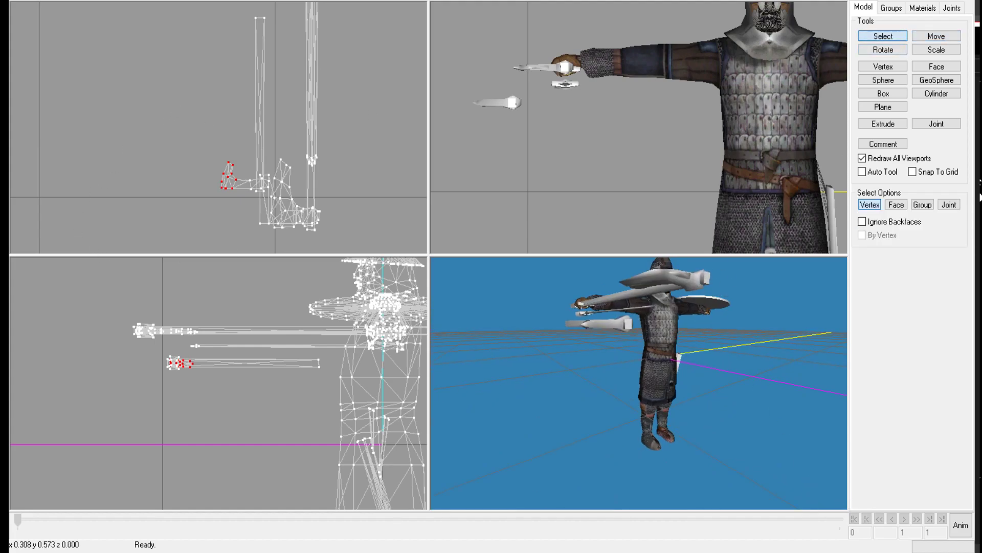
pyautogui.click(892, 8)
pyautogui.click(883, 140)
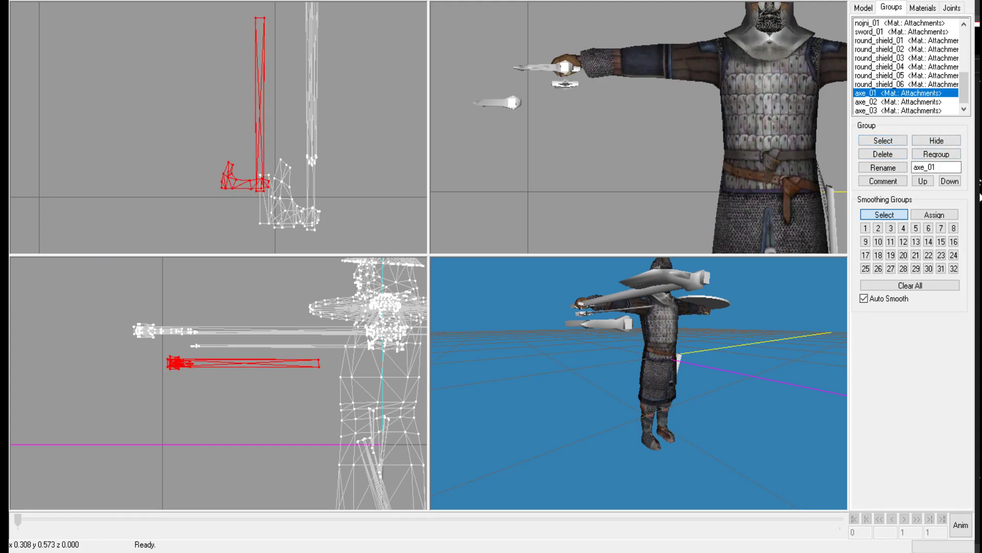
pyautogui.click(864, 7)
pyautogui.click(936, 36)
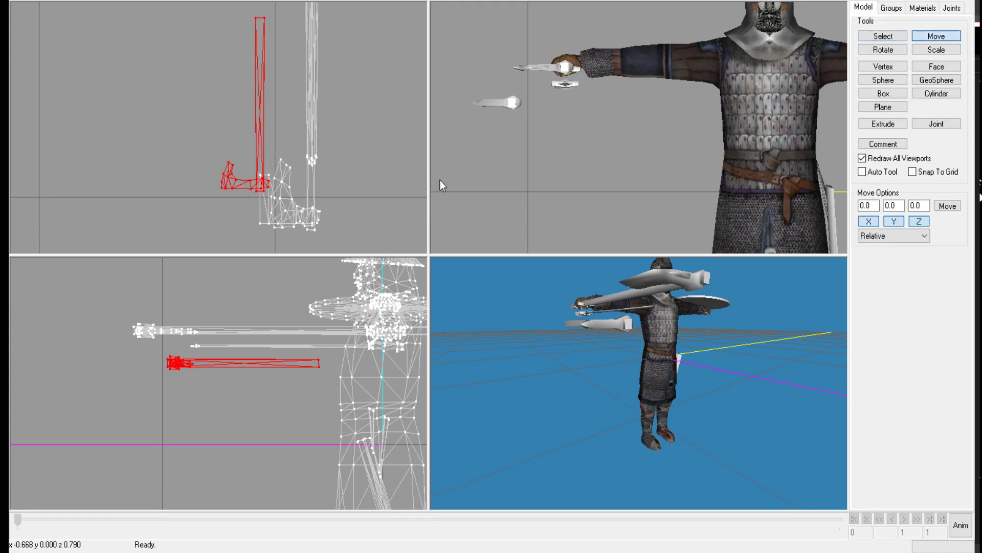
pyautogui.moveTo(610, 140); pyautogui.dragTo(702, 81)
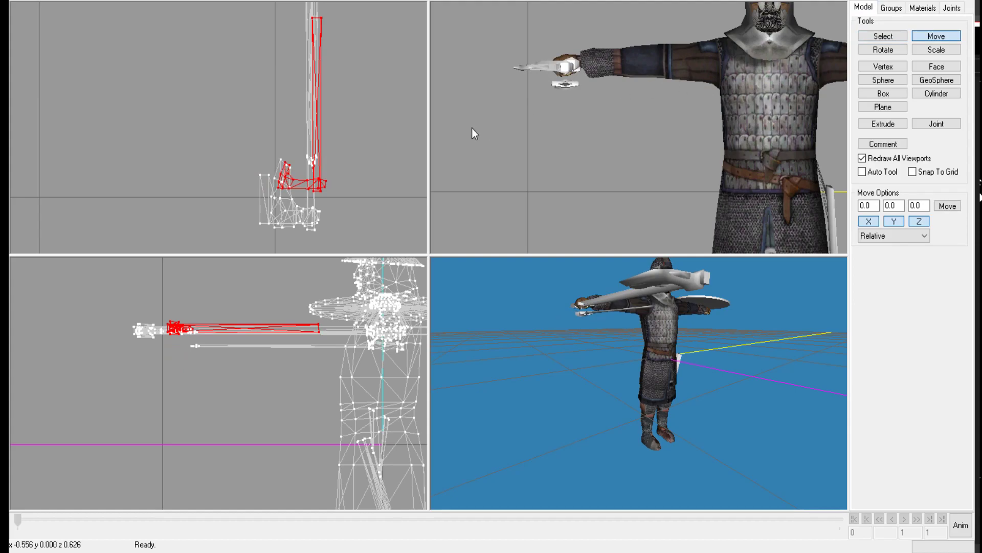
pyautogui.moveTo(438, 140); pyautogui.dragTo(429, 230, button='middle')
pyautogui.moveTo(380, 192); pyautogui.dragTo(372, 75)
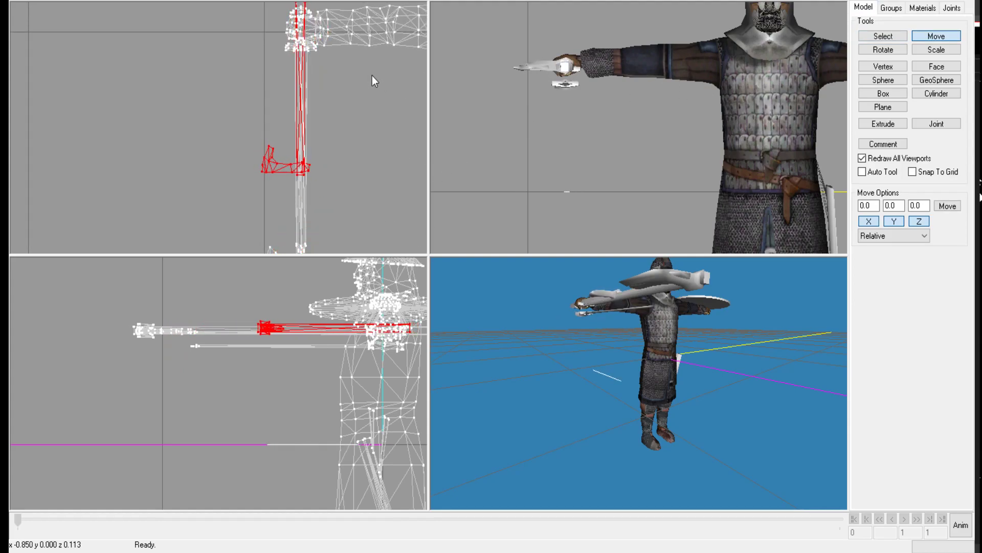
# Step: Inspect how axe_01 sits in the hand and lower it slightly in the front view to line up with the grip
pyautogui.moveTo(772, 460); pyautogui.dragTo(869, 464)
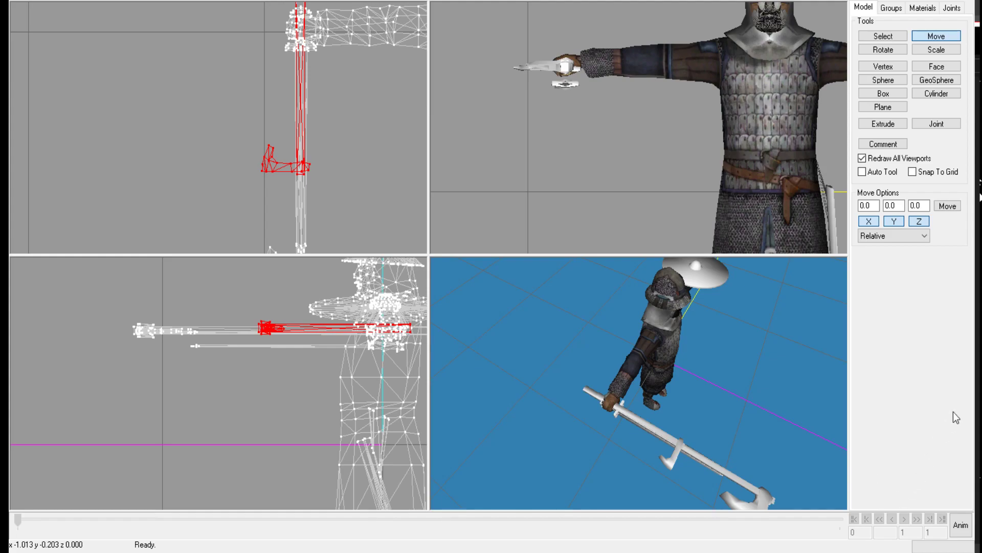
pyautogui.scroll(4, 879, 438)
pyautogui.moveTo(837, 507); pyautogui.dragTo(854, 492)
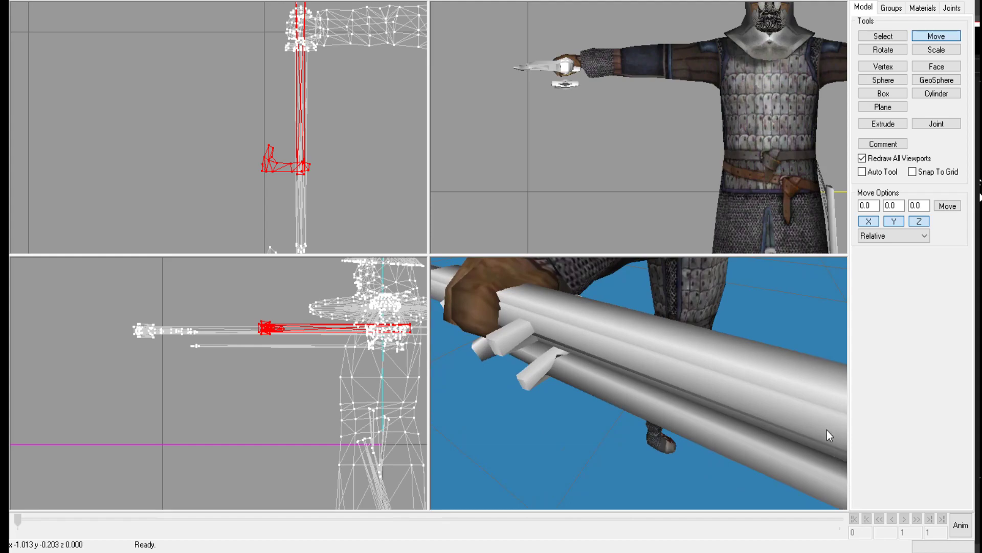
pyautogui.scroll(-5, 861, 454)
pyautogui.moveTo(873, 450); pyautogui.dragTo(788, 469)
pyautogui.scroll(-5, 843, 461)
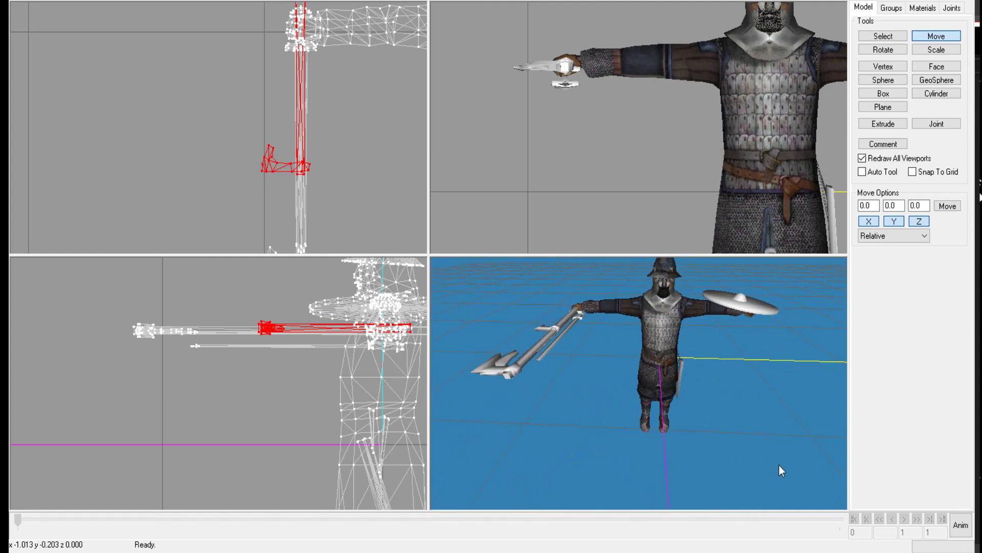
pyautogui.moveTo(721, 91); pyautogui.dragTo(721, 96)
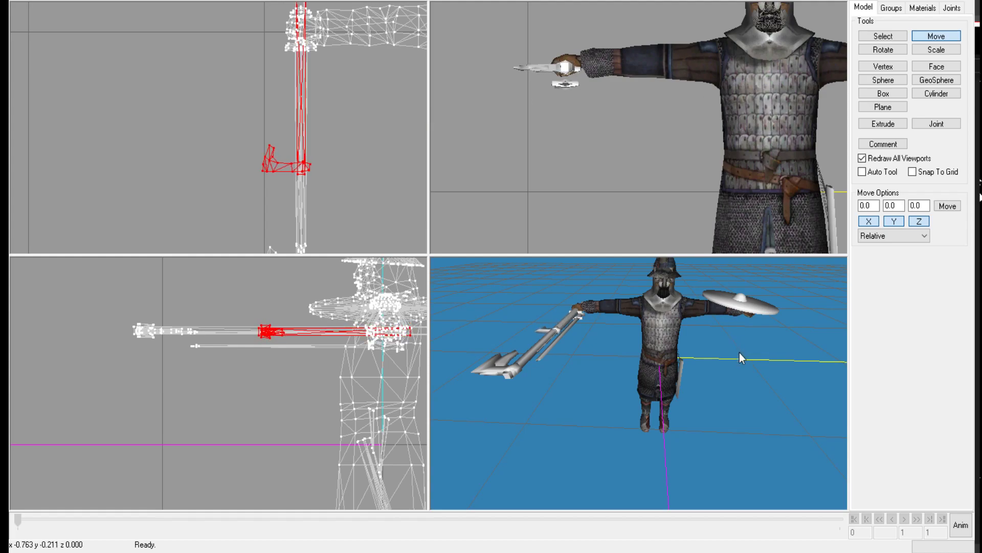
pyautogui.moveTo(751, 471); pyautogui.dragTo(805, 475)
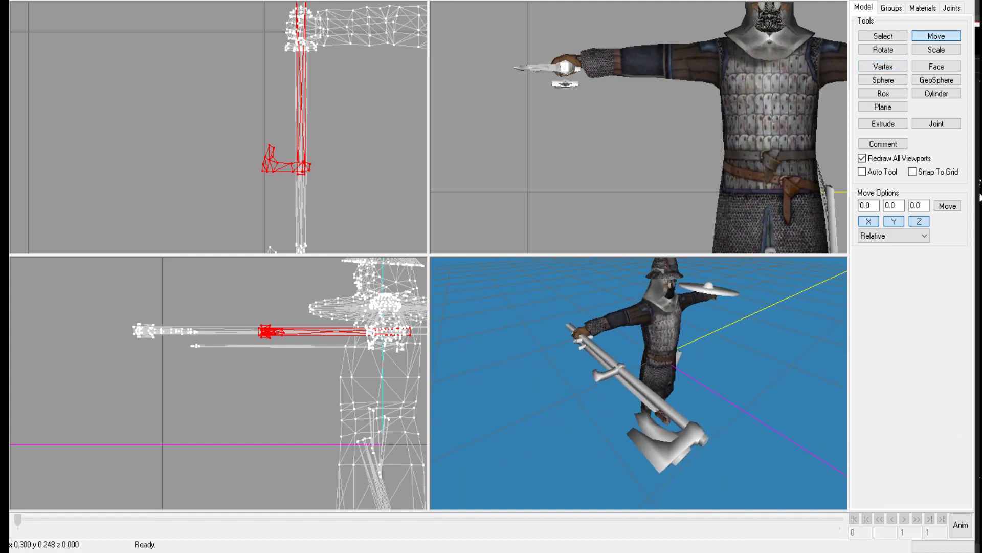
# Step: Clear the axe selection, identify the sword groups in the model, and duplicate the sword_02 group
pyautogui.click(891, 8)
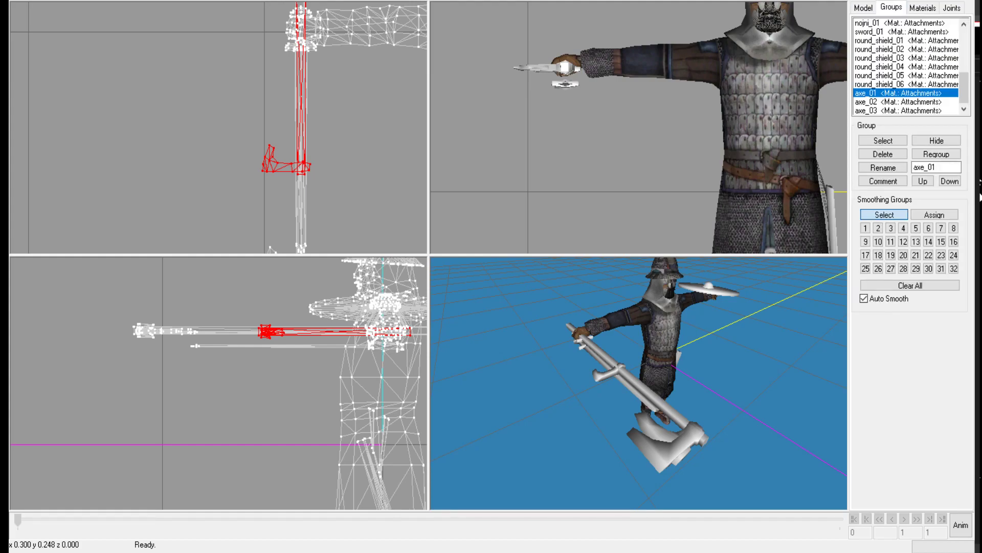
pyautogui.scroll(1, 906, 67)
pyautogui.click(890, 57)
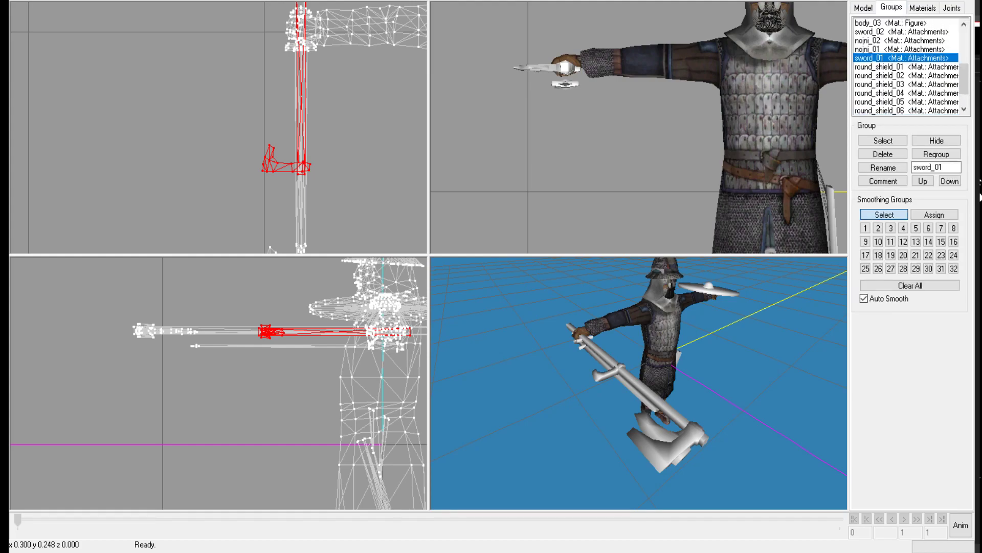
pyautogui.scroll(-1, 906, 67)
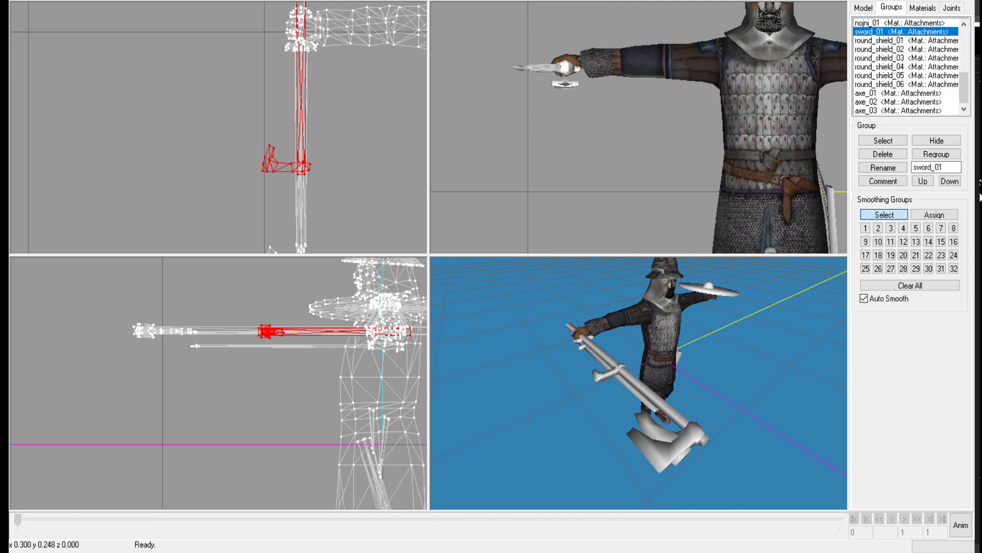
pyautogui.hotkey('ctrl', 'shift', 'a')
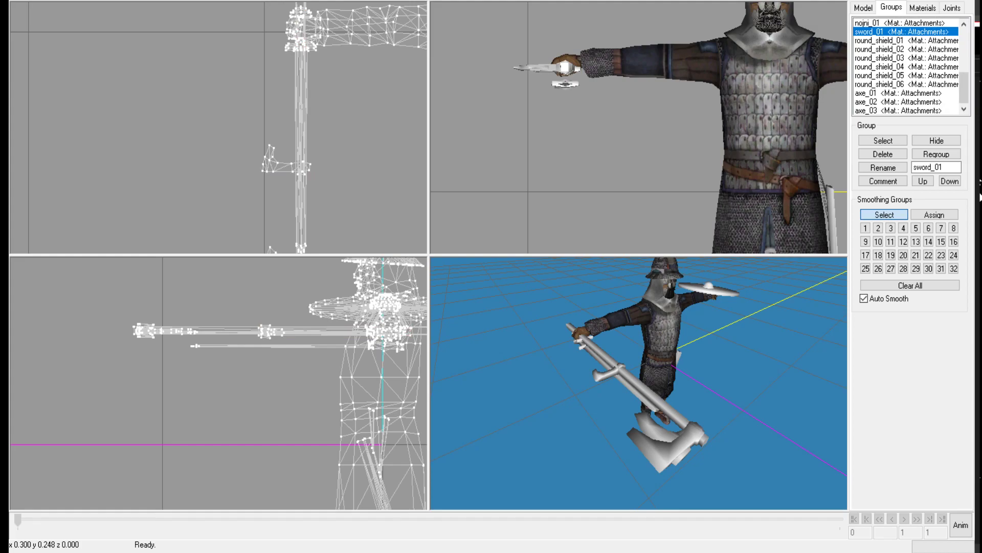
pyautogui.scroll(3, 905, 67)
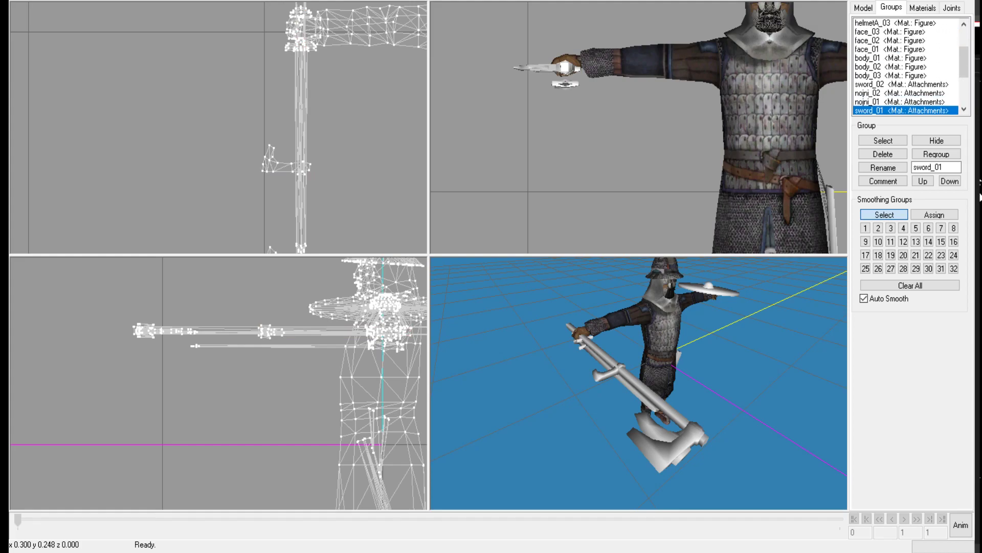
pyautogui.click(883, 141)
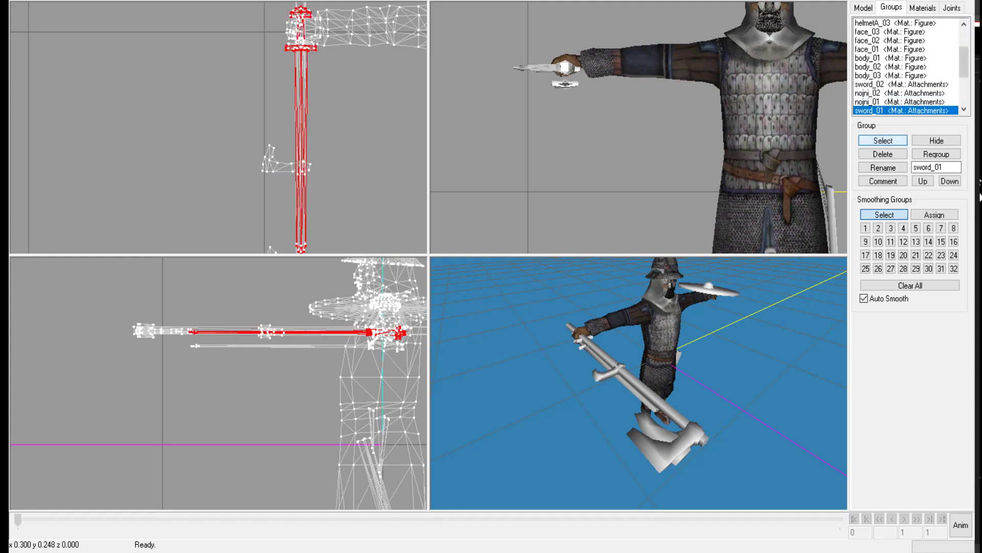
pyautogui.click(883, 141)
pyautogui.click(901, 85)
pyautogui.click(883, 141)
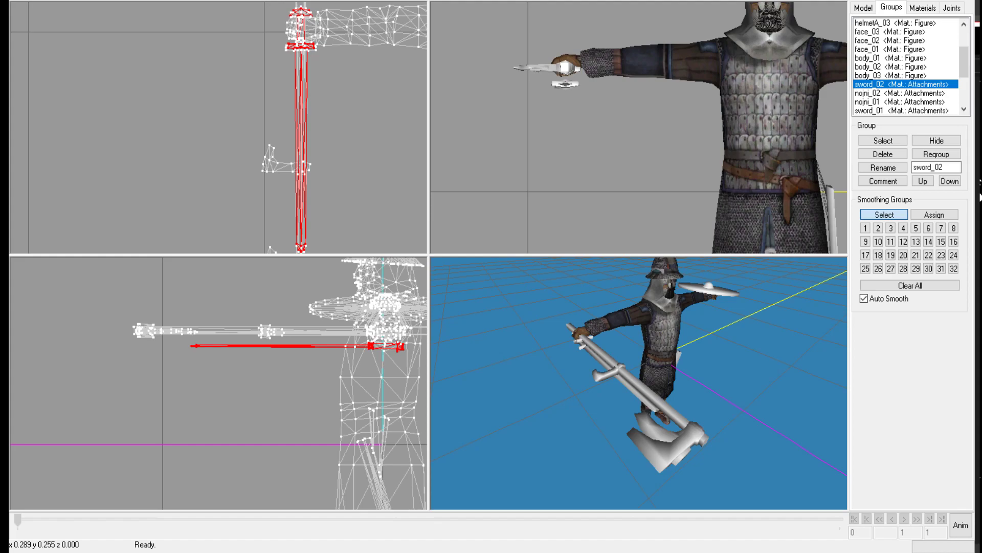
pyautogui.hotkey('ctrl', 'd')
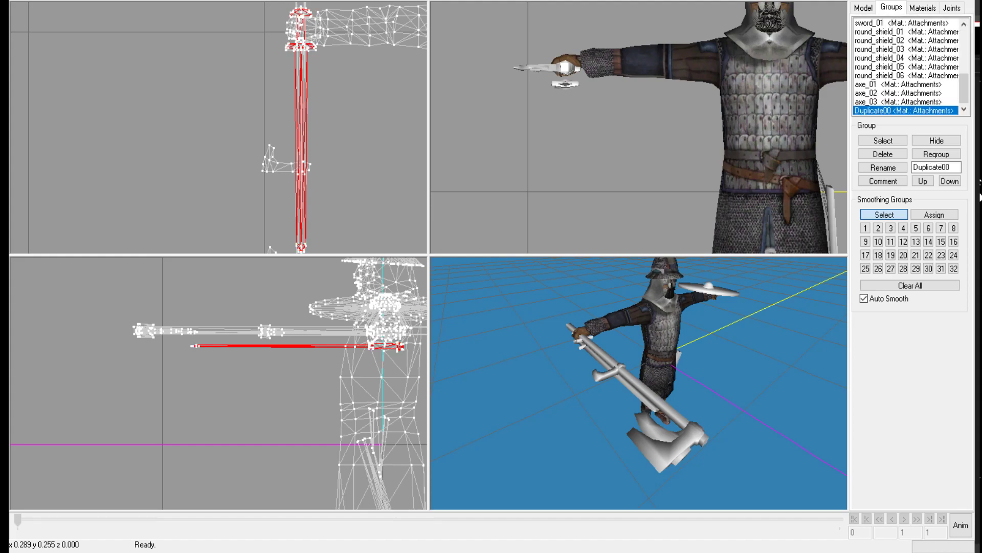
# Step: Hide all the model's groups and show only sword_02 and its duplicate
pyautogui.hotkey('ctrl', 'a')
pyautogui.press('Delete')
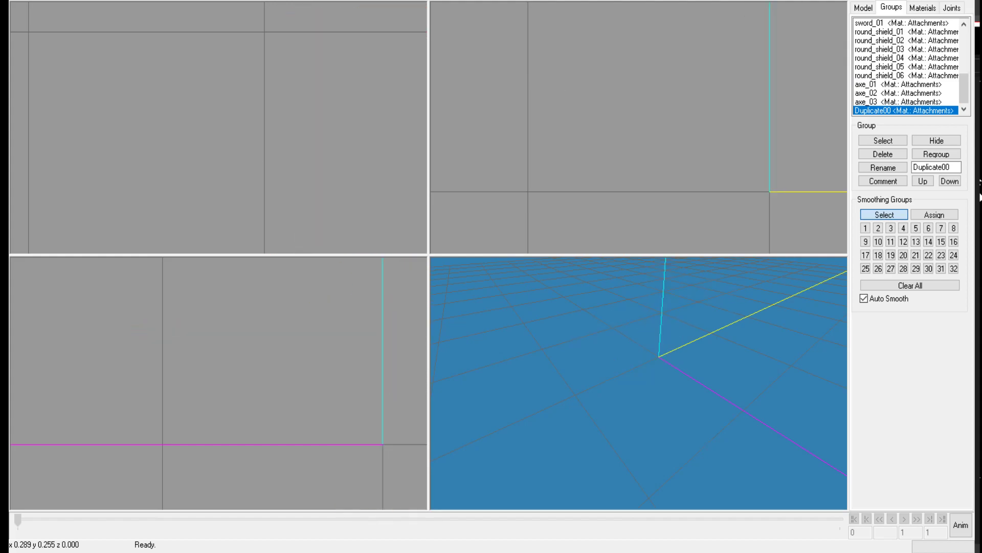
pyautogui.click(936, 140)
pyautogui.scroll(1, 906, 67)
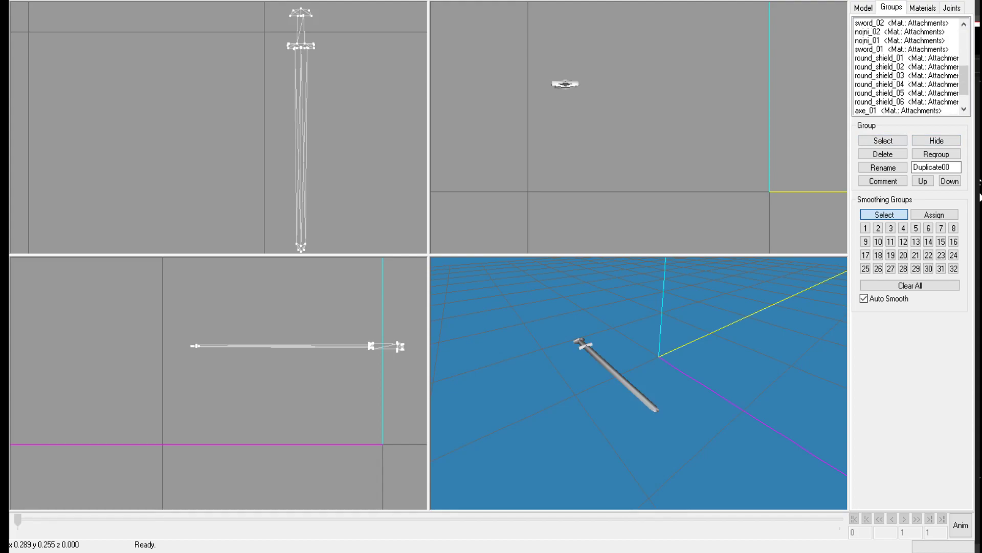
pyautogui.click(903, 23)
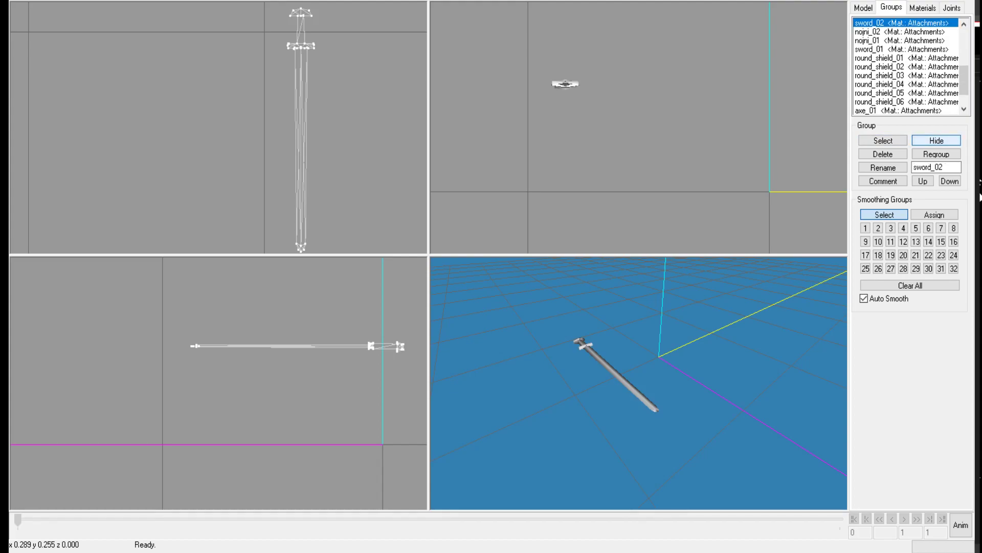
# Step: Select the duplicated sword group and move it sideways along X, clear of the original sword_02
pyautogui.scroll(-1, 905, 67)
pyautogui.click(905, 111)
pyautogui.click(883, 141)
pyautogui.click(863, 8)
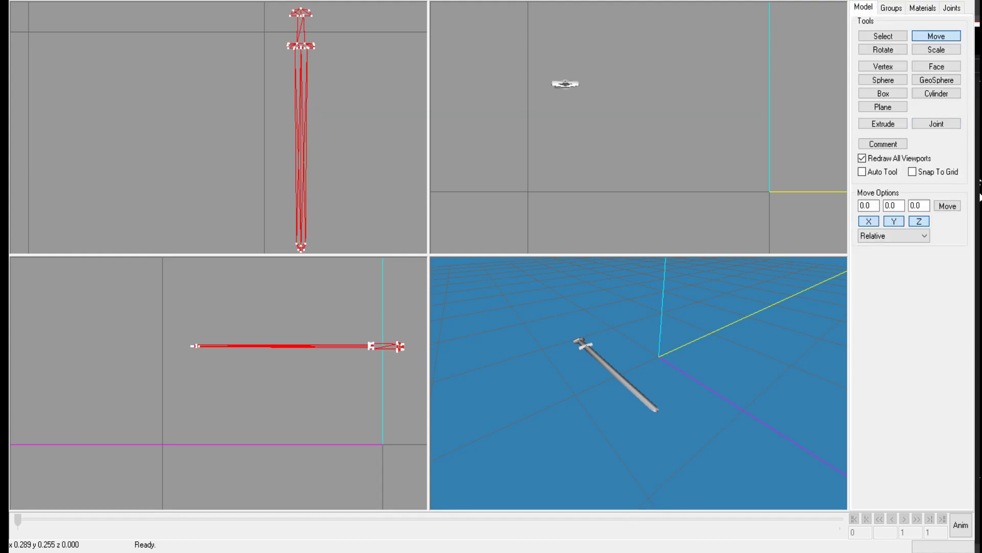
pyautogui.moveTo(373, 83); pyautogui.dragTo(326, 84)
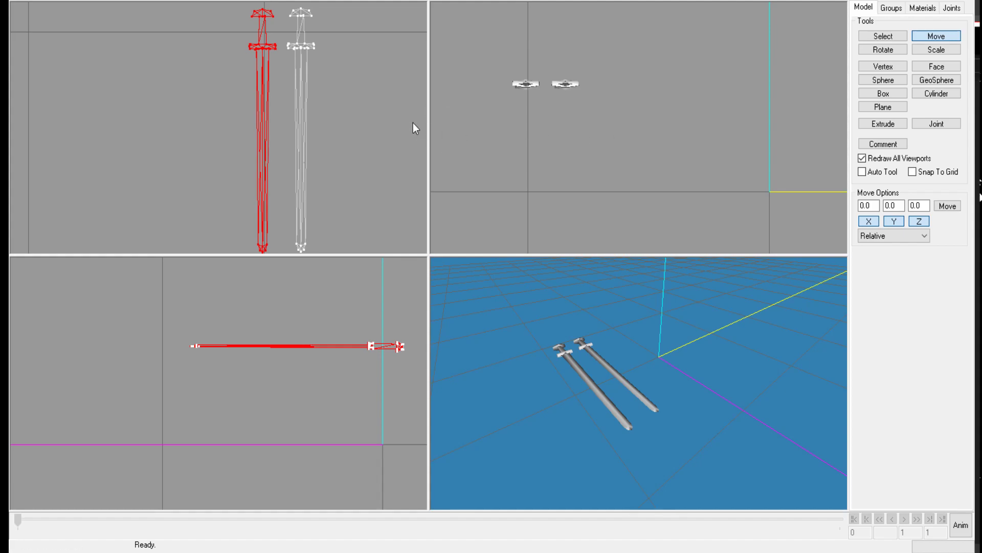
# Step: Select the vertices at both ends of the duplicated sword's crossguard and scale them twice by 1.2 along X about the center of mass
pyautogui.scroll(5, 413, 121)
pyautogui.keyDown('ctrl'); pyautogui.moveTo(424, 73); pyautogui.dragTo(405, 194); pyautogui.keyUp('ctrl')
pyautogui.scroll(5, 410, 103)
pyautogui.scroll(1, 411, 103)
pyautogui.keyDown('ctrl'); pyautogui.moveTo(448, 101); pyautogui.dragTo(428, 188); pyautogui.keyUp('ctrl')
pyautogui.scroll(4, 428, 183)
pyautogui.keyDown('ctrl'); pyautogui.moveTo(419, 111); pyautogui.dragTo(356, 160); pyautogui.keyUp('ctrl')
pyautogui.click(888, 37)
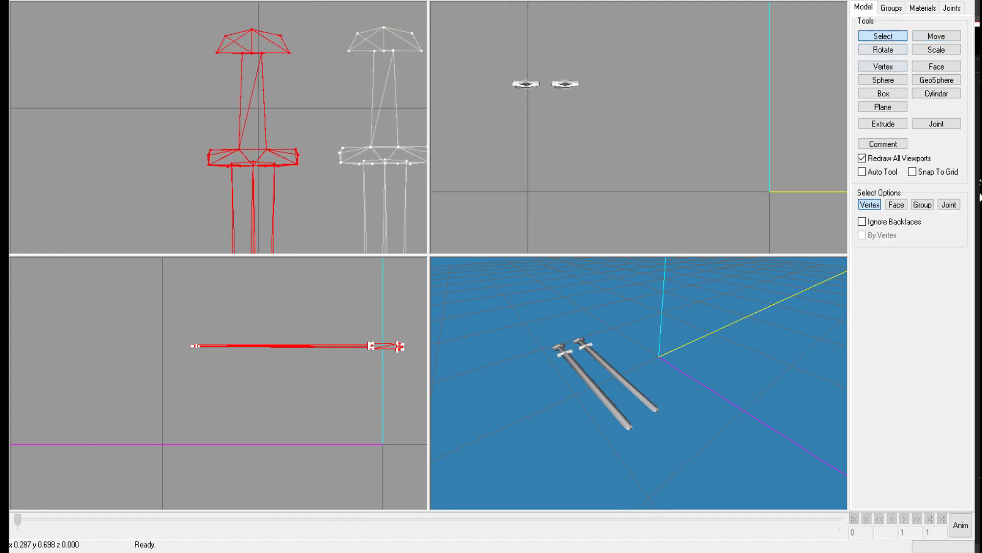
pyautogui.moveTo(183, 128); pyautogui.dragTo(214, 183)
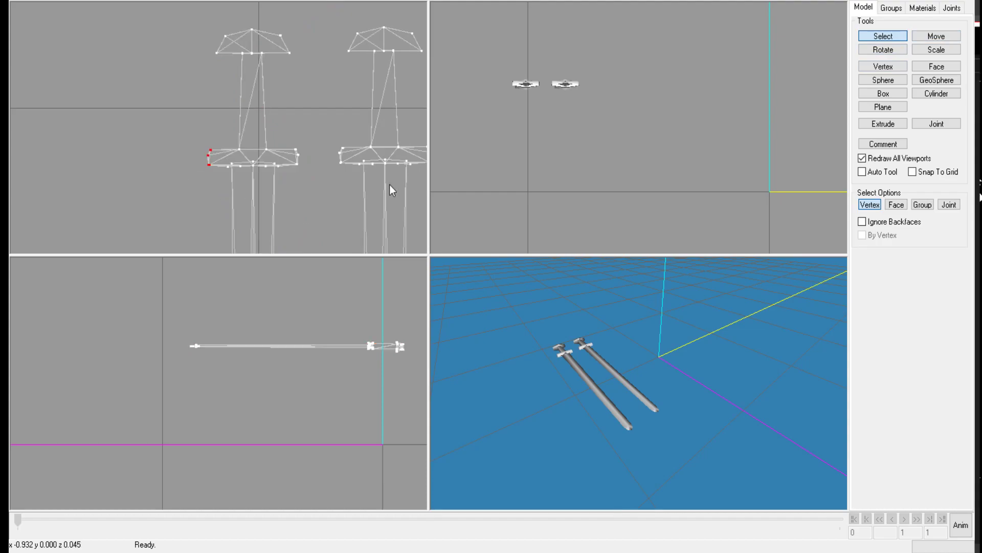
pyautogui.keyDown('shift'); pyautogui.moveTo(282, 127); pyautogui.dragTo(311, 188); pyautogui.keyUp('shift')
pyautogui.scroll(1, 309, 225)
pyautogui.scroll(2, 310, 222)
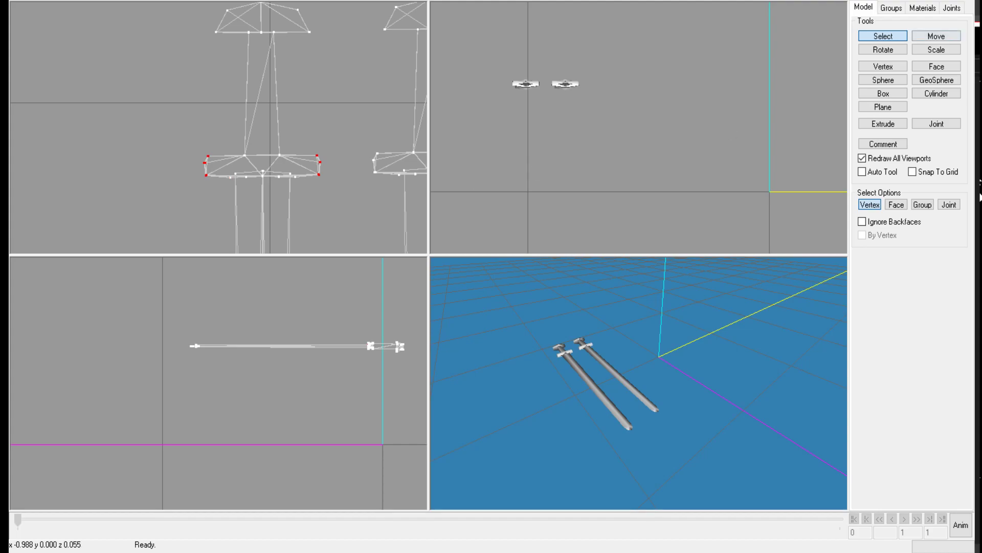
pyautogui.hotkey('ctrl', 'e')
pyautogui.click(871, 246)
pyautogui.press('BackSpace')
pyautogui.press('BackSpace')
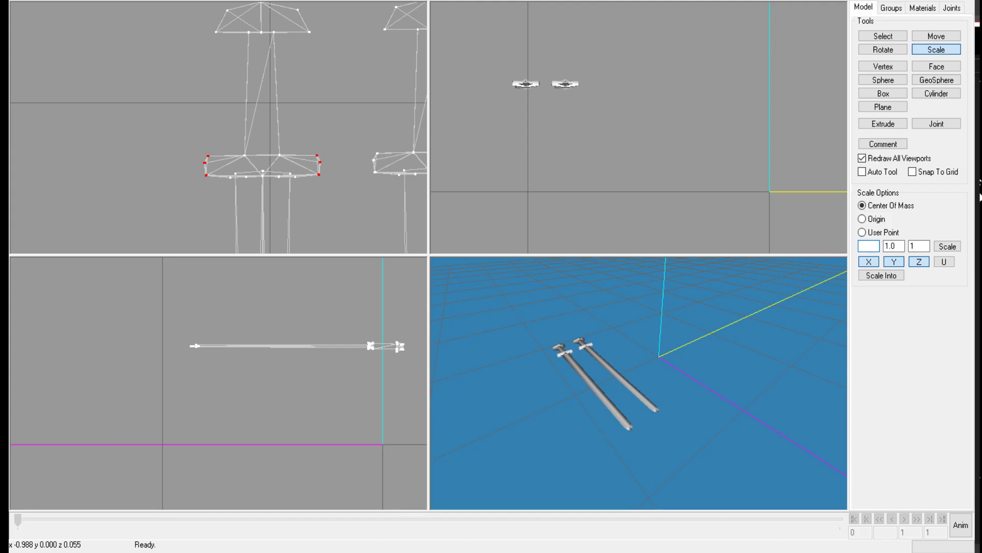
pyautogui.press('Return')
pyautogui.press('Return')
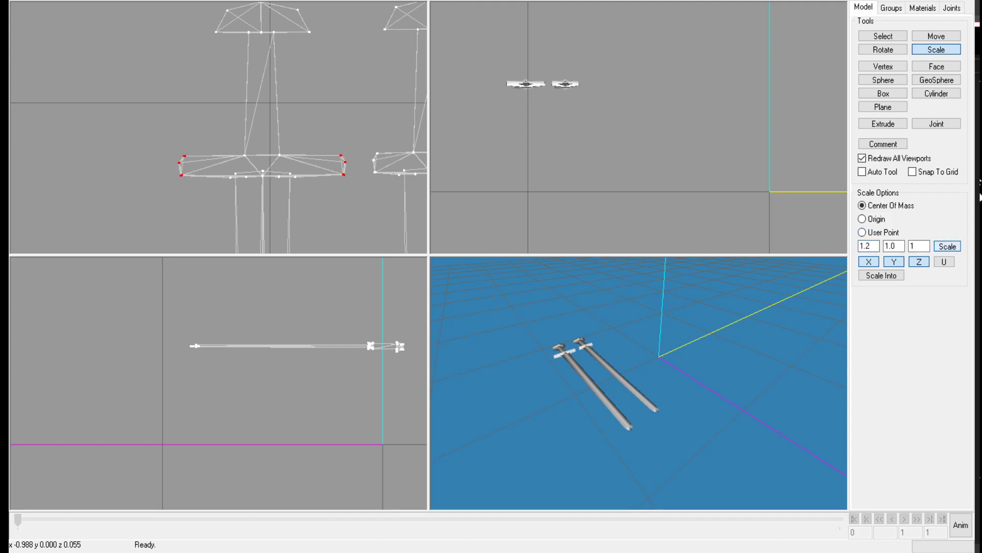
# Step: Scale the selected crossguard end vertices by 0.8 along Z, with X and Y factors at 1, about the center of mass
pyautogui.click(895, 247)
pyautogui.moveTo(873, 246); pyautogui.dragTo(859, 247)
pyautogui.write('1')
pyautogui.write('.2')
pyautogui.write('8')
pyautogui.click(948, 246)
pyautogui.moveTo(831, 312); pyautogui.dragTo(808, 397)
pyautogui.scroll(2, 809, 396)
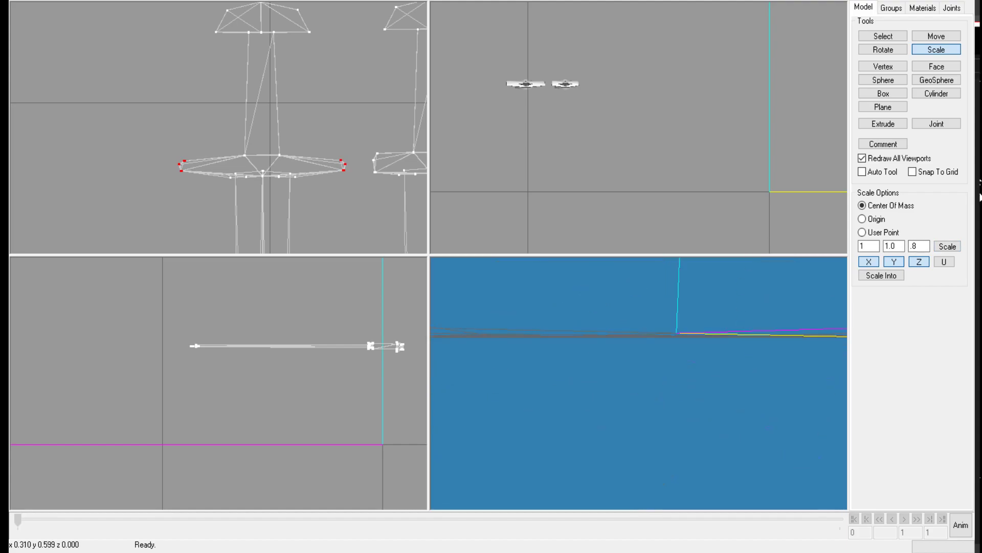
# Step: Select the vertices at the base of the duplicated sword's blade and scale them by 1.5 along X about the center of mass
pyautogui.click(884, 37)
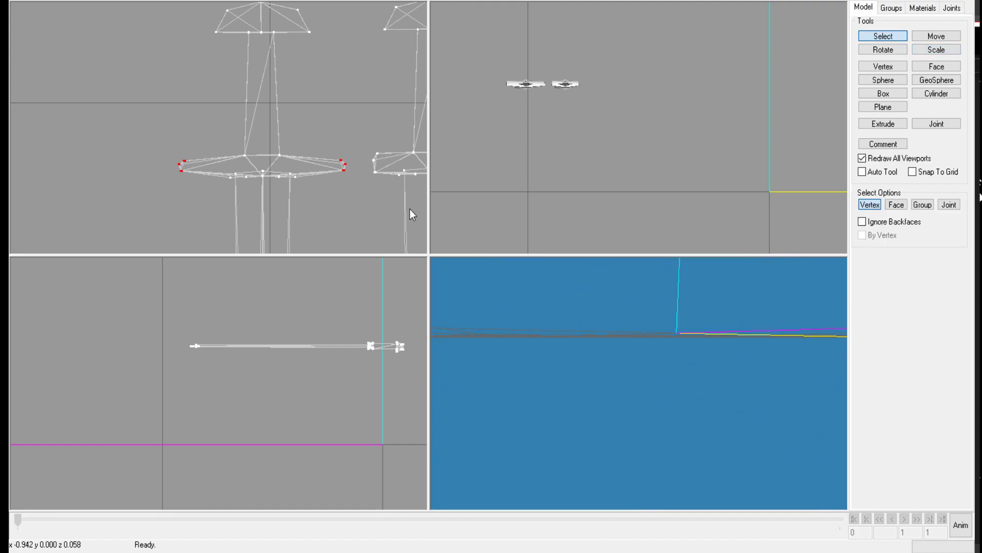
pyautogui.moveTo(290, 199); pyautogui.dragTo(370, 149)
pyautogui.keyDown('ctrl'); pyautogui.moveTo(389, 201); pyautogui.dragTo(397, 150); pyautogui.keyUp('ctrl')
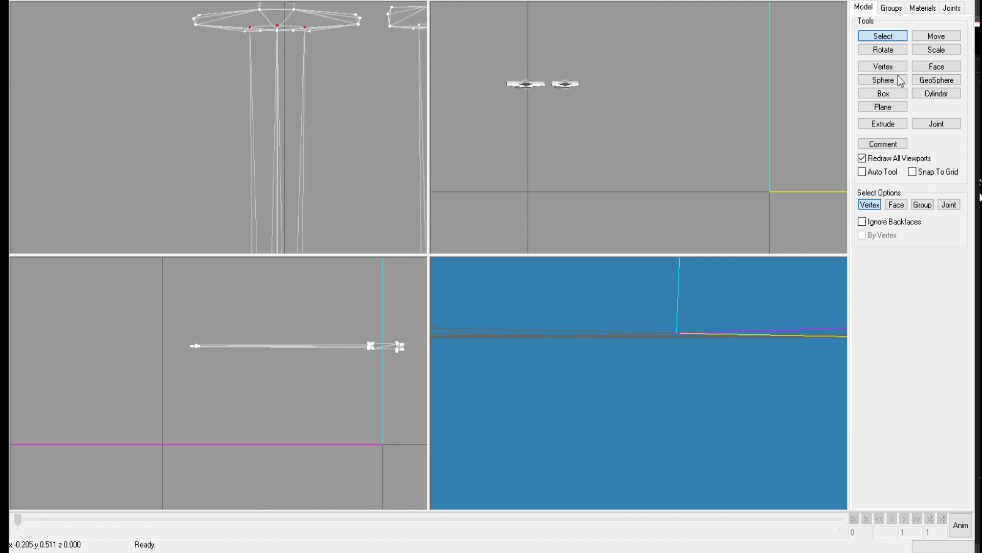
pyautogui.click(936, 50)
pyautogui.moveTo(923, 246); pyautogui.dragTo(845, 230)
pyautogui.write('1')
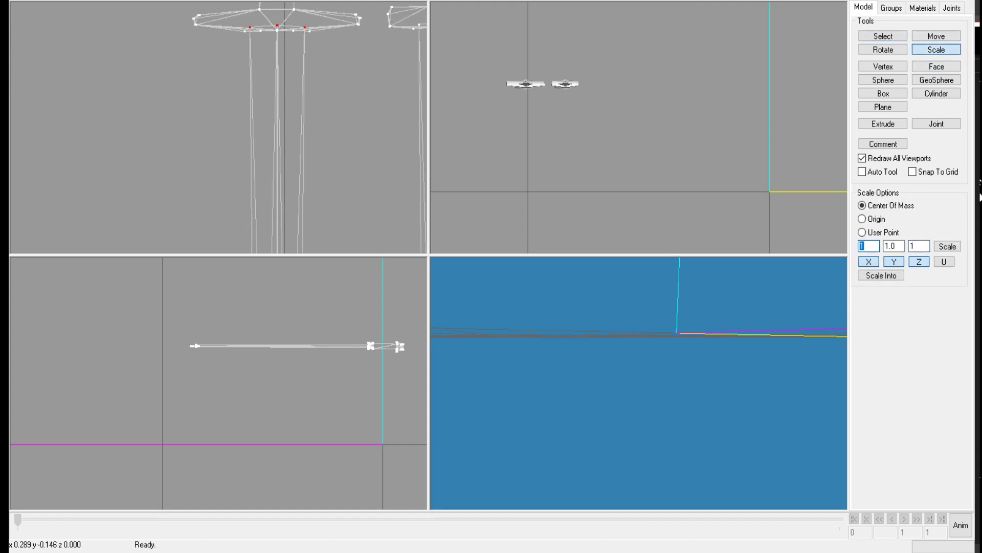
pyautogui.write('1.5')
pyautogui.click(947, 247)
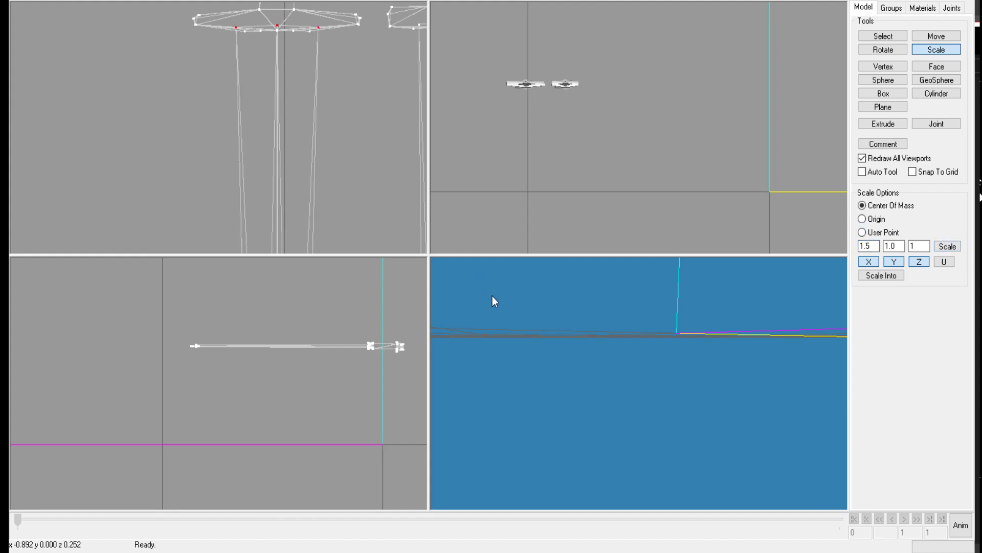
pyautogui.moveTo(782, 436); pyautogui.dragTo(742, 491)
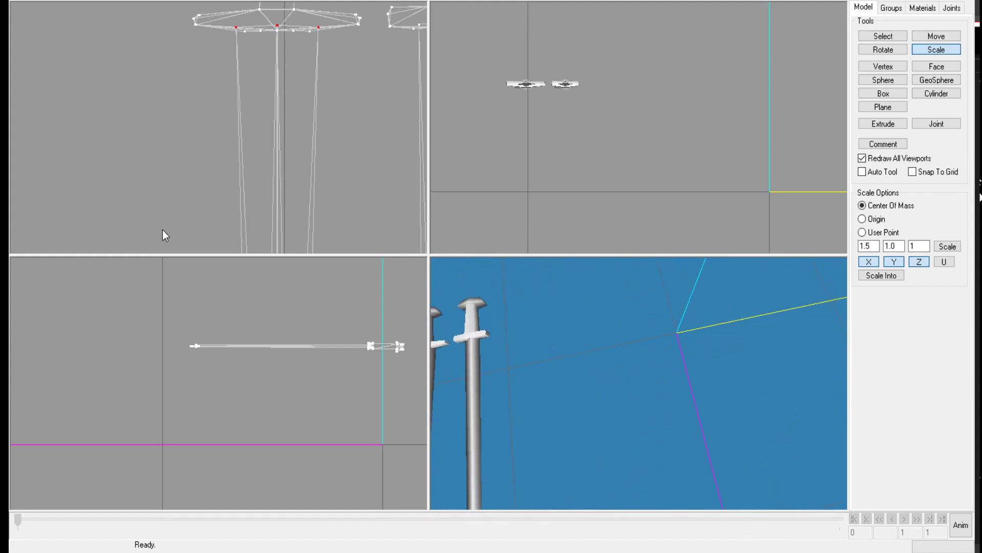
# Step: Select all vertices at the tip of the duplicated sword's blade and scale them by 1.5 along X
pyautogui.keyDown('ctrl'); pyautogui.moveTo(433, 243); pyautogui.dragTo(459, 162); pyautogui.keyUp('ctrl')
pyautogui.click(883, 36)
pyautogui.moveTo(369, 195); pyautogui.dragTo(414, 210)
pyautogui.moveTo(331, 129); pyautogui.dragTo(421, 231)
pyautogui.click(937, 50)
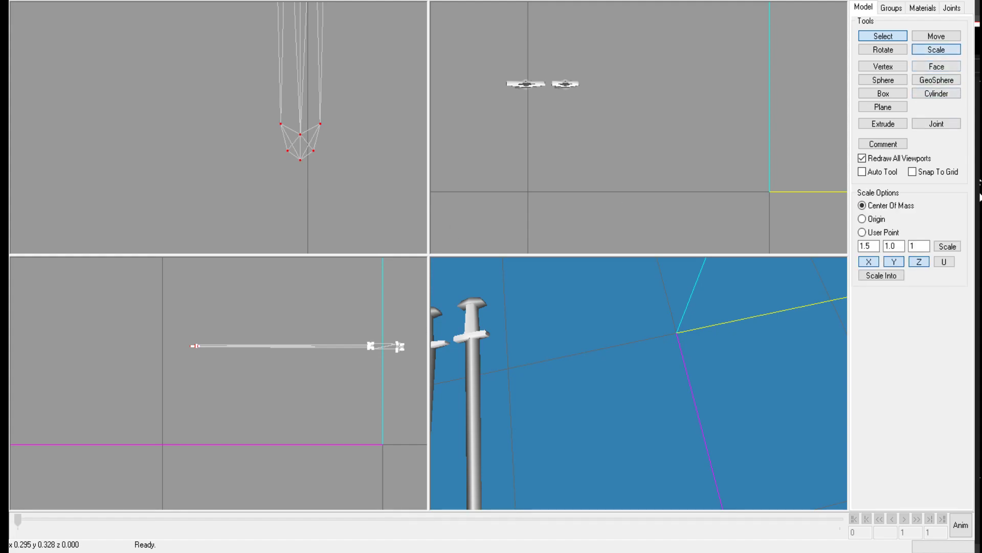
pyautogui.click(947, 247)
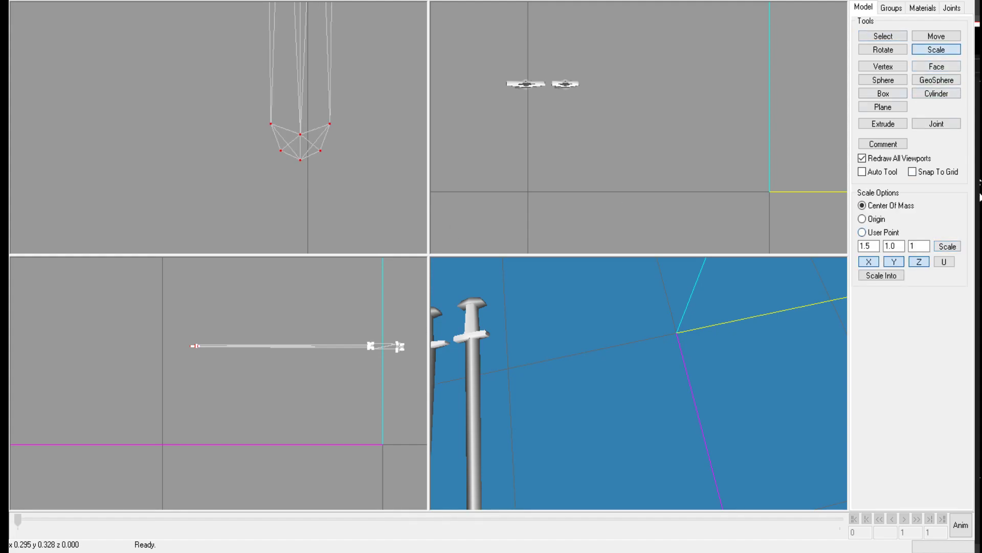
pyautogui.keyDown('shift'); pyautogui.moveTo(706, 420); pyautogui.dragTo(842, 504); pyautogui.keyUp('shift')
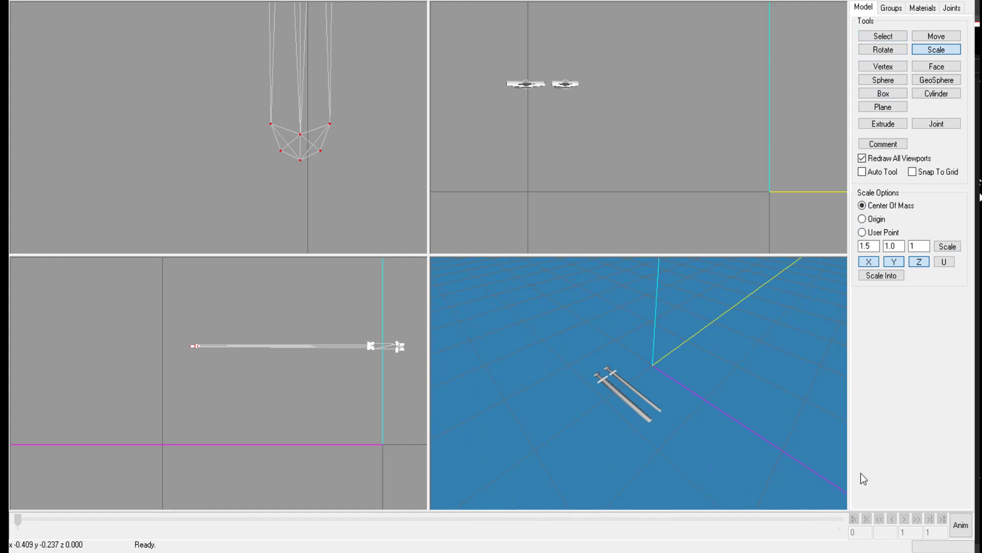
# Step: Select the outermost vertices of the duplicated blade's tip, move them outward to lengthen it, and undo the last excess move
pyautogui.click(883, 37)
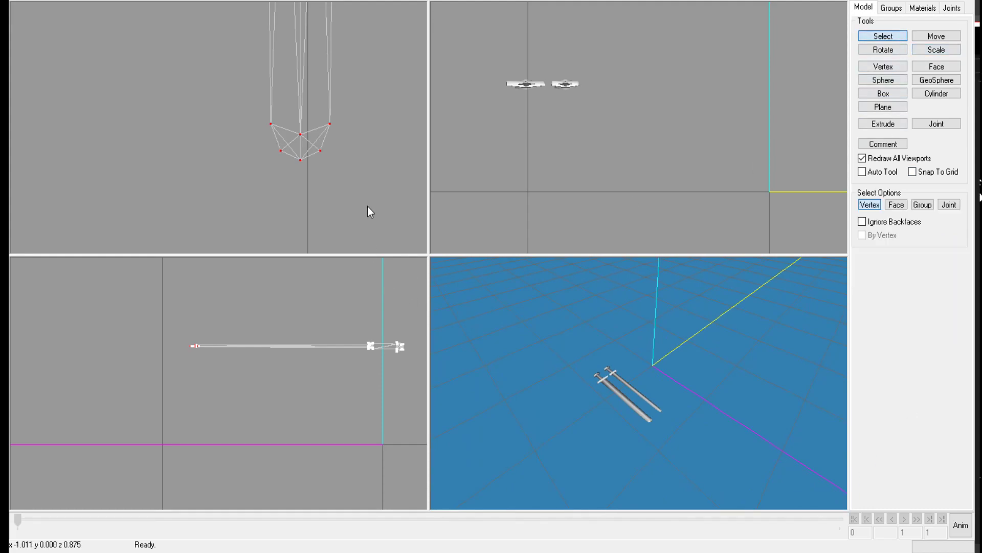
pyautogui.moveTo(258, 140); pyautogui.dragTo(384, 270)
pyautogui.click(937, 36)
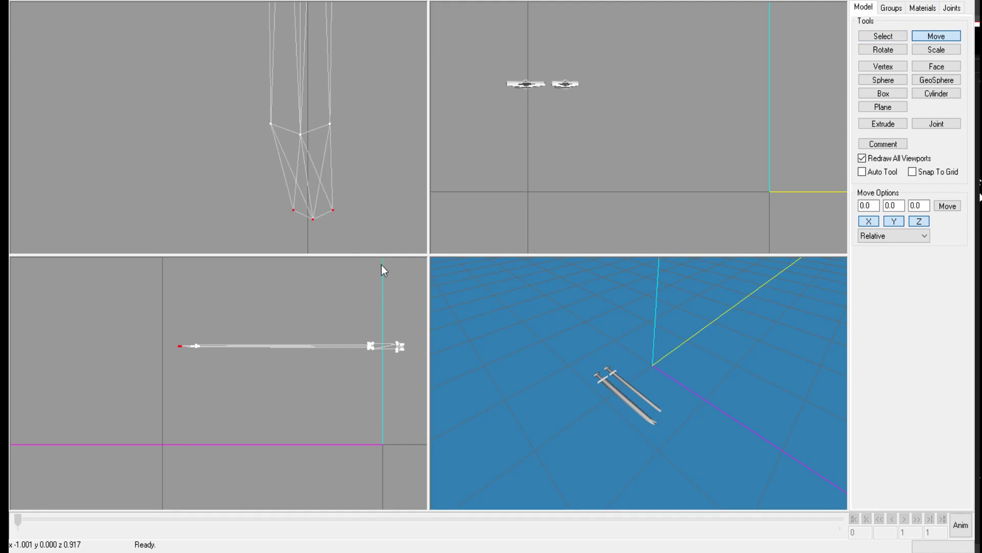
pyautogui.hotkey('ctrl', 'z')
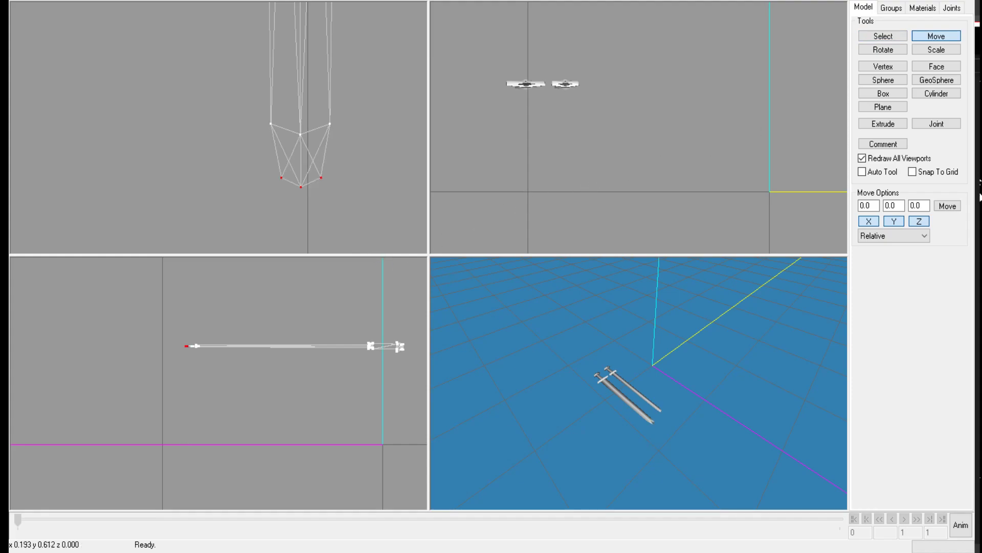
# Step: Select only the end point vertex of the duplicated blade and move it further outward to form a sharp point
pyautogui.click(883, 36)
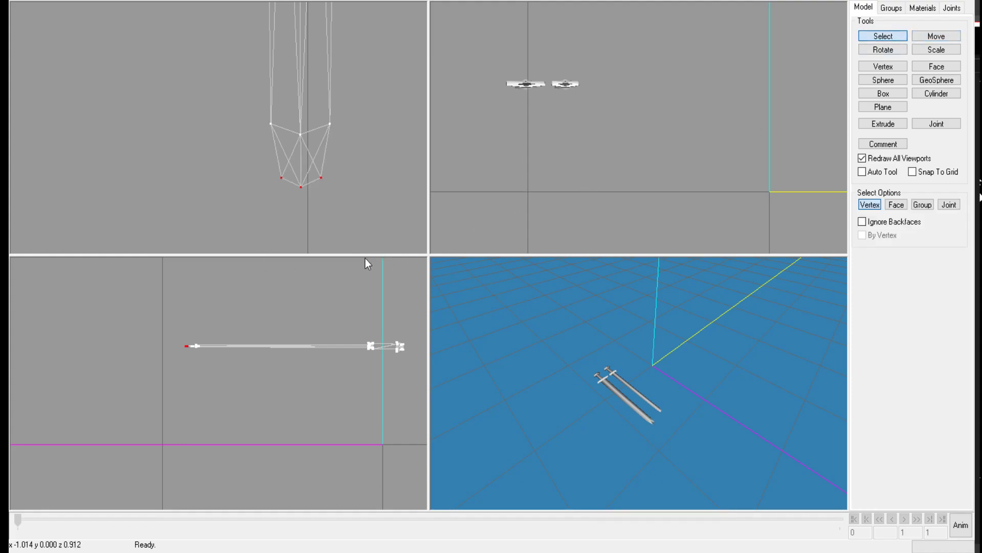
pyautogui.moveTo(297, 178); pyautogui.dragTo(307, 198)
pyautogui.press('F2')
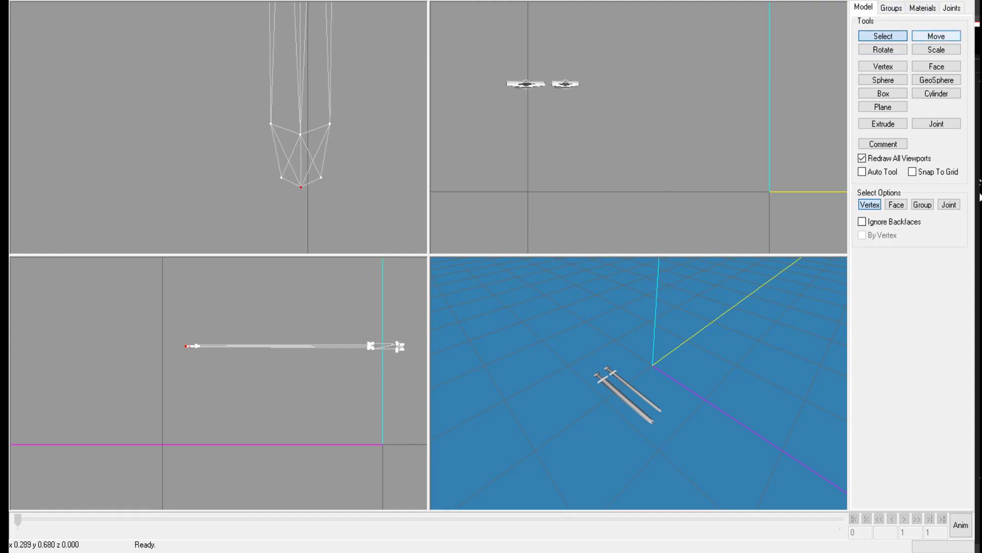
pyautogui.moveTo(389, 266); pyautogui.dragTo(387, 303)
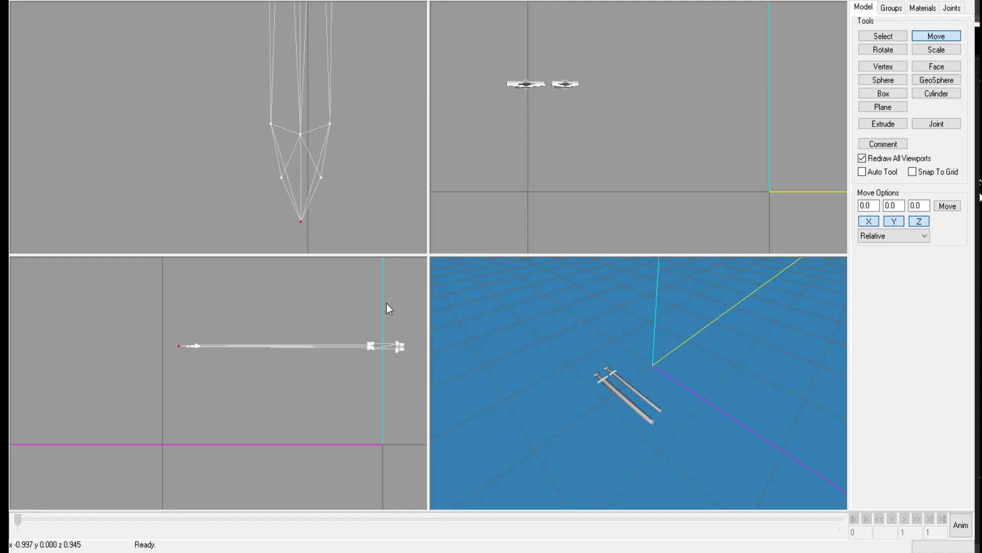
pyautogui.moveTo(655, 402); pyautogui.dragTo(918, 541)
pyautogui.scroll(-4, 397, 183)
pyautogui.scroll(-5, 407, 138)
pyautogui.keyDown('ctrl'); pyautogui.moveTo(421, 161); pyautogui.dragTo(434, 195); pyautogui.keyUp('ctrl')
# Step: Select all the tip vertices of the duplicated blade and scale them three times by 0.9 along X about the center of mass
pyautogui.click(881, 37)
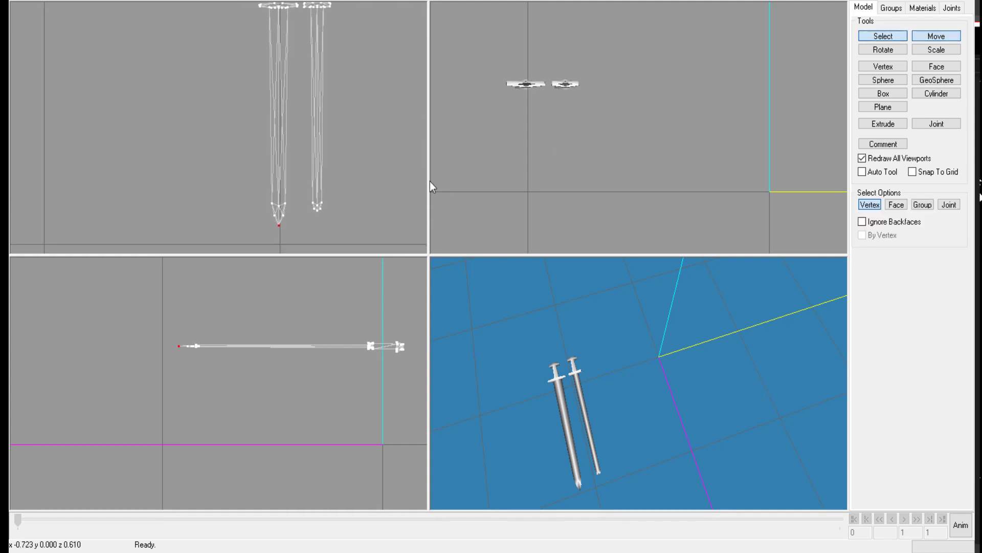
pyautogui.moveTo(223, 177); pyautogui.dragTo(300, 228)
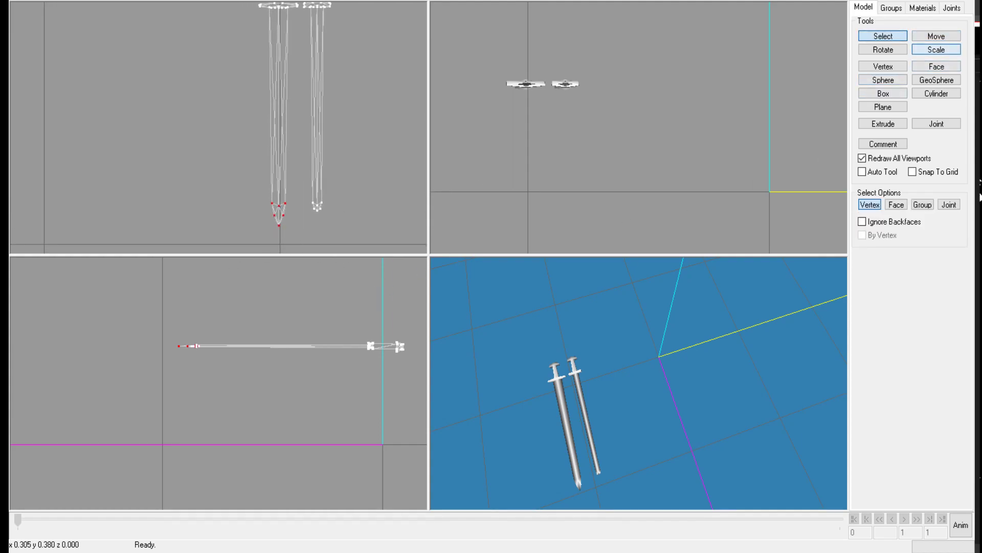
pyautogui.click(936, 50)
pyautogui.click(872, 247)
pyautogui.press('BackSpace')
pyautogui.press('BackSpace')
pyautogui.press('BackSpace')
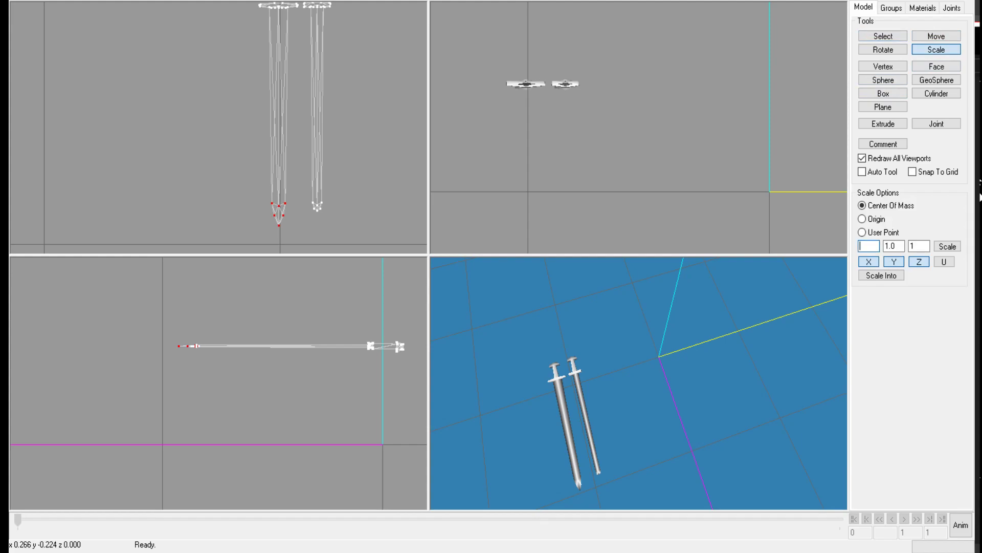
pyautogui.write('.9')
pyautogui.click(947, 246)
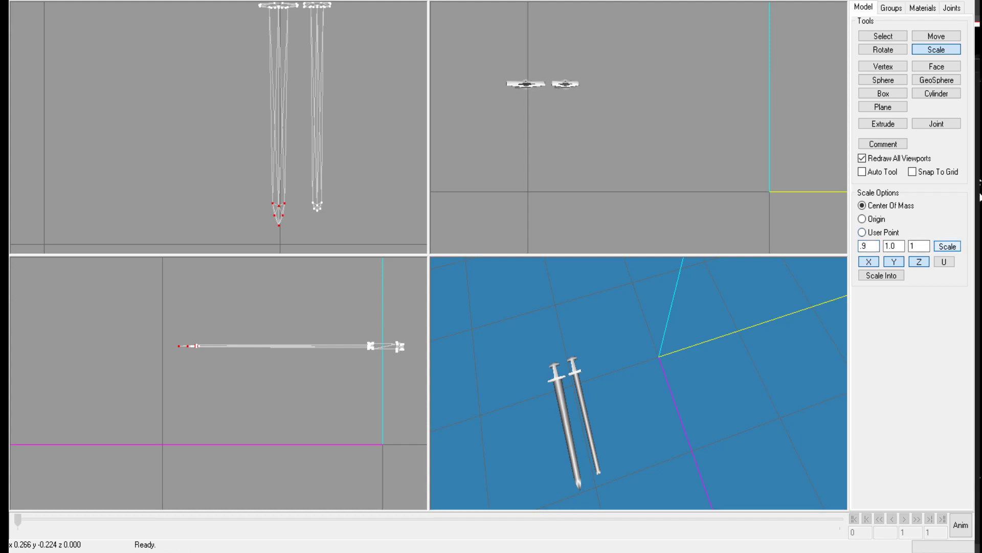
pyautogui.click(947, 246)
pyautogui.click(947, 246)
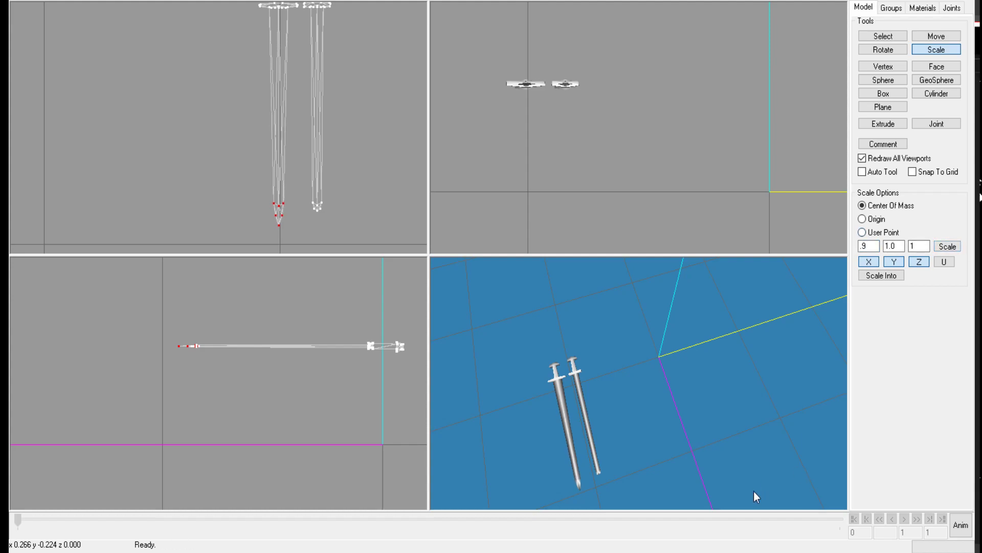
pyautogui.moveTo(379, 164); pyautogui.dragTo(345, 243, button='right')
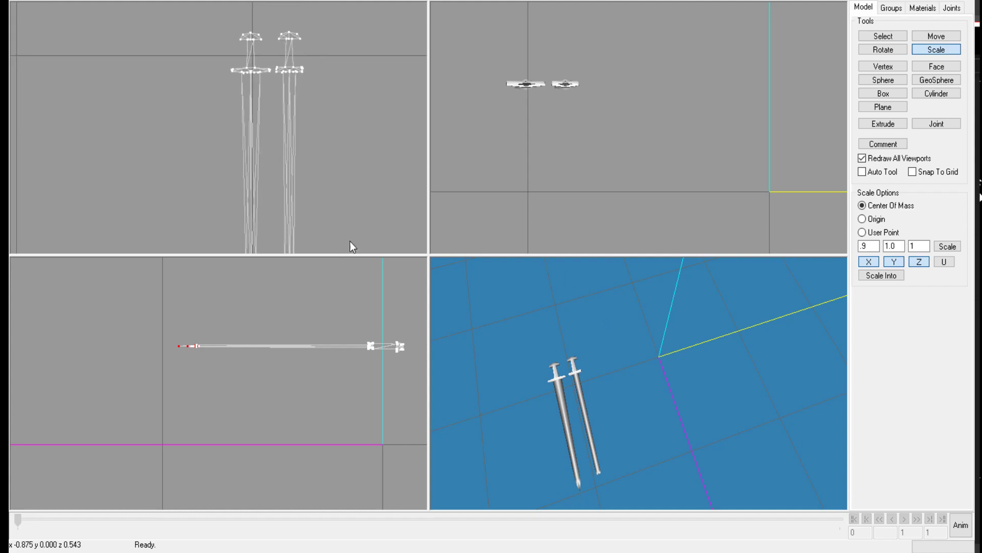
# Step: Select the Duplicate00 group and examine the reshaped sword beside the original from several angles
pyautogui.click(892, 7)
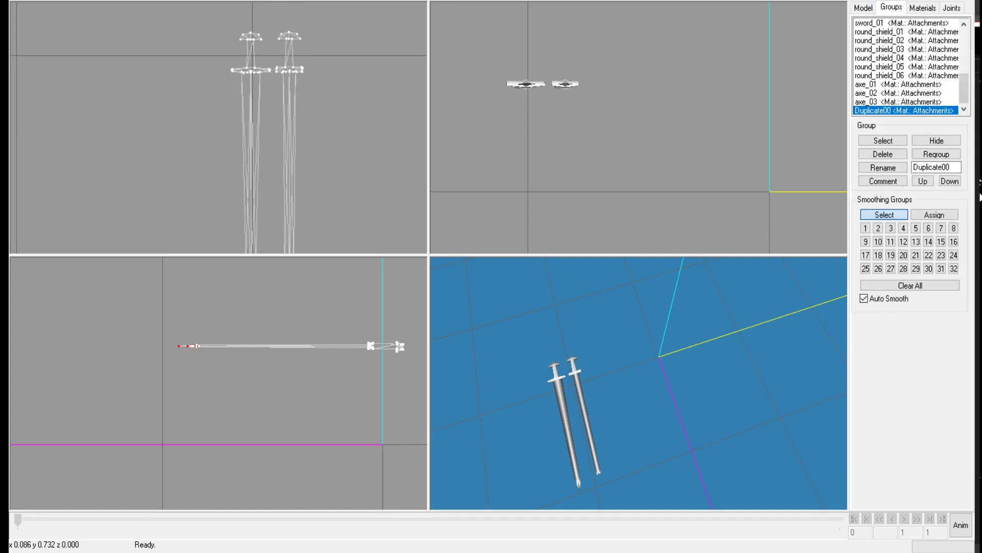
pyautogui.click(883, 140)
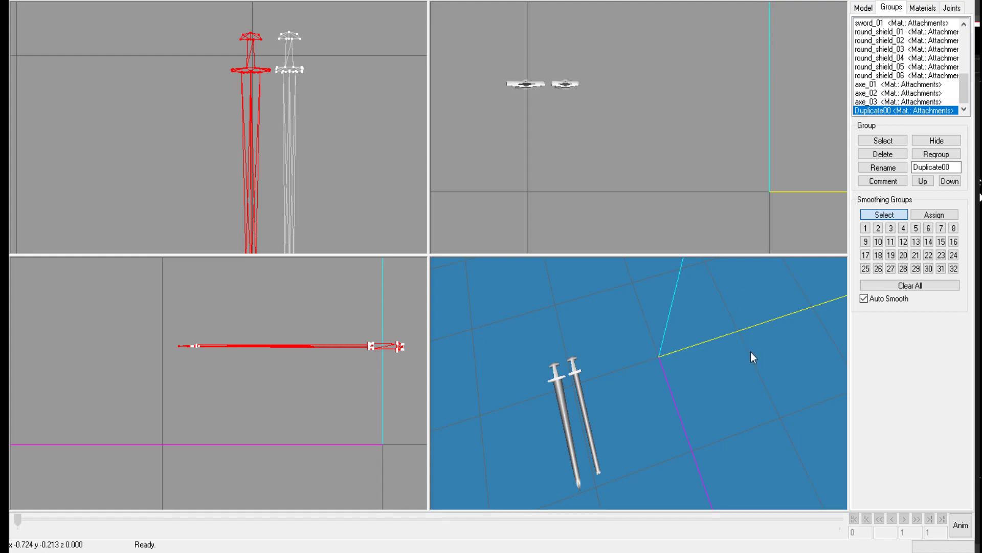
pyautogui.scroll(1, 689, 451)
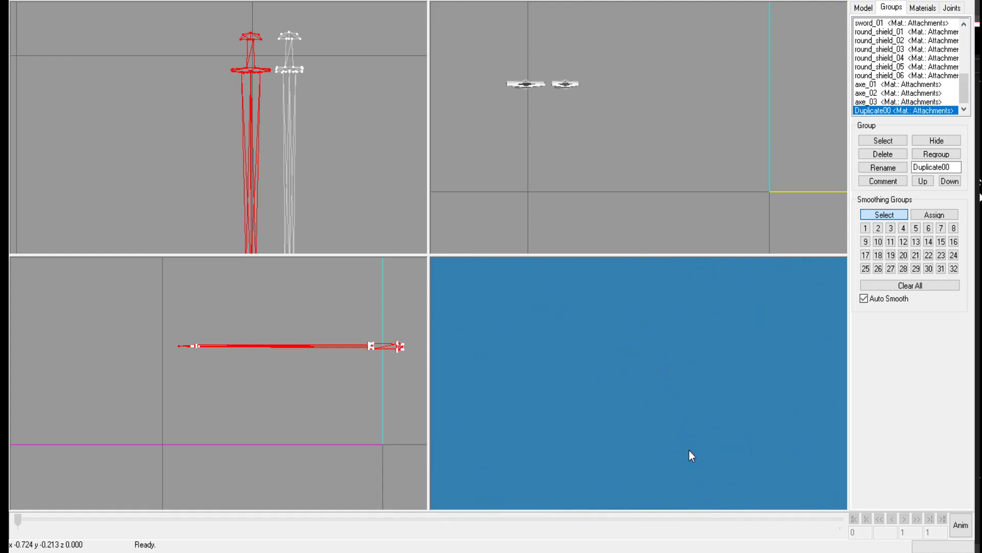
pyautogui.scroll(-2, 709, 428)
pyautogui.scroll(1, 711, 423)
pyautogui.moveTo(683, 441); pyautogui.dragTo(851, 486)
pyautogui.scroll(-2, 766, 422)
pyautogui.scroll(1, 770, 435)
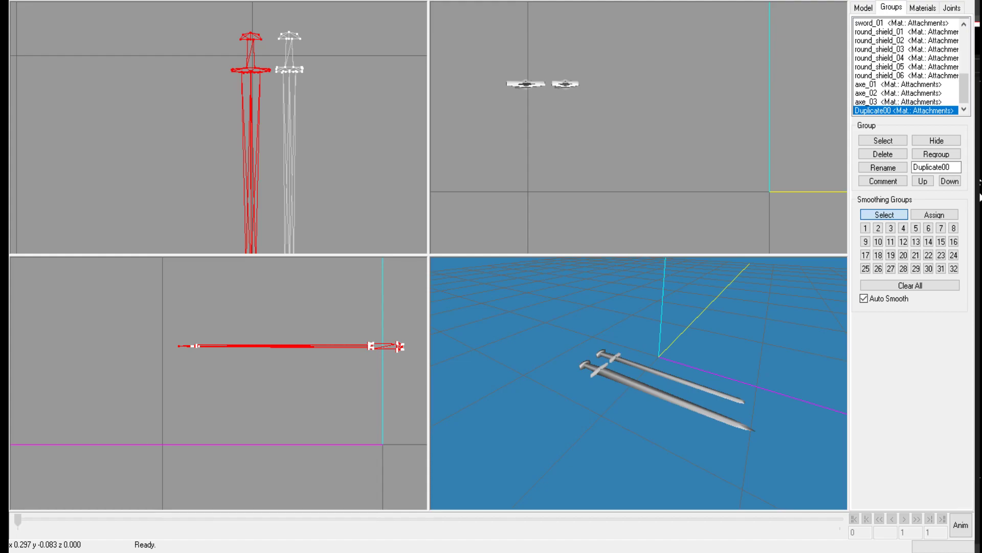
pyautogui.scroll(-3, 840, 425)
pyautogui.scroll(3, 840, 425)
pyautogui.scroll(-3, 840, 425)
pyautogui.scroll(3, 840, 428)
pyautogui.moveTo(840, 428); pyautogui.dragTo(909, 460)
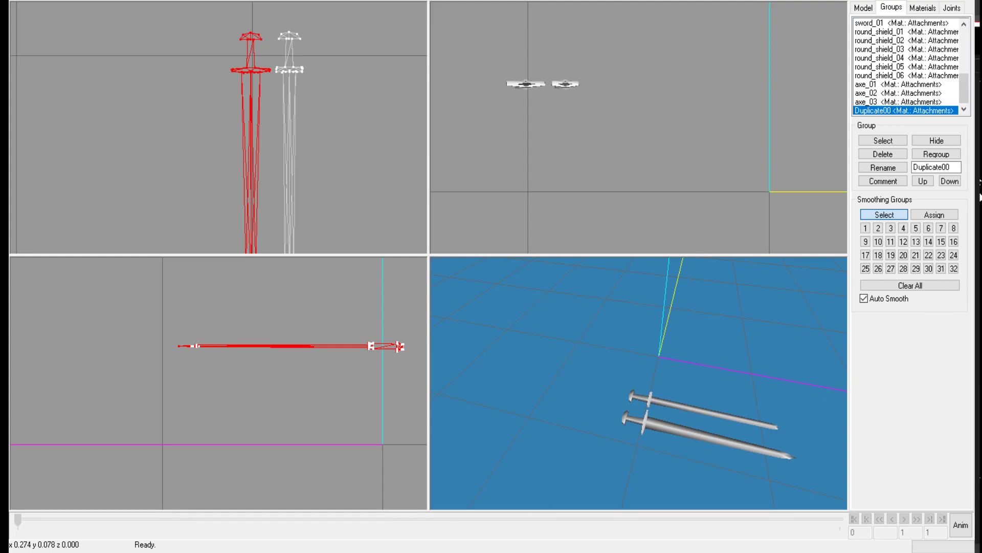
# Step: Unhide all the model's groups and move the selected duplicate sword sideways along X until it lines up with the original sword_02
pyautogui.hotkey('ctrl', 'shift', 'h')
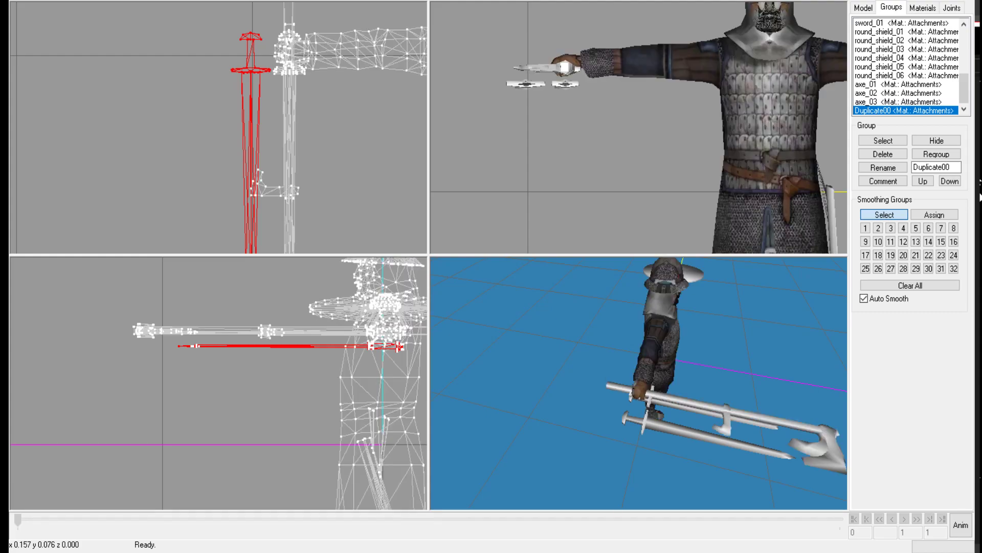
pyautogui.moveTo(847, 455); pyautogui.dragTo(816, 486)
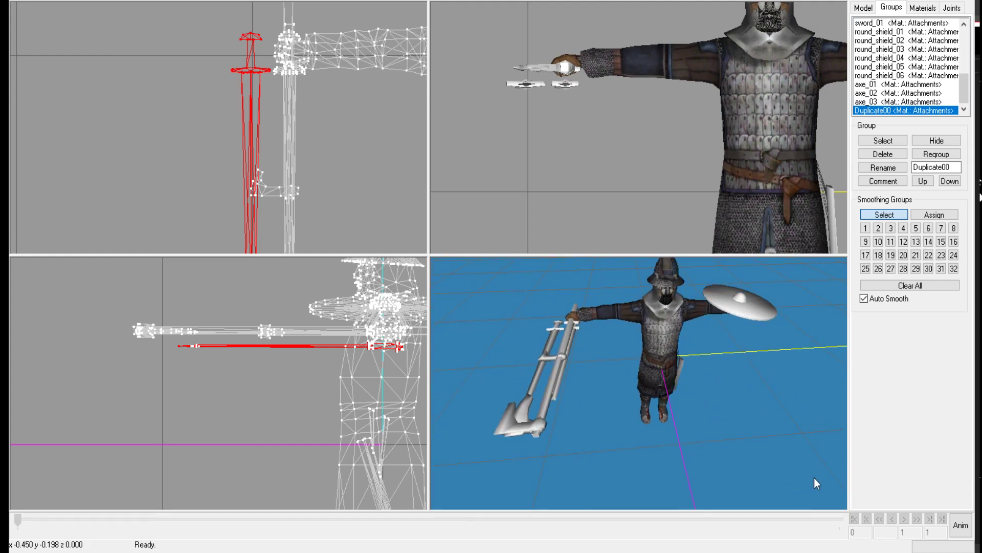
pyautogui.click(863, 8)
pyautogui.click(936, 36)
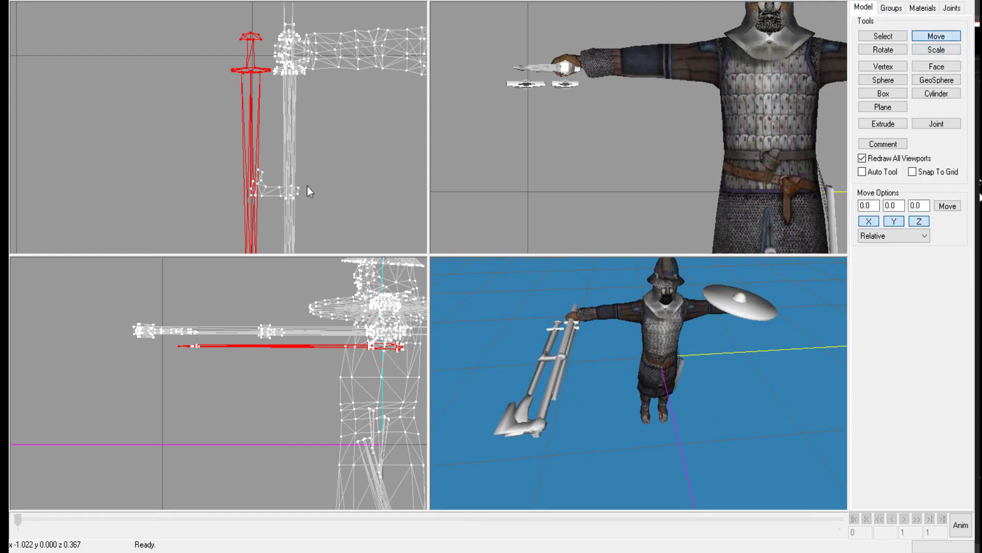
pyautogui.scroll(5, 323, 167)
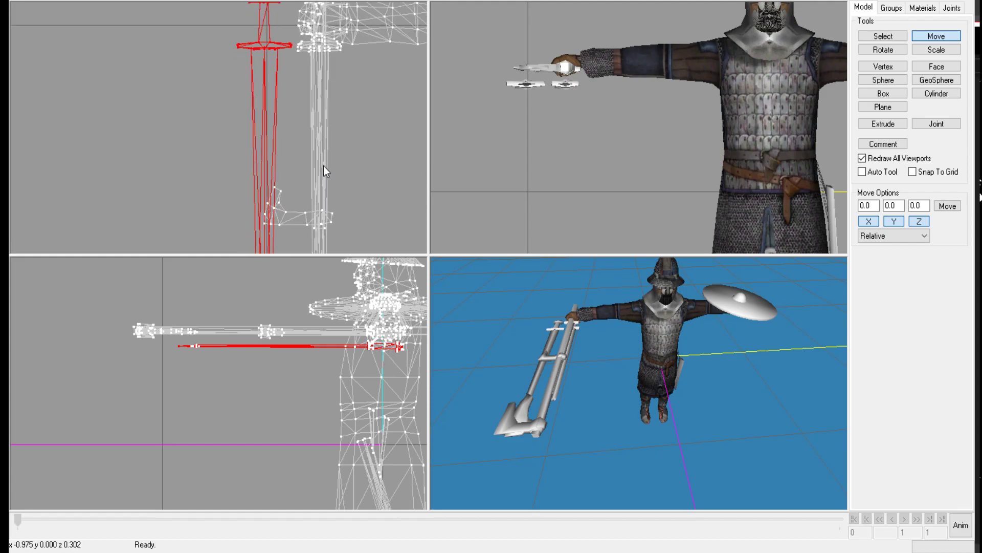
pyautogui.moveTo(306, 154); pyautogui.dragTo(402, 155)
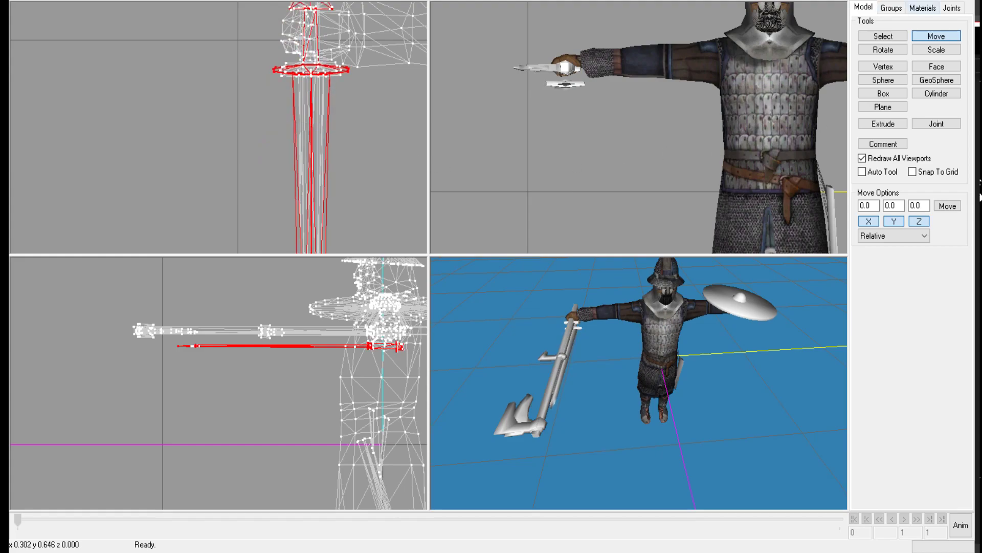
# Step: Add the sword_02 group to the selection and move both swords up along Y into the figure's hand
pyautogui.click(891, 8)
pyautogui.scroll(6, 907, 67)
pyautogui.scroll(-1, 907, 66)
pyautogui.scroll(-2, 906, 67)
pyautogui.click(902, 84)
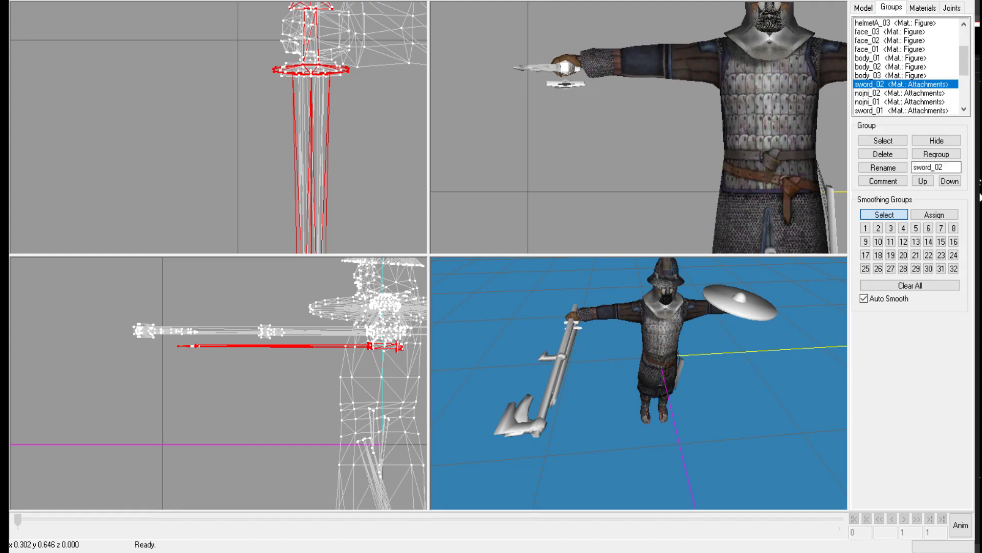
pyautogui.click(883, 140)
pyautogui.moveTo(705, 109); pyautogui.dragTo(704, 90)
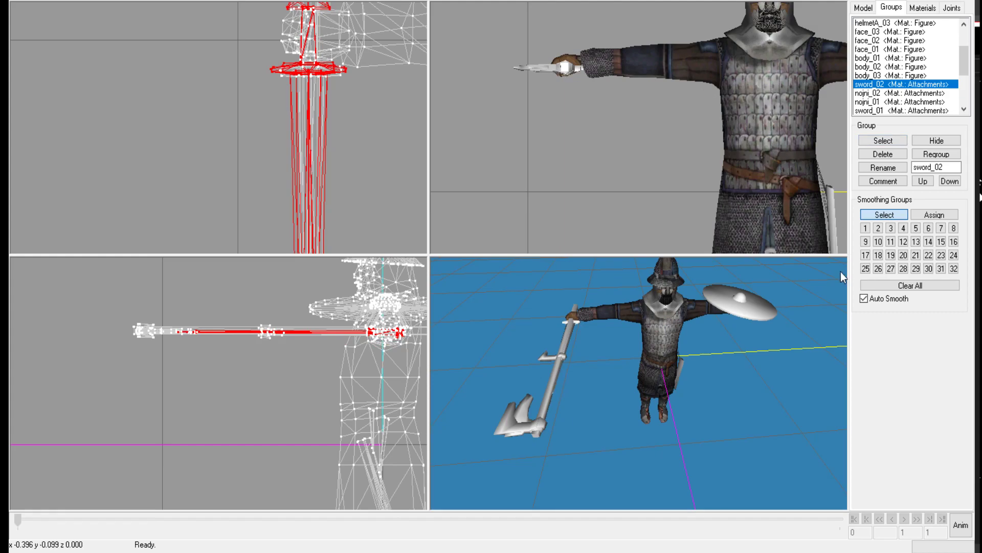
pyautogui.moveTo(871, 419); pyautogui.dragTo(832, 406)
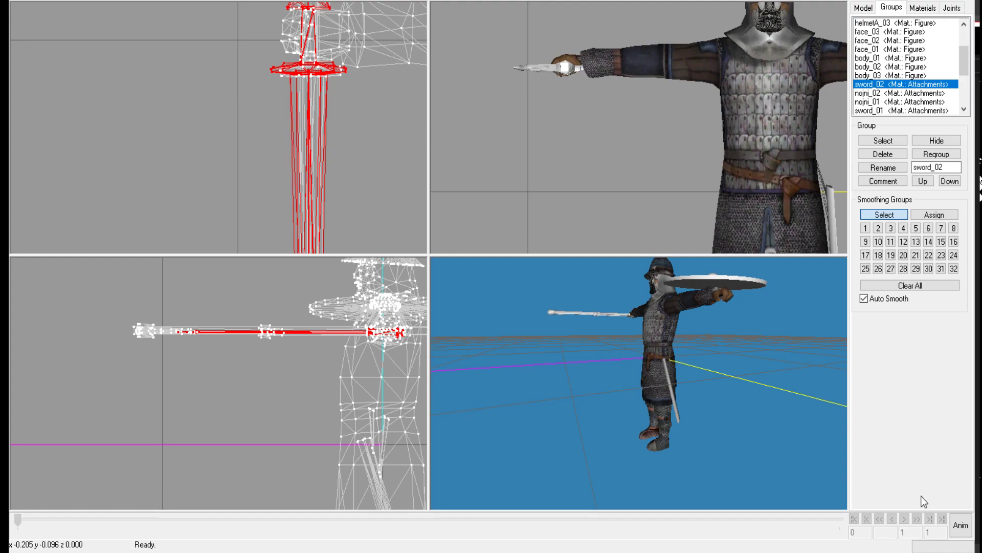
pyautogui.moveTo(890, 469); pyautogui.dragTo(963, 494)
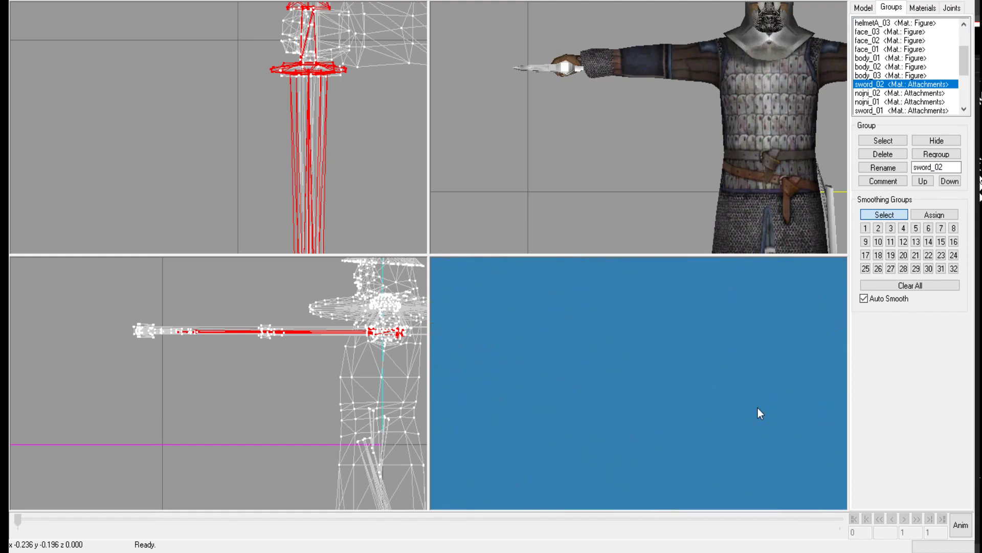
# Step: Examine the whole figure with its vertices drawn in bone colors, switch that display off and enable vertex weight drawing
pyautogui.scroll(3, 757, 408)
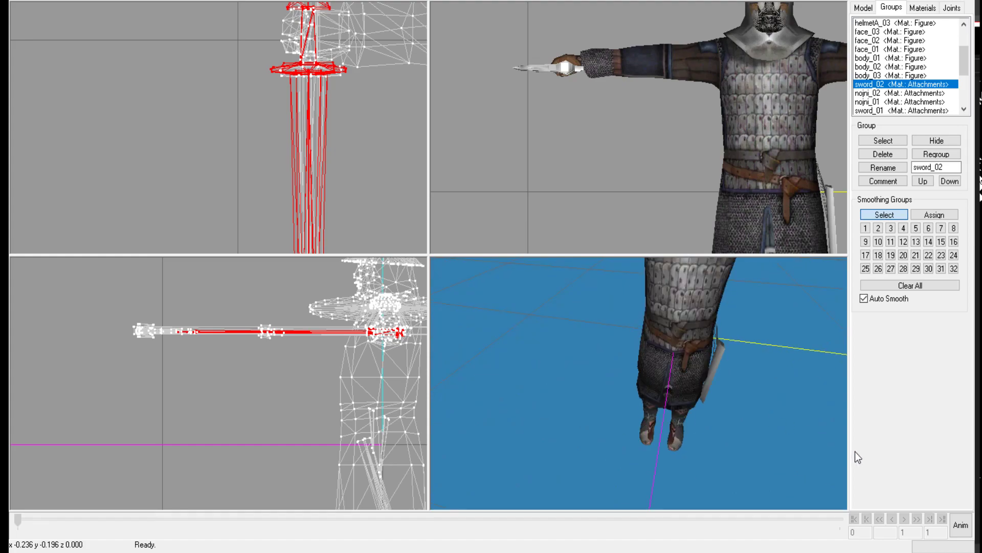
pyautogui.scroll(5, 722, 465)
pyautogui.scroll(-3, 712, 472)
pyautogui.scroll(-3, 766, 456)
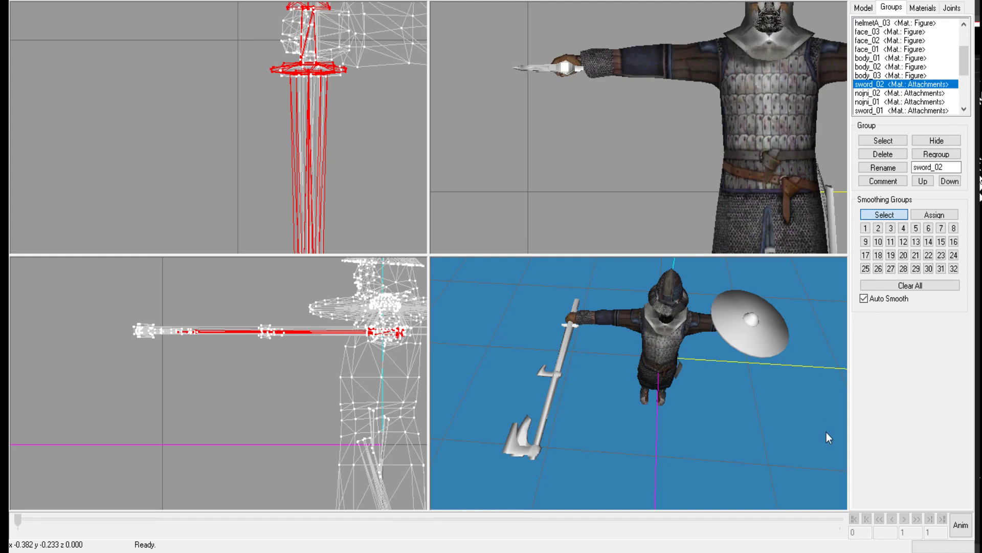
pyautogui.click(952, 7)
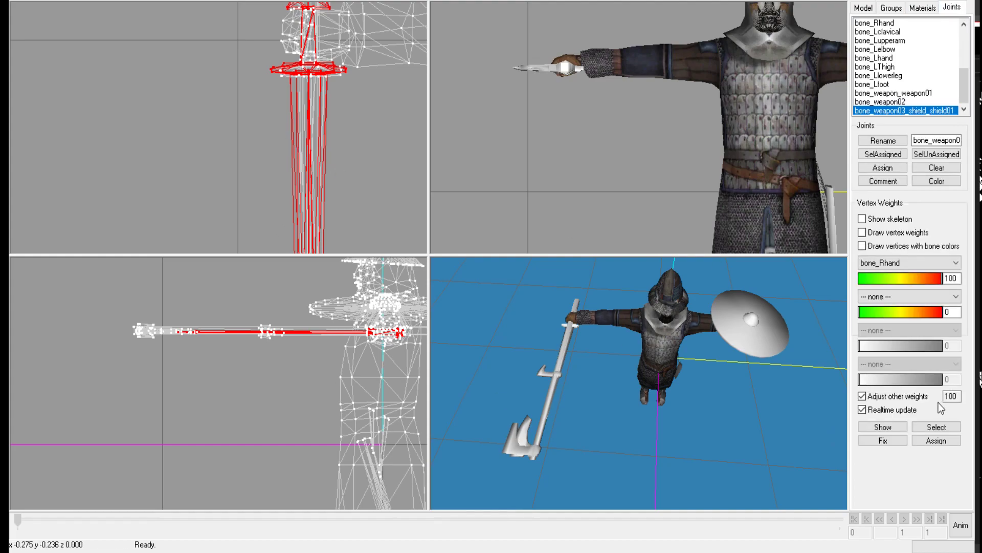
pyautogui.click(862, 246)
pyautogui.moveTo(848, 444); pyautogui.dragTo(885, 439)
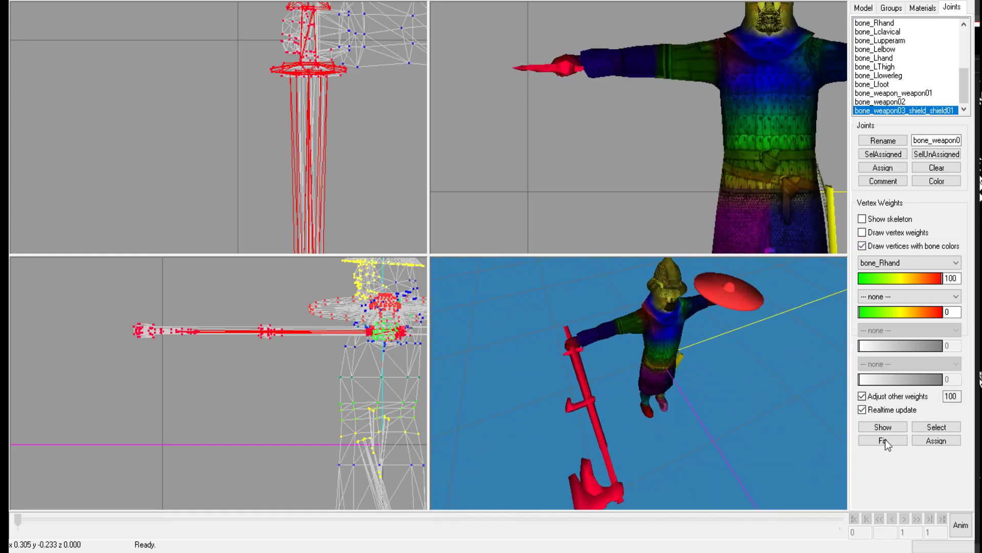
pyautogui.click(862, 245)
pyautogui.click(862, 233)
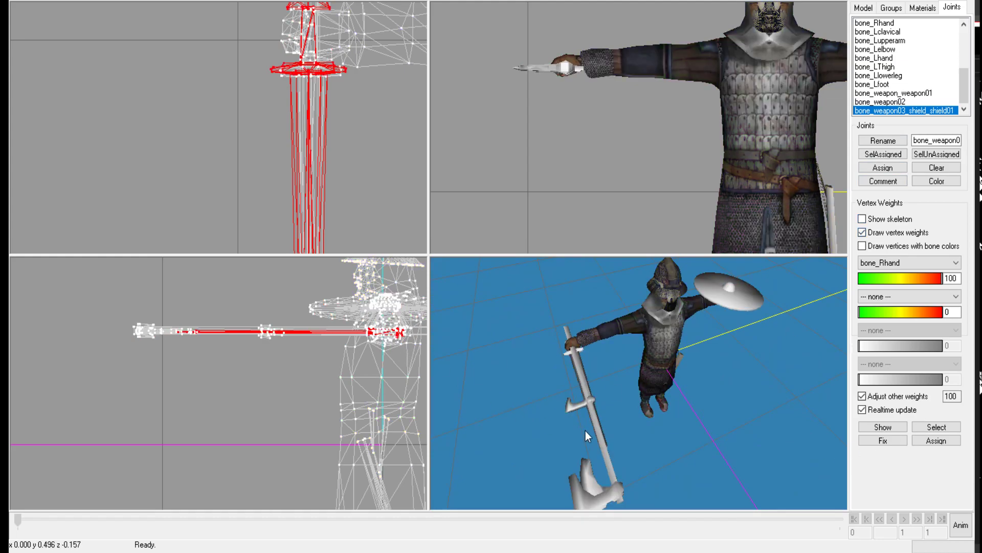
# Step: Clear the selection and highlight the bone_Rhand joint to examine which hand and weapon vertices are assigned to it
pyautogui.hotkey('ctrl', 'shift', 'a')
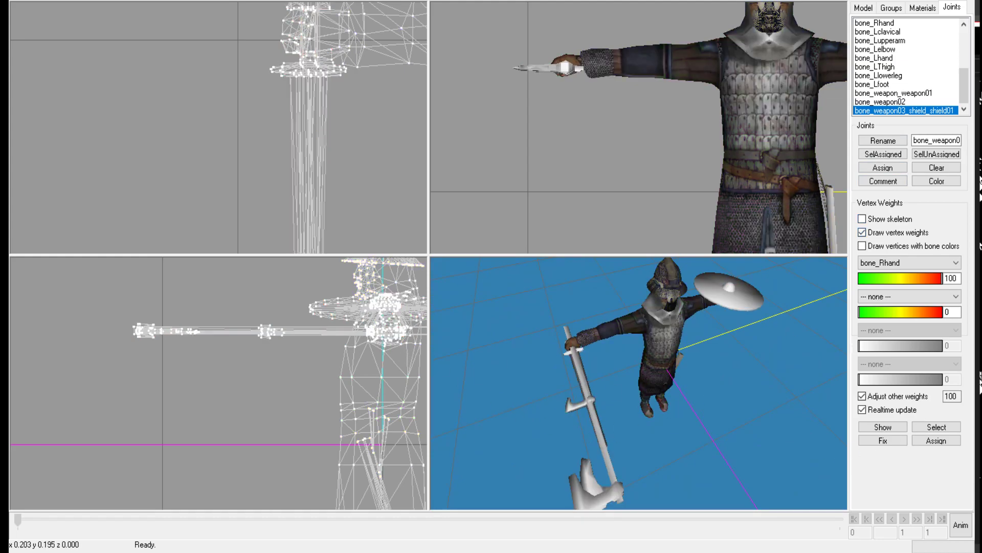
pyautogui.click(893, 93)
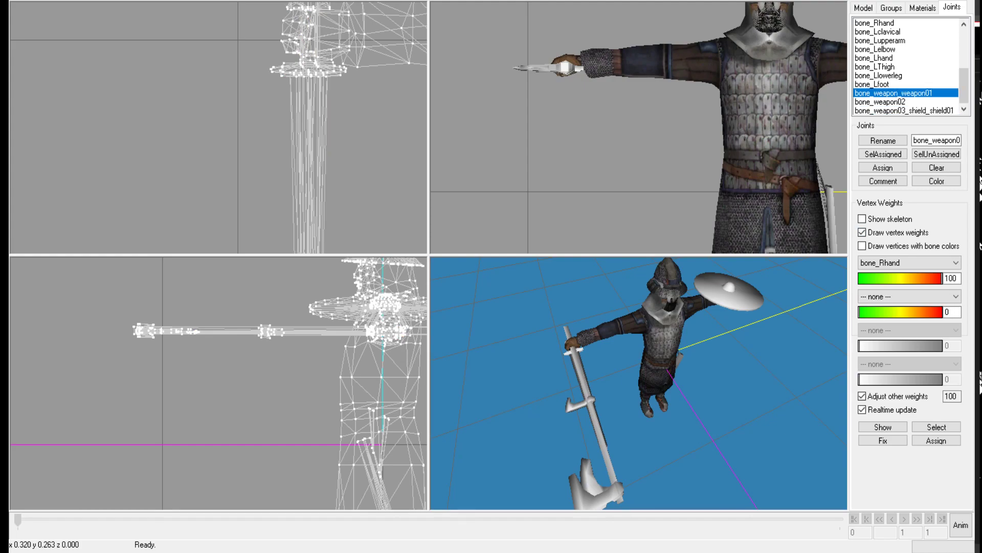
pyautogui.click(873, 85)
pyautogui.click(879, 76)
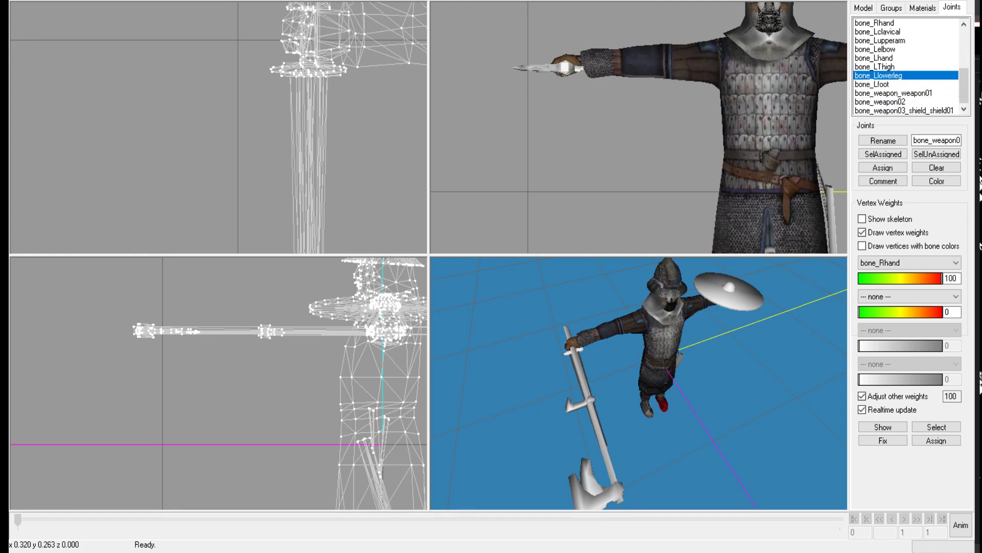
pyautogui.scroll(2, 879, 75)
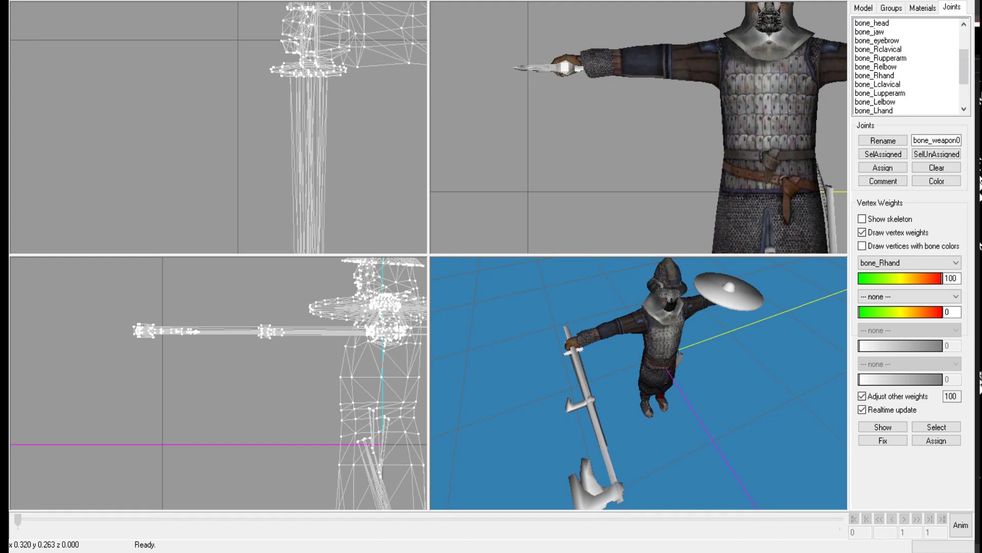
pyautogui.click(877, 75)
pyautogui.moveTo(840, 489); pyautogui.dragTo(811, 494)
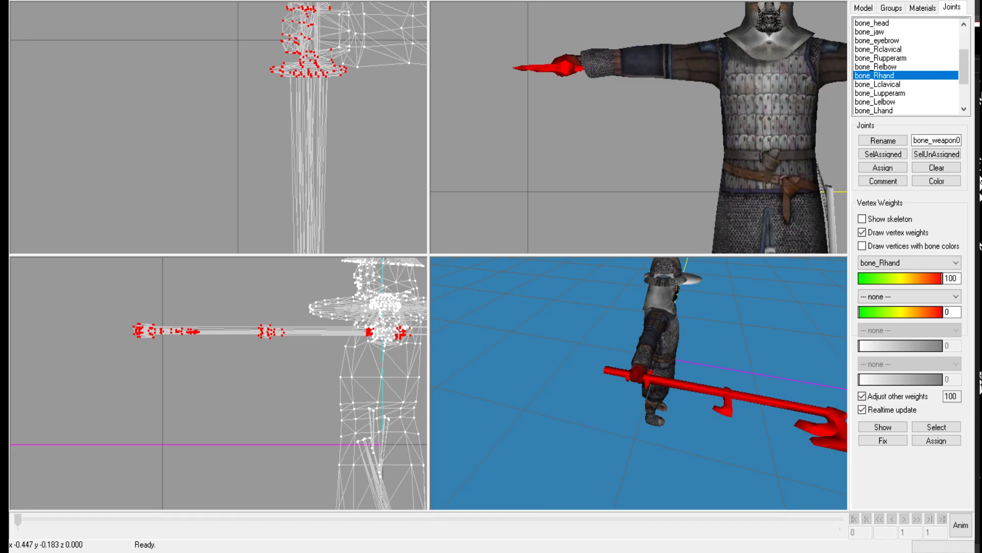
pyautogui.scroll(-3, 759, 411)
pyautogui.scroll(3, 759, 410)
pyautogui.moveTo(759, 410)
pyautogui.mouseDown()
pyautogui.moveTo(796, 460)
pyautogui.moveTo(705, 458)
pyautogui.moveTo(701, 442)
pyautogui.moveTo(753, 418)
pyautogui.mouseUp()
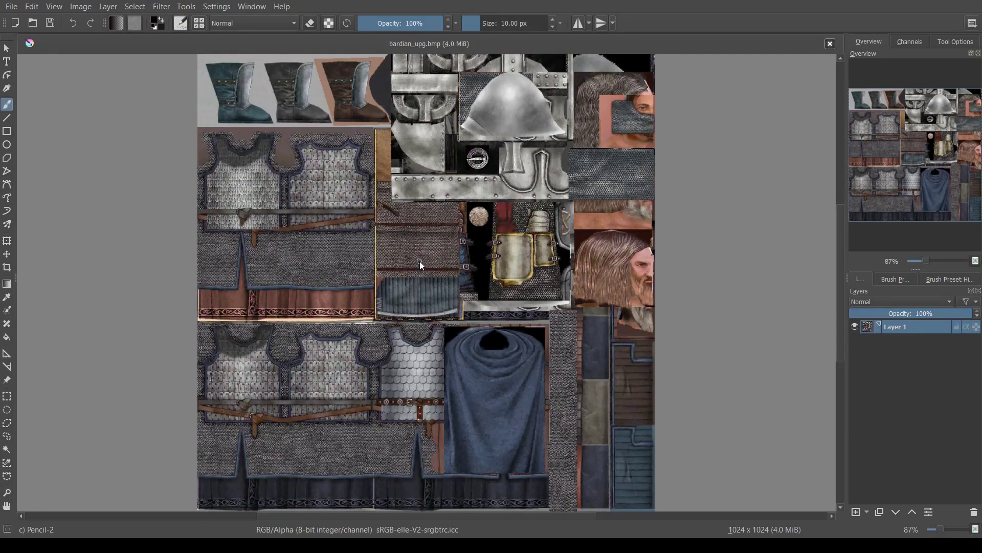
# Step: Switch to Krita, add an empty layer to bardian_upg.bmp and select the scale area above the belt on the upper-left breastplate
pyautogui.click(855, 511)
pyautogui.scroll(3, 488, 317)
pyautogui.scroll(1, 488, 317)
pyautogui.moveTo(931, 142); pyautogui.dragTo(876, 129)
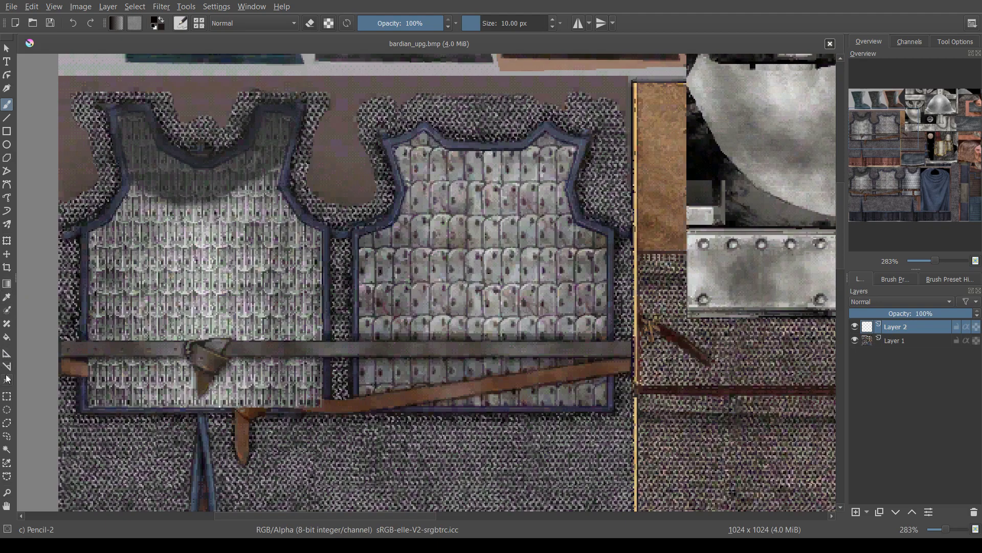
pyautogui.click(6, 396)
pyautogui.moveTo(87, 233); pyautogui.dragTo(321, 338)
pyautogui.moveTo(321, 338); pyautogui.dragTo(321, 340)
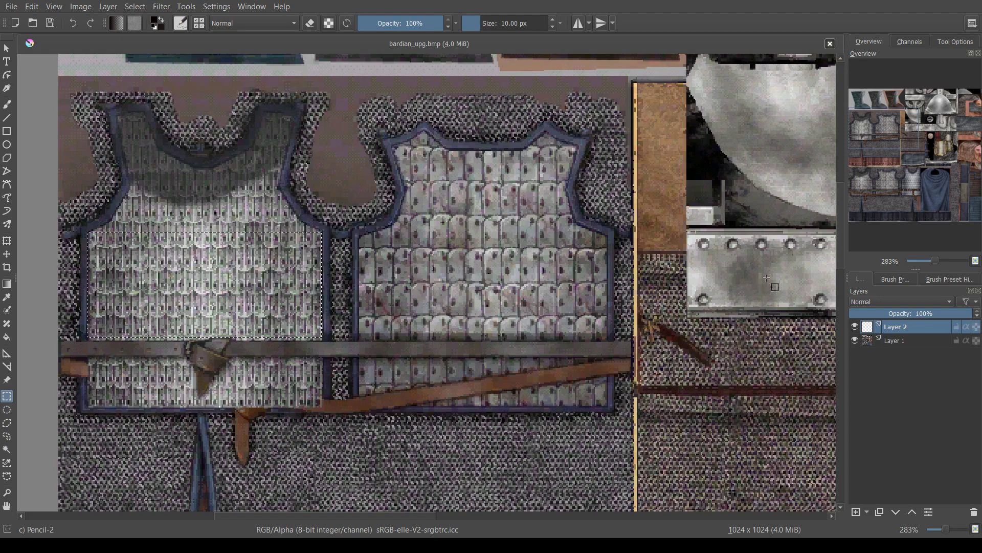
# Step: Paste a copy of the selected scales from Layer 1 as a new layer and delete the empty Layer 2
pyautogui.click(905, 340)
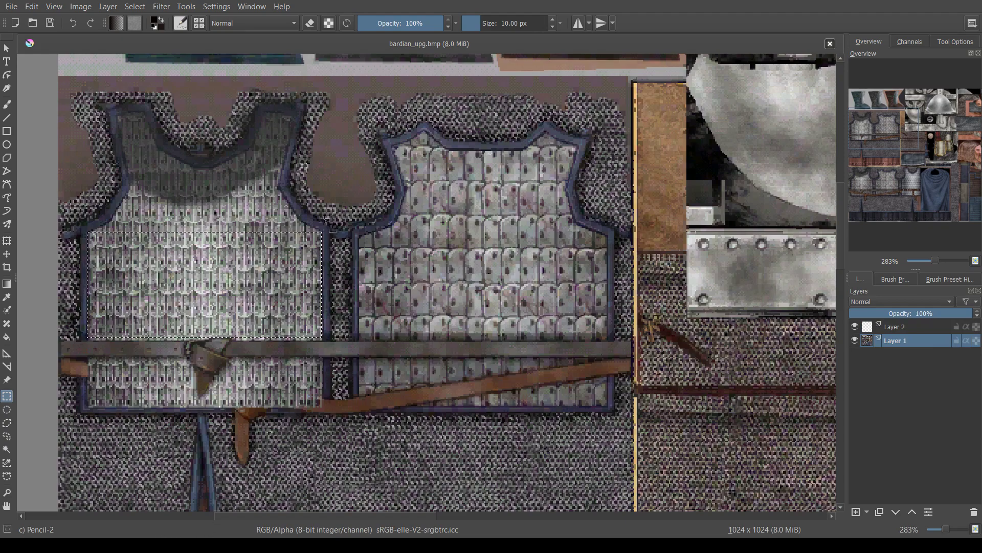
pyautogui.hotkey('ctrl', 'v')
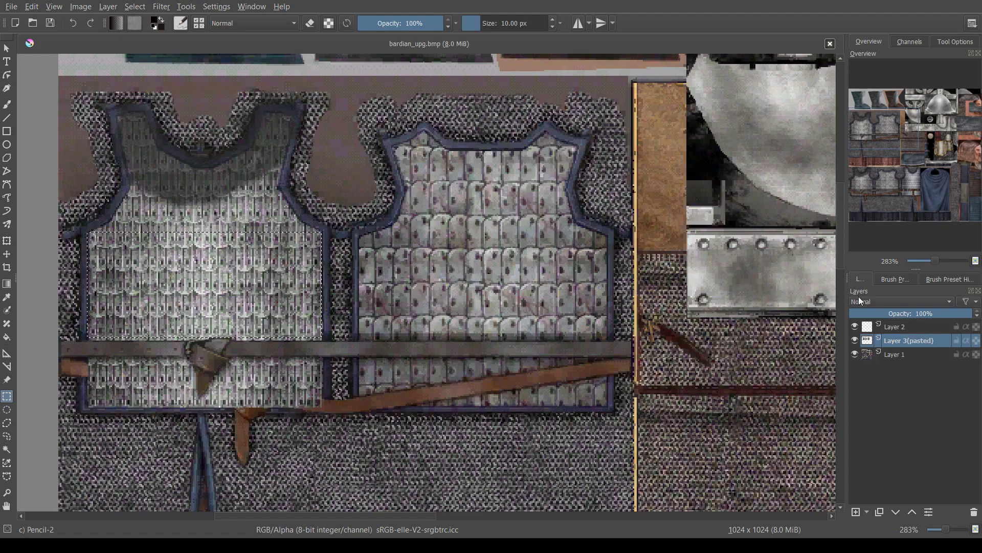
pyautogui.click(900, 328)
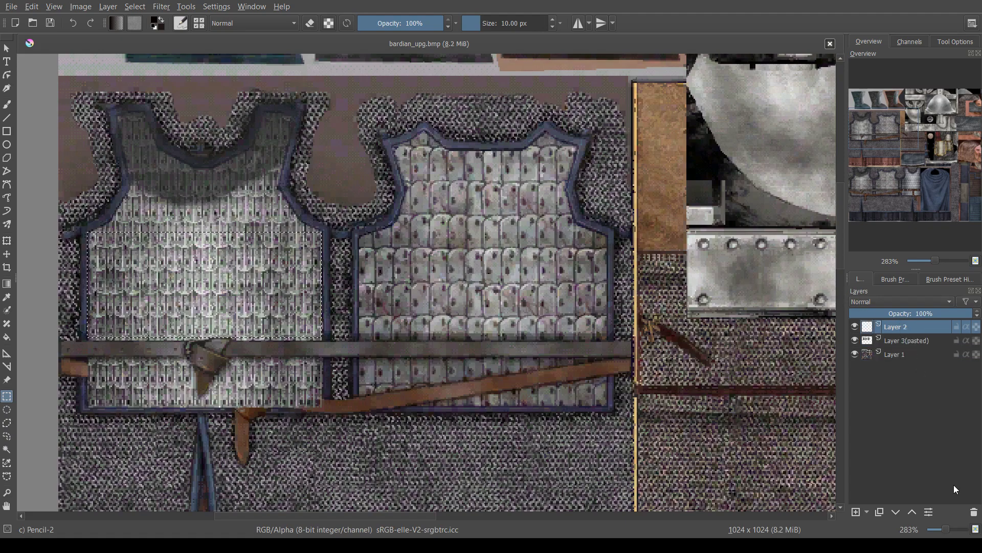
pyautogui.click(974, 512)
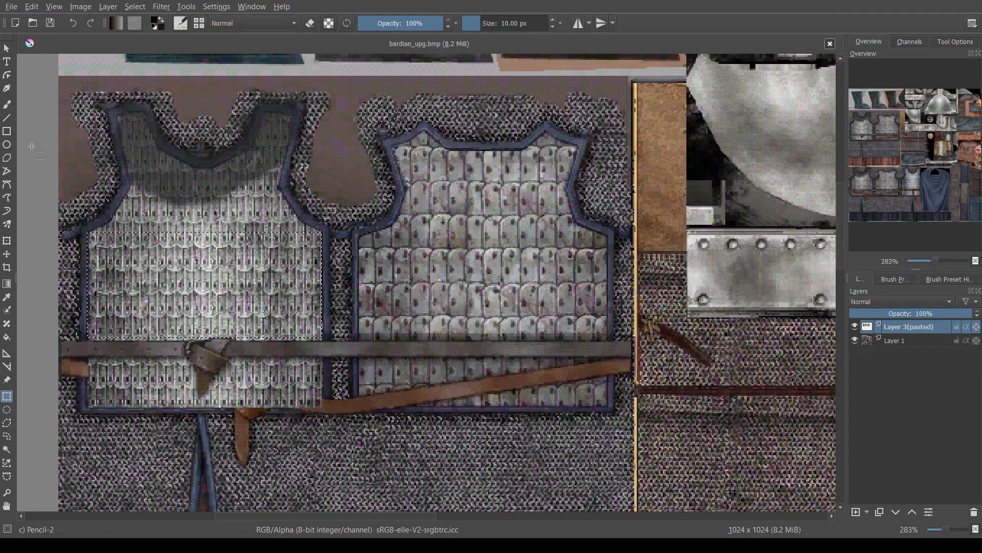
# Step: Move the pasted scale patch onto the neighbouring breastplate, just above its belt, and save the image
pyautogui.click(7, 241)
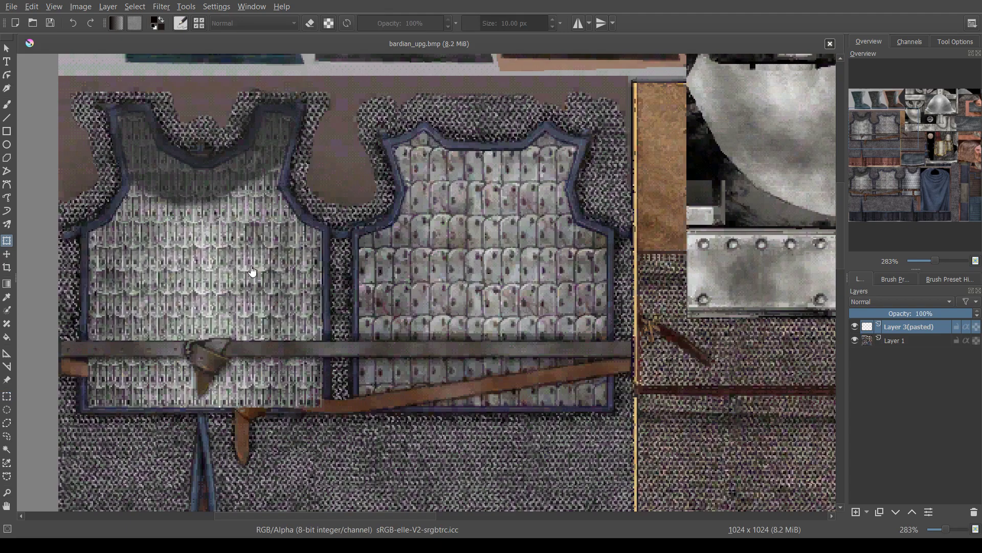
pyautogui.moveTo(239, 282); pyautogui.dragTo(518, 282)
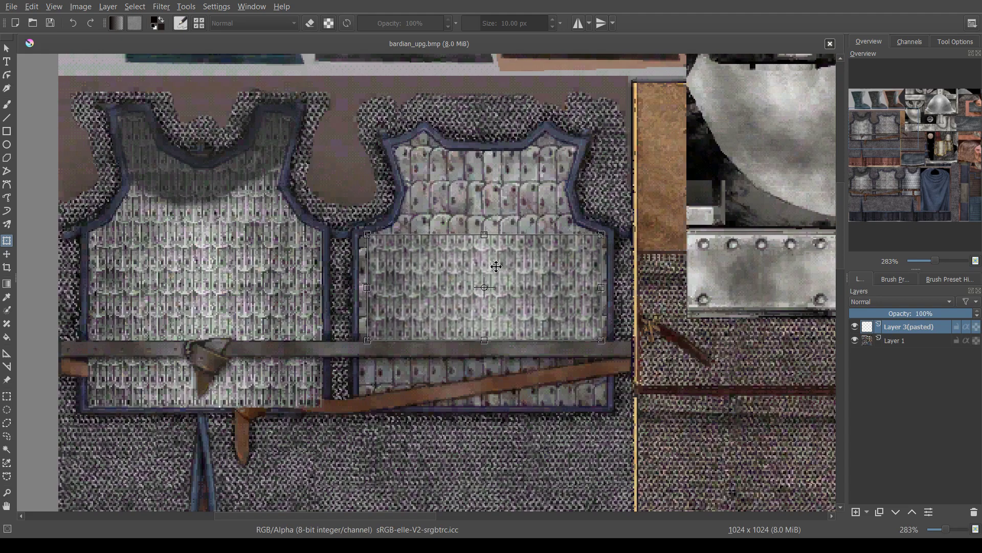
pyautogui.keyDown('ctrl'); pyautogui.scroll(1, 491, 262); pyautogui.keyUp('ctrl')
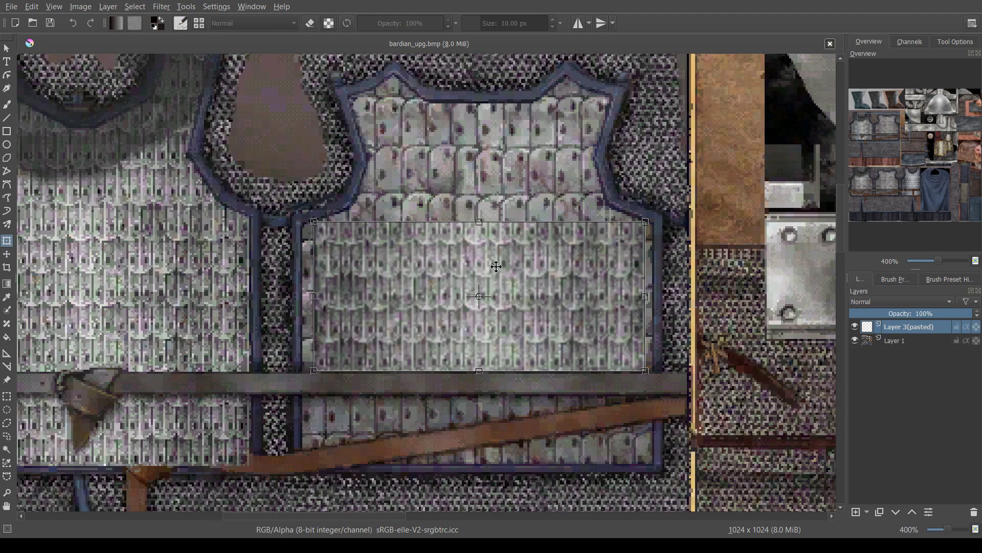
pyautogui.press('Return')
pyautogui.hotkey('ctrl', 's')
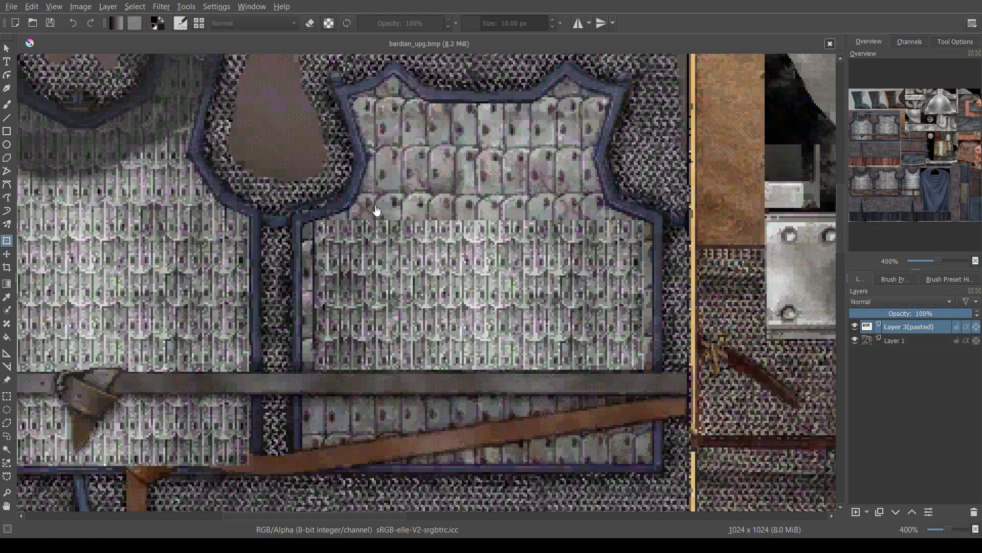
# Step: Paste three more copies of the scale patch as separate layers
pyautogui.hotkey('ctrl', 'v')
pyautogui.hotkey('ctrl', 'v')
pyautogui.hotkey('ctrl', 'v')
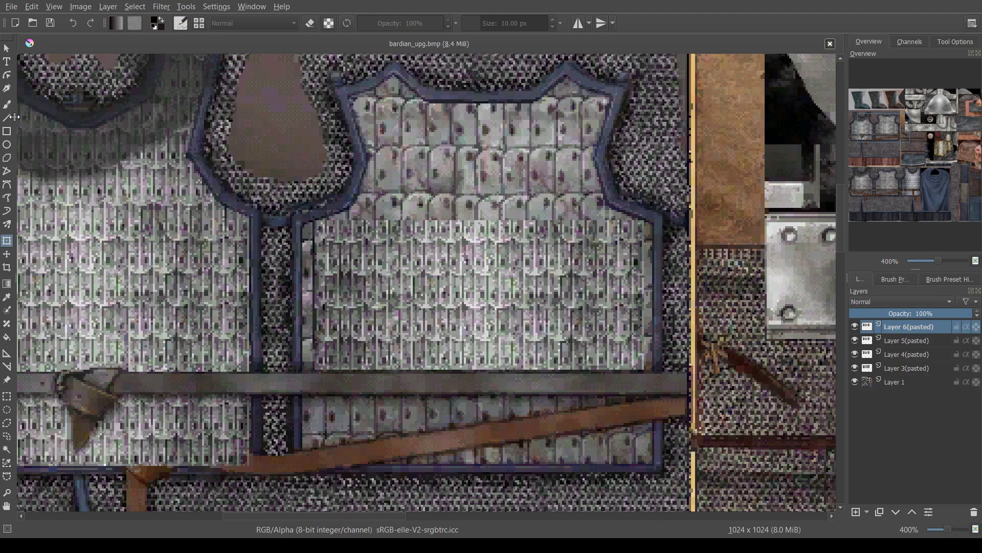
# Step: Move the topmost pasted copy away from the armour to the area above the leather panel, undo the accidental rotation and save
pyautogui.click(84, 293)
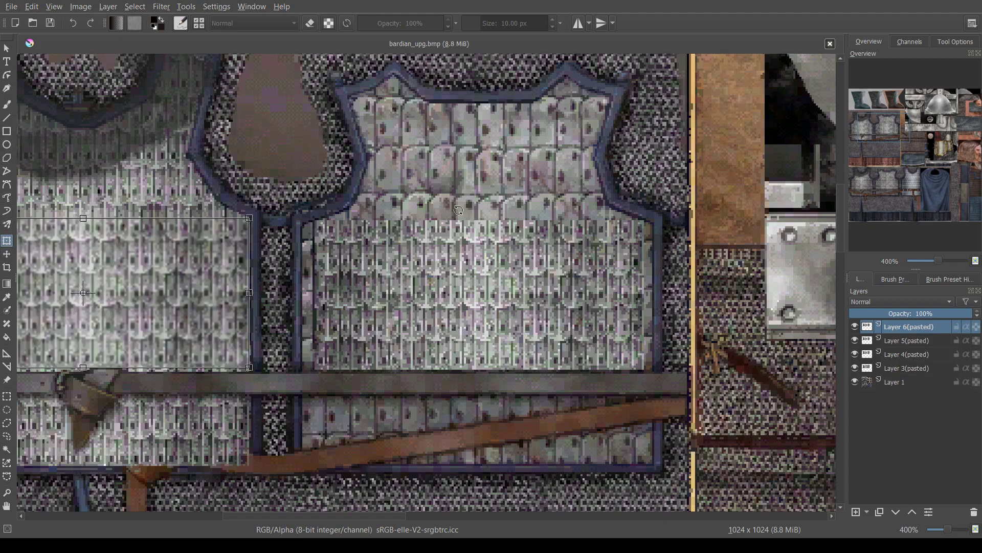
pyautogui.moveTo(162, 275); pyautogui.dragTo(890, 6)
pyautogui.moveTo(151, 280); pyautogui.dragTo(344, 105)
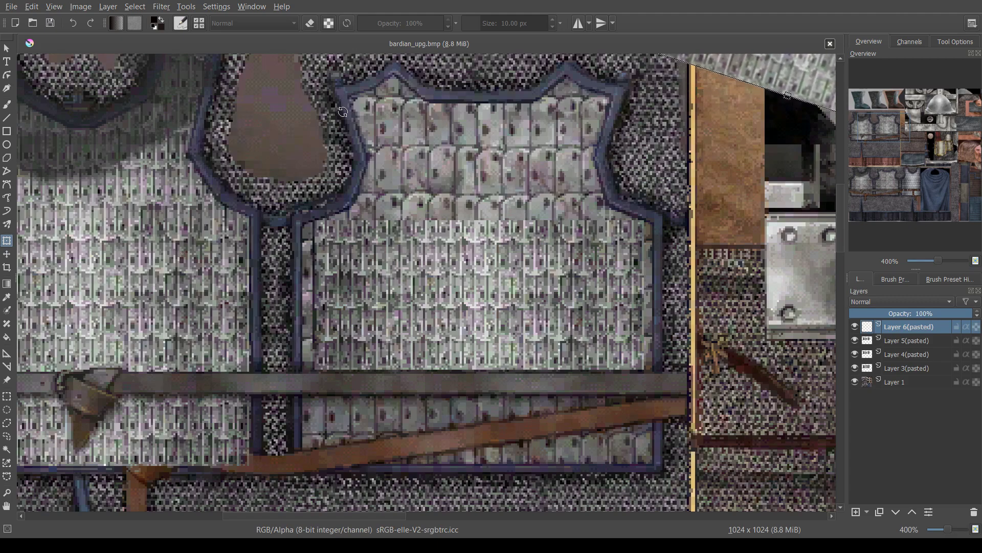
pyautogui.hotkey('ctrl', 'z')
pyautogui.press('Return')
pyautogui.hotkey('ctrl', 's')
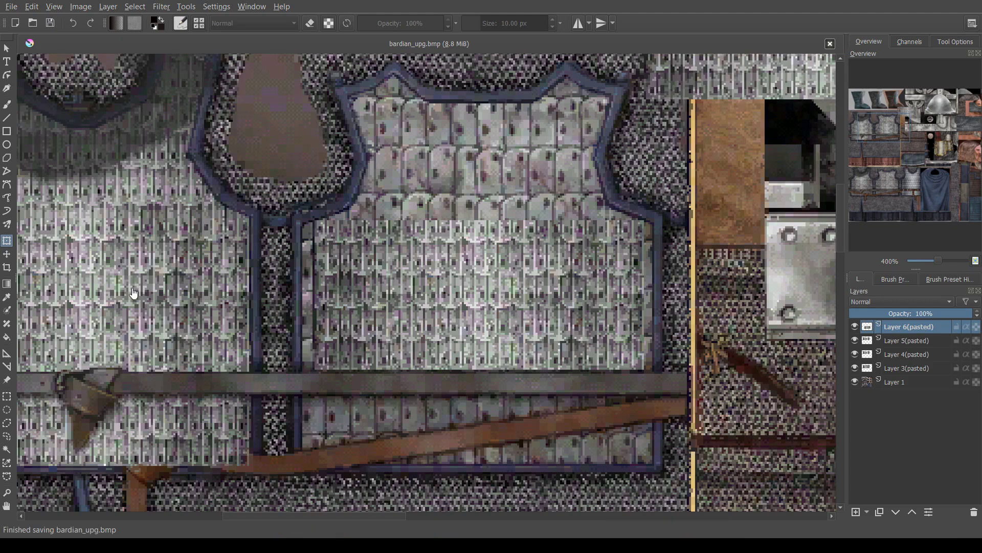
# Step: Move the Layer 5 copy up between the two breastplates and the Layer 4 copy just below the second breastplate's belt
pyautogui.click(906, 341)
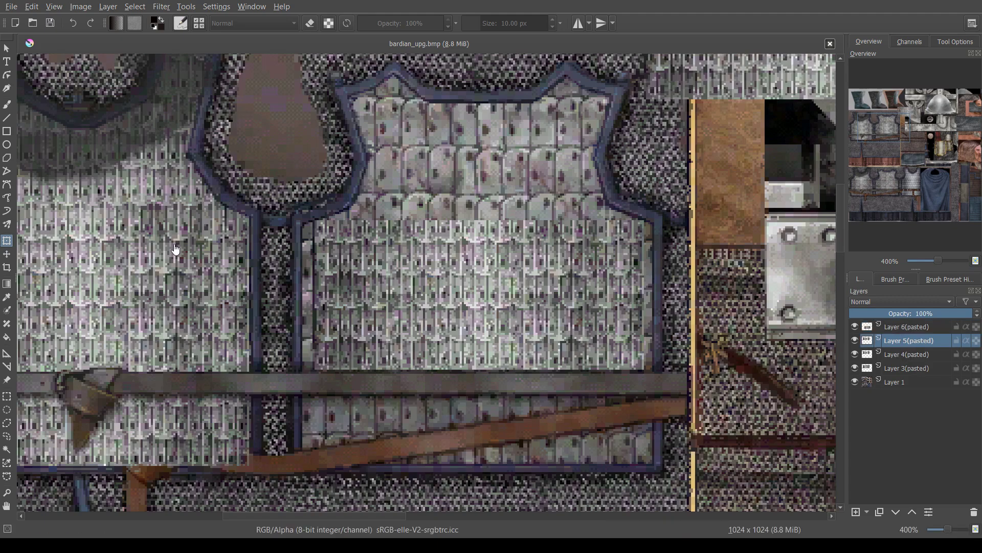
pyautogui.click(219, 246)
pyautogui.moveTo(219, 246); pyautogui.dragTo(389, 96)
pyautogui.click(912, 354)
pyautogui.click(177, 278)
pyautogui.moveTo(162, 273); pyautogui.dragTo(596, 480)
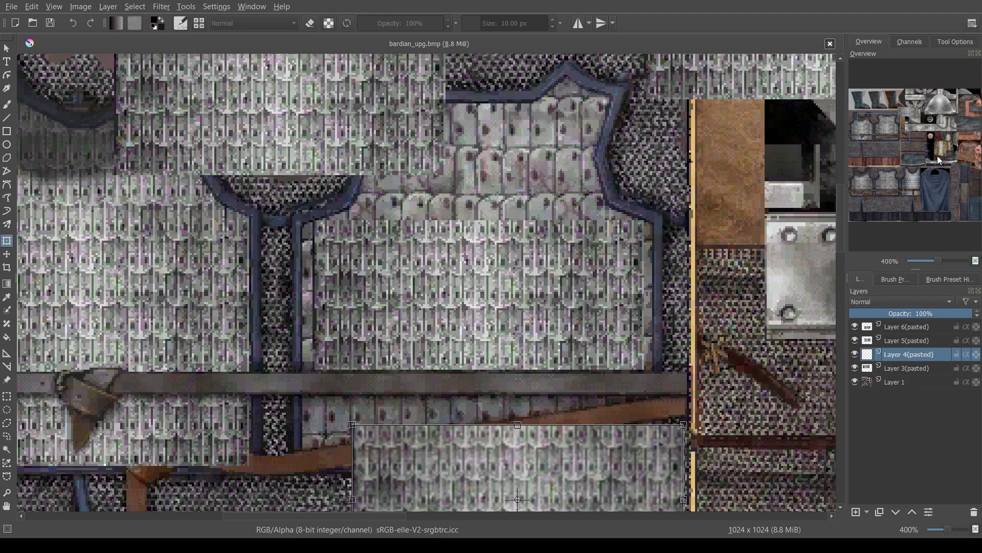
pyautogui.scroll(-2, 500, 278)
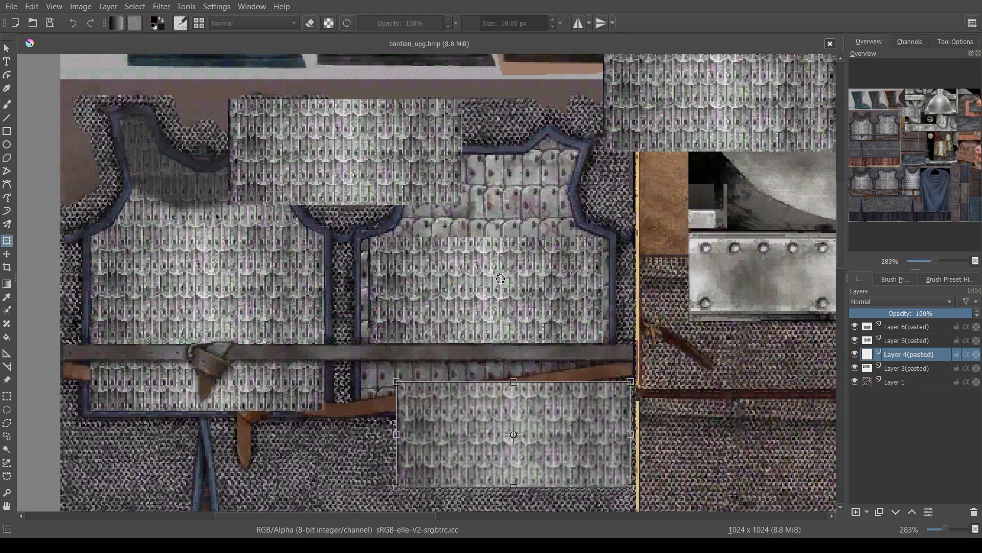
pyautogui.moveTo(905, 144)
pyautogui.mouseDown()
pyautogui.moveTo(882, 155)
pyautogui.moveTo(889, 134)
pyautogui.mouseUp()
pyautogui.moveTo(416, 316); pyautogui.dragTo(383, 295)
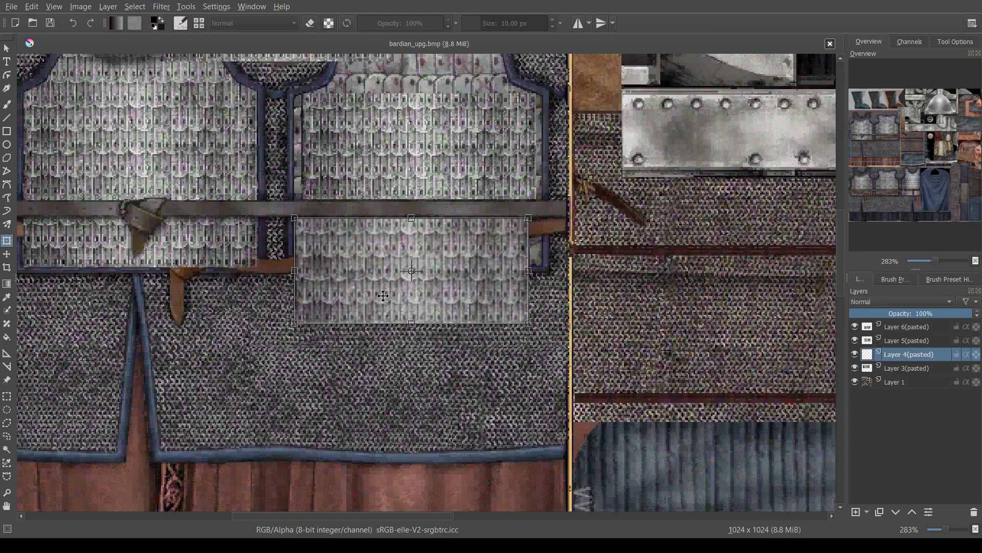
# Step: Move the Layer 5 copy down beside the Layer 4 copy so the two scale patches form one continuous row
pyautogui.scroll(1, 514, 197)
pyautogui.scroll(-1, 697, 256)
pyautogui.click(923, 131)
pyautogui.moveTo(923, 131); pyautogui.dragTo(895, 140)
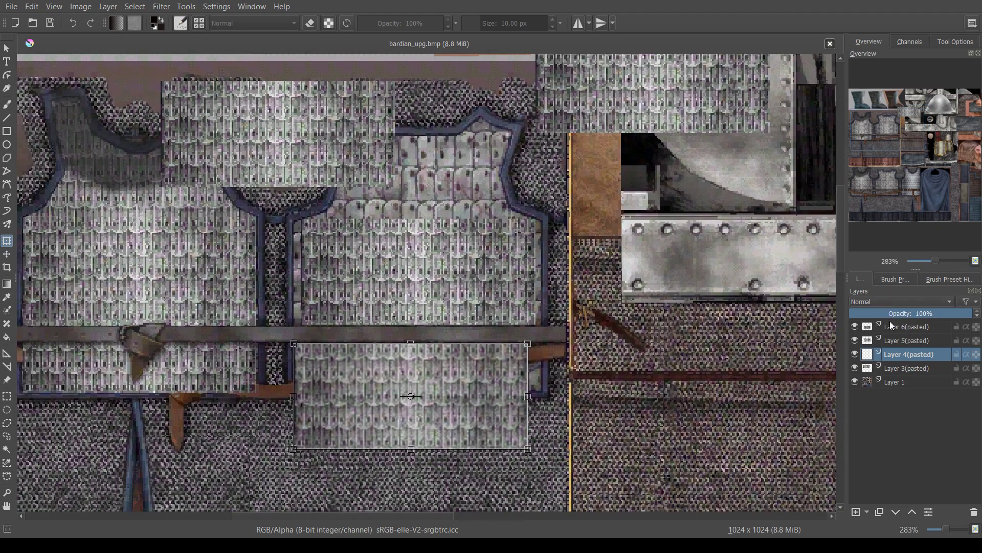
pyautogui.click(898, 343)
pyautogui.moveTo(356, 151); pyautogui.dragTo(683, 395)
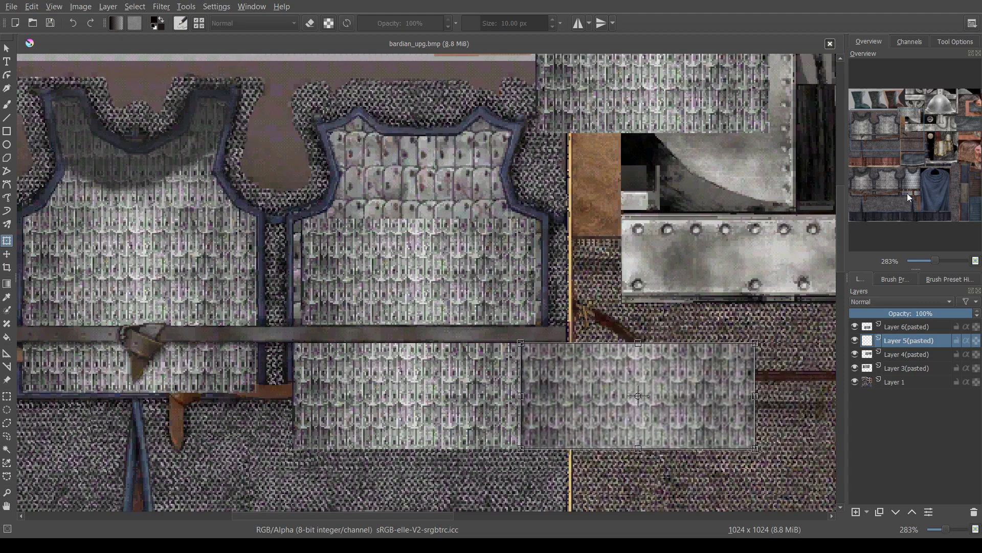
pyautogui.click(906, 356)
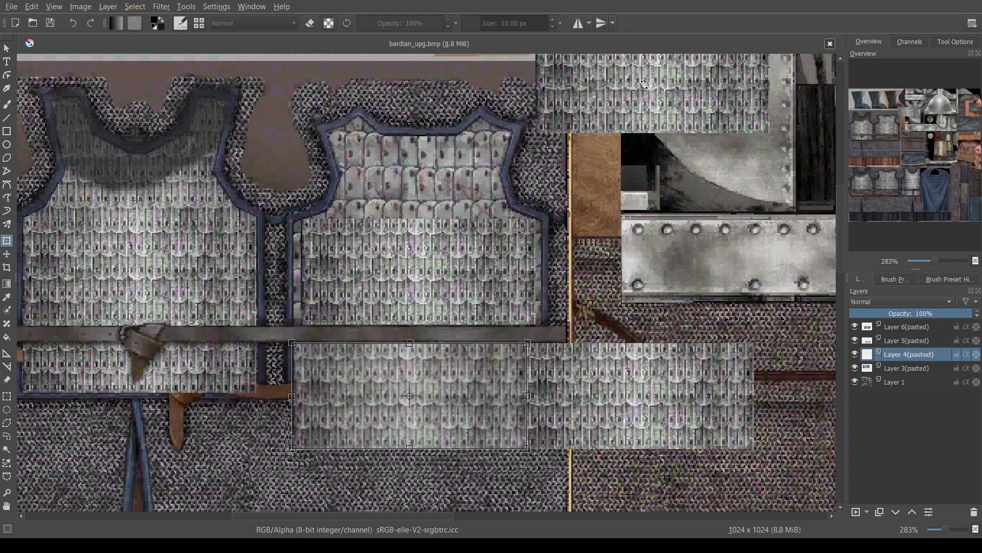
pyautogui.moveTo(707, 95); pyautogui.dragTo(723, 147)
pyautogui.press('Escape')
# Step: Move the Layer 6 copy next to the scale patch above the second breastplate's belt and toggle Layer 3's visibility to identify its patch
pyautogui.click(911, 326)
pyautogui.moveTo(689, 85); pyautogui.dragTo(678, 276)
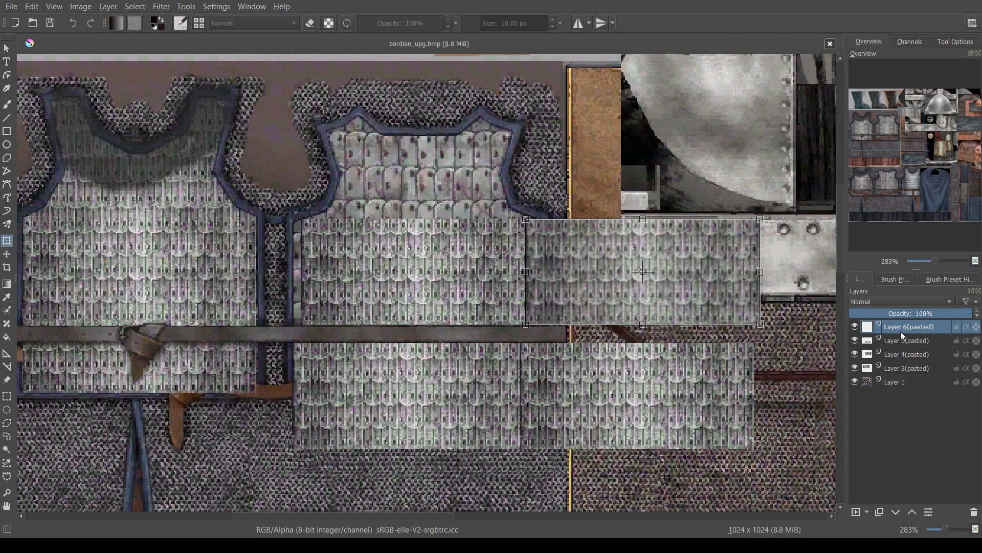
pyautogui.click(903, 352)
pyautogui.click(893, 369)
pyautogui.click(855, 368)
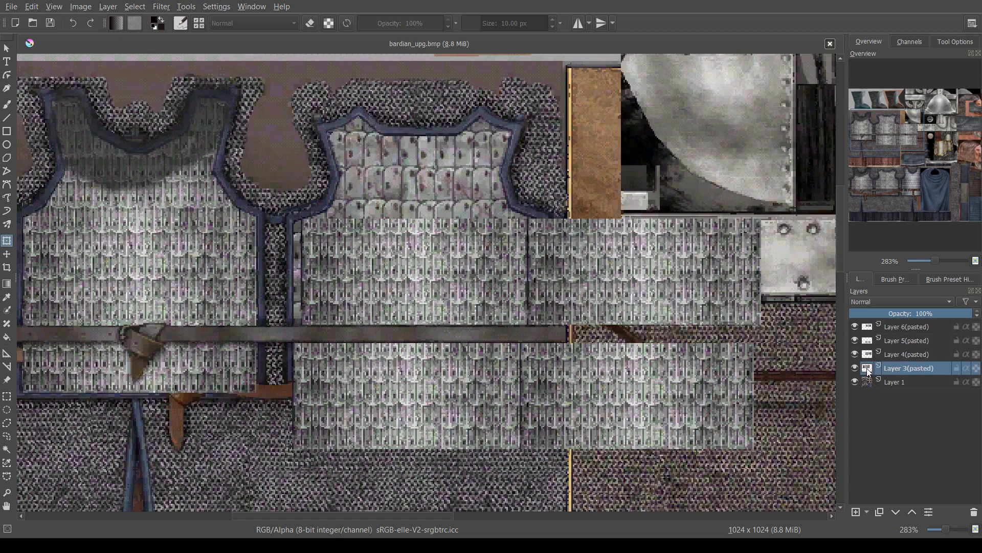
pyautogui.click(854, 368)
pyautogui.doubleClick(919, 326)
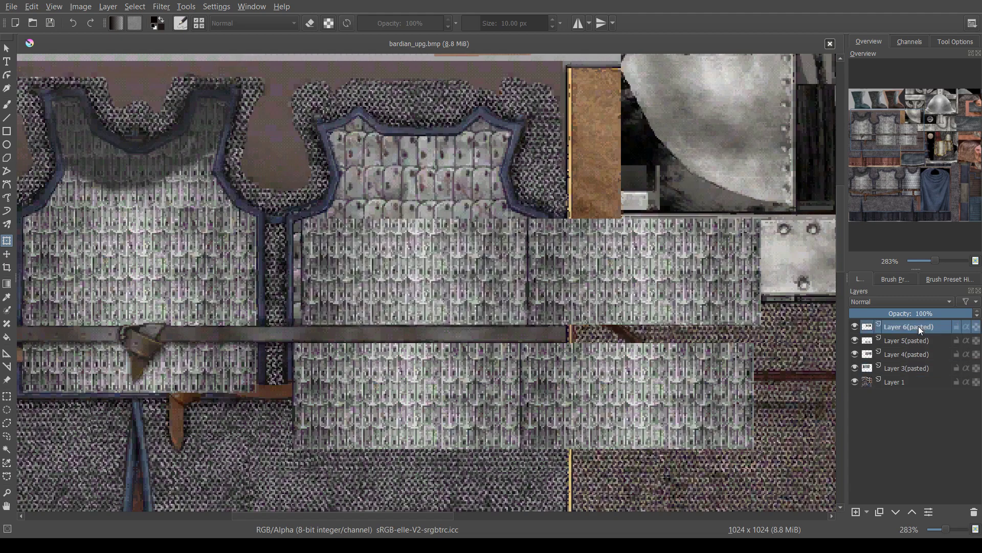
# Step: Merge Layer 6 into Layer 3 by placing it directly above, and move the combined scale row down flush with the lower row
pyautogui.click(928, 327)
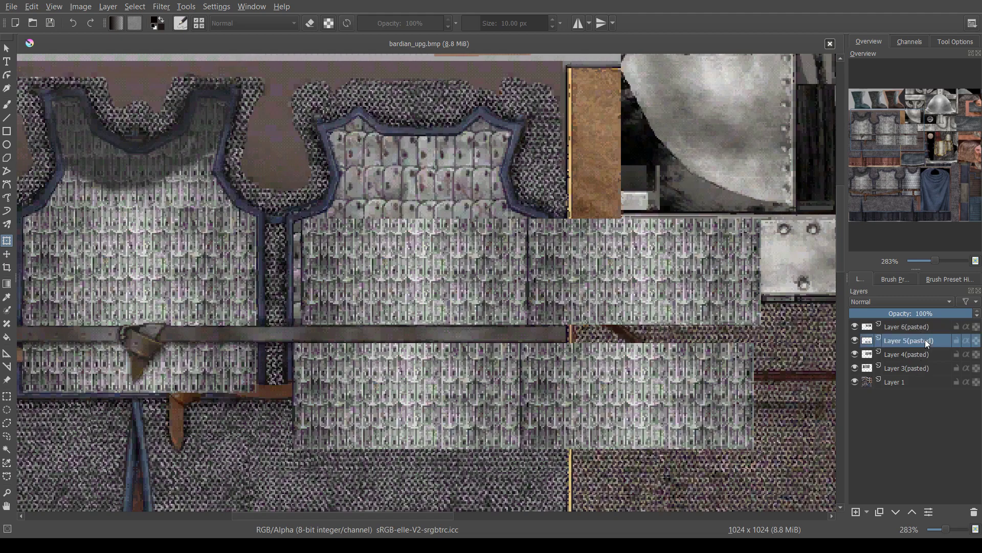
pyautogui.moveTo(929, 331); pyautogui.dragTo(925, 365)
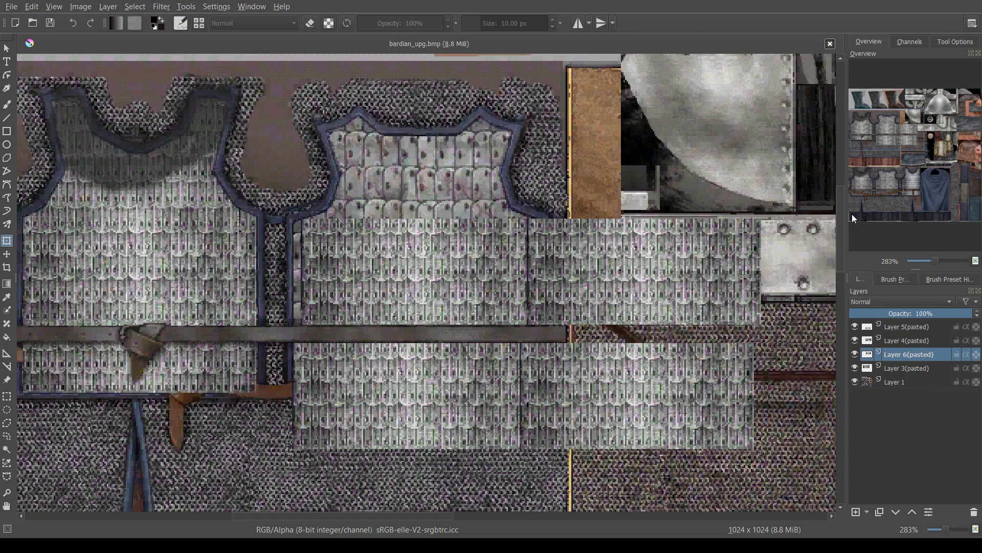
pyautogui.hotkey('ctrl', 'e')
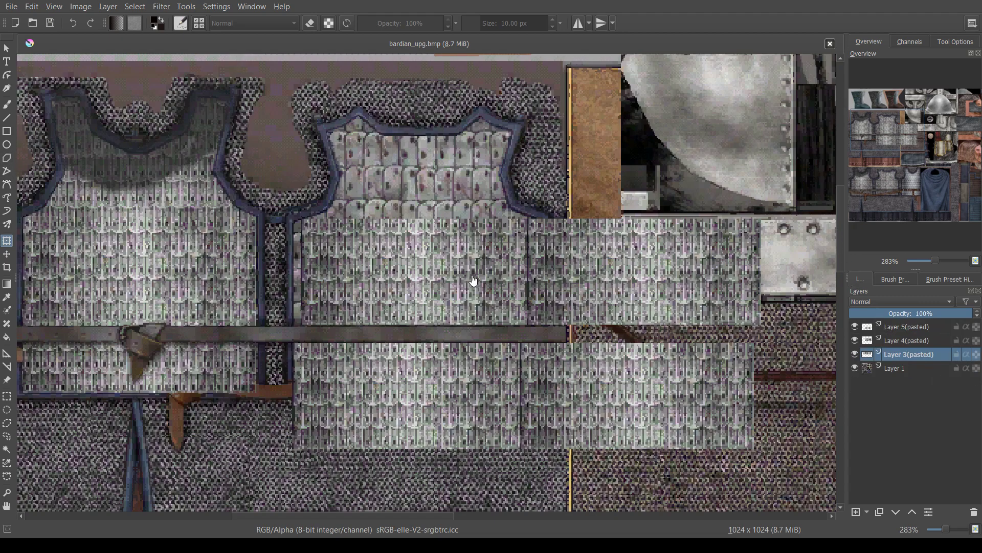
pyautogui.moveTo(465, 263); pyautogui.dragTo(454, 283)
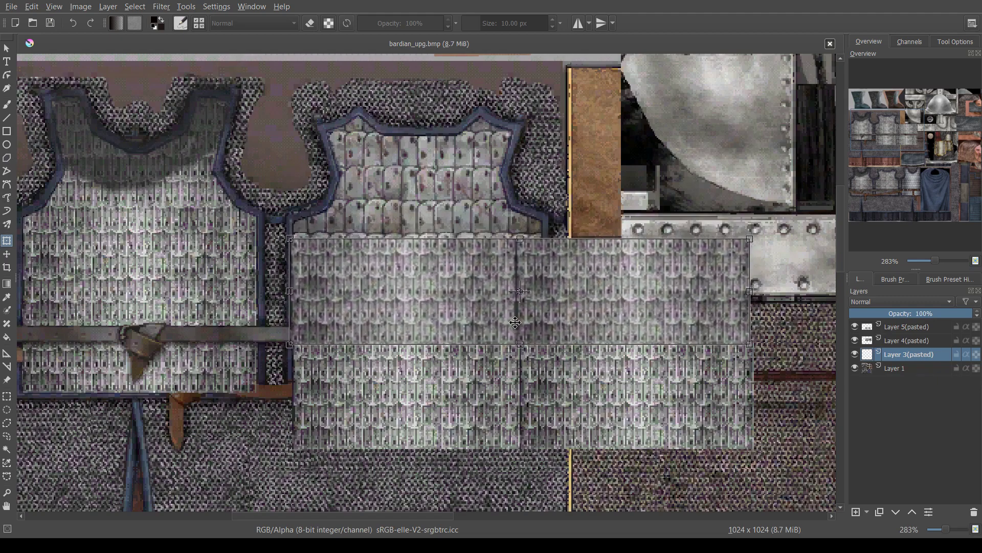
pyautogui.moveTo(539, 311); pyautogui.dragTo(541, 310)
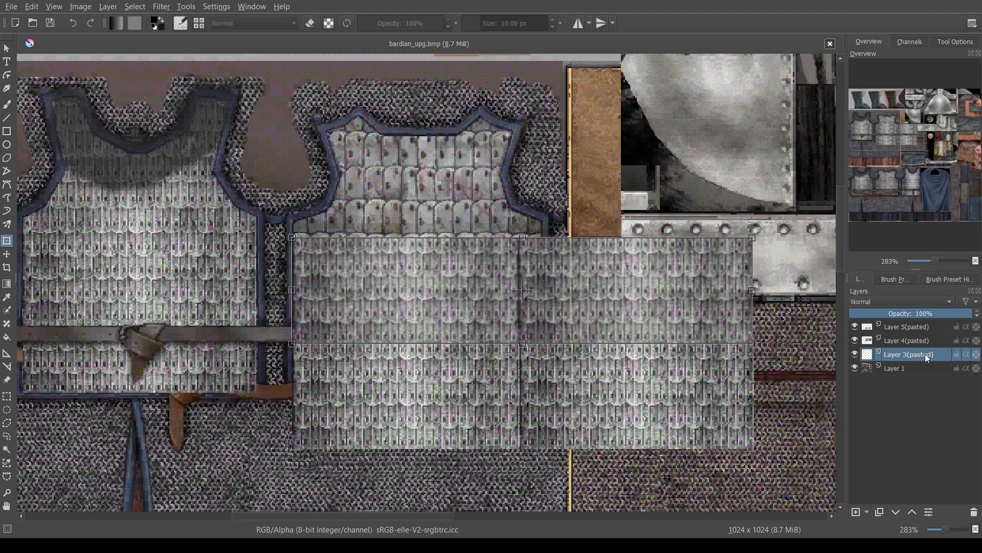
# Step: Merge Layers 5 and 4 down into Layer 3 and shift the combined scale block slightly up over the second breastplate
pyautogui.click(908, 330)
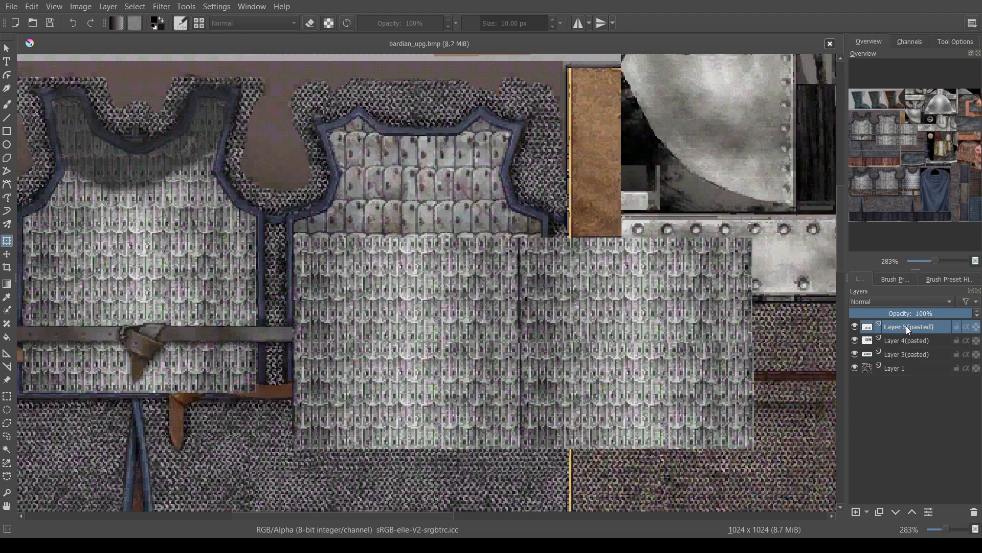
pyautogui.hotkey('ctrl', 'e')
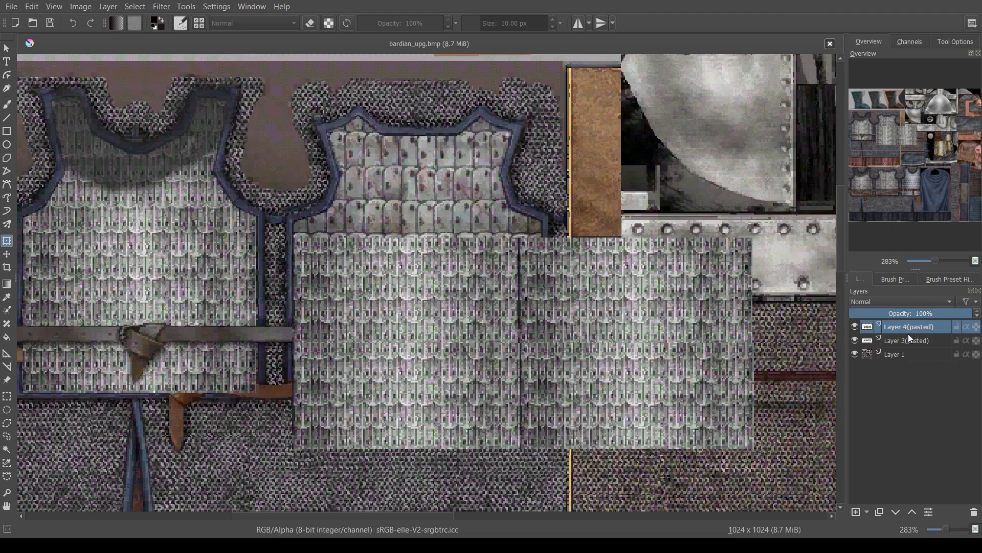
pyautogui.hotkey('ctrl', 'e')
pyautogui.click(575, 340)
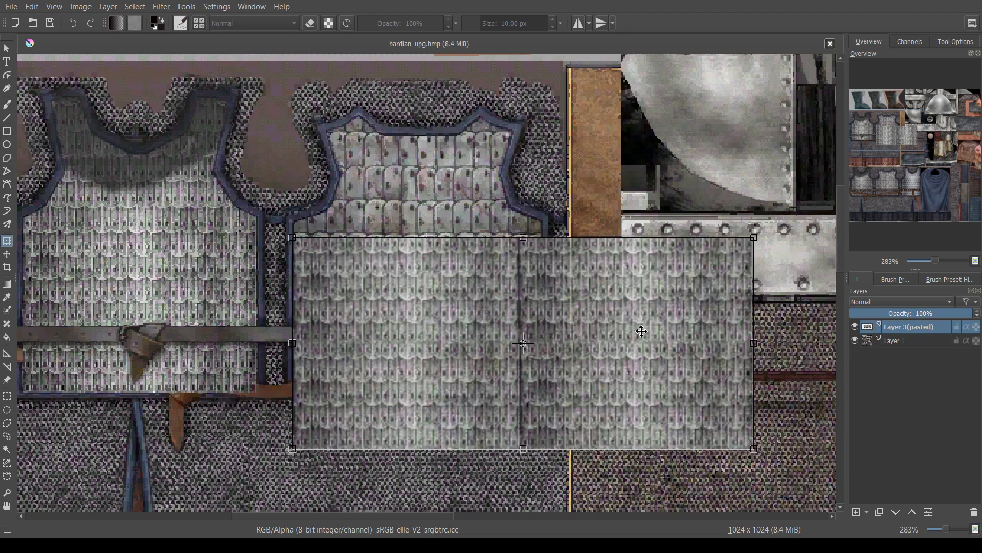
pyautogui.moveTo(657, 307); pyautogui.dragTo(655, 296)
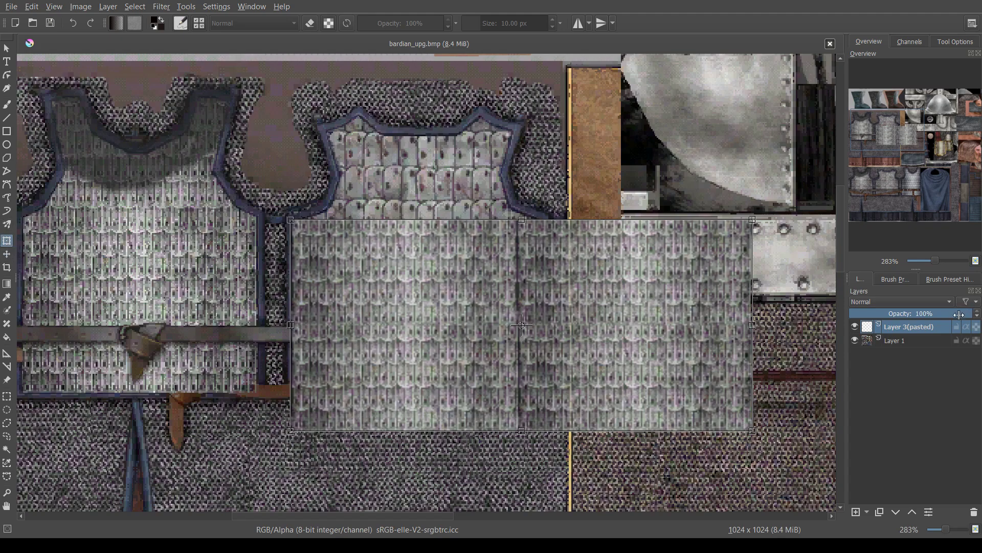
pyautogui.press('Return')
# Step: Duplicate the merged scale block, place the copy directly above the original so the rows continue, and merge both into one layer
pyautogui.hotkey('ctrl', 'j')
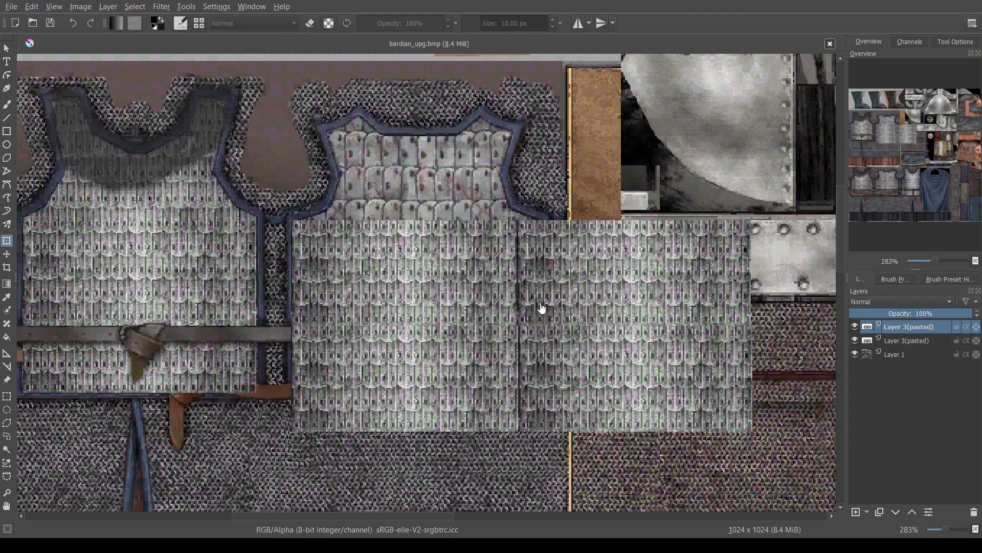
pyautogui.keyDown('ctrl'); pyautogui.scroll(-2, 210, 269); pyautogui.keyUp('ctrl')
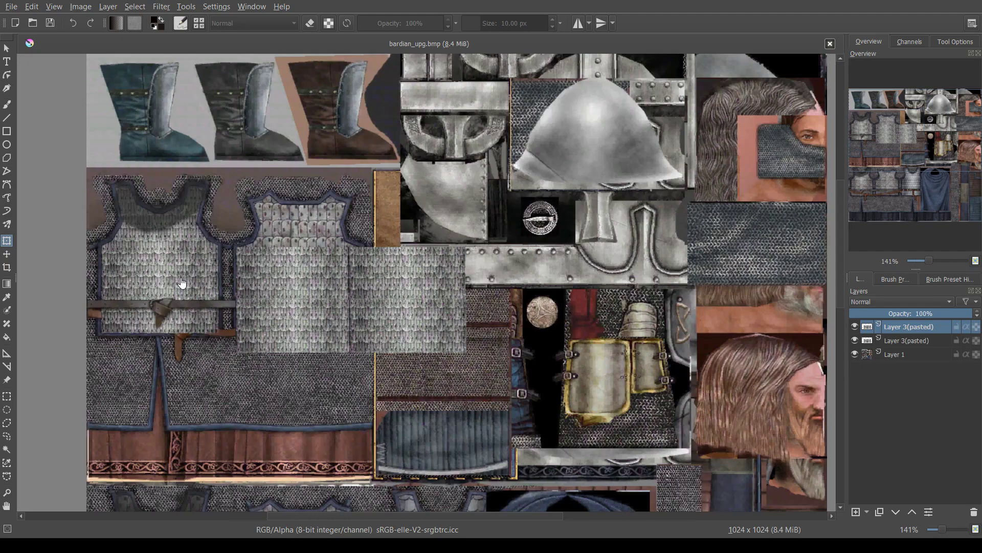
pyautogui.scroll(4, 403, 291)
pyautogui.scroll(-1, 405, 311)
pyautogui.click(401, 313)
pyautogui.moveTo(433, 306); pyautogui.dragTo(556, 89)
pyautogui.moveTo(917, 144); pyautogui.dragTo(906, 134)
pyautogui.moveTo(604, 283); pyautogui.dragTo(481, 224)
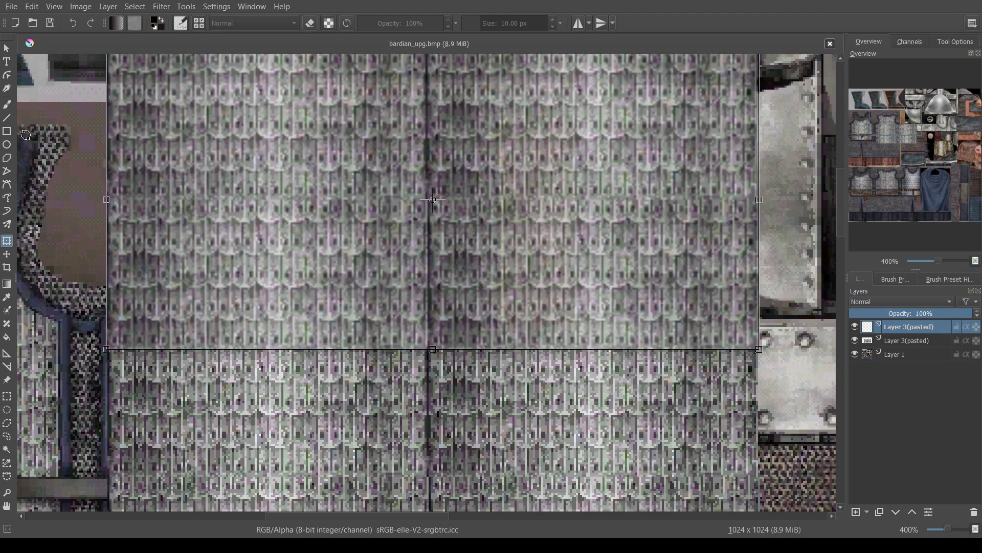
pyautogui.click(6, 131)
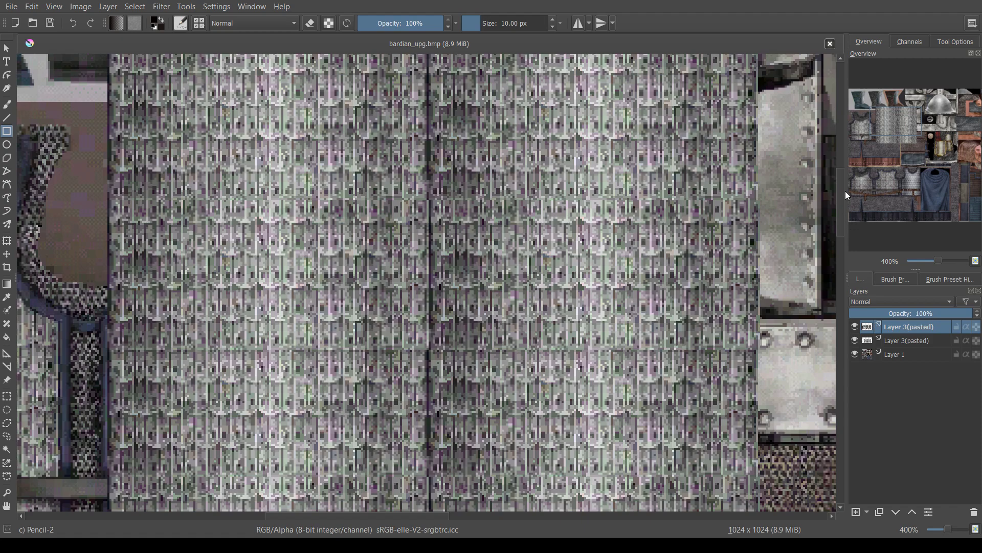
pyautogui.hotkey('ctrl', 'e')
# Step: Hide the merged Layer 3 scale block to expose the second breastplate underneath
pyautogui.scroll(-3, 503, 313)
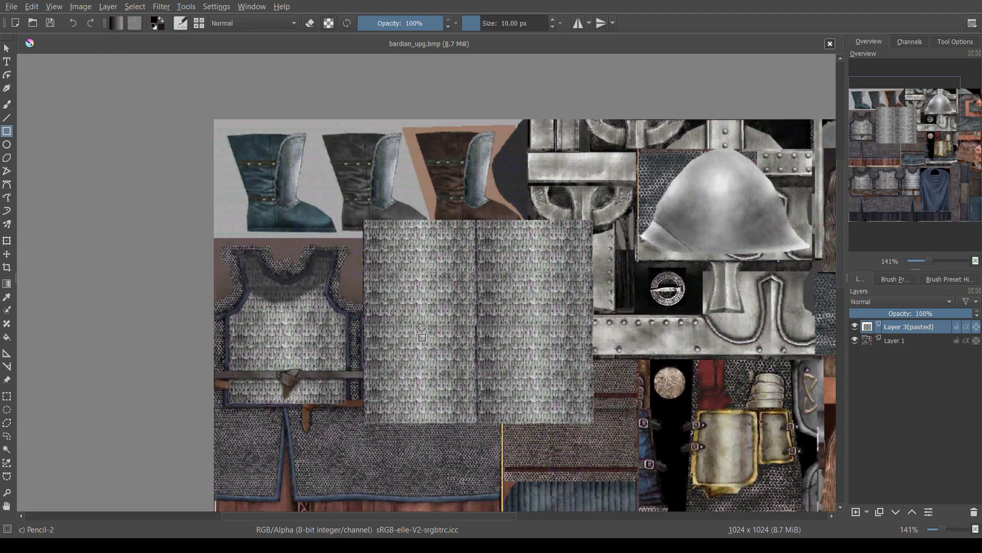
pyautogui.scroll(4, 575, 313)
pyautogui.scroll(-1, 575, 314)
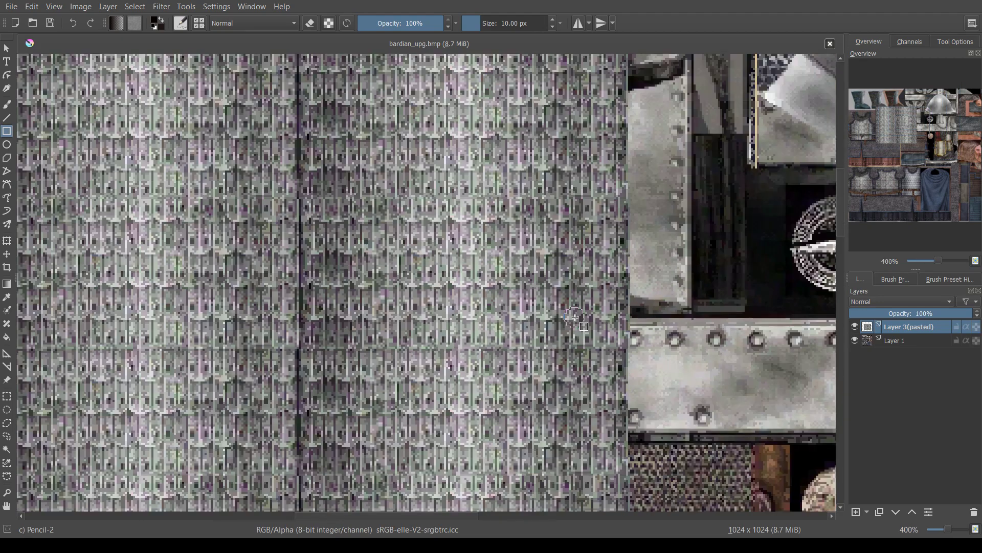
pyautogui.scroll(1, 490, 313)
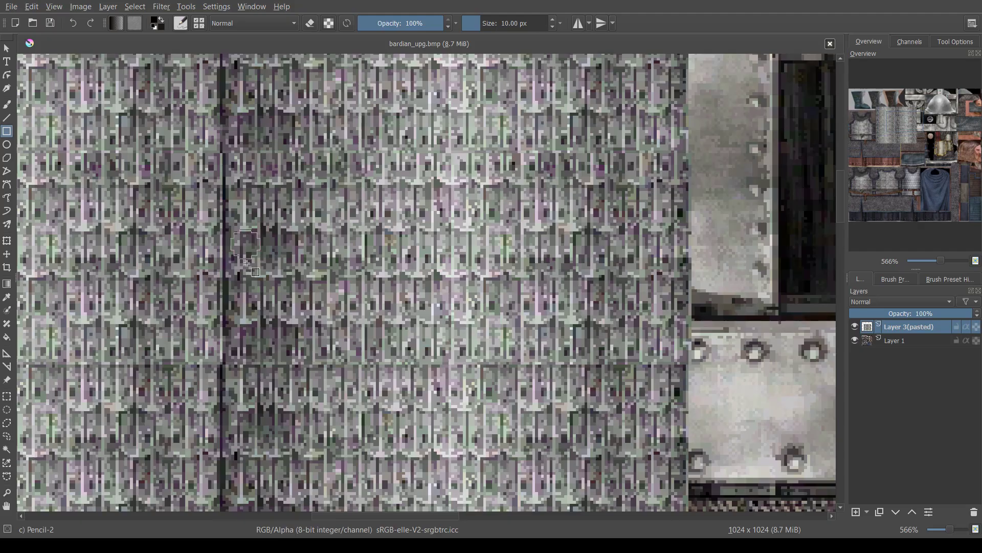
pyautogui.moveTo(910, 139); pyautogui.dragTo(885, 133)
pyautogui.scroll(-2, 631, 261)
pyautogui.scroll(1, 631, 261)
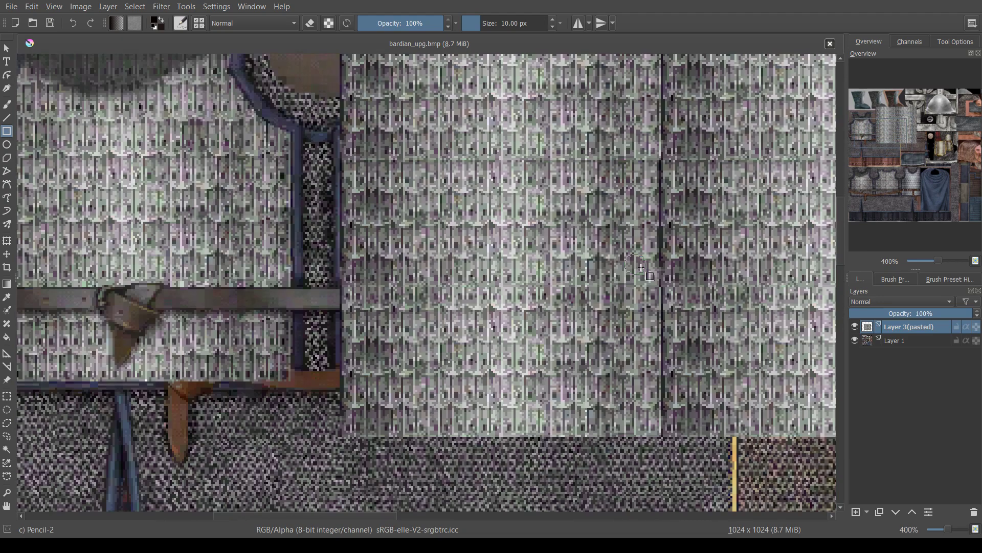
pyautogui.click(855, 327)
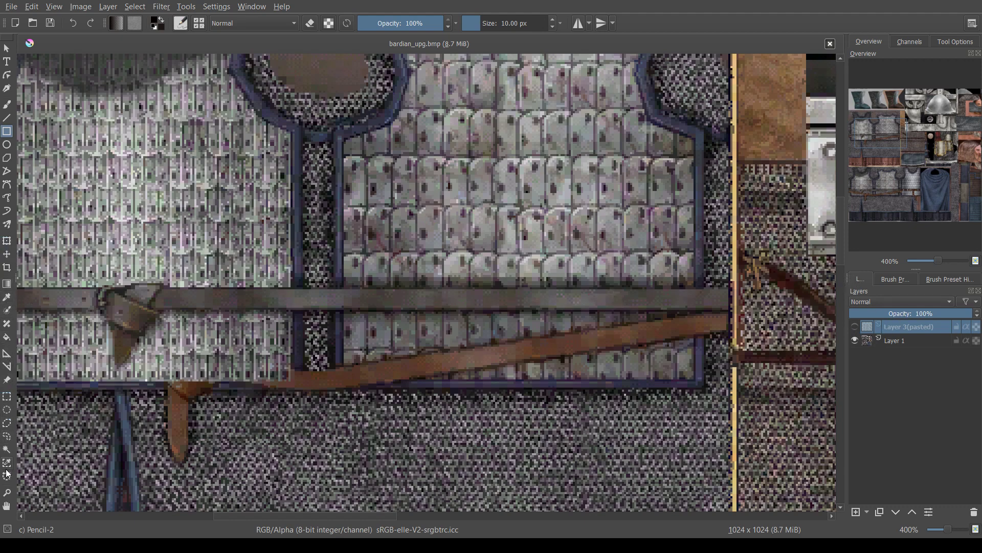
# Step: Trace a polygonal selection along the inside of the second breastplate's blue trim, enclosing all scales above the belt
pyautogui.click(7, 425)
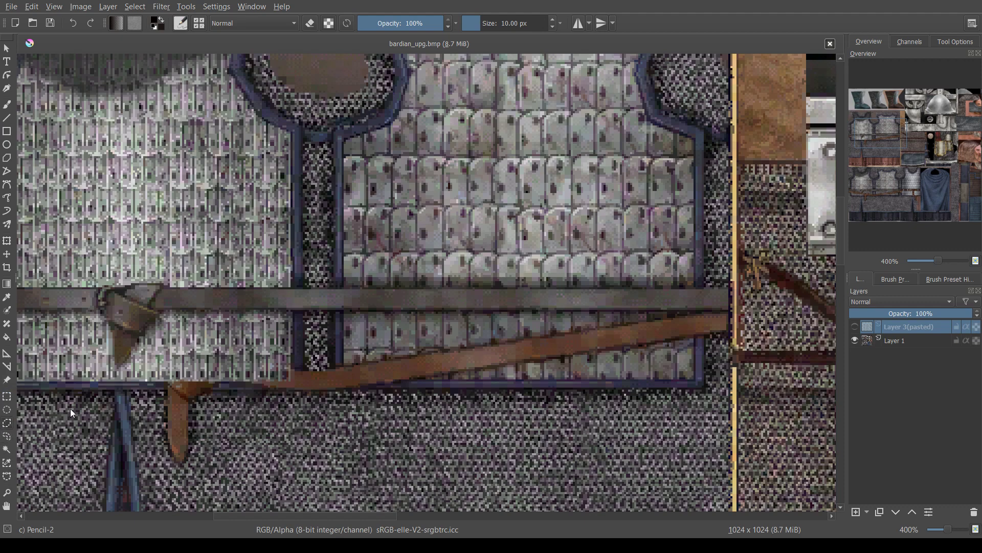
pyautogui.click(343, 140)
pyautogui.click(343, 289)
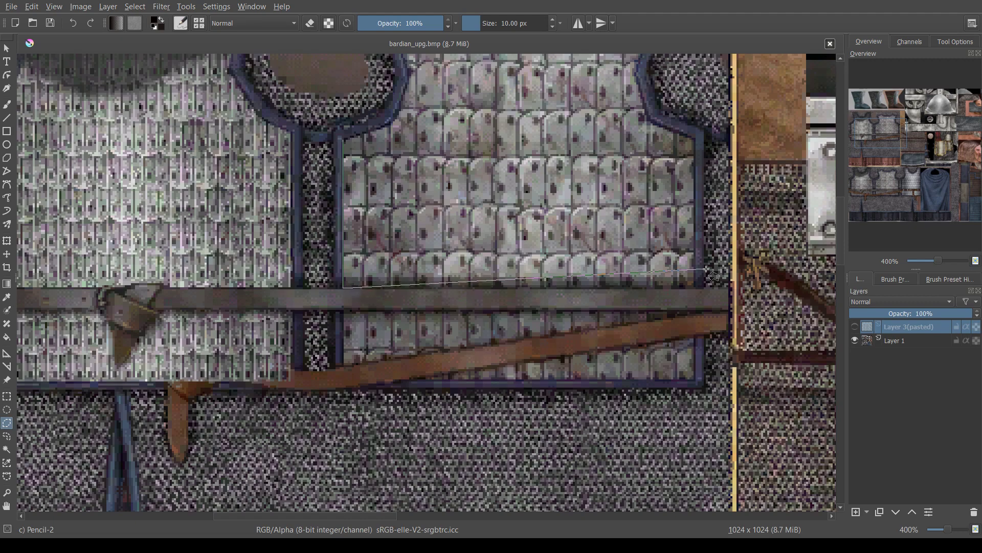
pyautogui.click(695, 288)
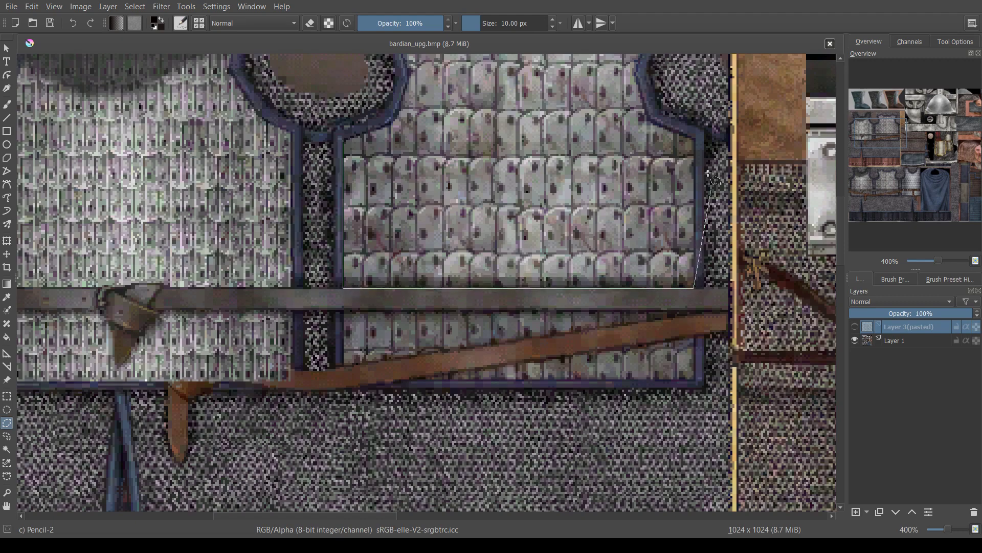
pyautogui.click(695, 138)
pyautogui.click(650, 122)
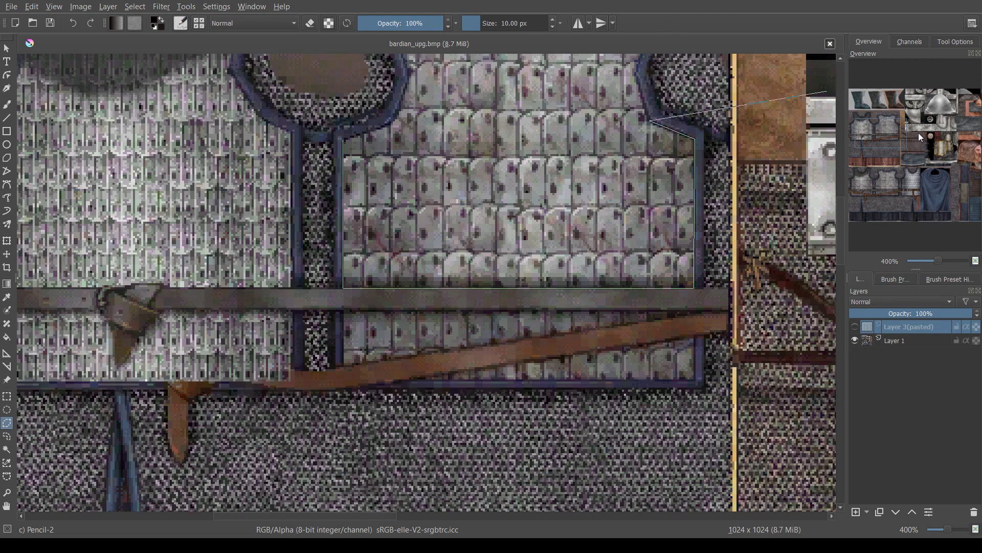
pyautogui.moveTo(910, 157); pyautogui.dragTo(882, 127)
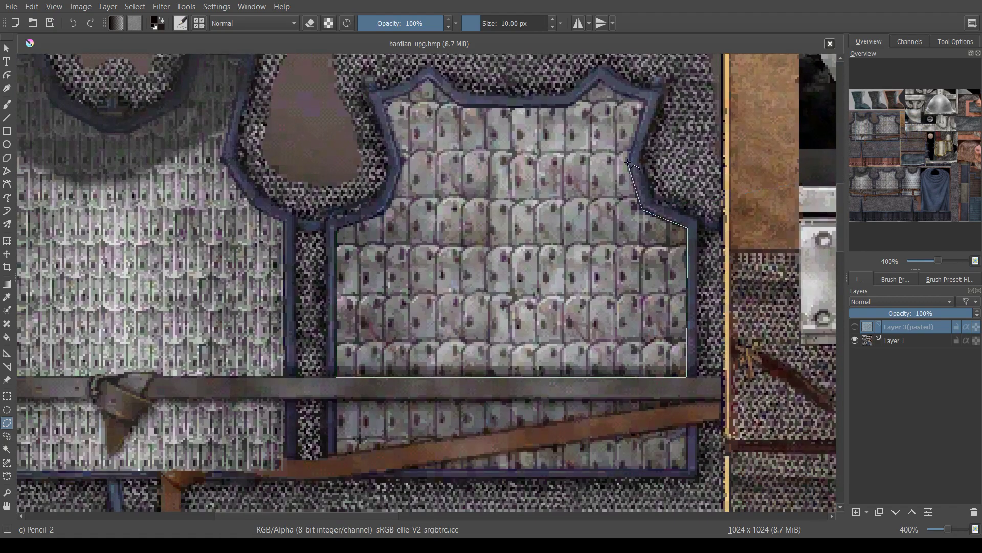
pyautogui.click(647, 102)
pyautogui.click(599, 81)
pyautogui.click(571, 106)
pyautogui.click(456, 106)
pyautogui.click(427, 80)
pyautogui.click(410, 95)
pyautogui.click(382, 101)
pyautogui.click(402, 163)
pyautogui.click(388, 210)
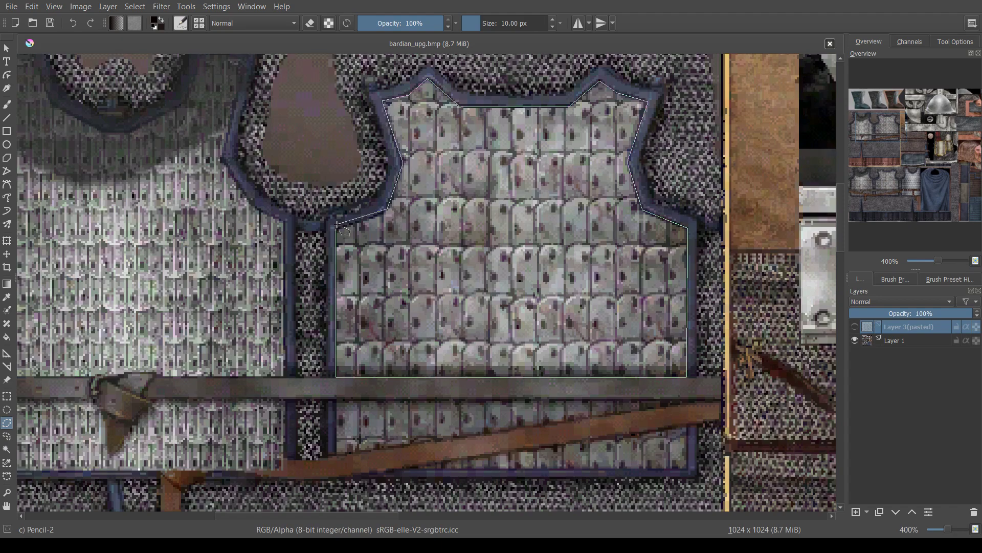
pyautogui.click(336, 228)
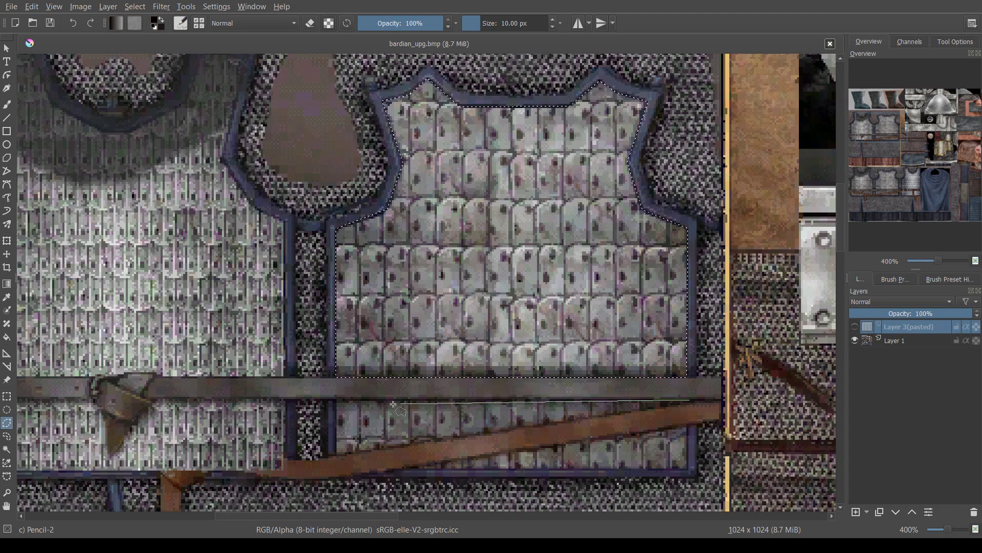
pyautogui.click(336, 455)
pyautogui.click(690, 400)
pyautogui.hotkey('ctrl', 'z')
# Step: Show Layer 3, copy its selected scales onto a new layer, then deselect and hide Layer 3 again
pyautogui.click(855, 326)
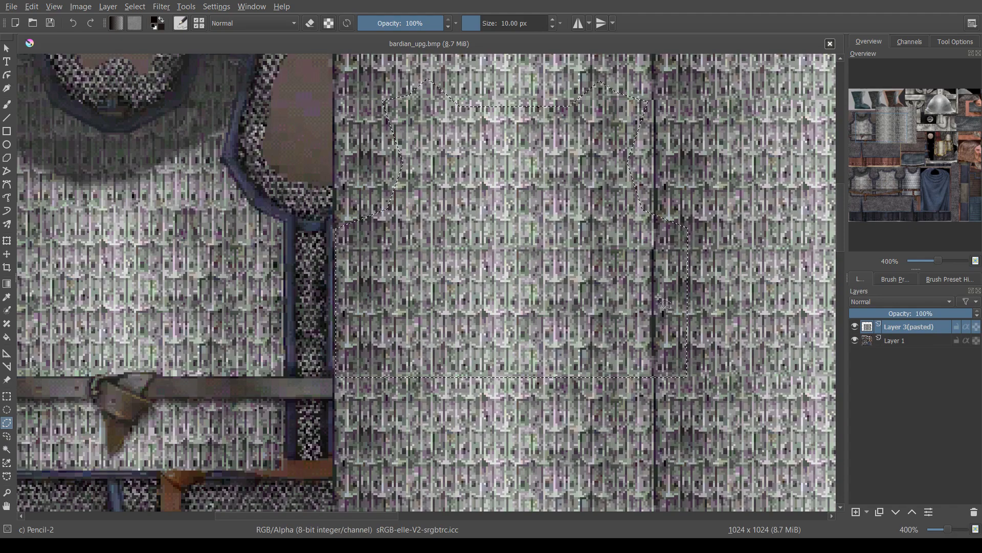
pyautogui.hotkey('ctrl', 'v')
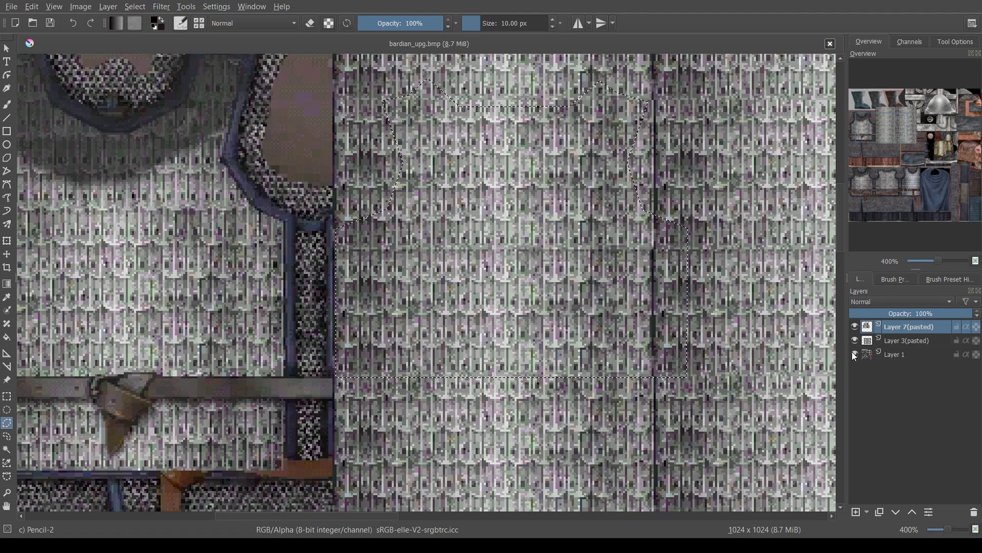
pyautogui.hotkey('ctrl', 'shift', 'a')
pyautogui.click(855, 340)
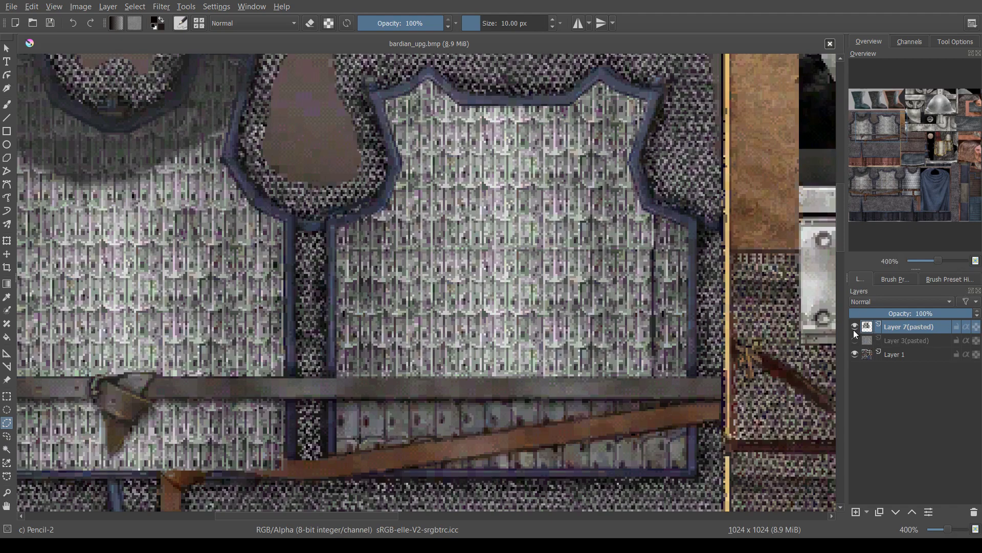
# Step: Copy Layer 3's scales onto a new layer for the triangular area between the second breastplate's belt and diagonal strap, then hide Layer 3
pyautogui.click(884, 345)
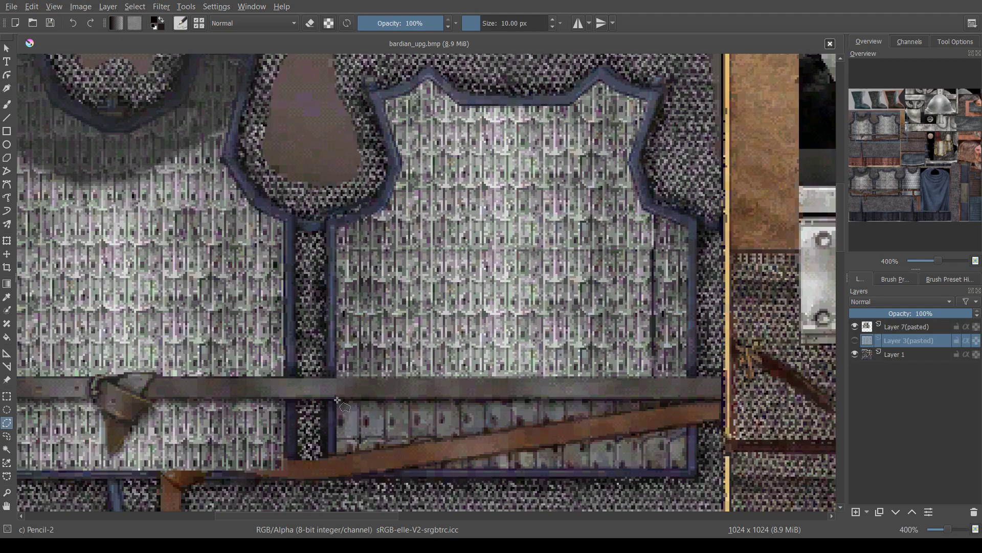
pyautogui.click(337, 401)
pyautogui.click(336, 455)
pyautogui.doubleClick(689, 399)
pyautogui.click(855, 342)
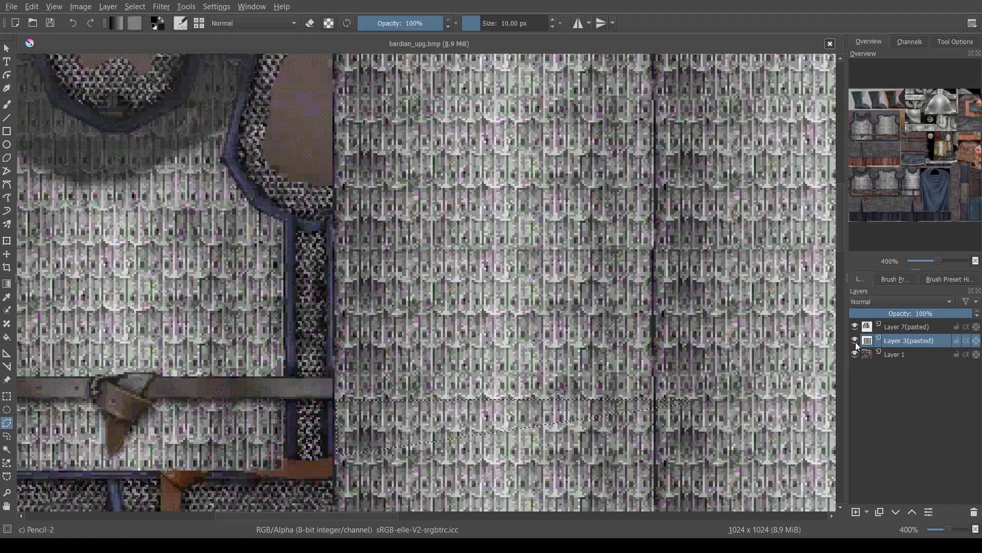
pyautogui.hotkey('ctrl', 'v')
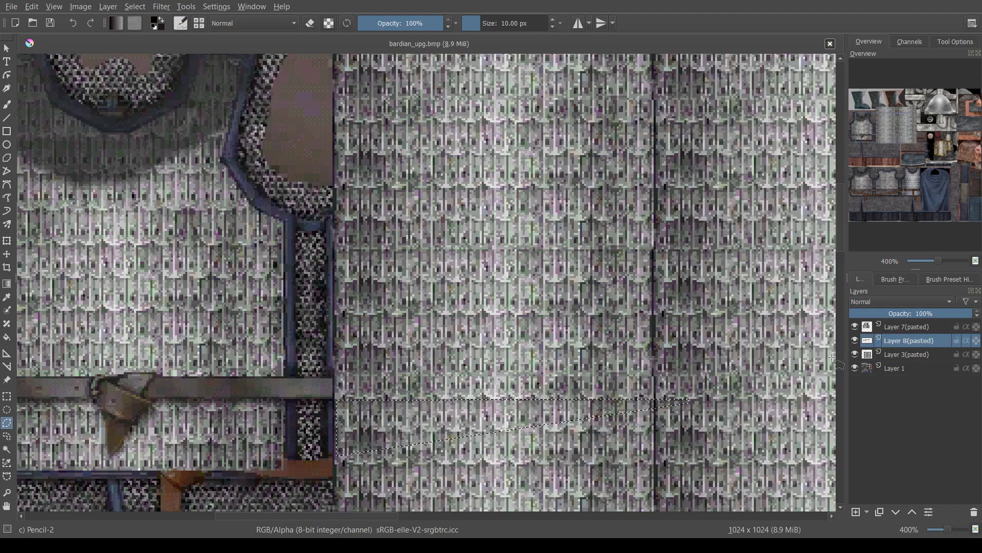
pyautogui.click(888, 354)
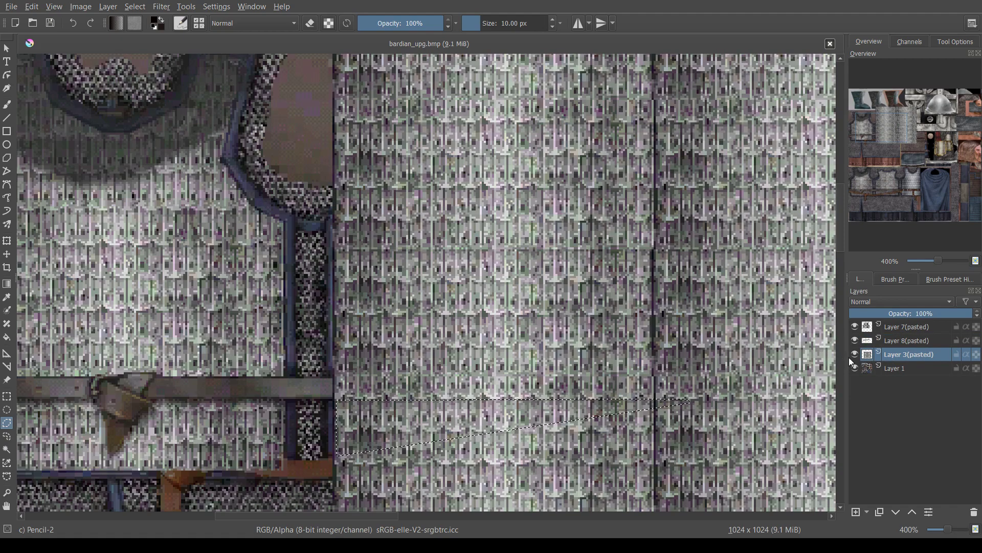
pyautogui.click(854, 355)
pyautogui.hotkey('ctrl', 'shift', 'a')
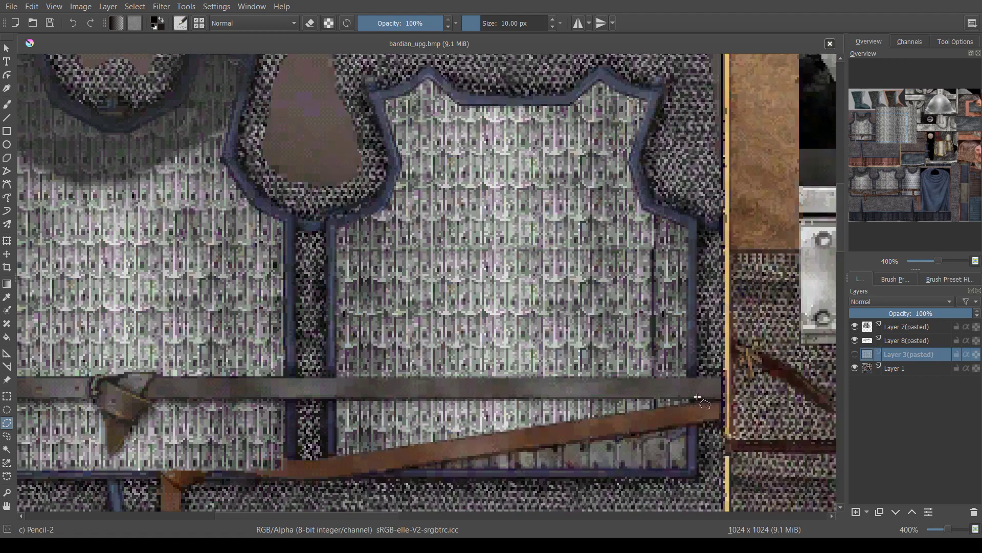
# Step: Select the triangular area below the second breastplate's diagonal strap and copy Layer 3's scales there onto a new layer
pyautogui.click(688, 424)
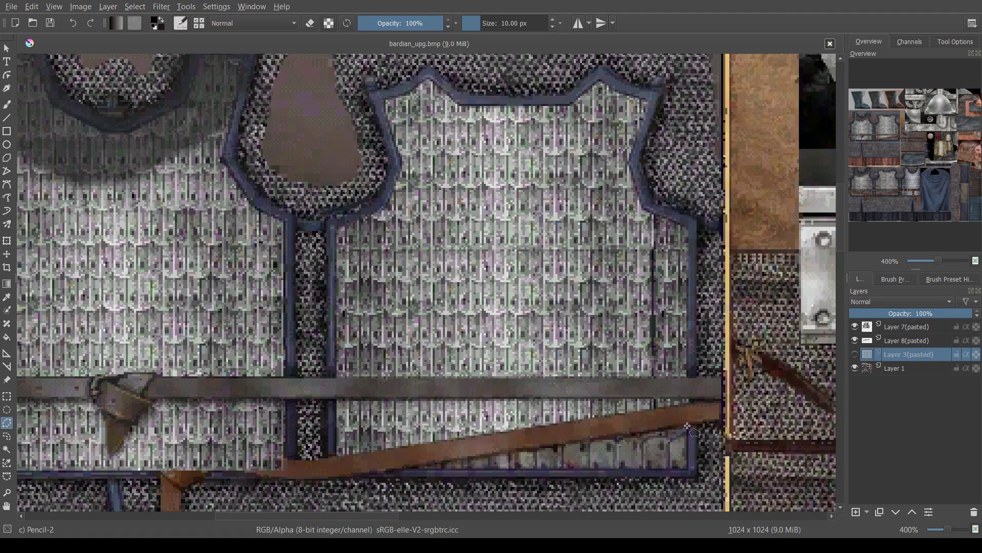
pyautogui.click(686, 471)
pyautogui.click(403, 470)
pyautogui.click(688, 425)
pyautogui.click(854, 355)
pyautogui.hotkey('ctrl', 'v')
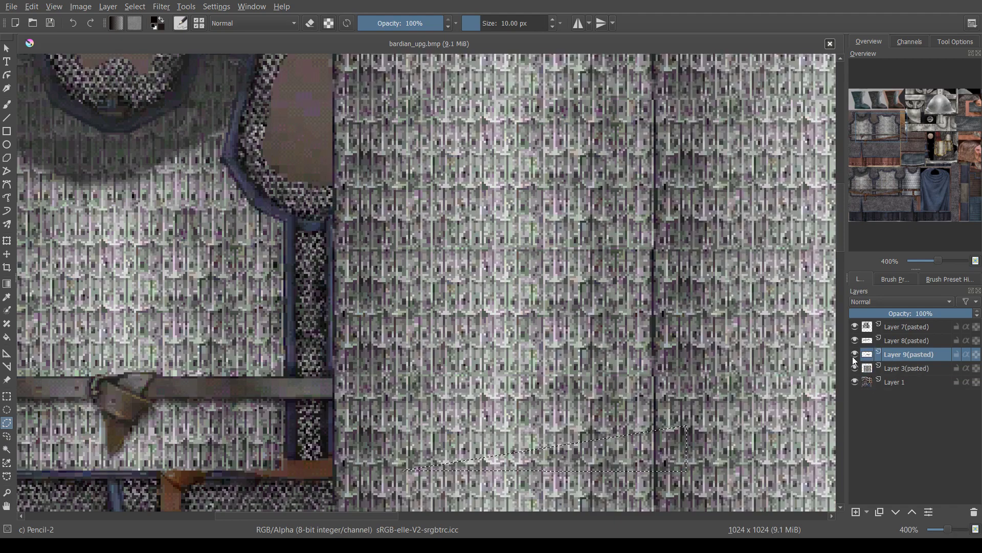
# Step: Hide Layer 3 and review the new scales on both breastplates
pyautogui.click(855, 368)
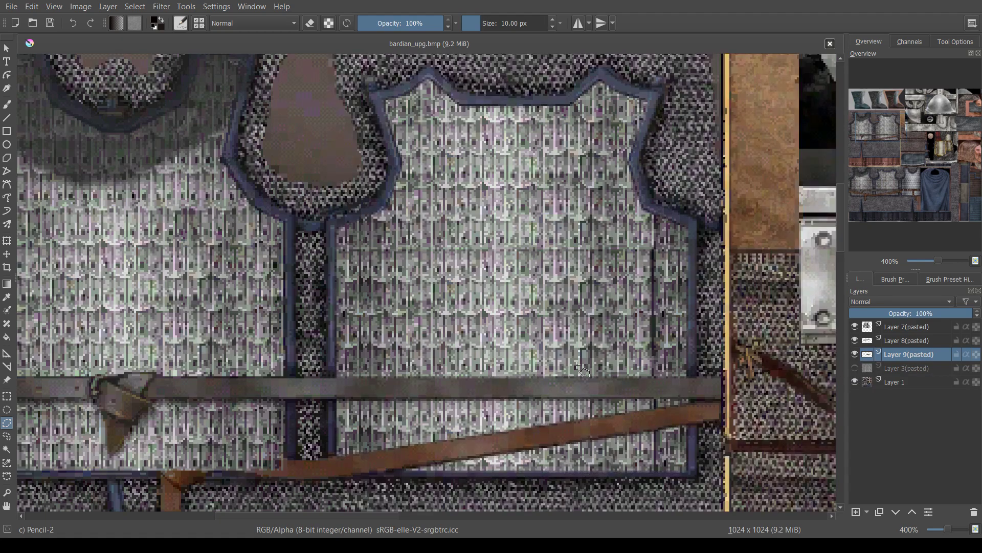
pyautogui.keyDown('ctrl'); pyautogui.scroll(-2, 590, 353); pyautogui.keyUp('ctrl')
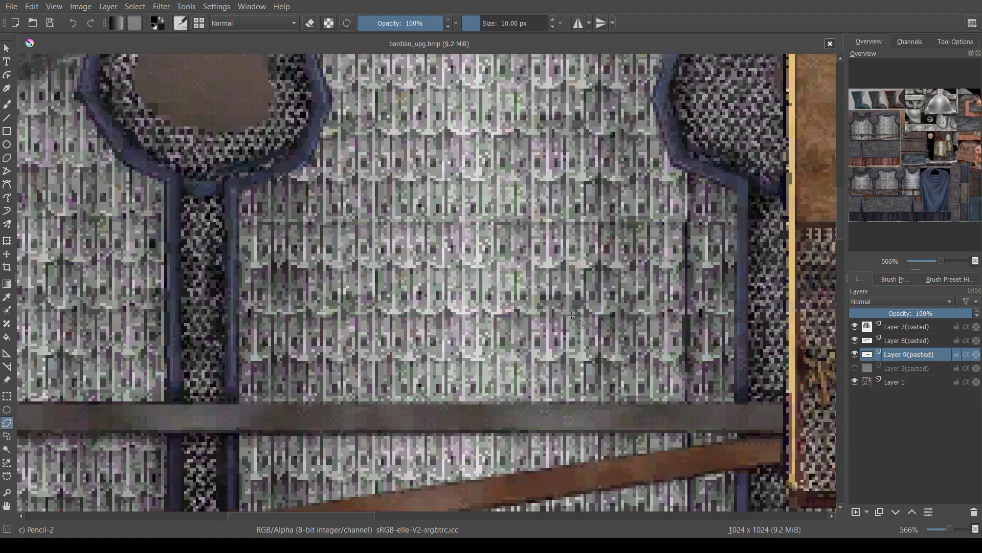
pyautogui.keyDown('ctrl'); pyautogui.scroll(1, 342, 290); pyautogui.keyUp('ctrl')
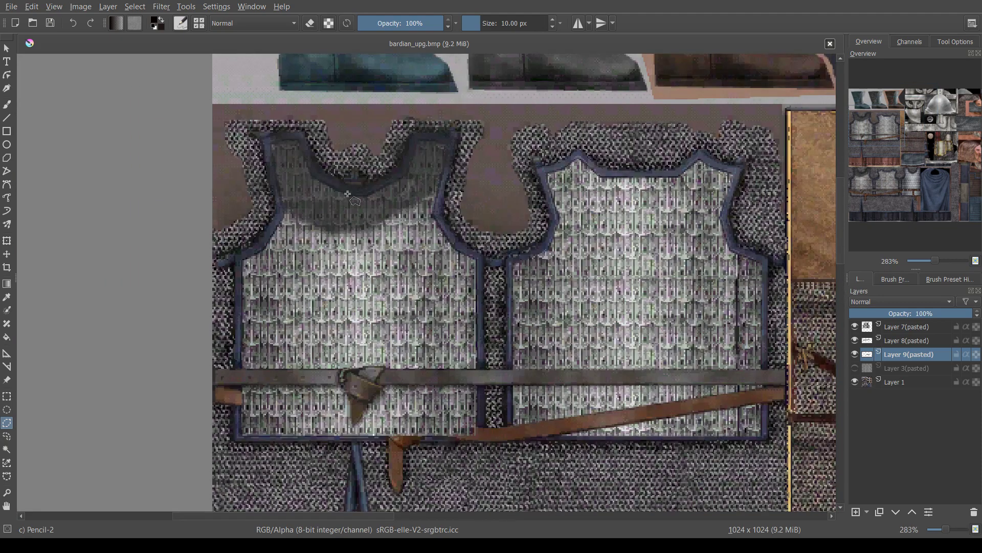
pyautogui.keyDown('ctrl'); pyautogui.scroll(1, 443, 243); pyautogui.keyUp('ctrl')
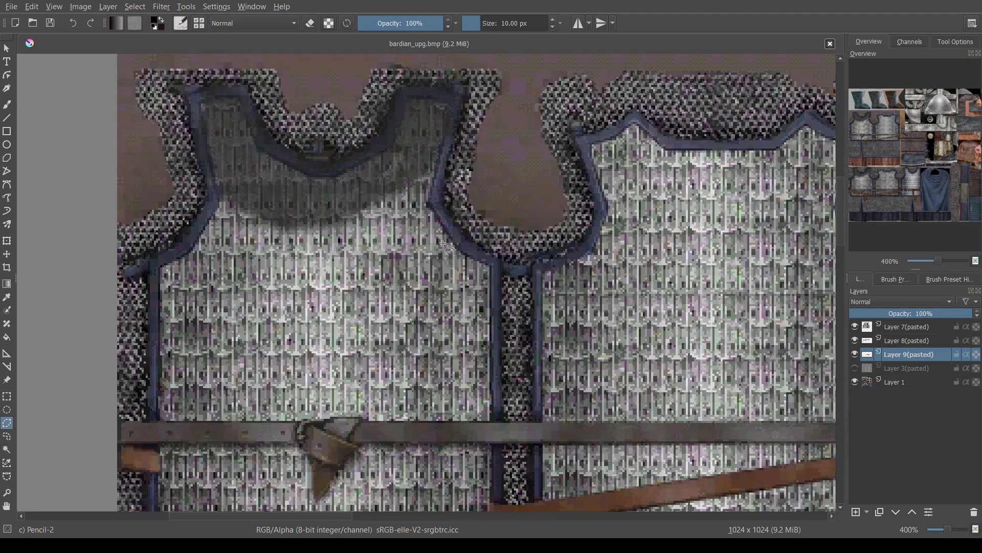
# Step: Set the brush opacity to 23% and merge Layer 7 and Layer 8 down into Layer 9
pyautogui.click(6, 104)
pyautogui.moveTo(397, 24); pyautogui.dragTo(373, 23)
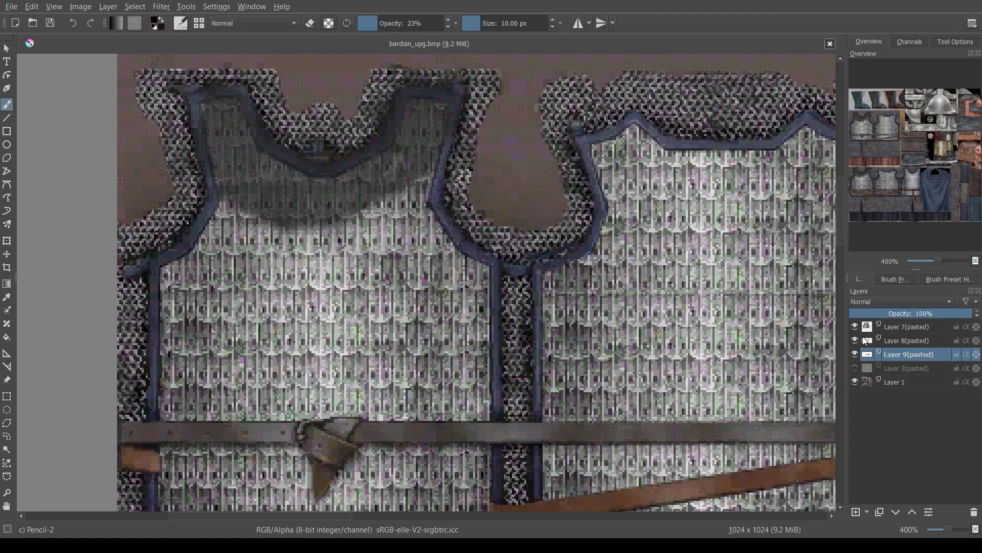
pyautogui.click(890, 328)
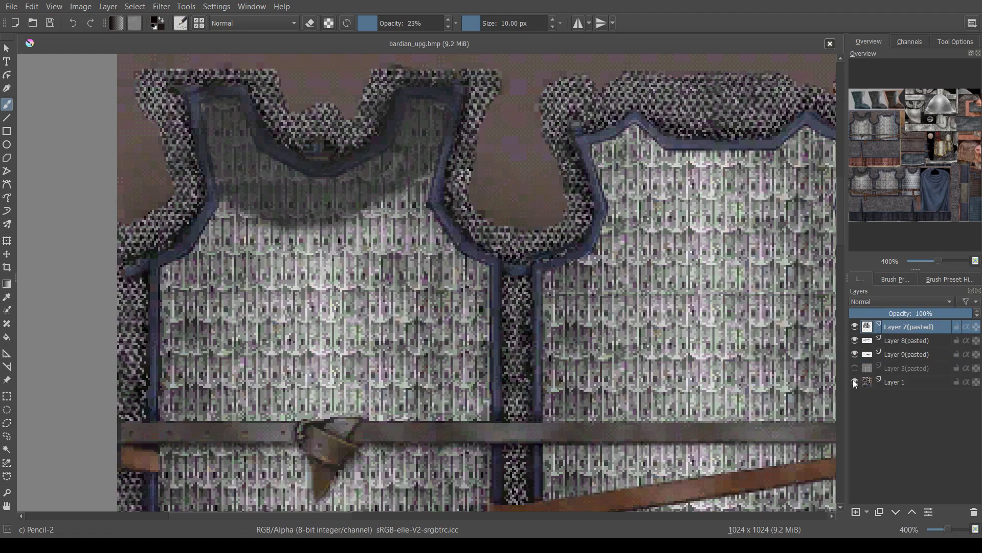
pyautogui.hotkey('shift', 'Delete')
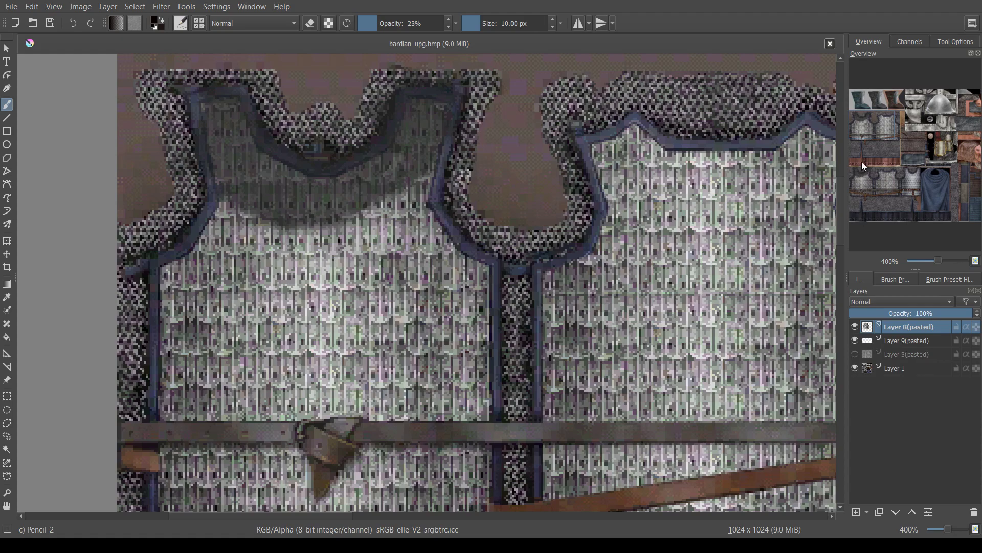
pyautogui.hotkey('shift', 'Delete')
# Step: Paint soft black shading over the second breastplate's scales along the blue trim, the belt and the diagonal strap
pyautogui.moveTo(598, 146)
pyautogui.mouseDown()
pyautogui.moveTo(645, 135)
pyautogui.moveTo(637, 126)
pyautogui.moveTo(644, 142)
pyautogui.moveTo(607, 171)
pyautogui.moveTo(614, 209)
pyautogui.moveTo(594, 249)
pyautogui.moveTo(563, 274)
pyautogui.moveTo(546, 320)
pyautogui.moveTo(562, 419)
pyautogui.moveTo(550, 402)
pyautogui.moveTo(573, 423)
pyautogui.moveTo(650, 424)
pyautogui.moveTo(722, 414)
pyautogui.moveTo(619, 424)
pyautogui.moveTo(818, 418)
pyautogui.moveTo(825, 402)
pyautogui.mouseUp()
pyautogui.moveTo(792, 164)
pyautogui.mouseDown()
pyautogui.moveTo(639, 160)
pyautogui.moveTo(827, 159)
pyautogui.moveTo(831, 123)
pyautogui.moveTo(778, 152)
pyautogui.moveTo(807, 142)
pyautogui.moveTo(821, 149)
pyautogui.mouseUp()
pyautogui.moveTo(887, 141); pyautogui.dragTo(893, 139)
pyautogui.moveTo(760, 151)
pyautogui.mouseDown()
pyautogui.moveTo(744, 215)
pyautogui.moveTo(798, 281)
pyautogui.moveTo(811, 322)
pyautogui.moveTo(797, 416)
pyautogui.moveTo(618, 399)
pyautogui.mouseUp()
pyautogui.moveTo(463, 437)
pyautogui.mouseDown()
pyautogui.moveTo(475, 434)
pyautogui.moveTo(464, 455)
pyautogui.moveTo(469, 471)
pyautogui.moveTo(517, 438)
pyautogui.moveTo(789, 434)
pyautogui.moveTo(495, 475)
pyautogui.moveTo(679, 444)
pyautogui.moveTo(617, 493)
pyautogui.moveTo(579, 501)
pyautogui.moveTo(744, 476)
pyautogui.moveTo(800, 478)
pyautogui.moveTo(640, 486)
pyautogui.mouseUp()
pyautogui.keyDown('ctrl'); pyautogui.scroll(2, 611, 325); pyautogui.keyUp('ctrl')
pyautogui.keyDown('ctrl'); pyautogui.scroll(-3, 611, 326); pyautogui.keyUp('ctrl')
pyautogui.keyDown('ctrl'); pyautogui.scroll(-1, 612, 326); pyautogui.keyUp('ctrl')
pyautogui.keyDown('ctrl'); pyautogui.scroll(1, 612, 326); pyautogui.keyUp('ctrl')
pyautogui.keyDown('ctrl'); pyautogui.scroll(1, 612, 326); pyautogui.keyUp('ctrl')
pyautogui.keyDown('ctrl'); pyautogui.scroll(-2, 612, 326); pyautogui.keyUp('ctrl')
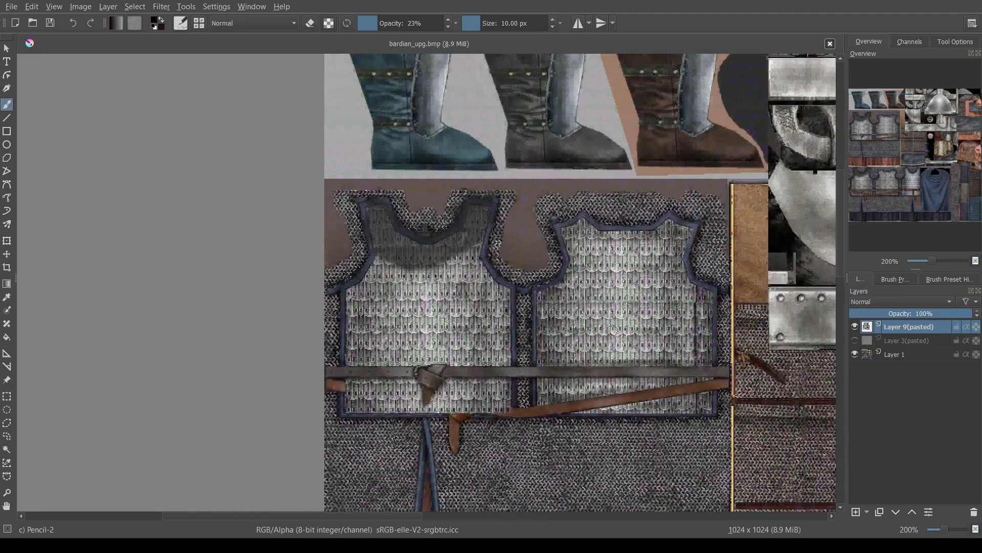
# Step: Save bardian_upg.bmp and save a separate copy of the texture as bardian_upg_norm.bmp
pyautogui.hotkey('ctrl', 's')
pyautogui.keyDown('ctrl'); pyautogui.scroll(1, 666, 326); pyautogui.keyUp('ctrl')
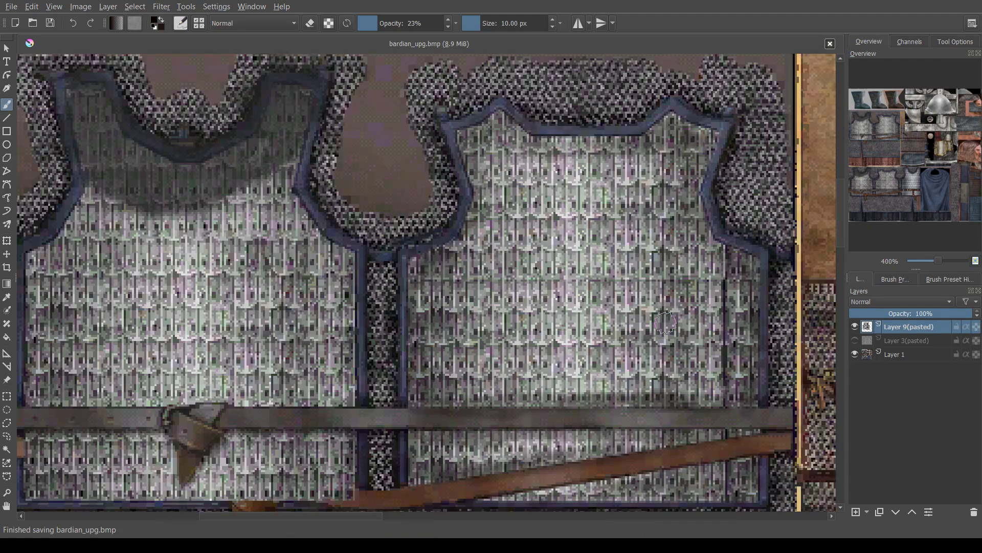
pyautogui.moveTo(913, 149); pyautogui.dragTo(879, 134)
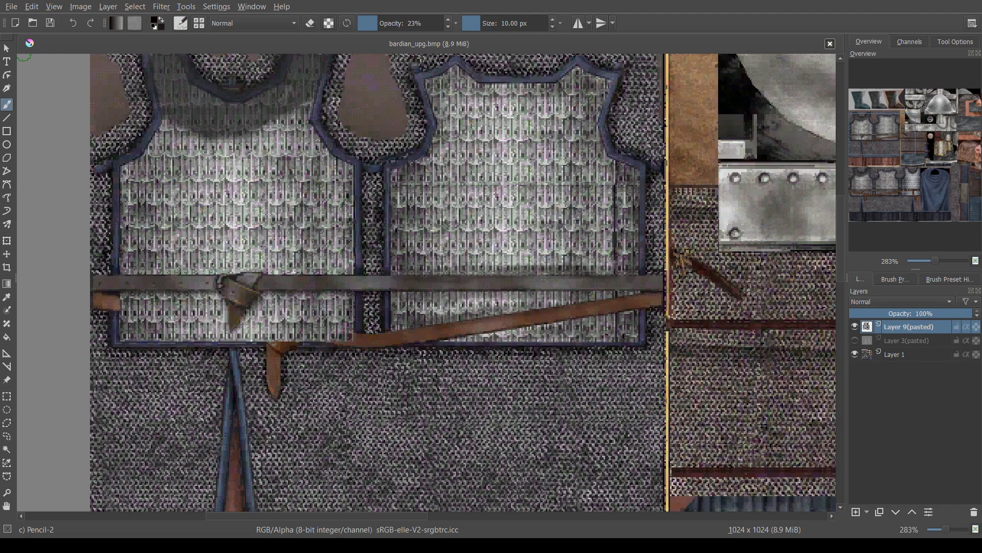
pyautogui.hotkey('ctrl', 's')
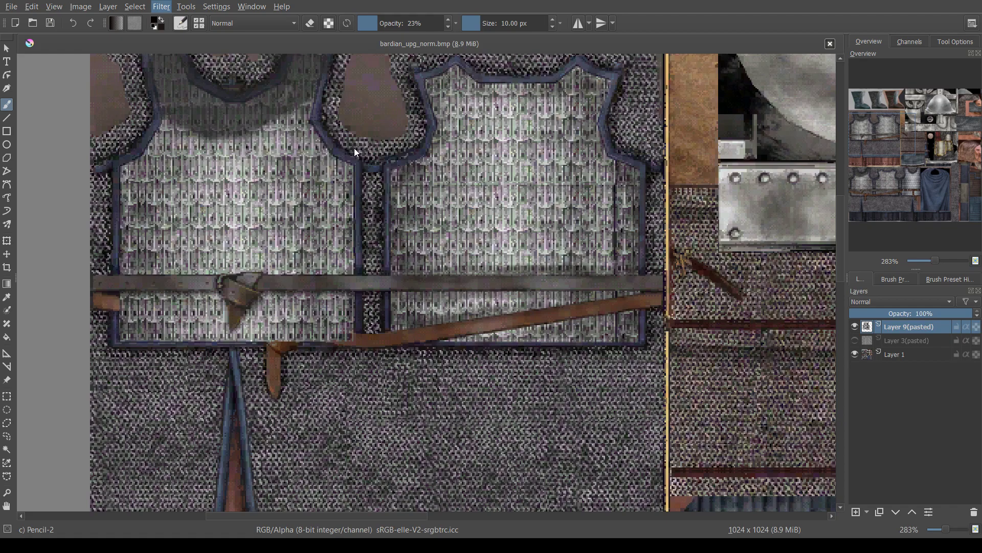
# Step: Try the last-used filter and a normal map conversion on Layer 9, undoing each attempt
pyautogui.hotkey('ctrl', 'f')
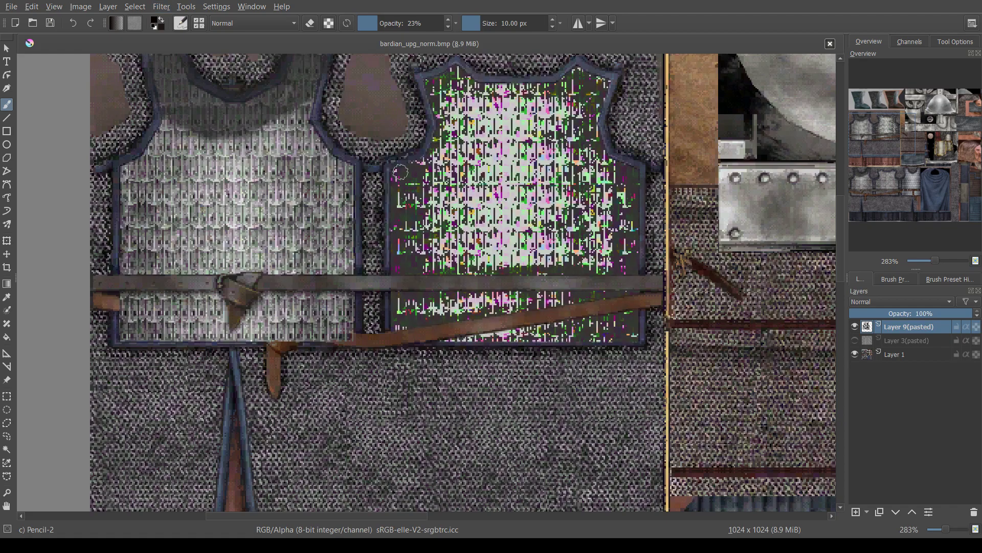
pyautogui.press('ctrl')
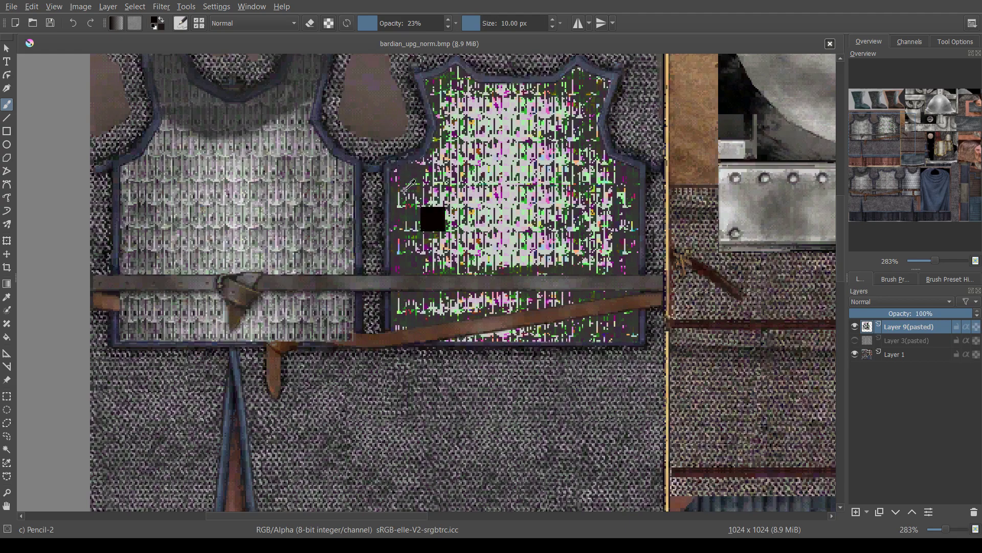
pyautogui.hotkey('ctrl', 'z')
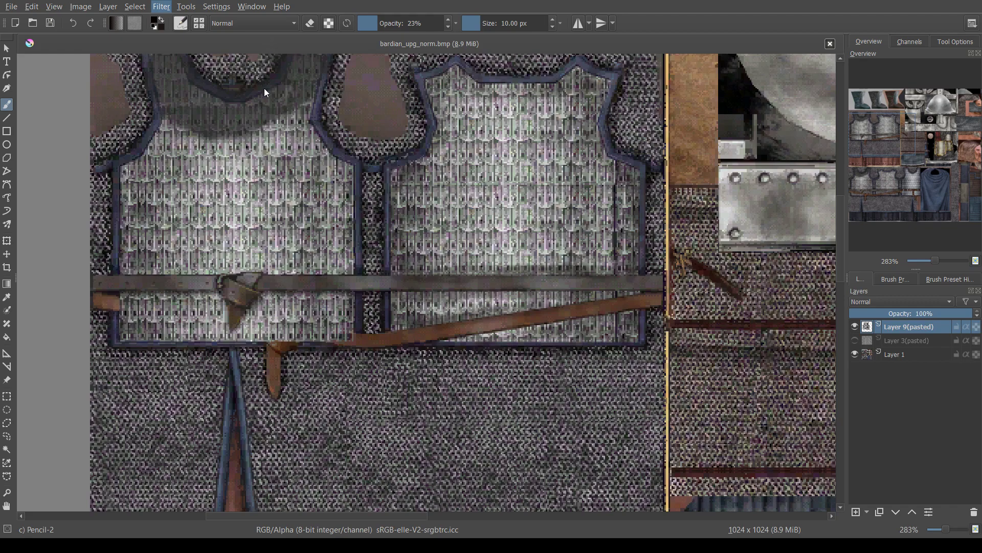
pyautogui.click(381, 104)
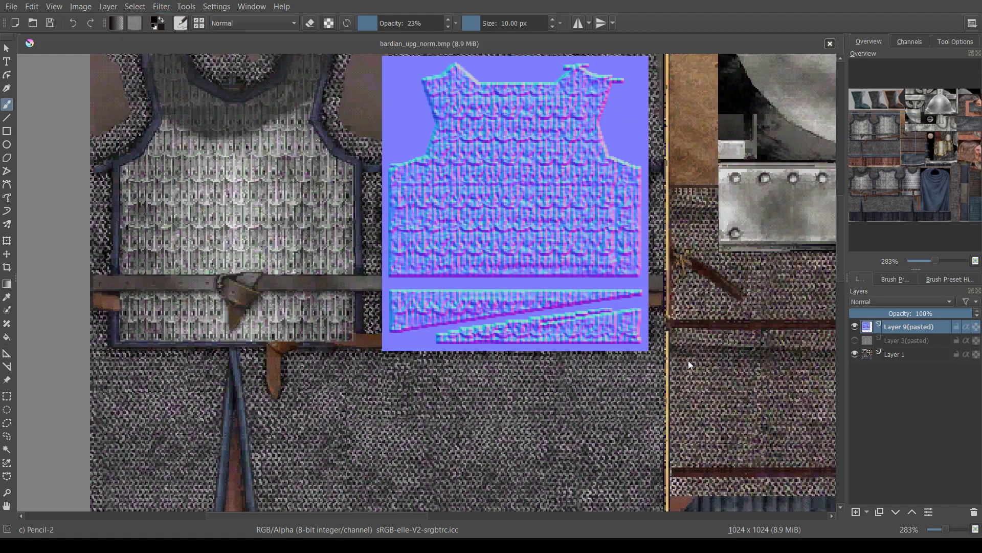
pyautogui.hotkey('ctrl', 'z')
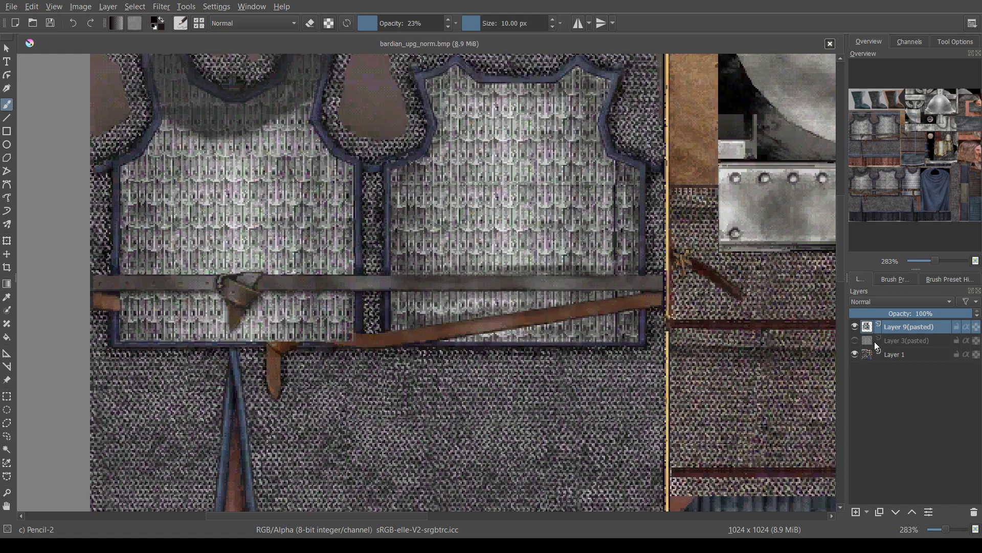
# Step: Delete the hidden Layer 3 and duplicate Layer 9
pyautogui.click(874, 340)
pyautogui.click(973, 512)
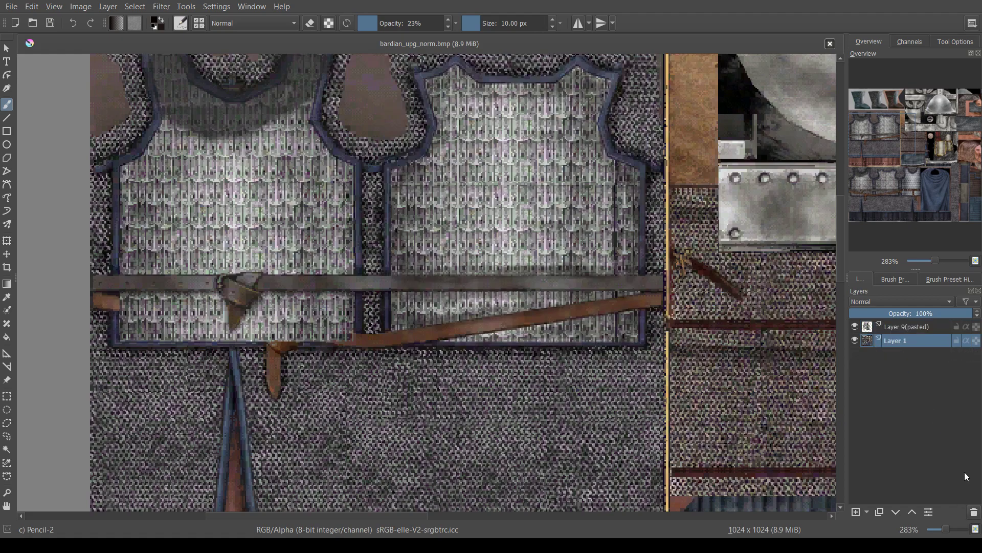
pyautogui.click(917, 326)
pyautogui.hotkey('ctrl', 'j')
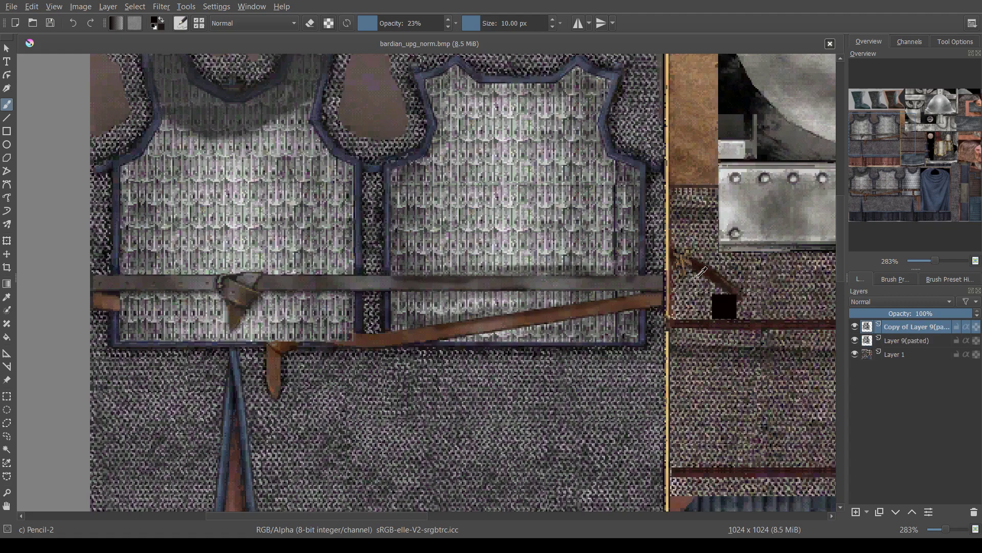
# Step: Try converting the copy of Layer 9 to a normal map, then undo it
pyautogui.hotkey('ctrl', 's')
pyautogui.click(360, 112)
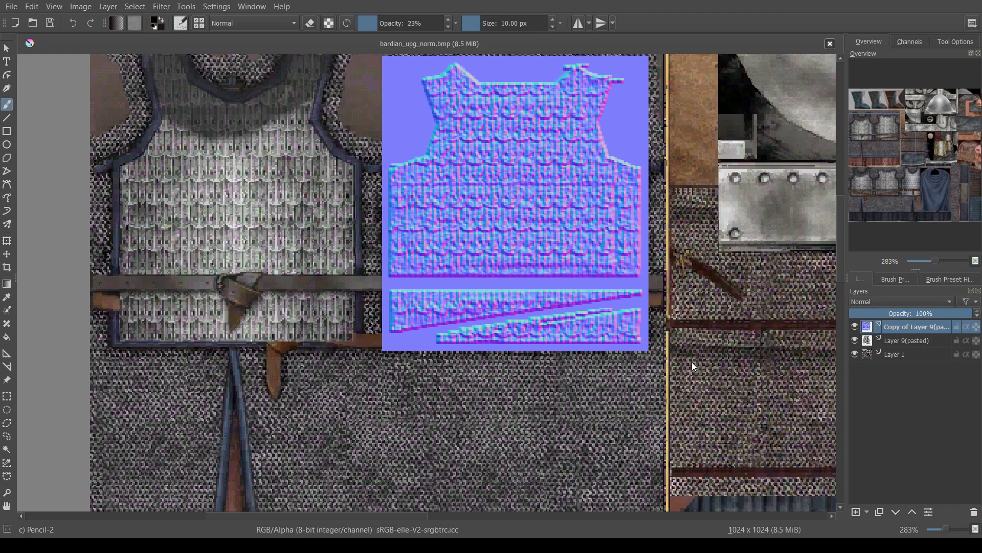
pyautogui.hotkey('ctrl', 'z')
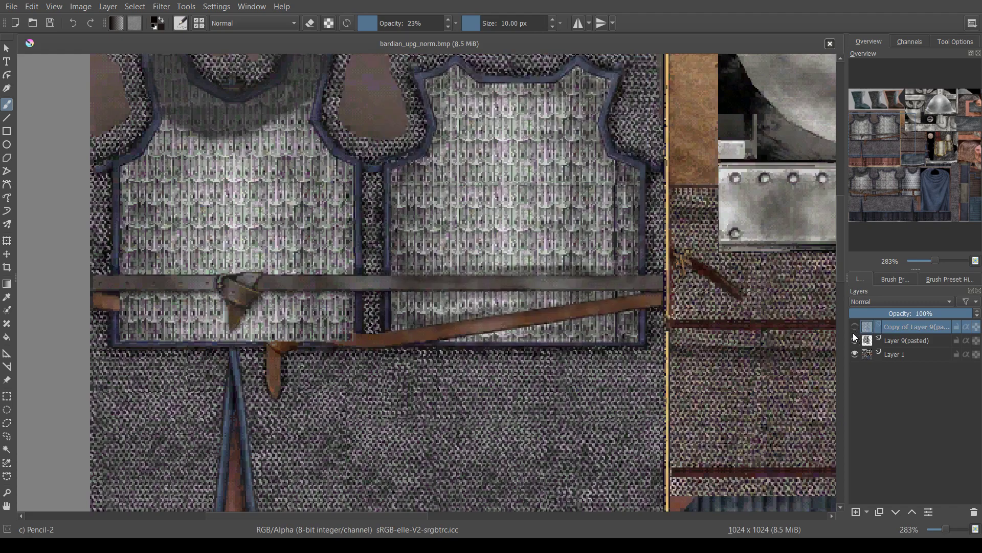
# Step: Compare the second breastplate's new scales with the original ones by toggling the visibility of Layer 9 and its copy
pyautogui.click(855, 340)
pyautogui.click(855, 340)
pyautogui.click(855, 340)
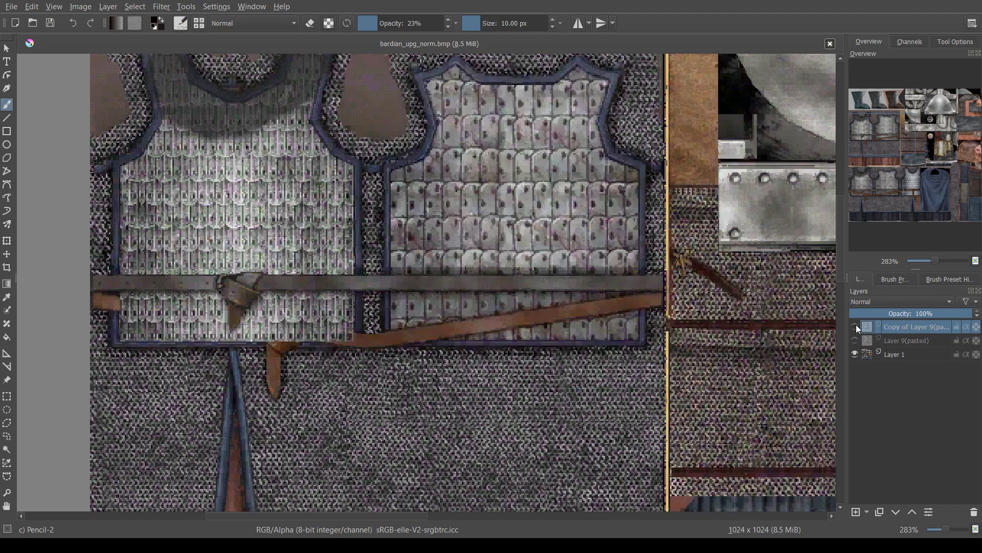
pyautogui.click(855, 326)
pyautogui.click(854, 340)
pyautogui.click(854, 328)
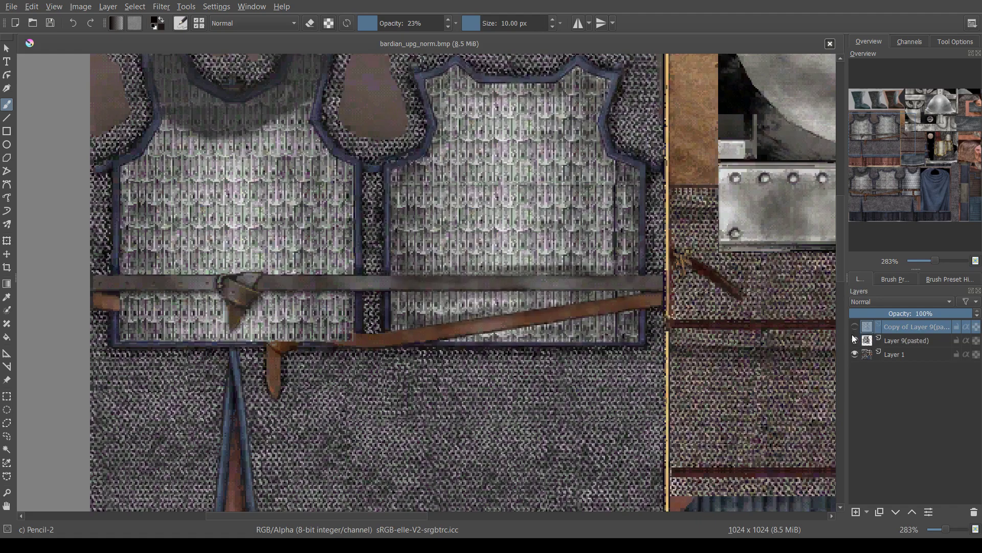
pyautogui.click(852, 343)
pyautogui.click(853, 341)
pyautogui.click(852, 342)
pyautogui.click(855, 328)
pyautogui.click(855, 328)
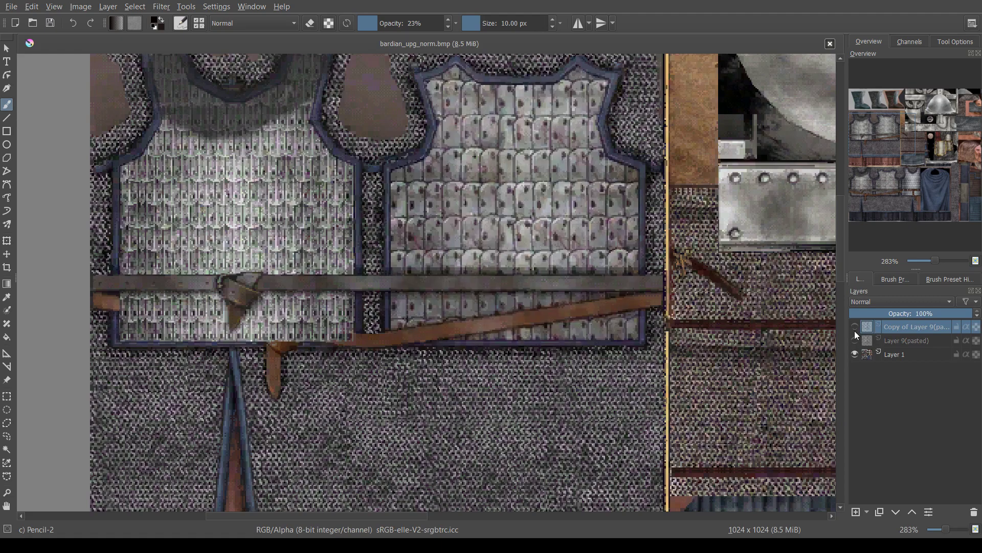
pyautogui.click(855, 341)
pyautogui.click(855, 328)
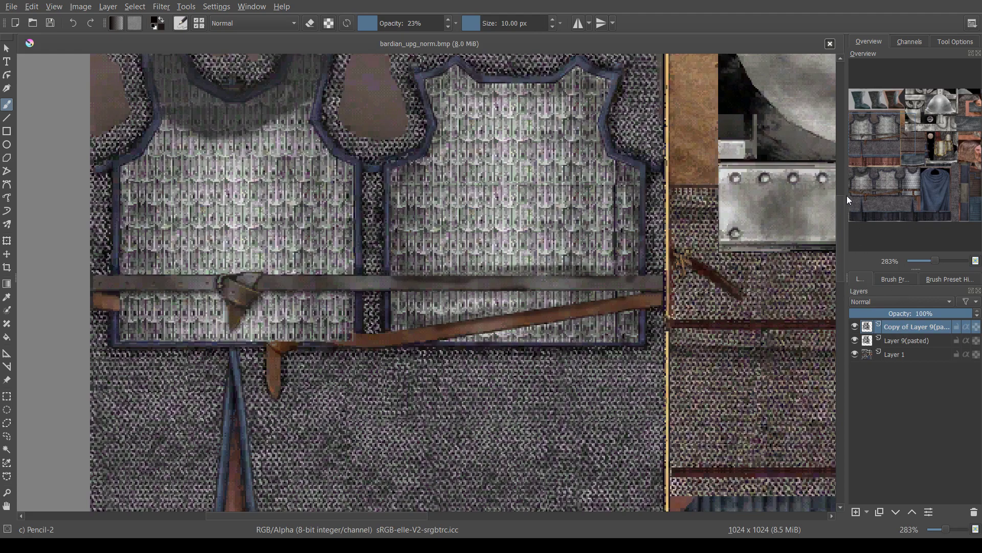
# Step: Merge all layers into one and compare the whole texture with its normal map conversion
pyautogui.hotkey('ctrl', 'shift', 'e')
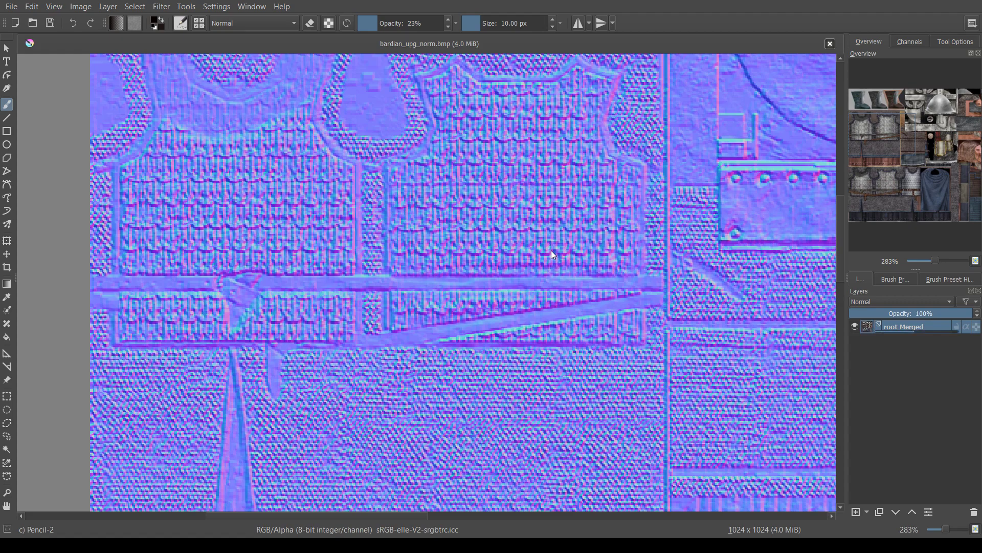
pyautogui.hotkey('ctrl', 'z')
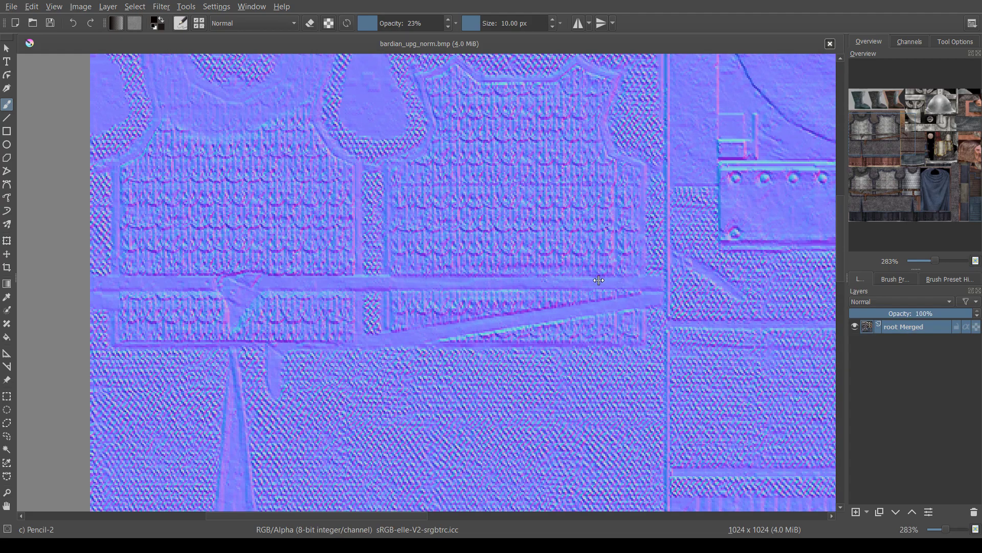
pyautogui.hotkey('ctrl', 'z')
pyautogui.hotkey('ctrl', 'z')
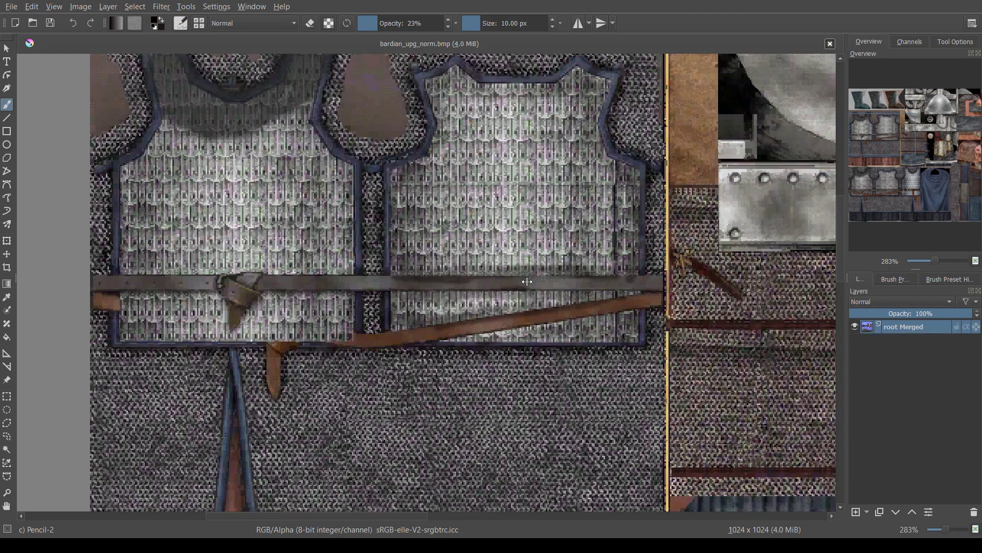
pyautogui.hotkey('ctrl', 'shift', 'z')
pyautogui.hotkey('ctrl', 'z')
pyautogui.hotkey('ctrl', 'shift', 'z')
pyautogui.hotkey('ctrl', 'z')
pyautogui.hotkey('ctrl', 'shift', 'z')
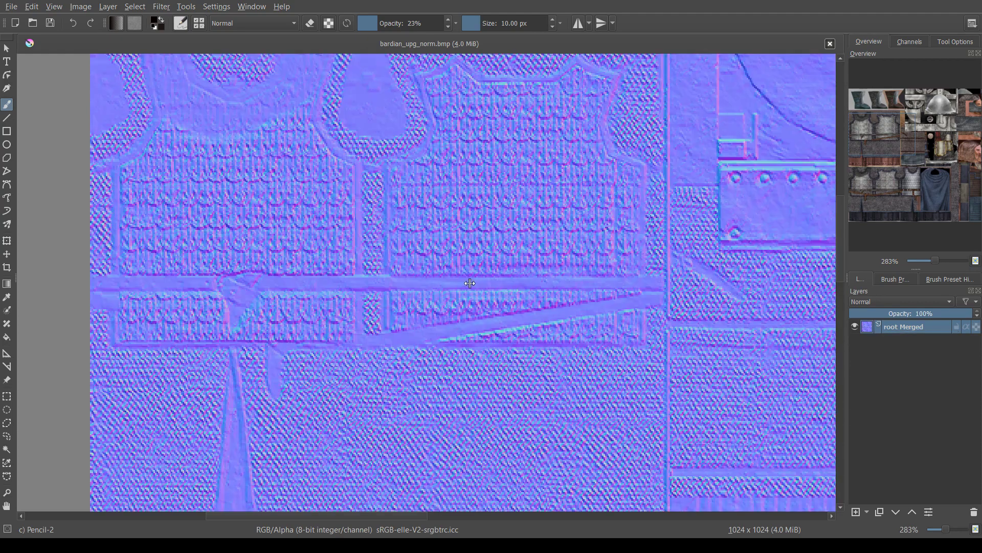
pyautogui.hotkey('ctrl', 'z')
pyautogui.hotkey('ctrl', 'shift', 'z')
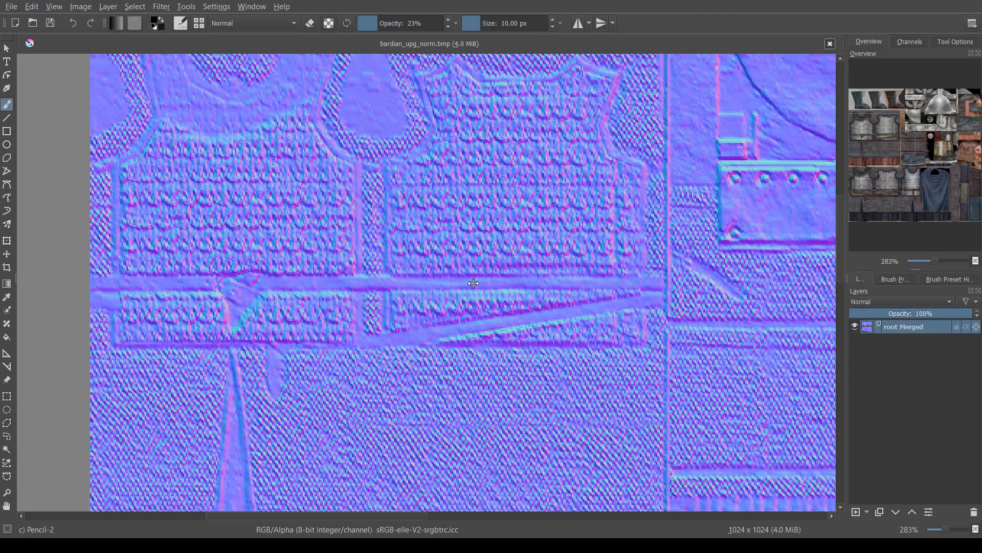
# Step: Try reapplying the normal map conversion on the merged texture for a stronger relief, then undo it
pyautogui.click(533, 242)
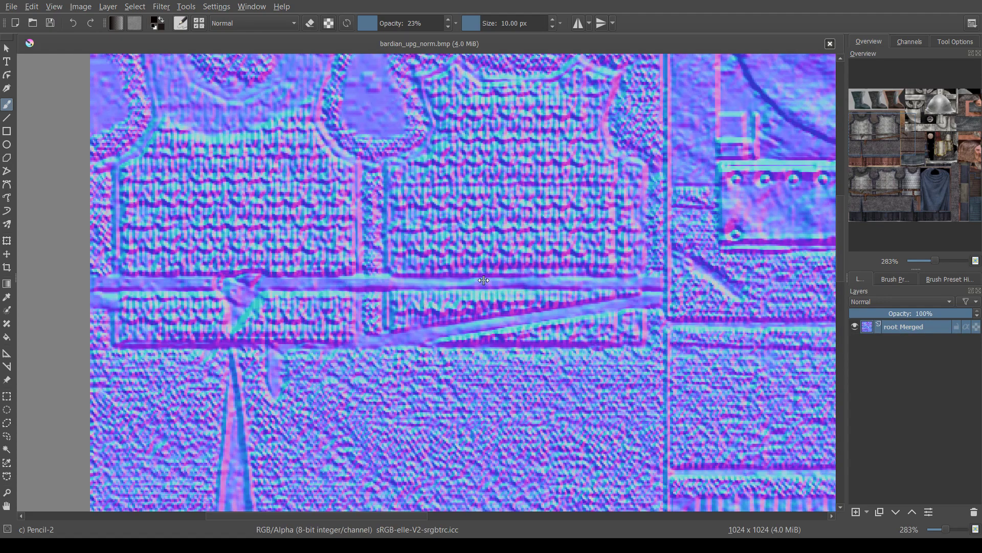
pyautogui.hotkey('ctrl', 'f')
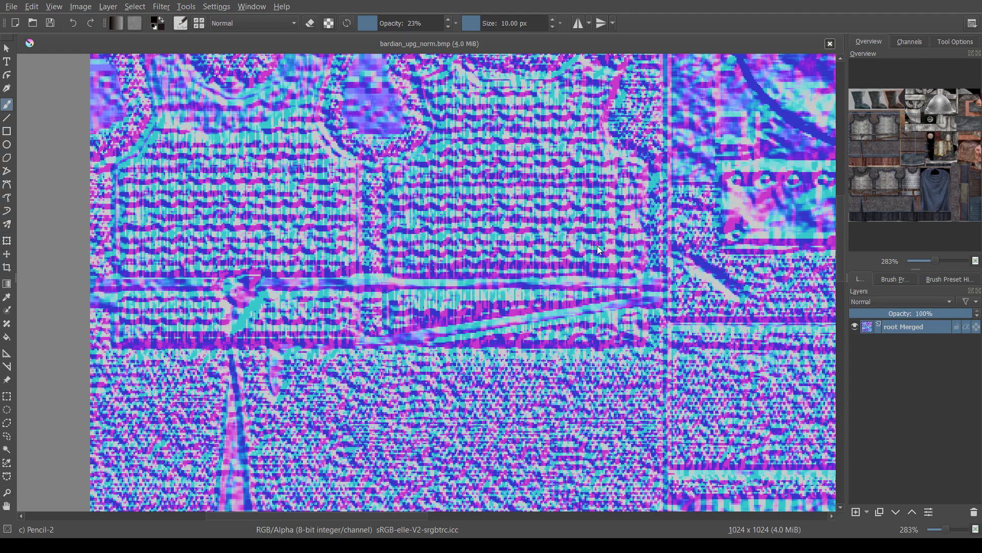
pyautogui.hotkey('ctrl', 'z')
pyautogui.hotkey('ctrl', 'z')
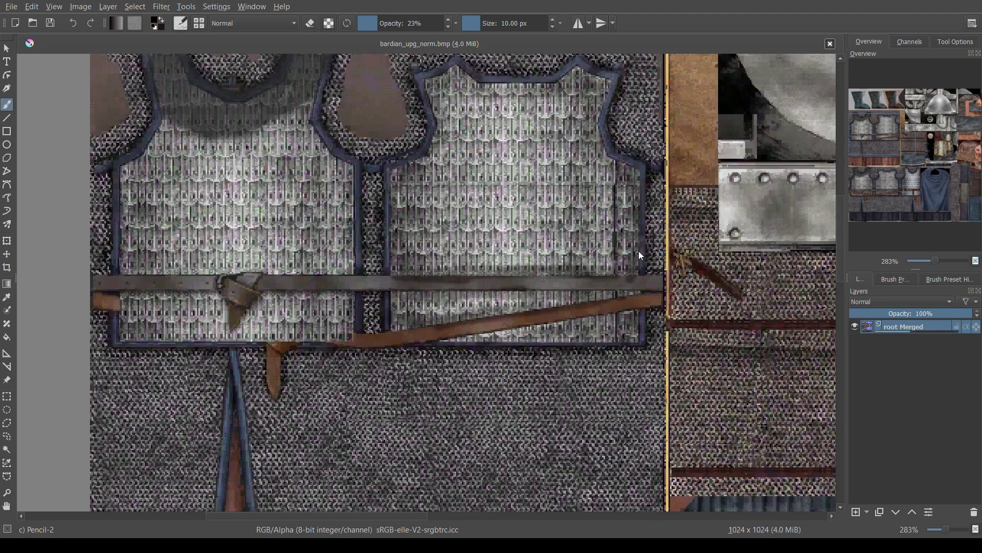
pyautogui.hotkey('ctrl', 'shift', 'z')
pyautogui.hotkey('ctrl', 'z')
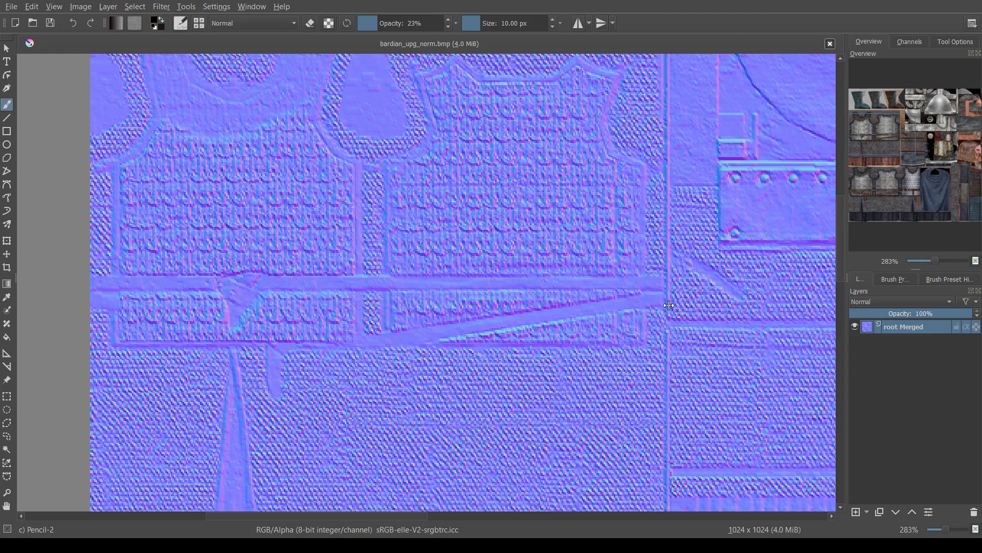
# Step: Convert the merged texture to a normal map, trying stronger radii before applying a light, finely detailed one
pyautogui.click(482, 307)
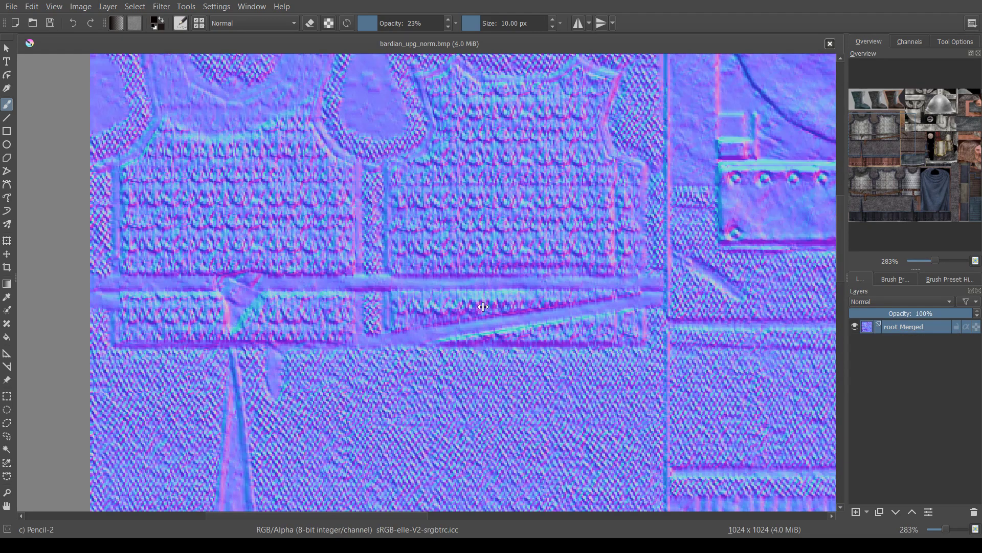
pyautogui.click(472, 306)
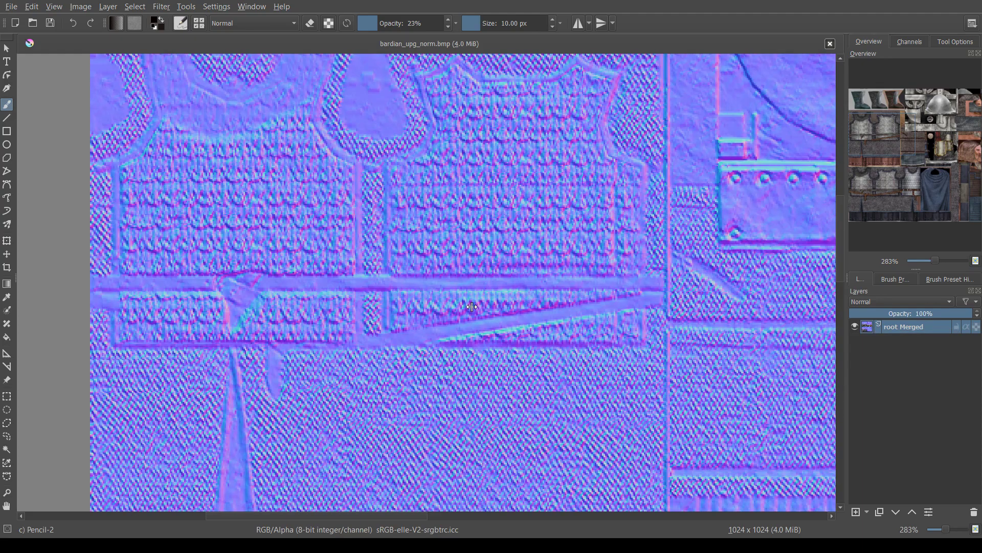
pyautogui.click(468, 307)
pyautogui.moveTo(468, 307); pyautogui.dragTo(654, 307)
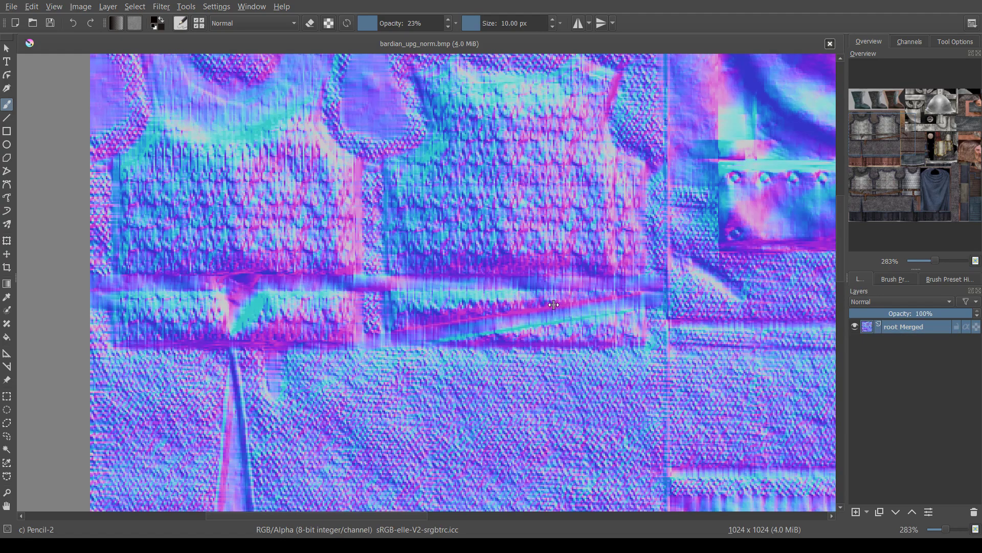
pyautogui.moveTo(516, 304); pyautogui.dragTo(470, 309)
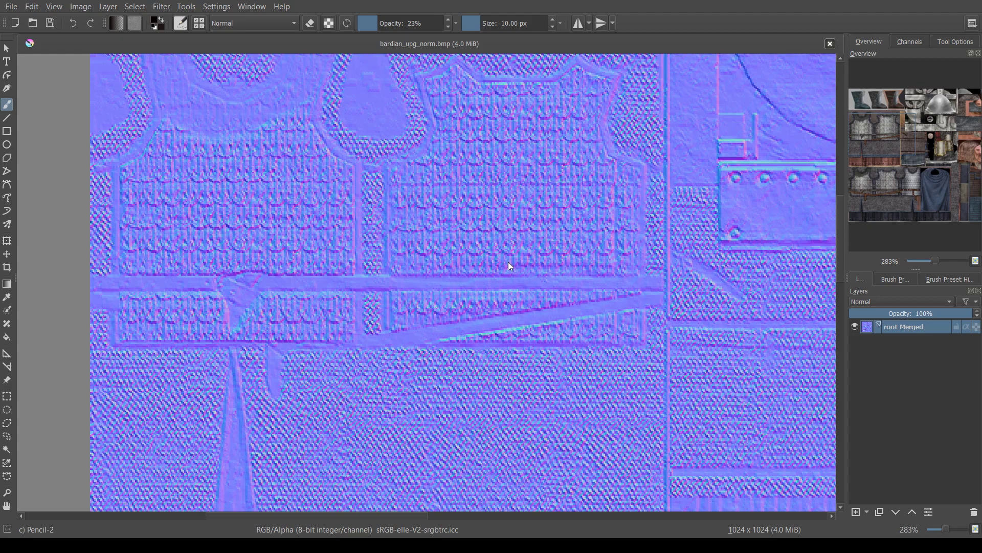
pyautogui.click(500, 305)
# Step: Look over the whole converted normal map, including both rows of breastplates, and save bardian_upg_norm.bmp
pyautogui.scroll(3, 370, 251)
pyautogui.scroll(-7, 370, 251)
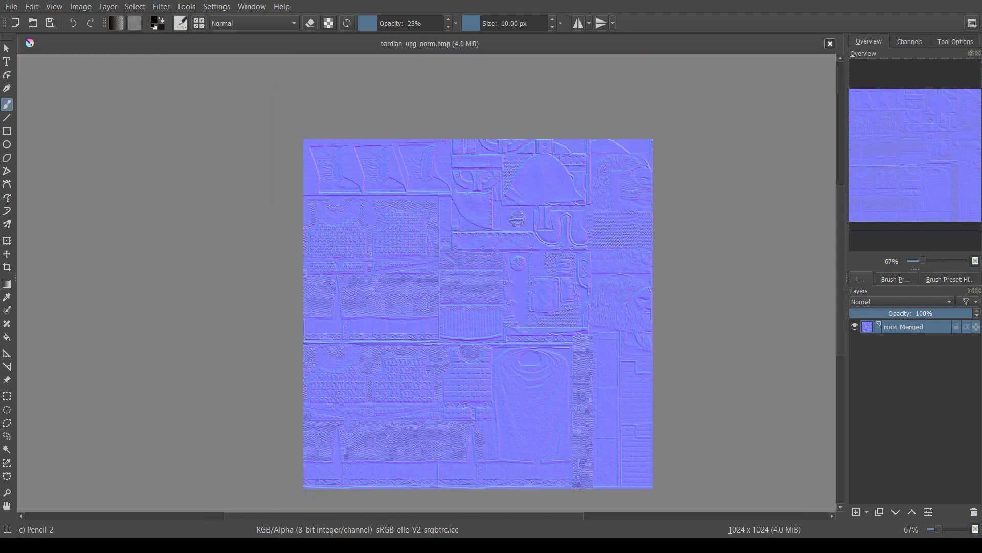
pyautogui.scroll(1, 370, 251)
pyautogui.scroll(2, 370, 251)
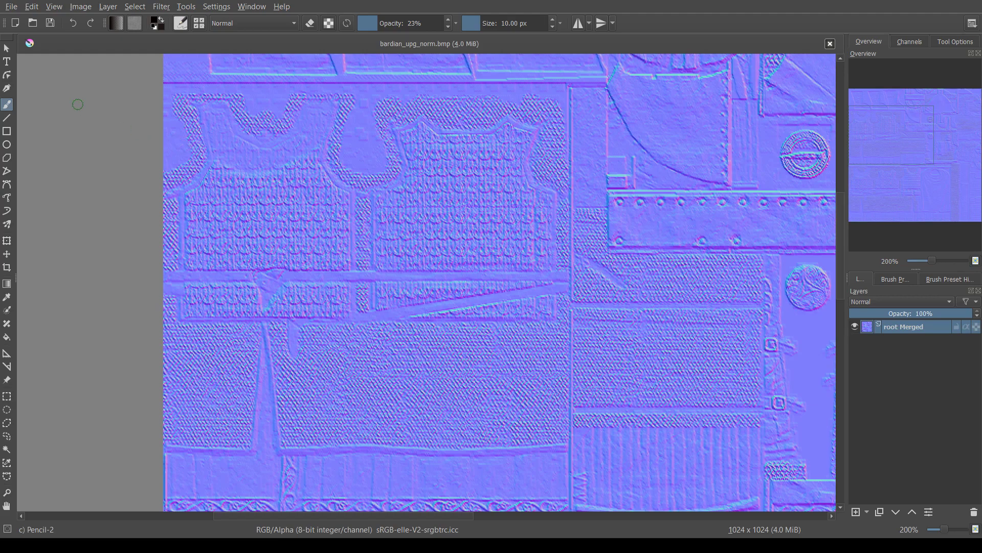
pyautogui.scroll(3, 300, 232)
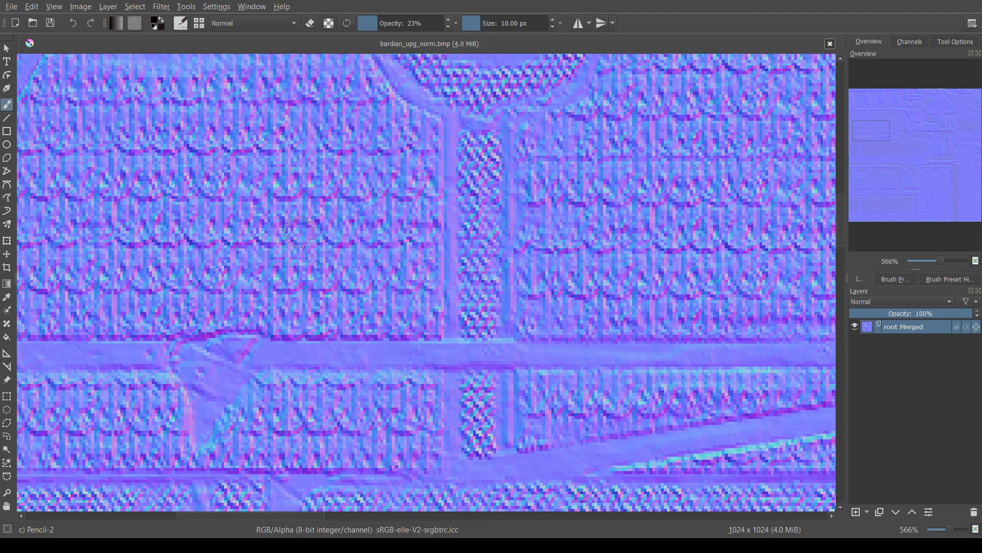
pyautogui.scroll(-2, 300, 232)
pyautogui.scroll(-2, 300, 231)
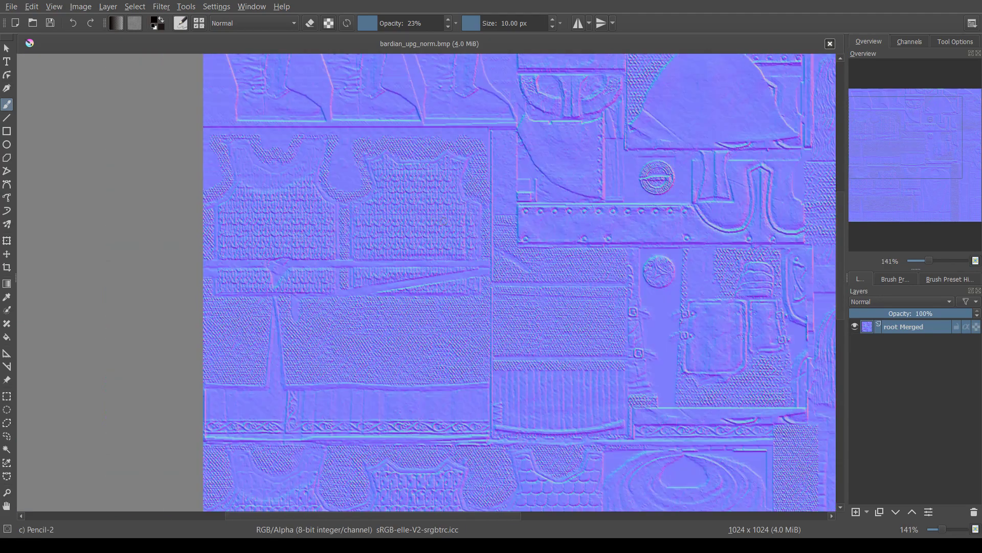
pyautogui.moveTo(919, 155); pyautogui.dragTo(933, 173)
pyautogui.click(17, 8)
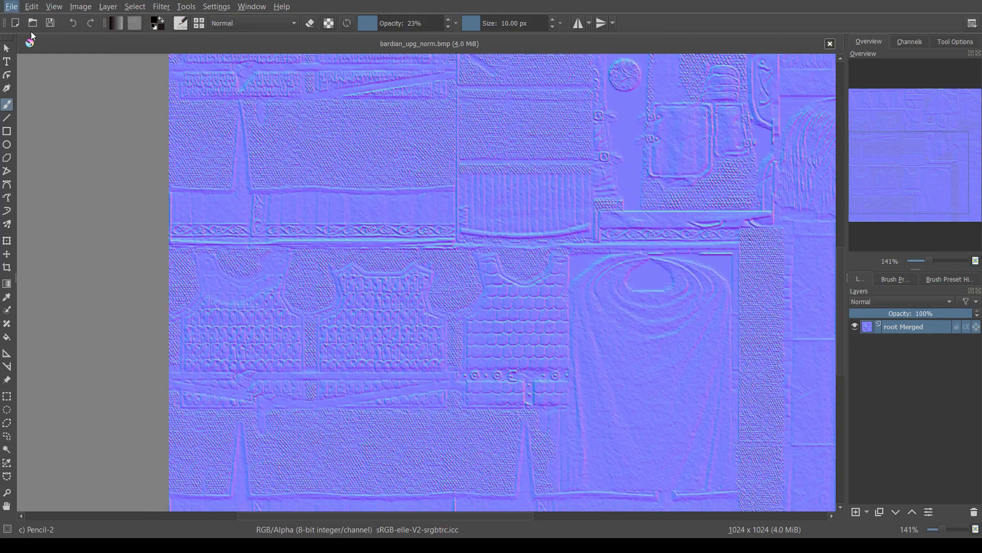
pyautogui.click(43, 67)
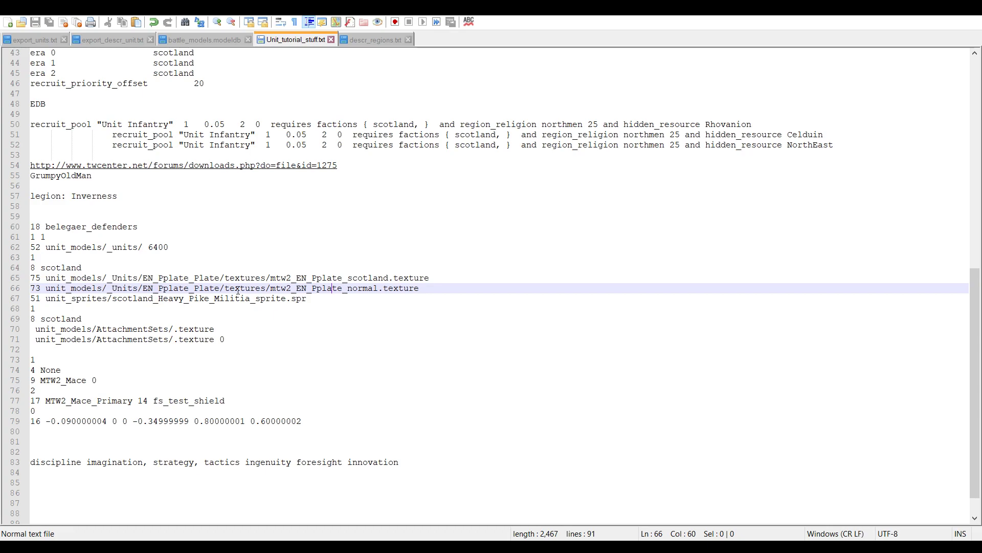
# Step: Switch to Unit_tutorial_stuff.txt in Notepad++ and replace the EN_Pplate path in the scotland texture line with dale/textures/
pyautogui.moveTo(377, 287); pyautogui.dragTo(149, 278)
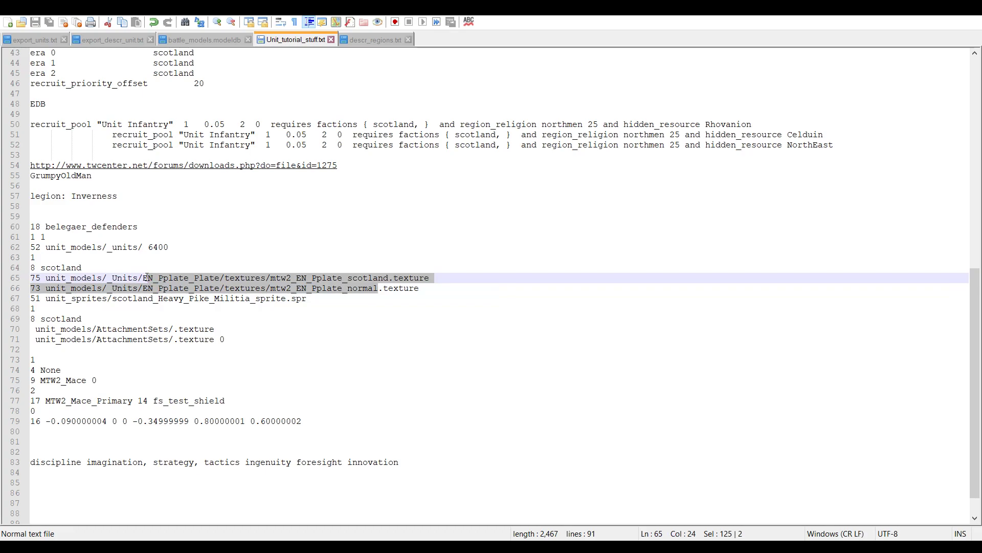
pyautogui.click(379, 288)
pyautogui.moveTo(392, 278); pyautogui.dragTo(143, 278)
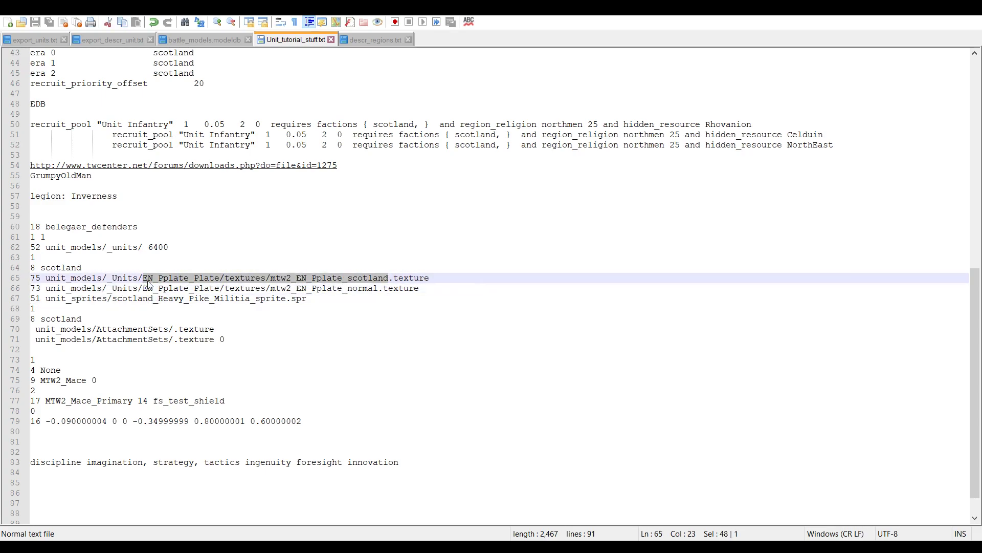
pyautogui.press('Delete')
pyautogui.write('D')
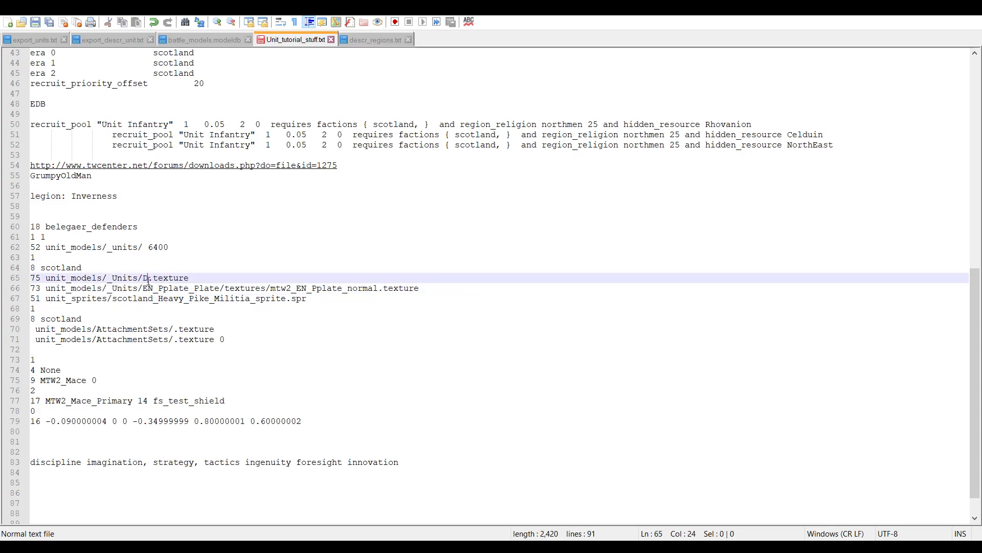
pyautogui.write('ale')
pyautogui.press('BackSpace')
pyautogui.press('BackSpace')
pyautogui.press('BackSpace')
pyautogui.press('BackSpace')
pyautogui.write('dale/texture')
pyautogui.write('/')
pyautogui.click(204, 277)
pyautogui.write('s')
# Step: Complete the scotland texture path with the file name bardian_upg before the .texture extension
pyautogui.click(215, 278)
pyautogui.write('u')
pyautogui.write('arding')
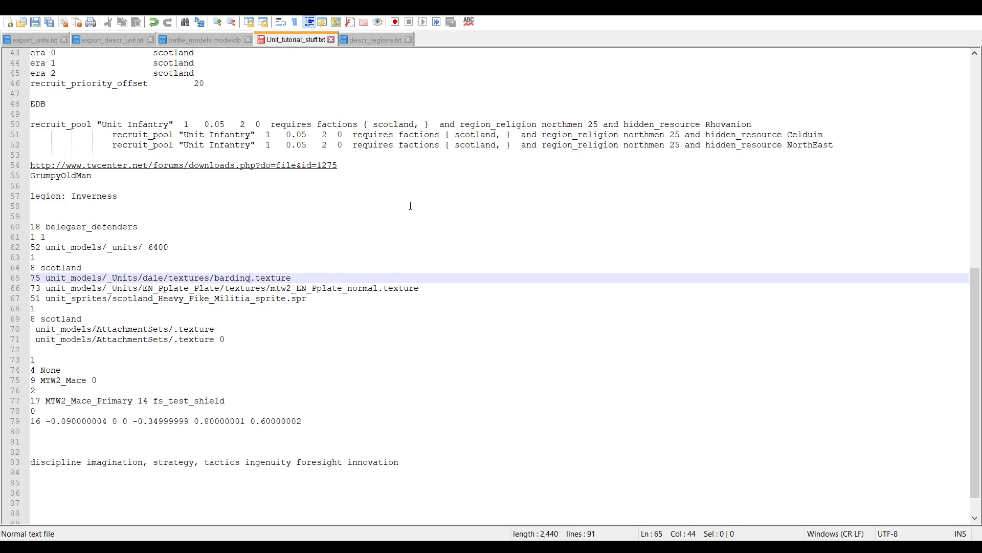
pyautogui.press('BackSpace')
pyautogui.press('BackSpace')
pyautogui.write('an')
pyautogui.write('_upg')
# Step: Check the length of the bardian_upg texture path and set the number in front of it to 52
pyautogui.moveTo(347, 280); pyautogui.dragTo(47, 278)
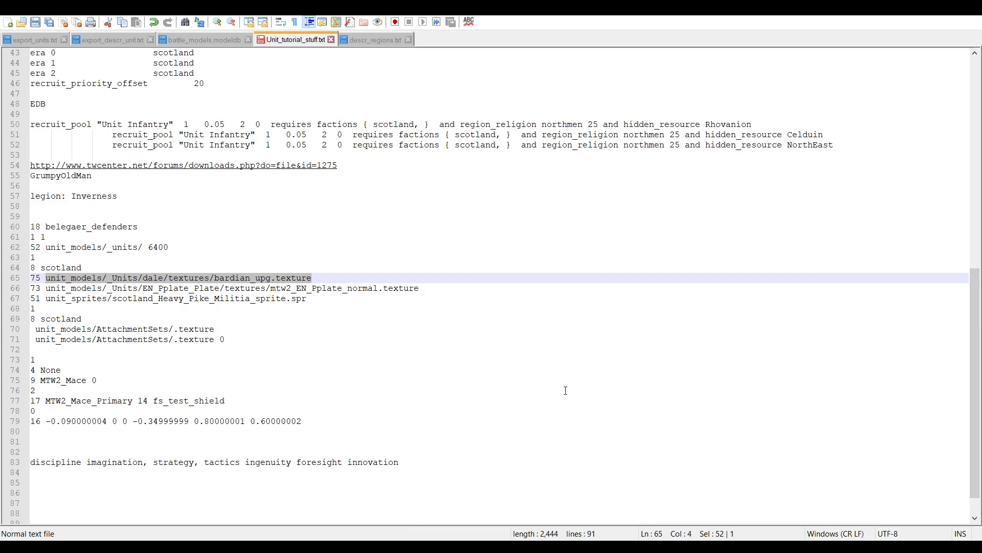
pyautogui.click(41, 280)
pyautogui.press('BackSpace')
pyautogui.press('BackSpace')
pyautogui.write('52')
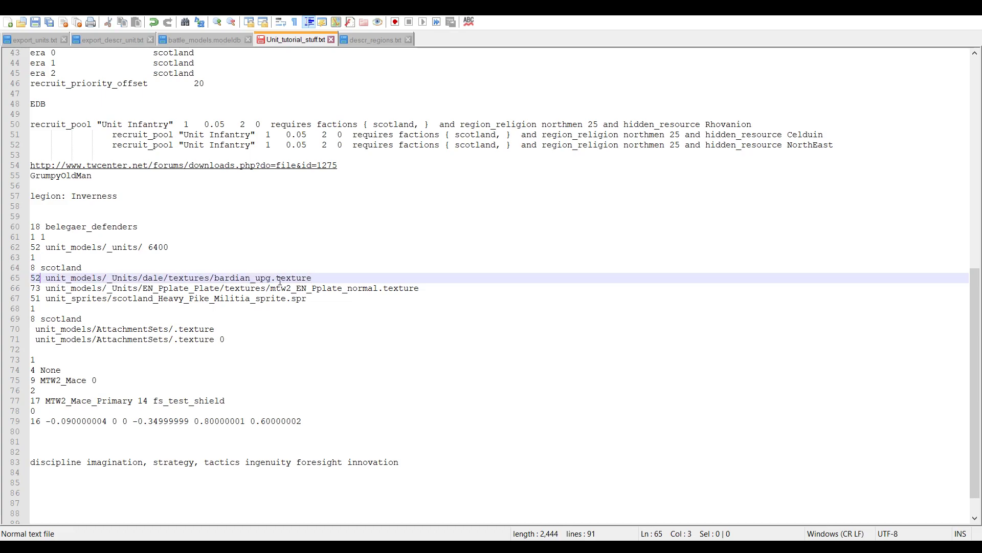
# Step: Replace the normal map path below with a copy of the bardian_upg path and add _norm to its file name
pyautogui.moveTo(314, 277); pyautogui.dragTo(46, 278)
pyautogui.hotkey('ctrl', 'c')
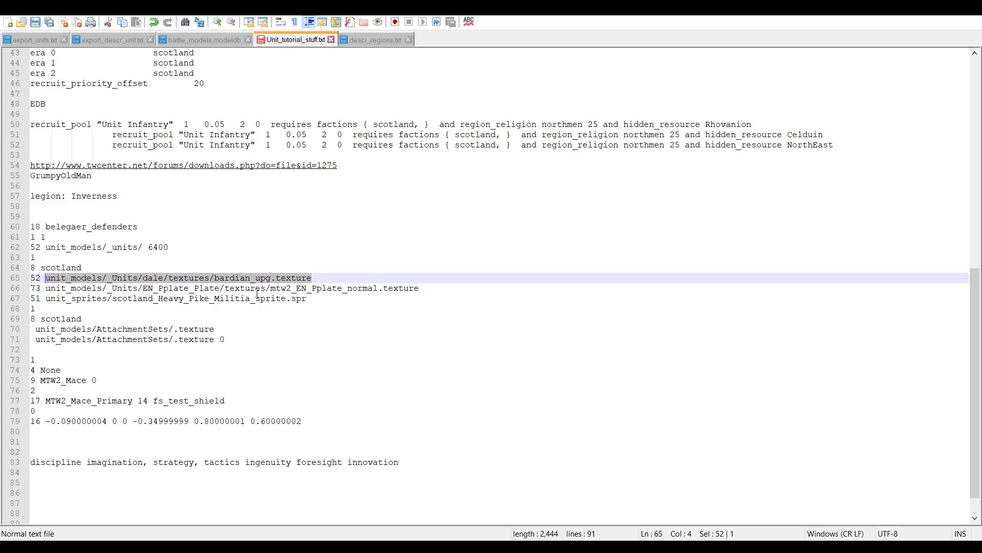
pyautogui.moveTo(437, 287); pyautogui.dragTo(42, 289)
pyautogui.hotkey('ctrl', 'v')
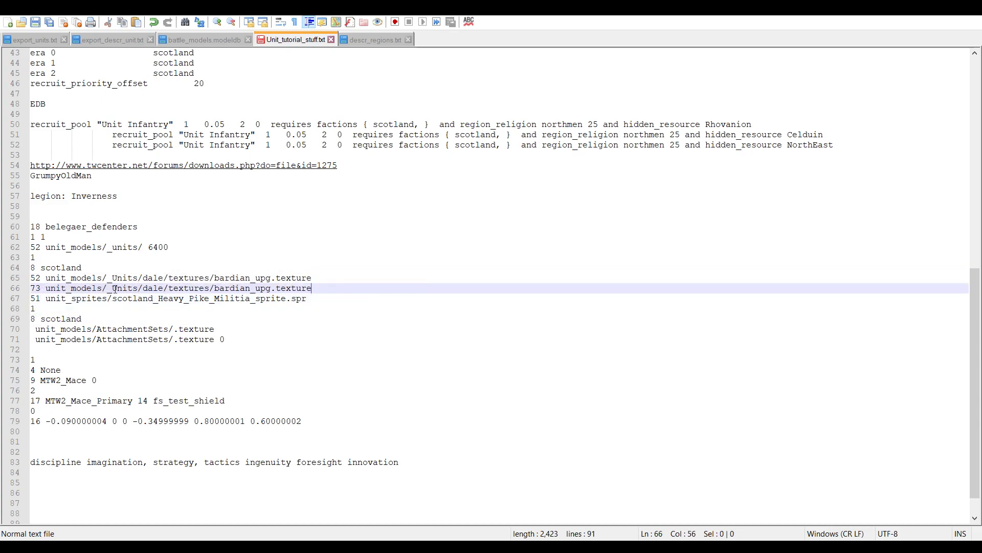
pyautogui.click(271, 289)
pyautogui.write('_nrom')
pyautogui.press('BackSpace')
pyautogui.press('BackSpace')
pyautogui.press('BackSpace')
pyautogui.write('orm')
# Step: Set the number in front of the bardian_upg_norm path to 57 and check the length of the sprite path below
pyautogui.moveTo(352, 288); pyautogui.dragTo(47, 290)
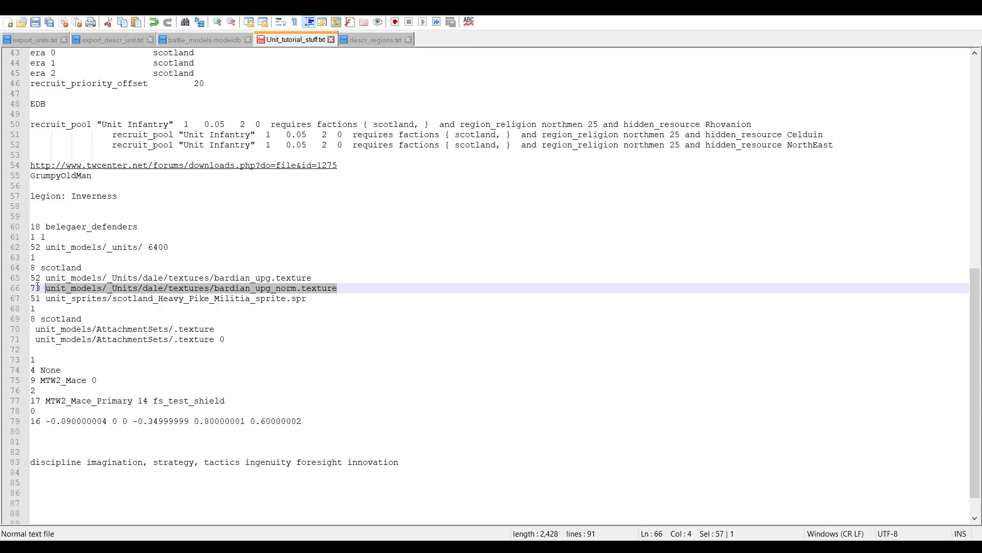
pyautogui.click(43, 288)
pyautogui.press('BackSpace')
pyautogui.press('BackSpace')
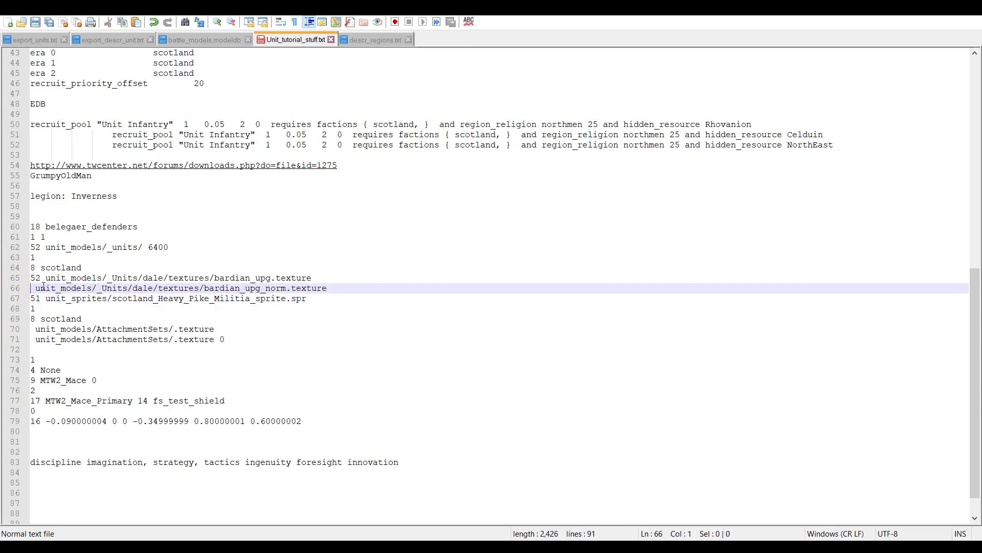
pyautogui.write('57')
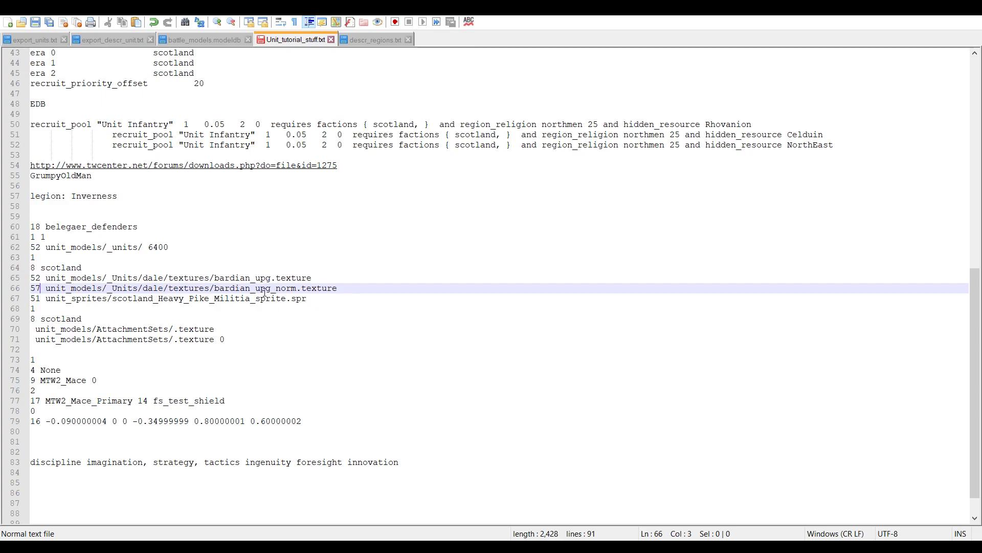
pyautogui.moveTo(313, 297); pyautogui.dragTo(45, 298)
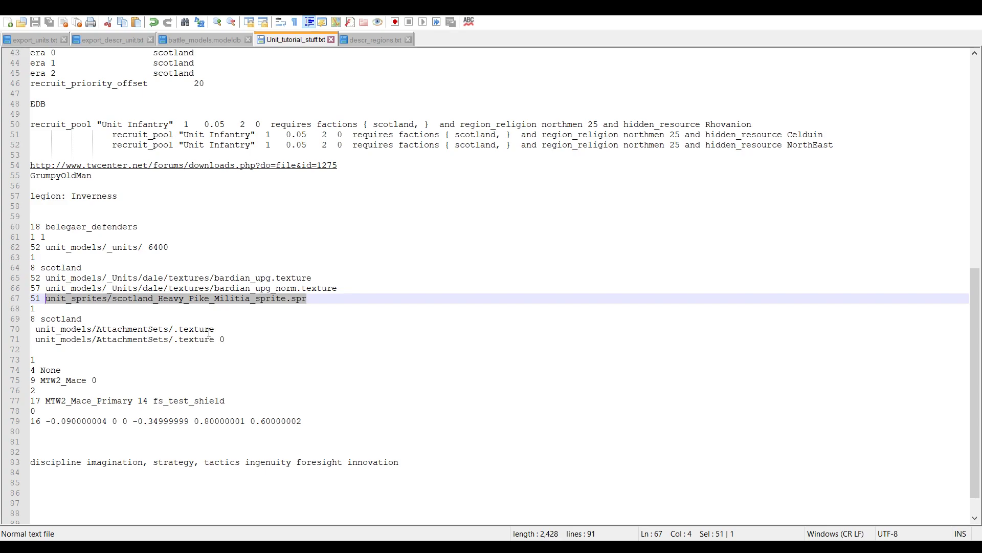
pyautogui.click(225, 340)
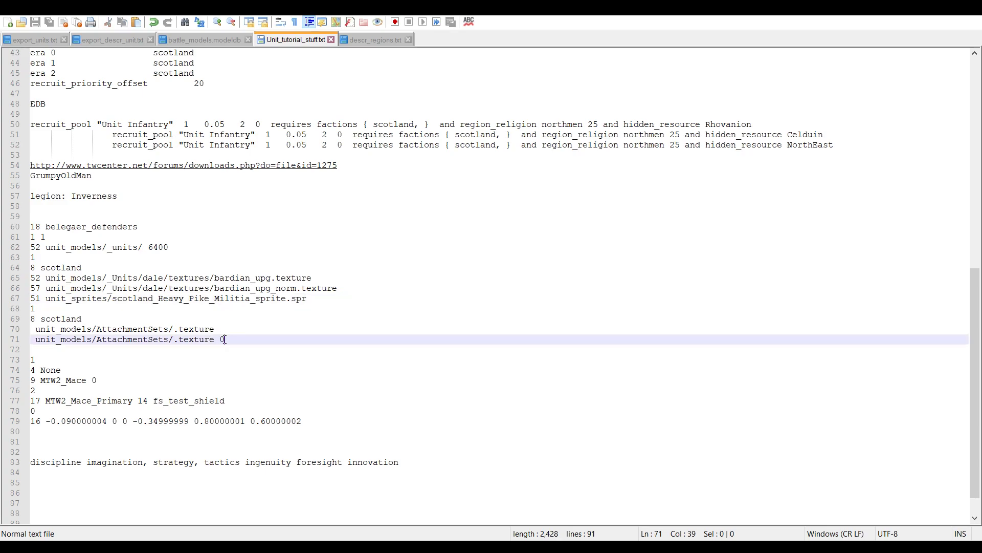